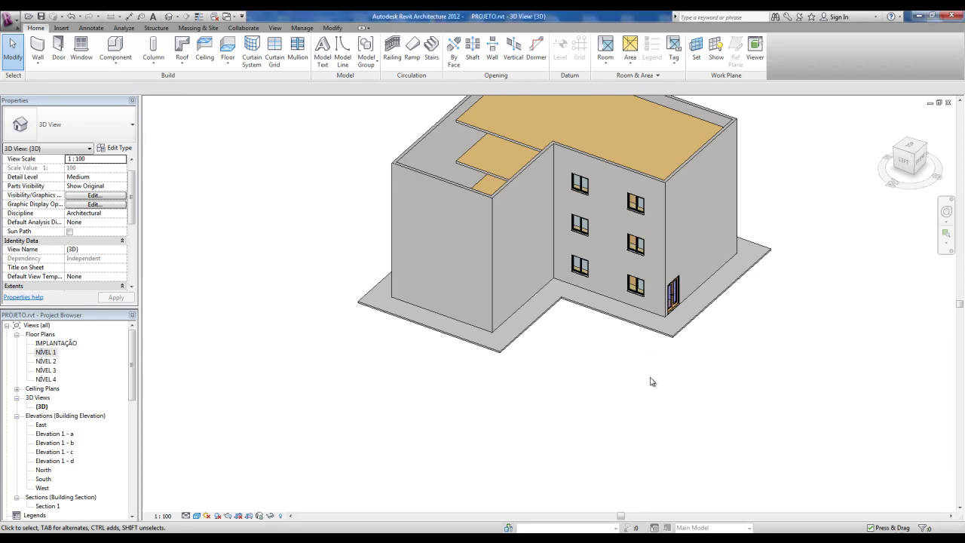
Orbit and pan the 3D view to frame the building's left wall and inner corner
middle_click_drag(642, 382, 615, 389, "shift")
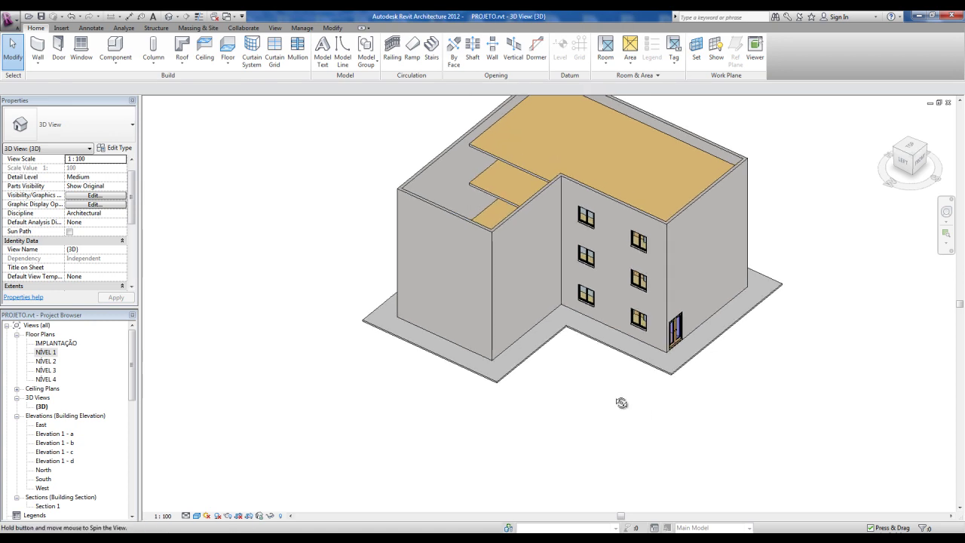
middle_click_drag(625, 405, 447, 258)
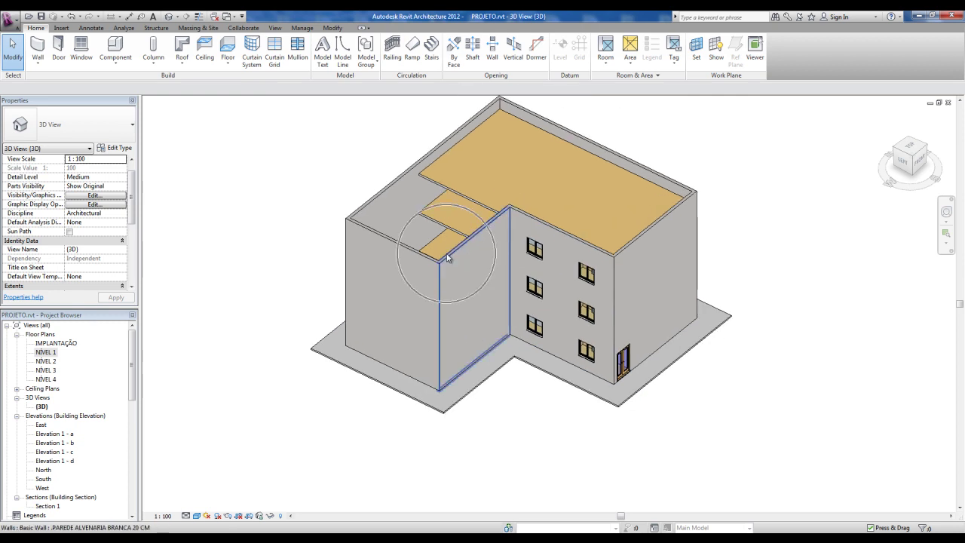
left_click(380, 235)
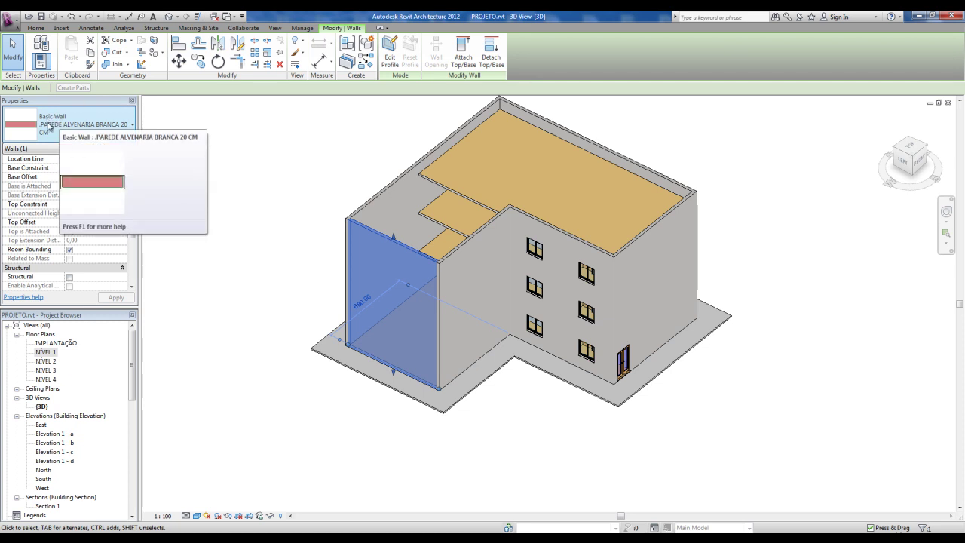
left_click(236, 157)
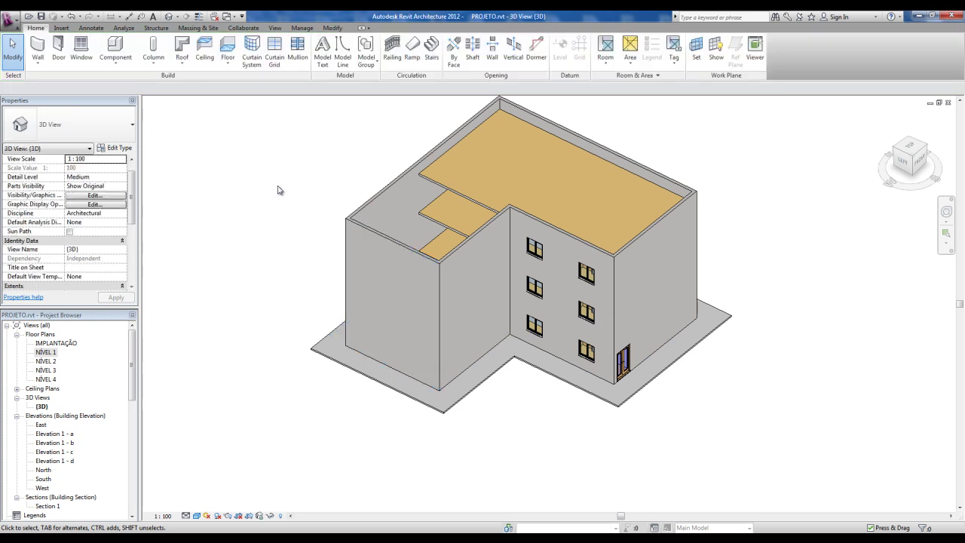
middle_click_drag(225, 176, 192, 173)
middle_click_drag(280, 209, 262, 191)
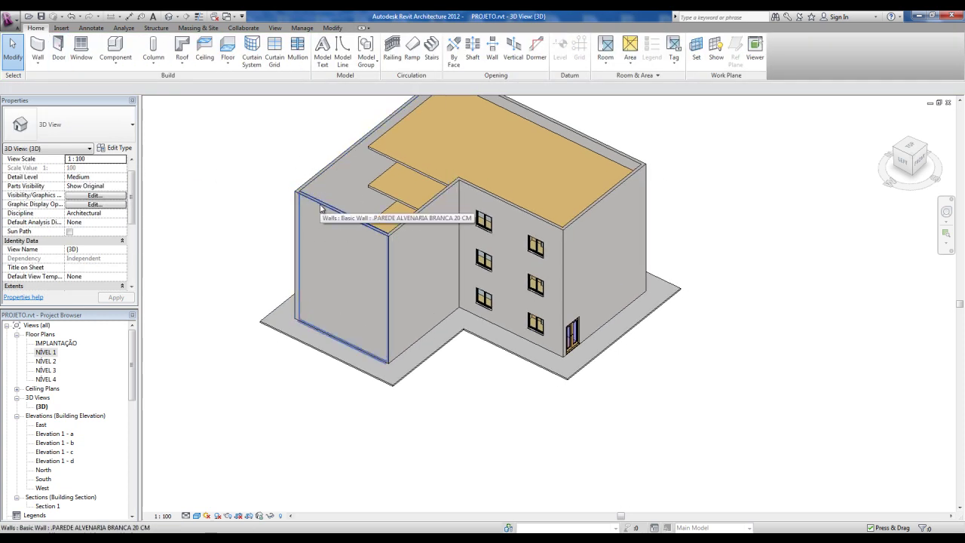
Start a Curtain Wall type wall and set its start point near the building
left_click(37, 47)
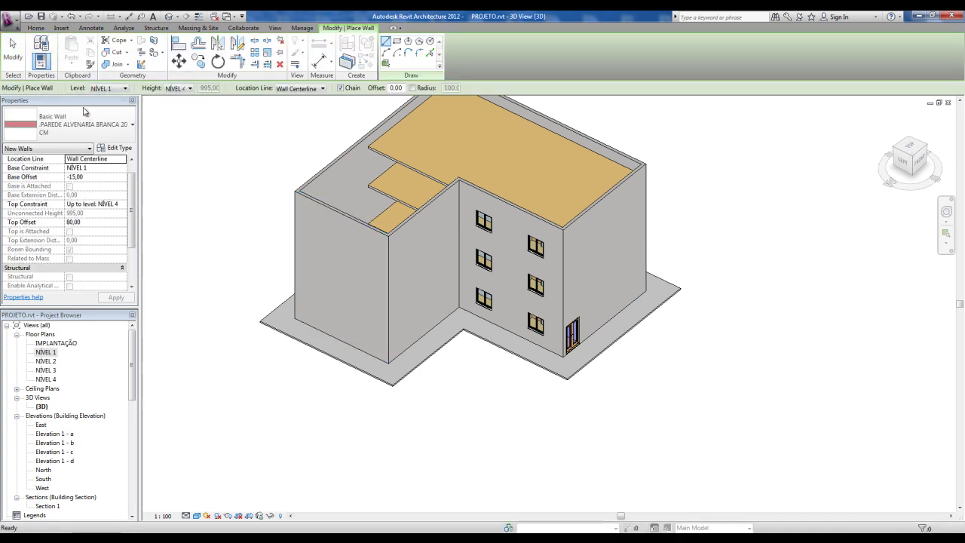
left_click(132, 126)
left_click(132, 128)
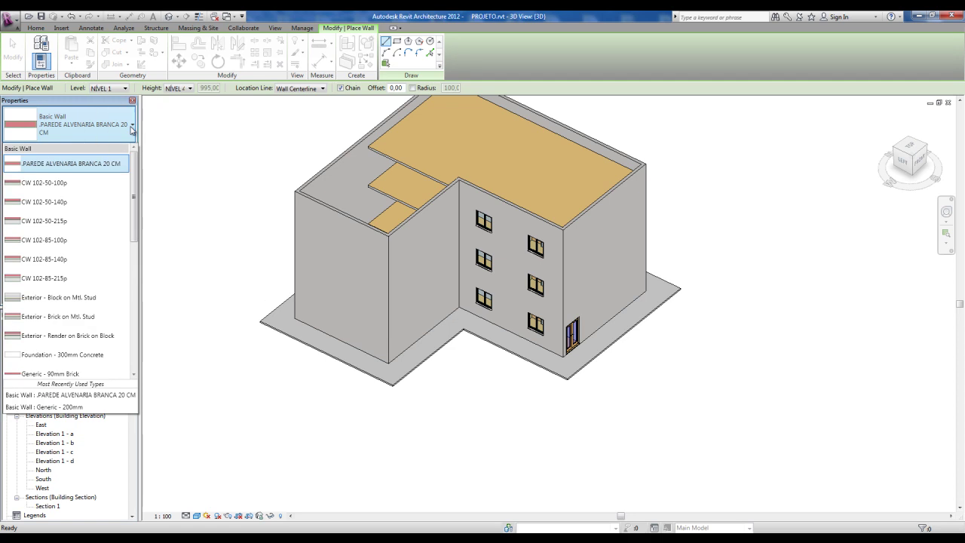
scroll(68, 174, "down", 1)
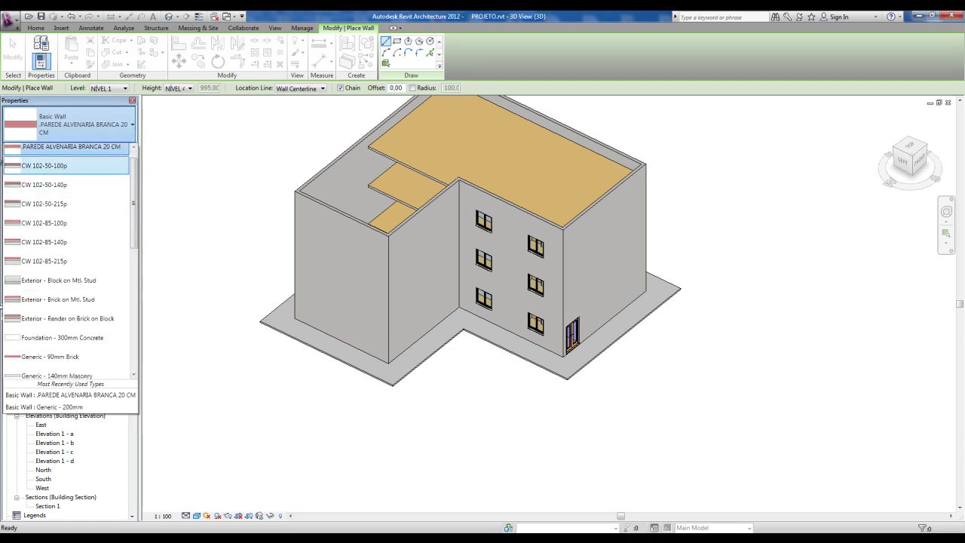
scroll(80, 231, "up", 1)
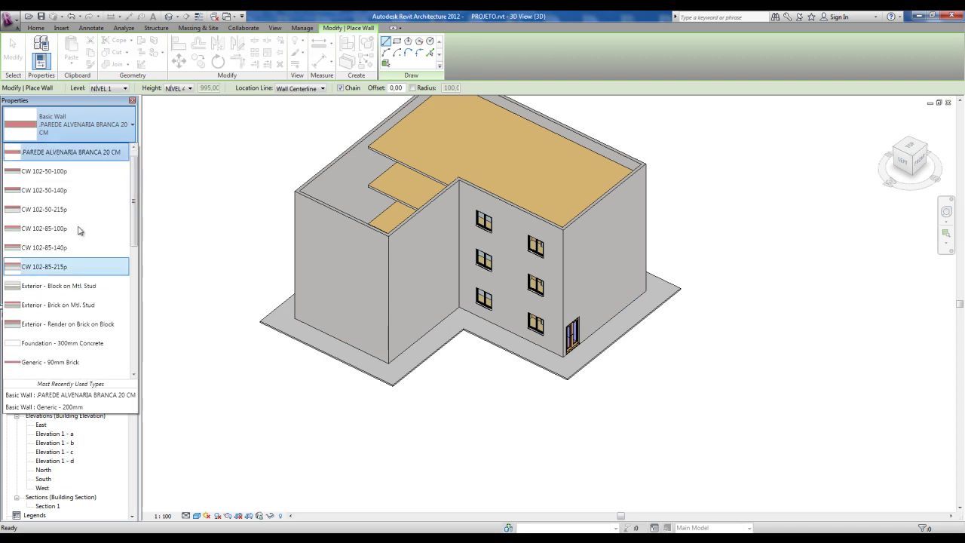
left_click_drag(136, 200, 137, 351)
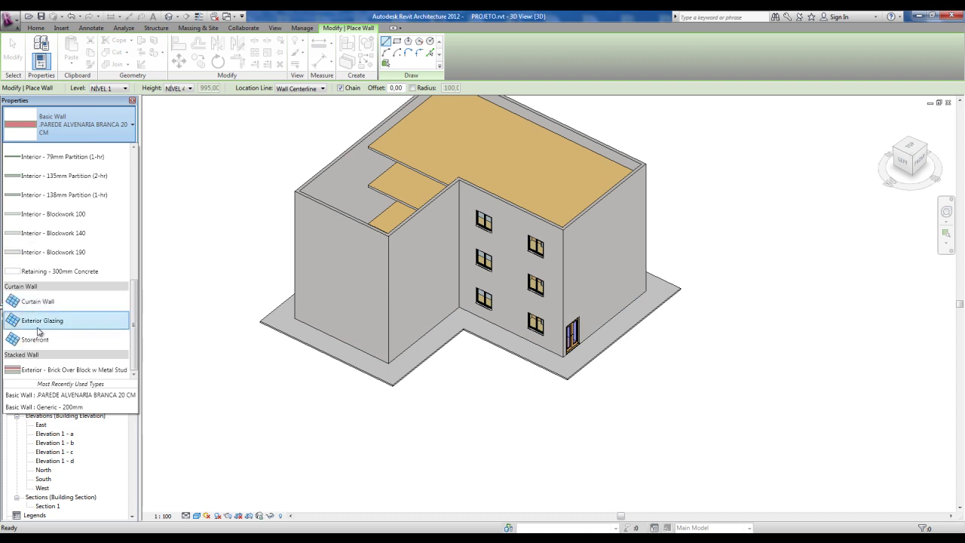
mouse_move(74, 370)
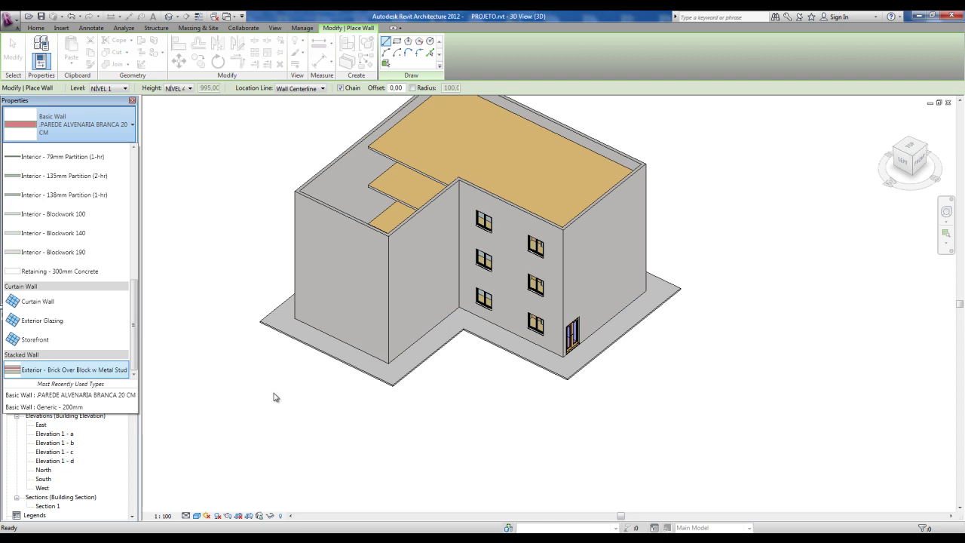
left_click(62, 202)
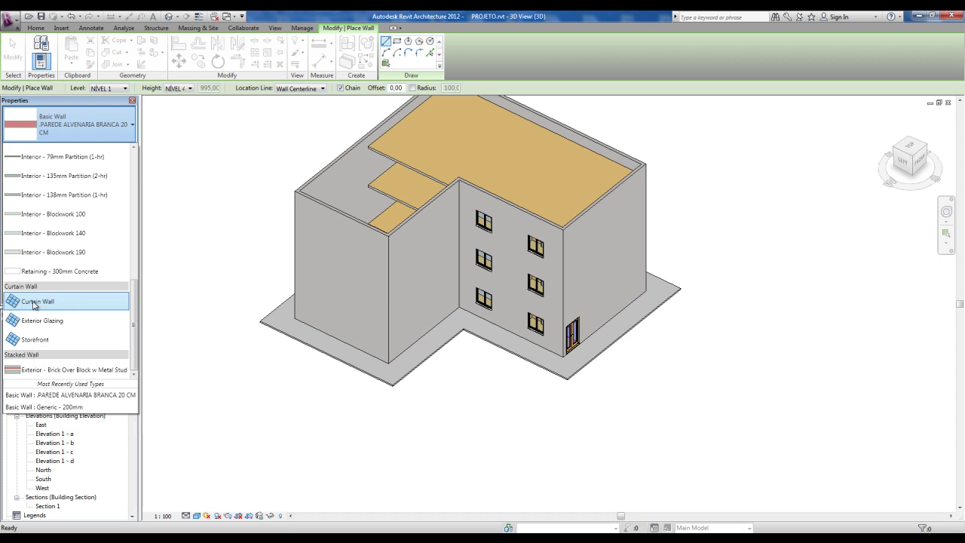
left_click(35, 303)
left_click(375, 416)
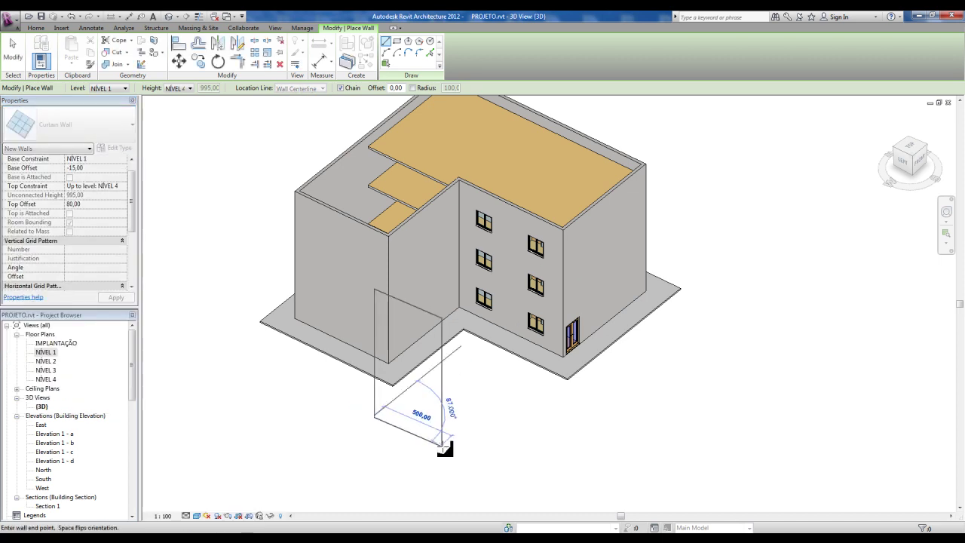
Place the end point of the 820-long curtain wall and select the finished wall
left_click(480, 465)
key("Escape")
key("Escape")
mouse_move(510, 462)
middle_mouse_down()
mouse_move(534, 456)
mouse_move(530, 427)
middle_mouse_up()
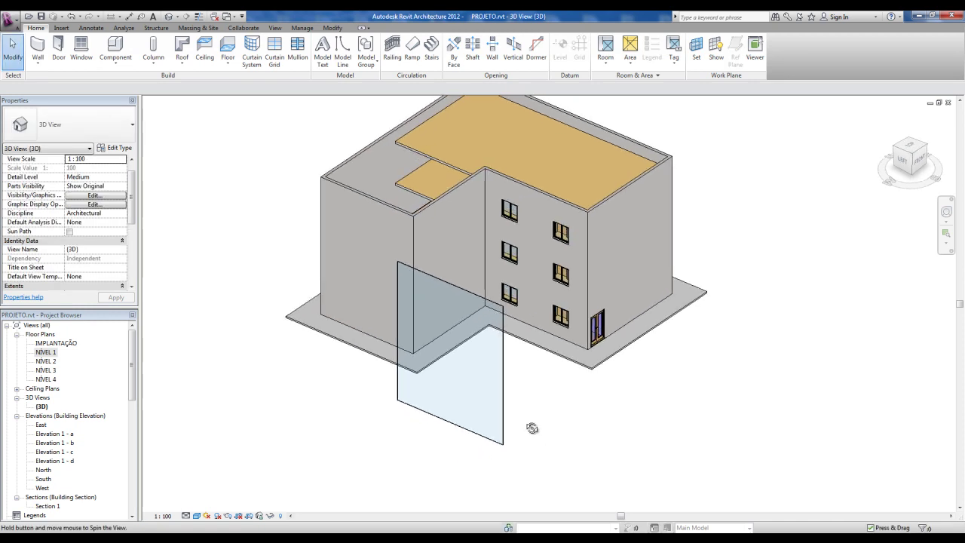
scroll(519, 426, "up", 2)
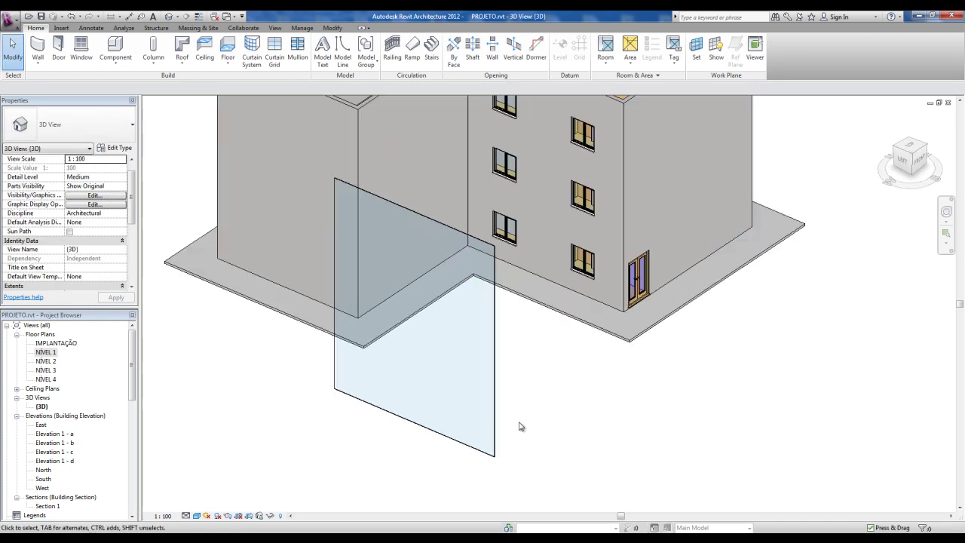
left_click(410, 218)
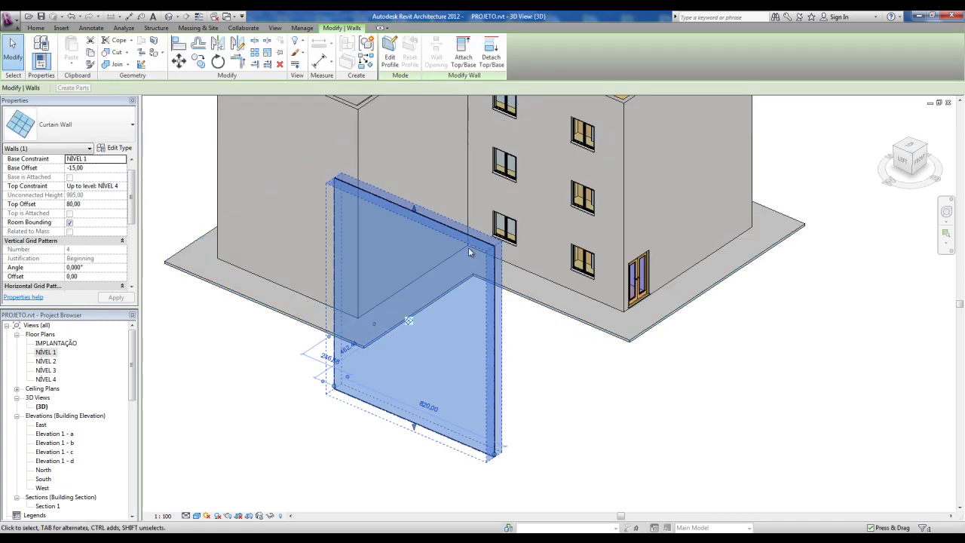
middle_click_drag(537, 405, 538, 406, "shift")
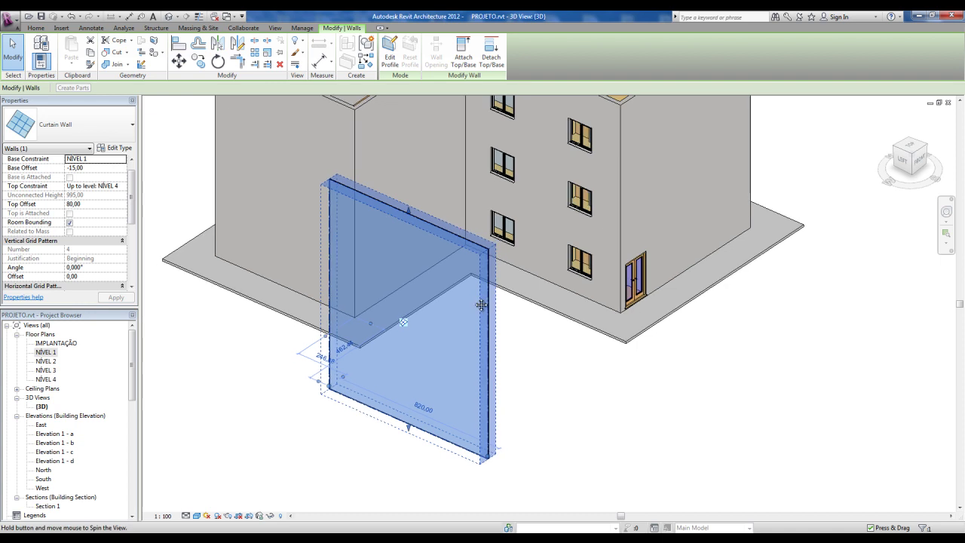
Change the curtain wall's type to Exterior Glazing, then reselect it to try another type
left_click(117, 134)
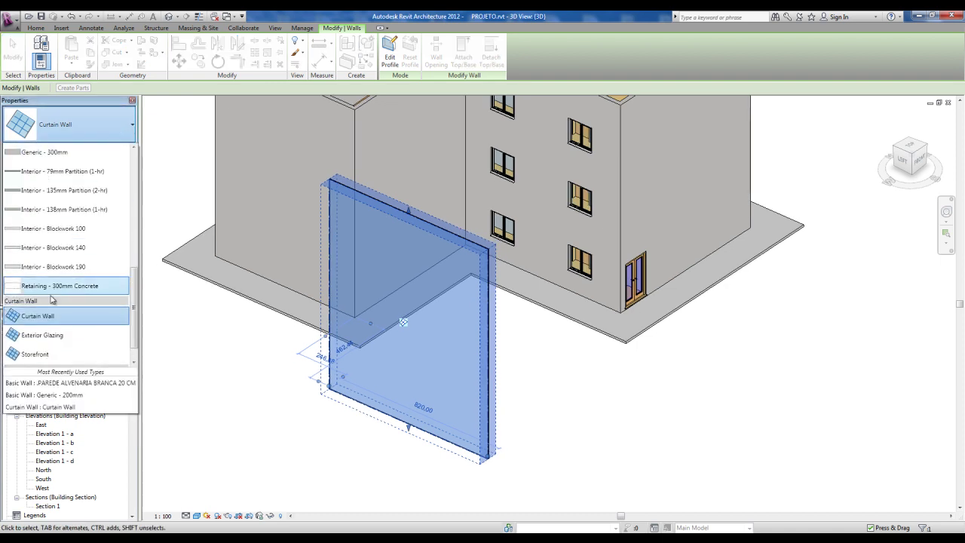
left_click_drag(42, 338, 40, 341)
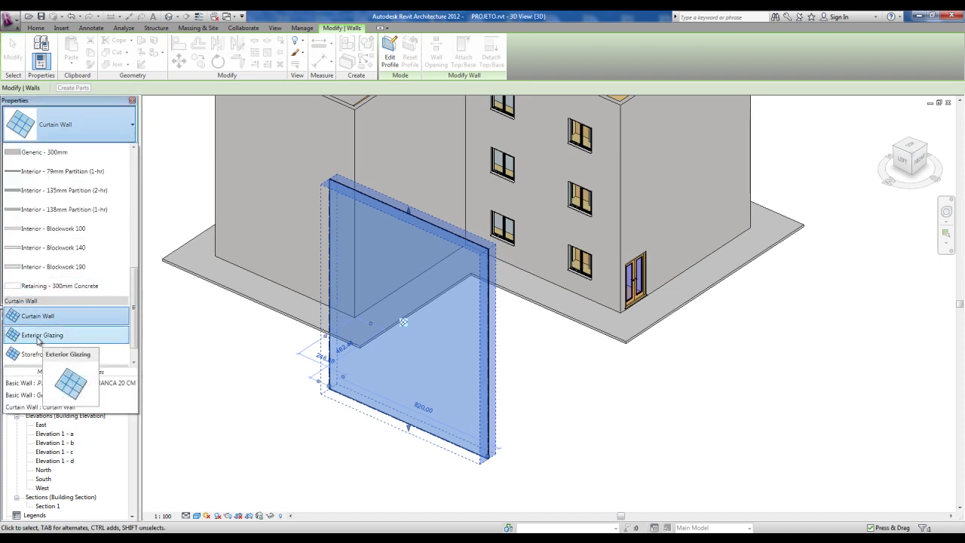
left_click(529, 432)
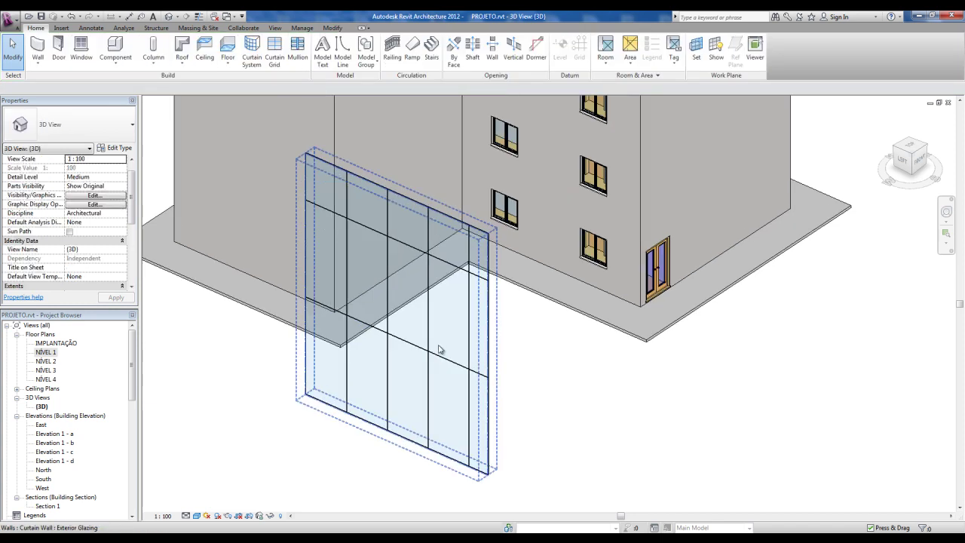
scroll(469, 184, "up", 3)
scroll(487, 197, "down", 2)
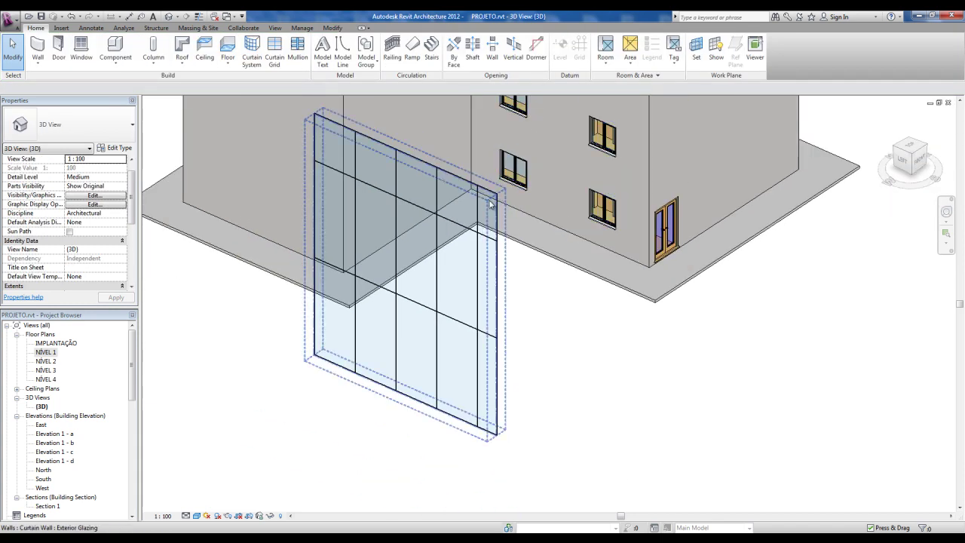
left_click(486, 198)
left_click(68, 125)
scroll(45, 328, "down", 1)
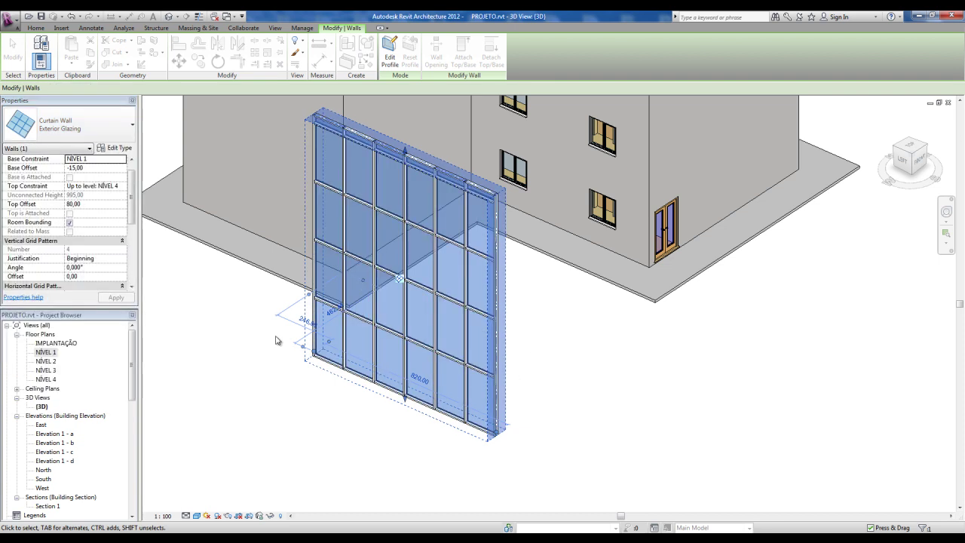
Switch the curtain wall to Storefront and zoom in on its rectangular mullions
left_click(555, 352)
middle_click_drag(556, 352, 562, 371, "shift")
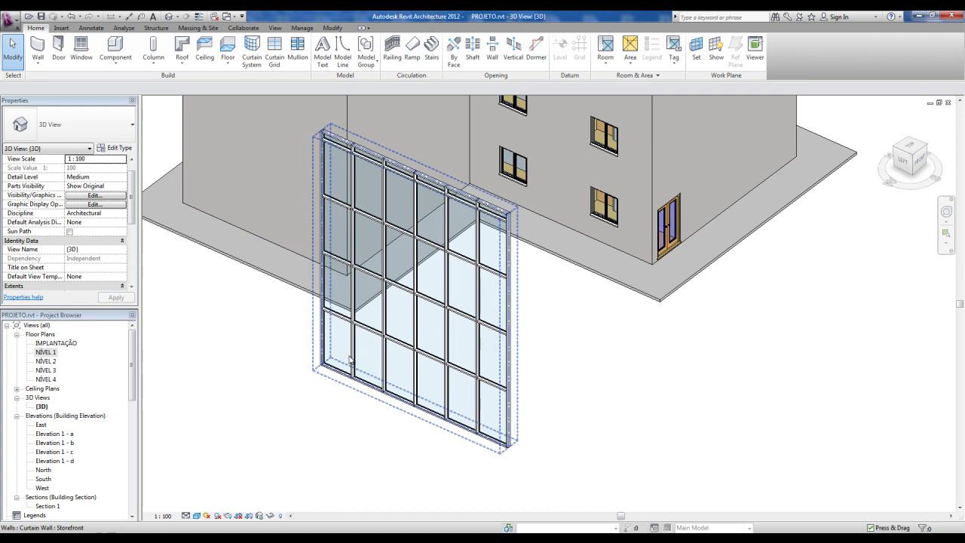
scroll(480, 383, "up", 3)
scroll(480, 383, "up", 3)
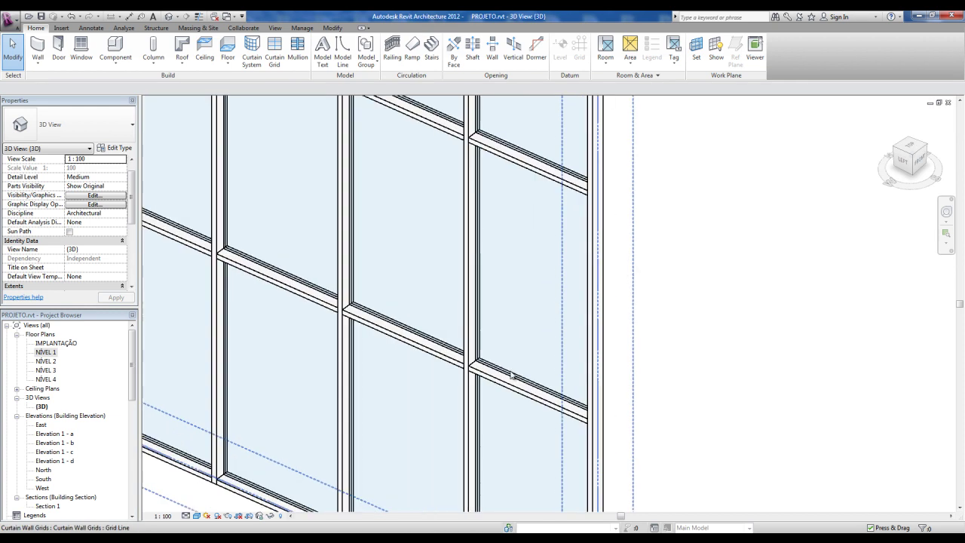
scroll(504, 388, "down", 3)
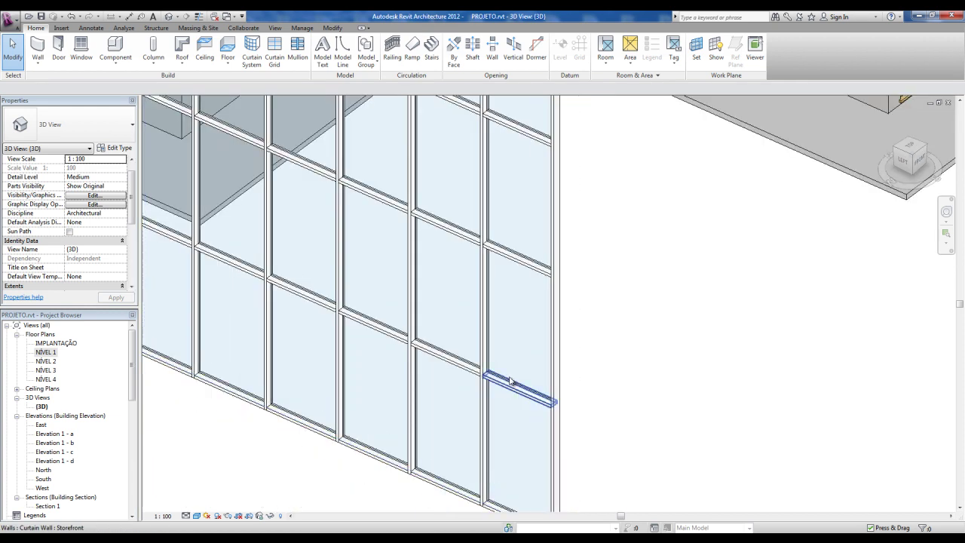
Select the whole Storefront curtain wall using Tab and delete it
key("Tab")
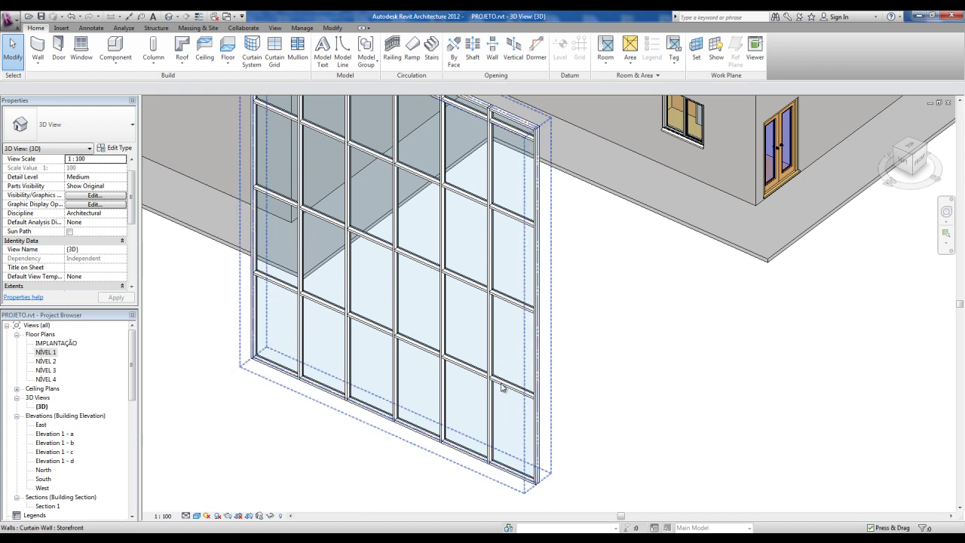
scroll(503, 388, "down", 3)
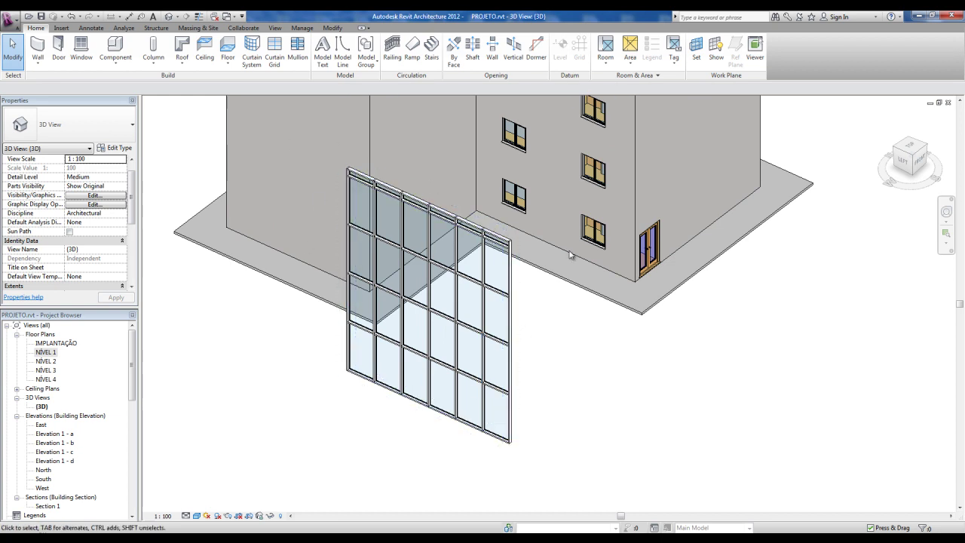
left_click(502, 315)
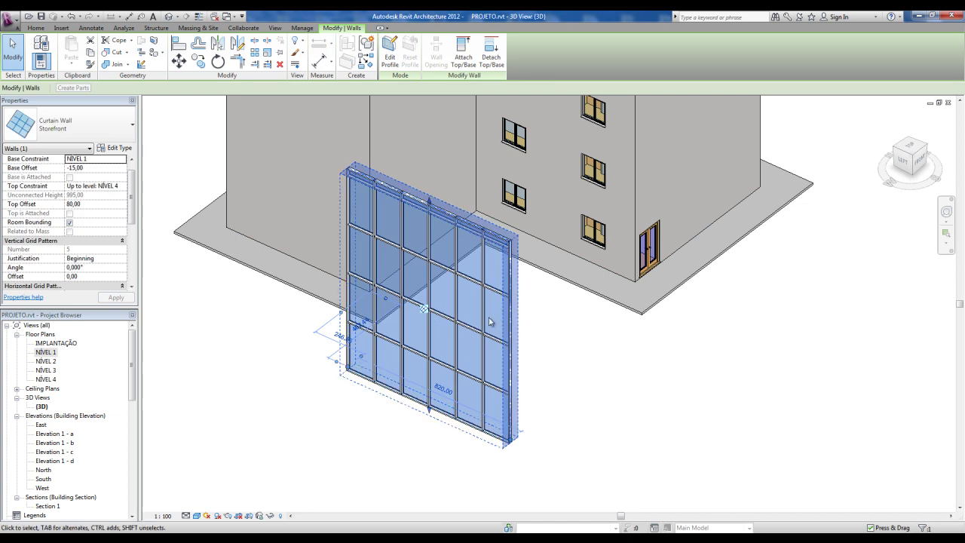
key("Delete")
scroll(510, 358, "down", 2)
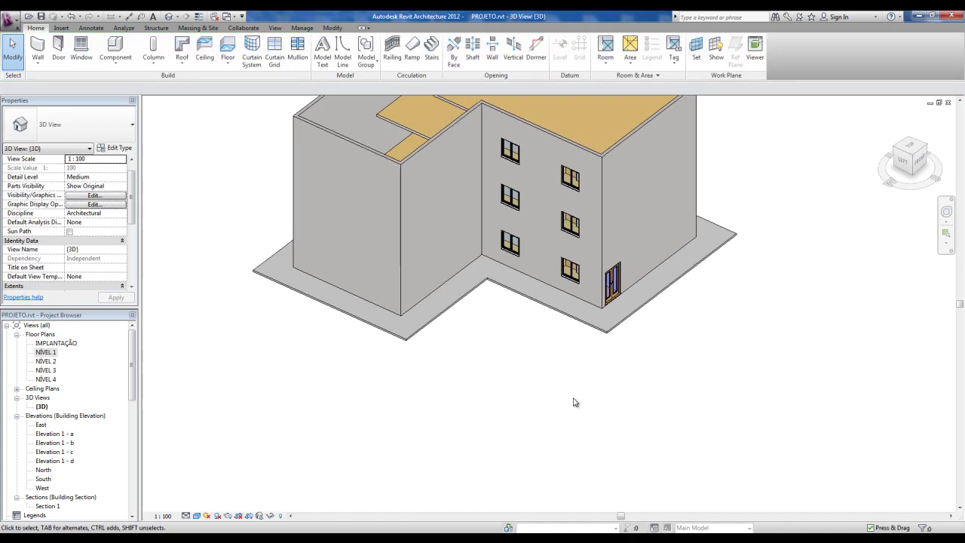
Change the building's left brick wall to the Curtain Wall type and orbit to inspect it
middle_click_drag(420, 388, 487, 401)
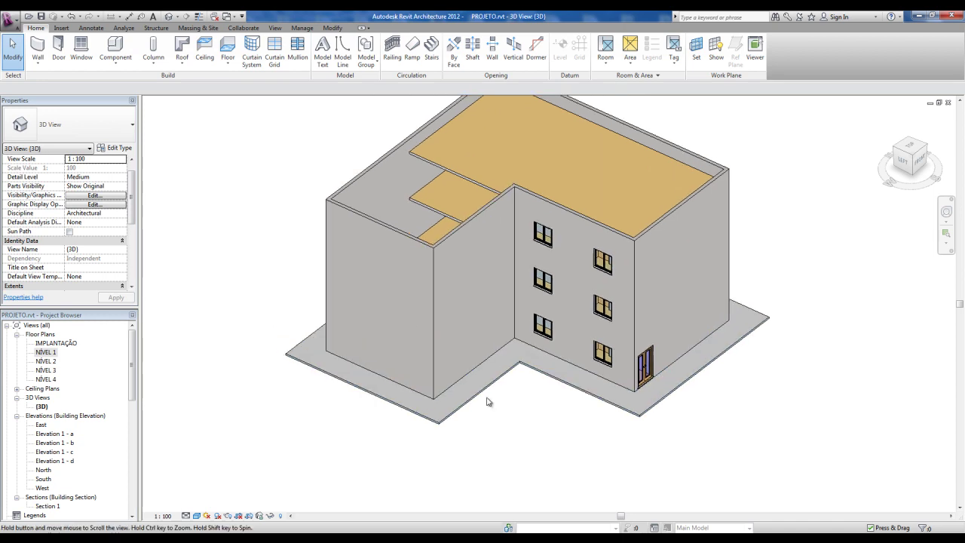
left_click(367, 222)
left_click(86, 126)
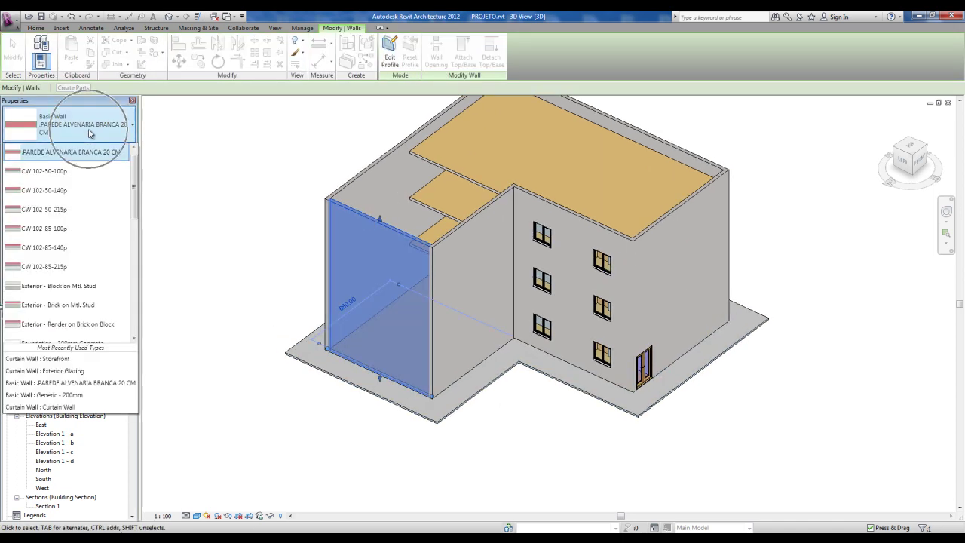
scroll(125, 164, "down", 5)
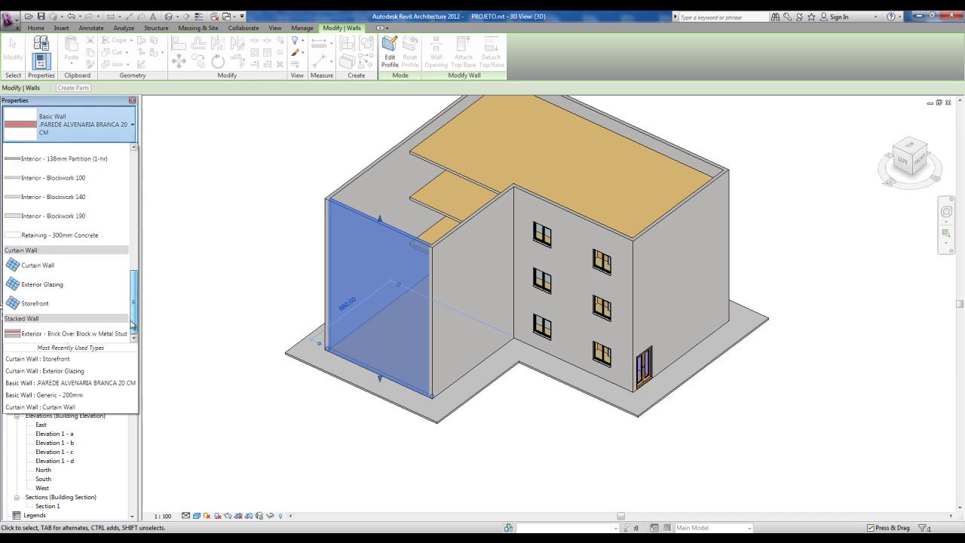
left_click(43, 267)
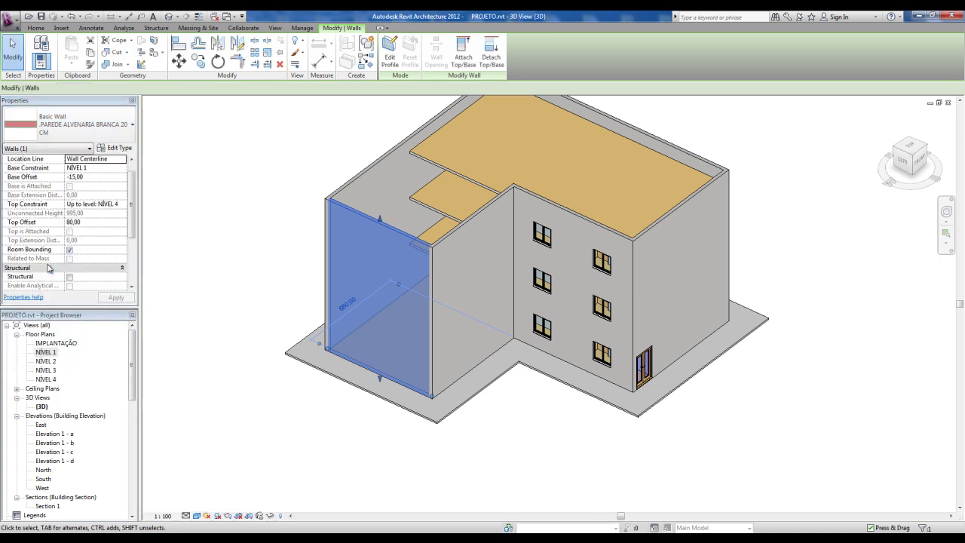
left_click(219, 266)
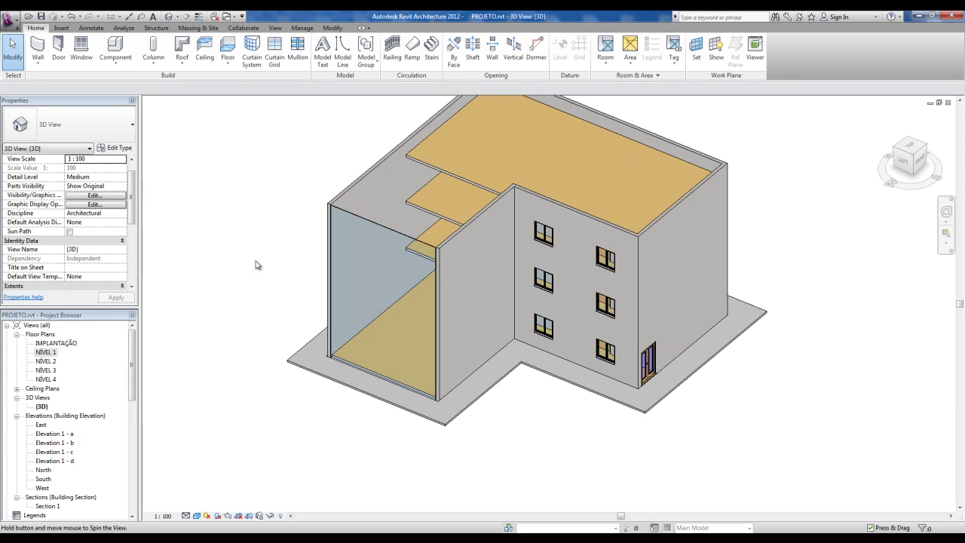
scroll(441, 224, "up", 2)
mouse_move(436, 226)
middle_mouse_down("shift")
mouse_move(423, 241)
mouse_move(460, 226)
middle_mouse_up("shift")
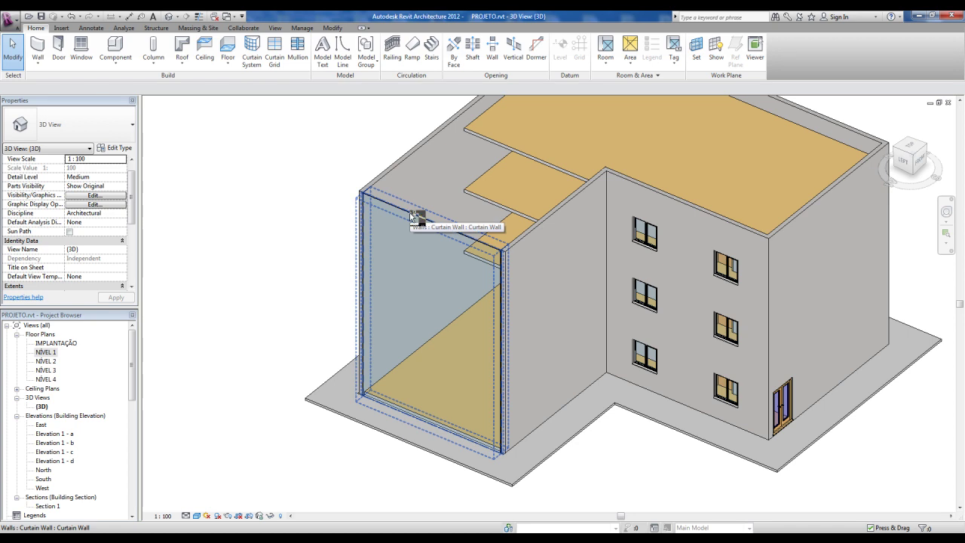
Open the NÍVEL 1 floor plan zoomed to the curtain wall corner and select the curtain wall
double_click(45, 353)
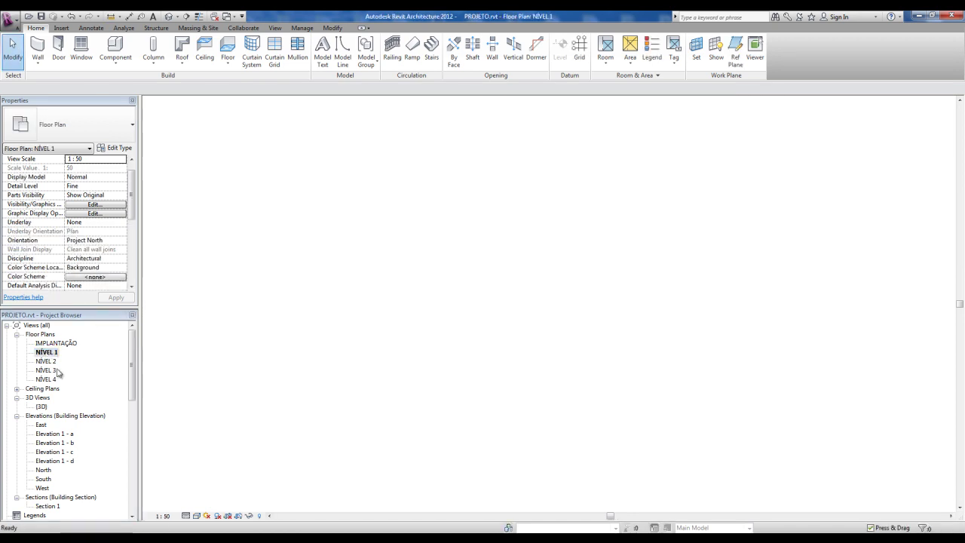
scroll(411, 246, "up", 2)
scroll(379, 211, "up", 2)
scroll(381, 249, "up", 2)
scroll(384, 302, "up", 2)
middle_click_drag(376, 270, 378, 258)
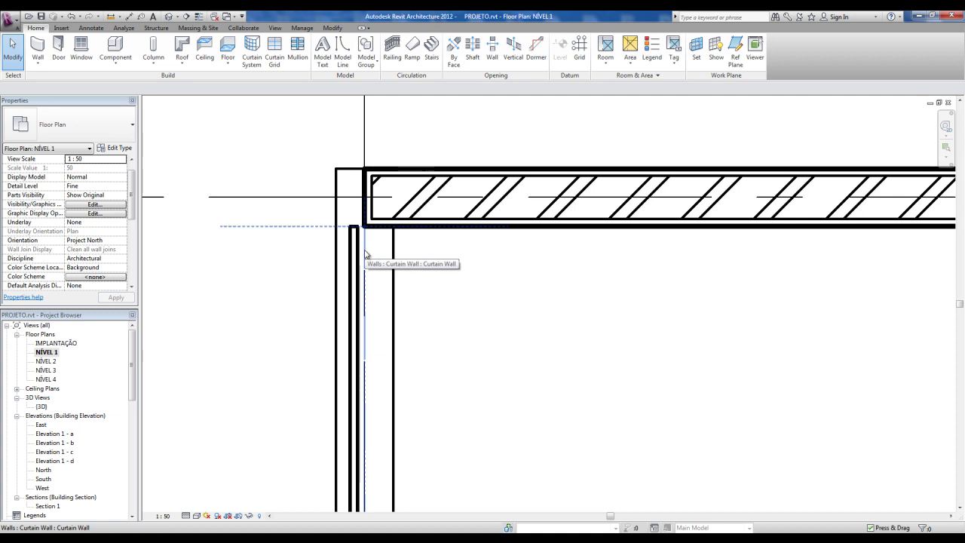
left_click(365, 254)
scroll(365, 254, "up", 1)
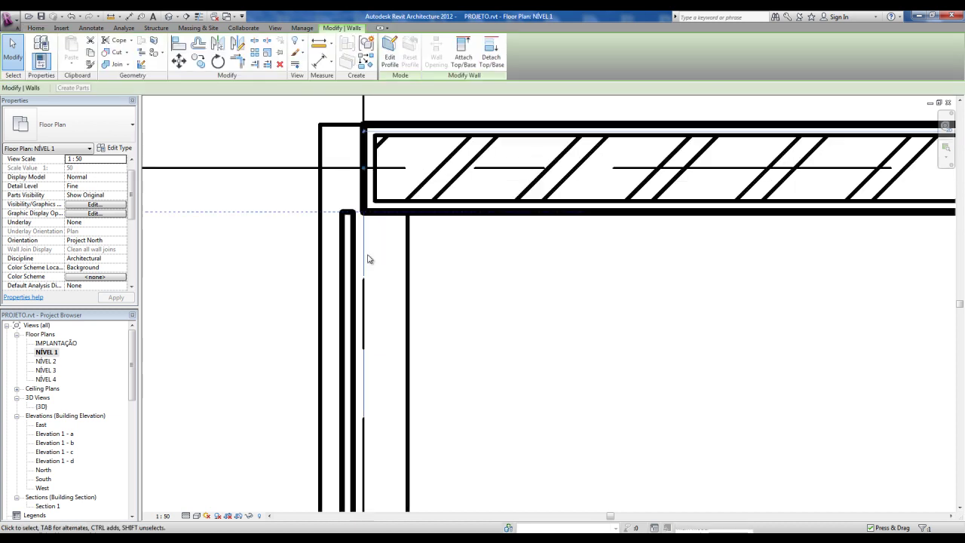
scroll(364, 252, "up", 1)
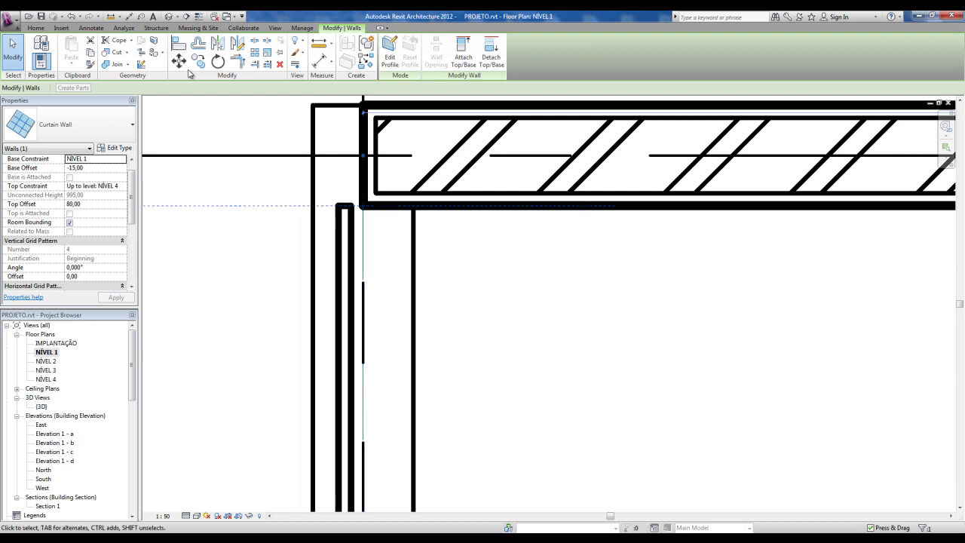
Measure from grid A to the curtain wall and turn on Thin Lines
key("a")
key("l")
left_click(365, 241)
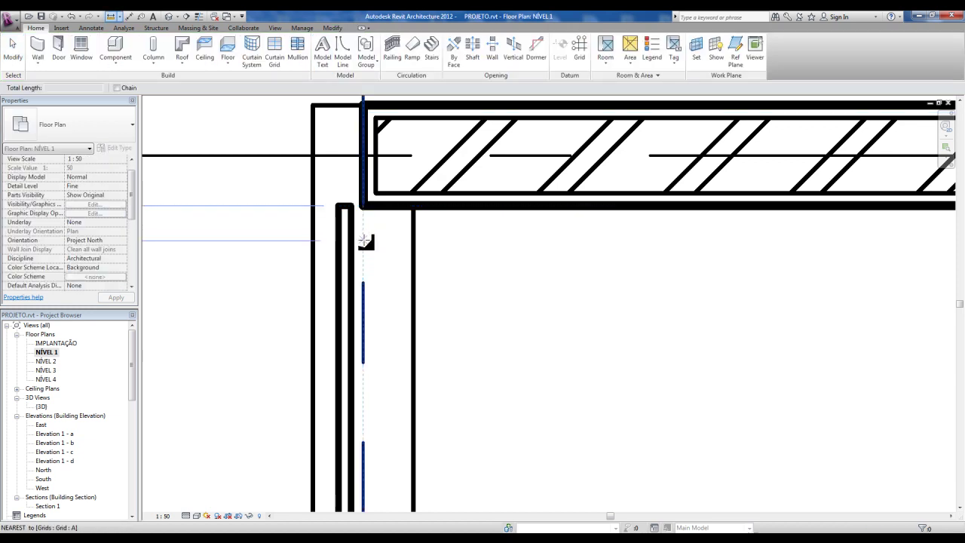
key("Escape")
key("Escape")
left_click(344, 227)
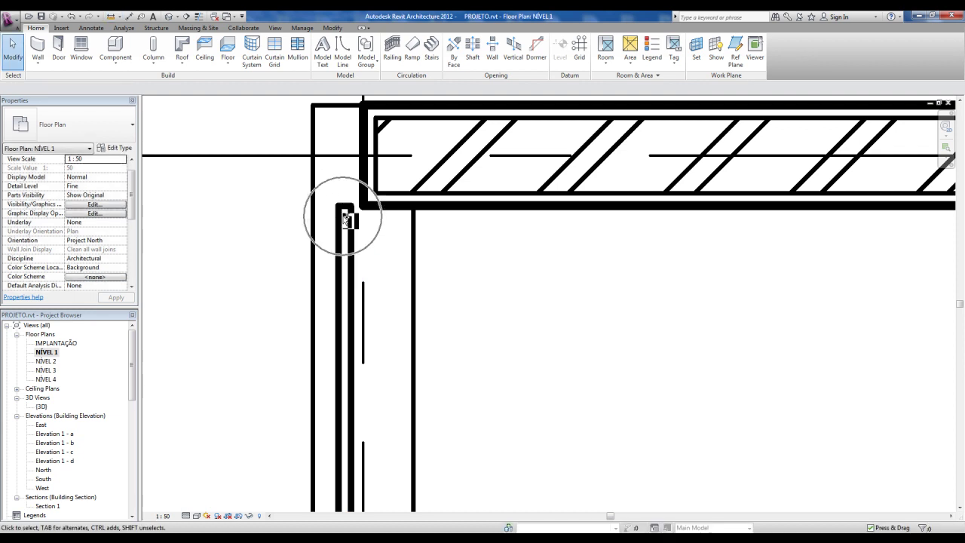
left_click(200, 18)
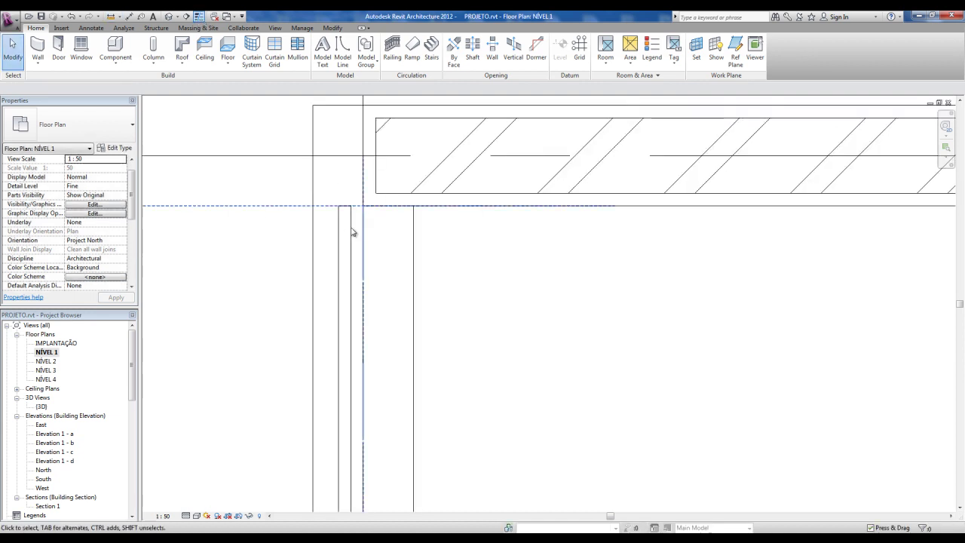
left_click(111, 16)
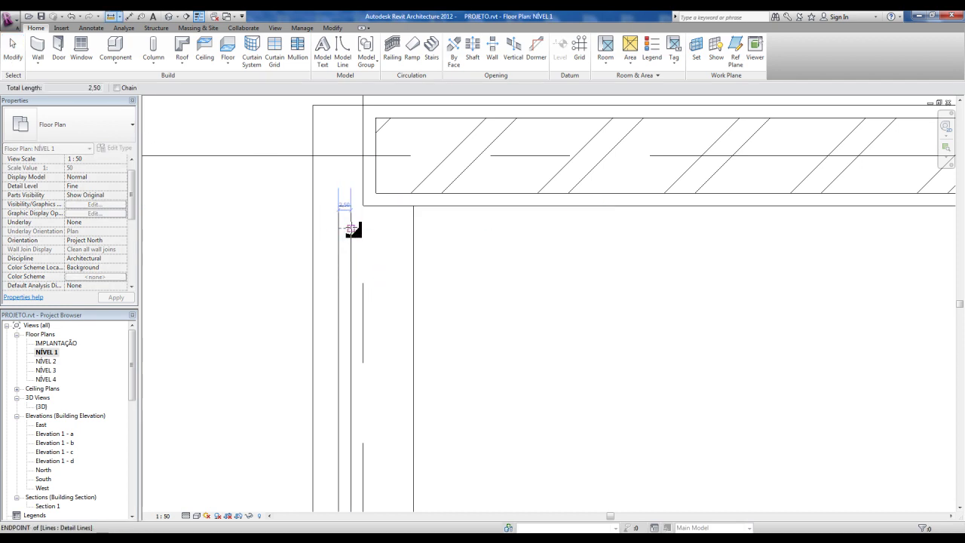
key("Escape")
key("Escape")
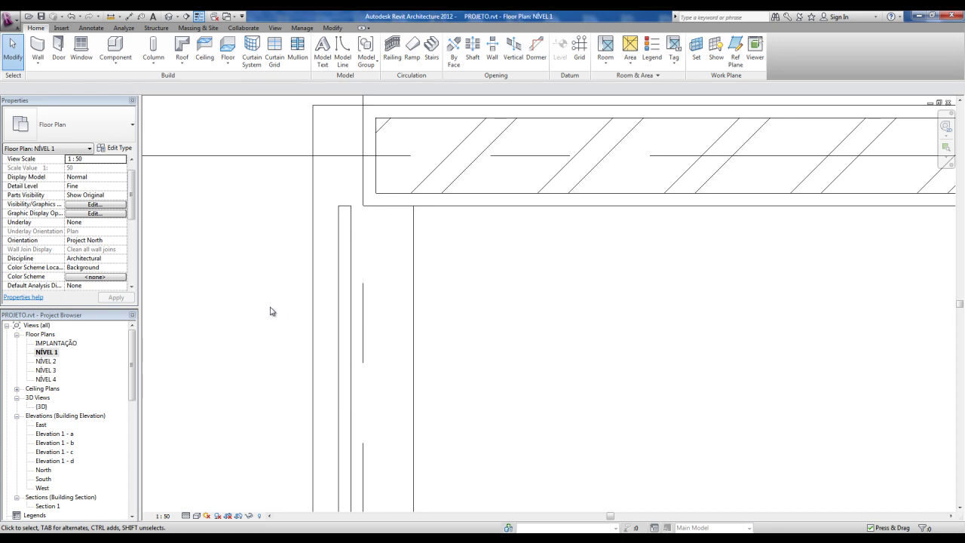
Duplicate the Curtain Panels > System Panel > Glazed type as PAINEL DE VIDRO 1 CM
left_click_drag(134, 345, 137, 423)
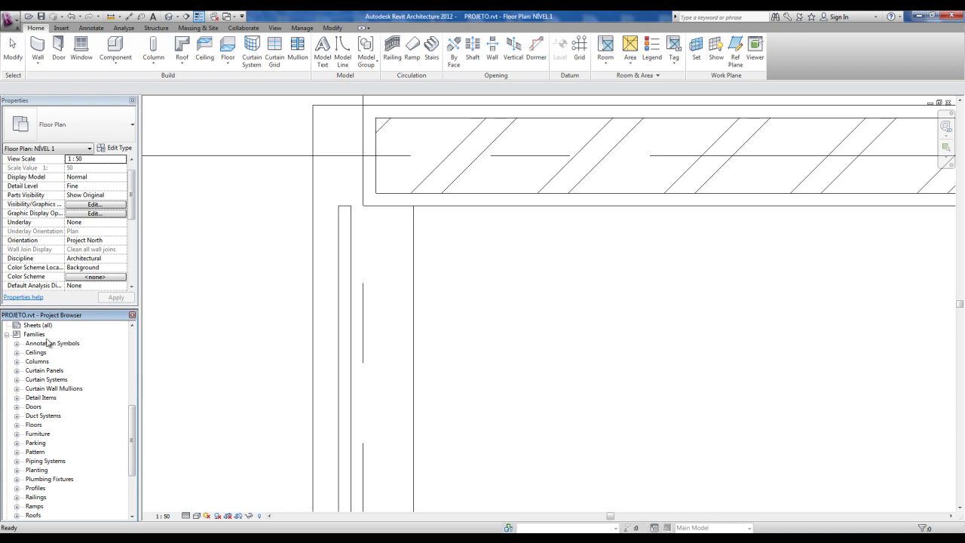
left_click_drag(134, 436, 134, 445)
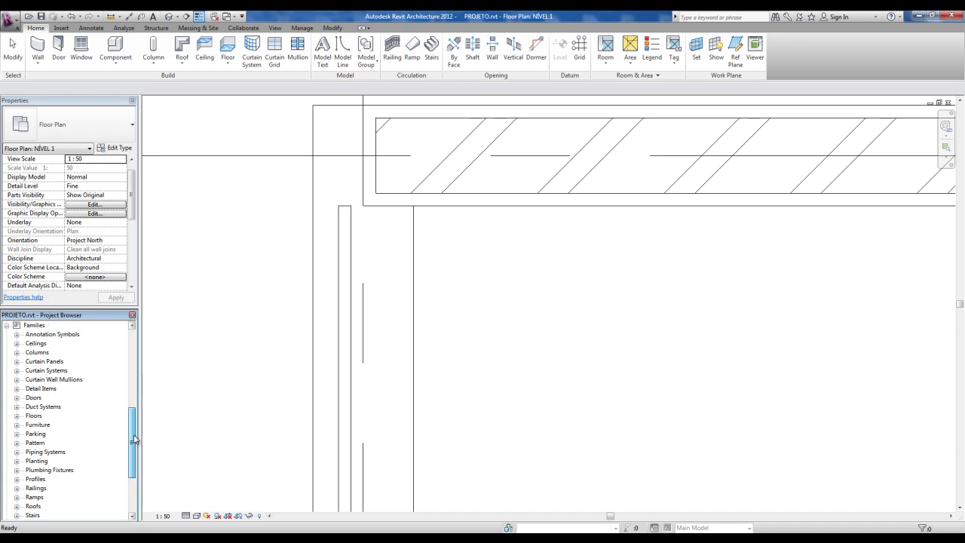
left_click(17, 362)
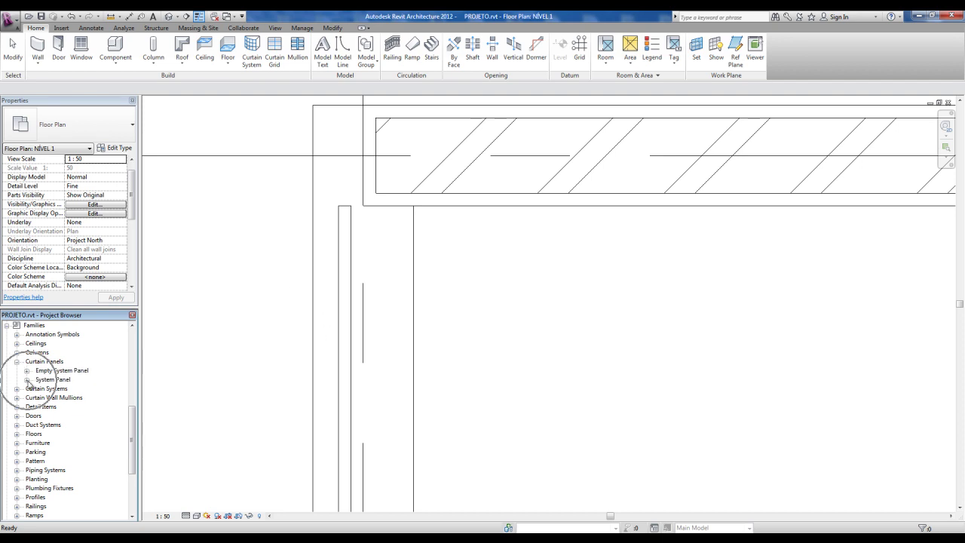
left_click(26, 380)
left_click(53, 388)
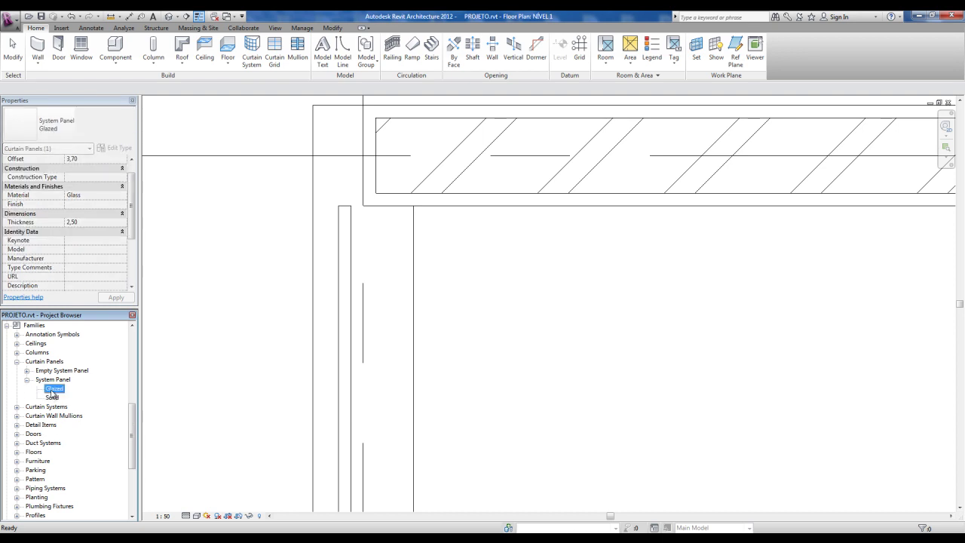
left_click(352, 359)
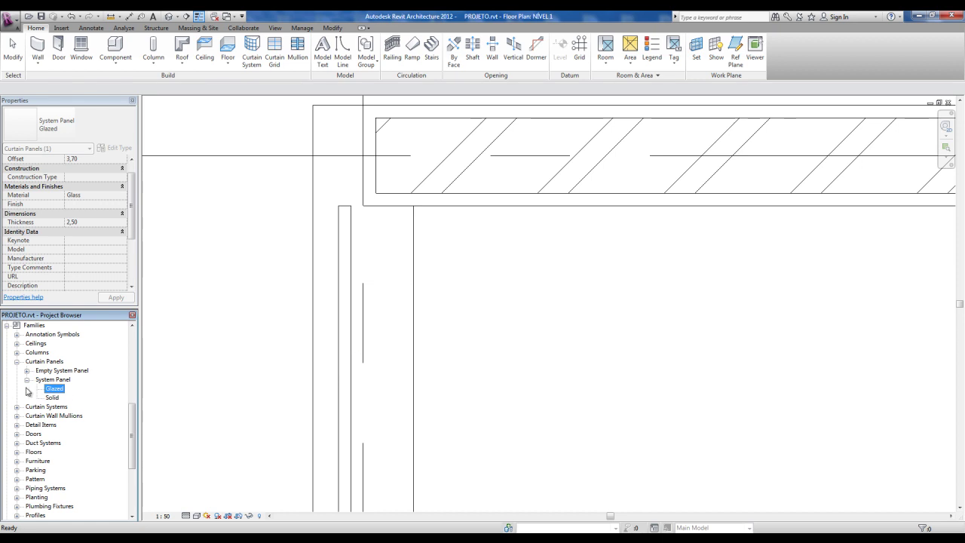
right_click(59, 393)
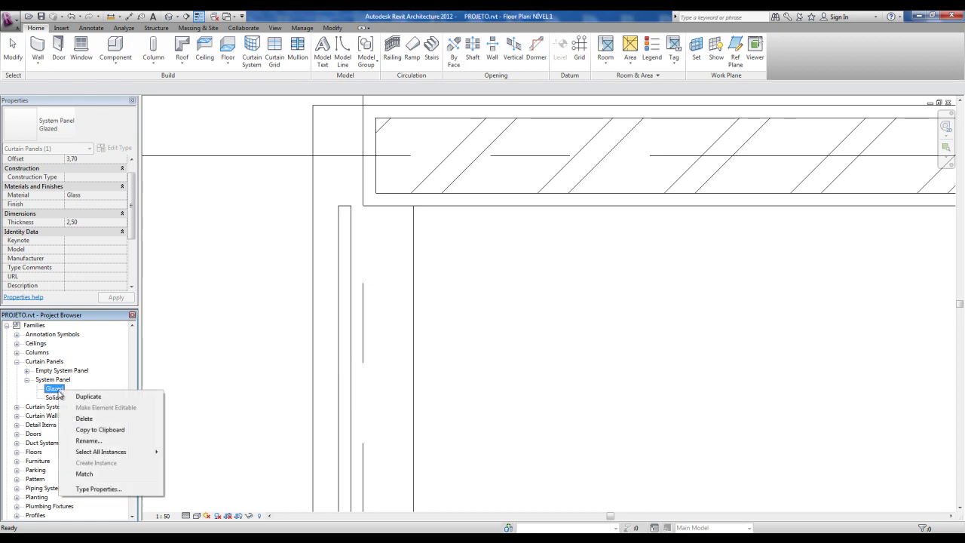
left_click(93, 397)
type("PAINEL DE")
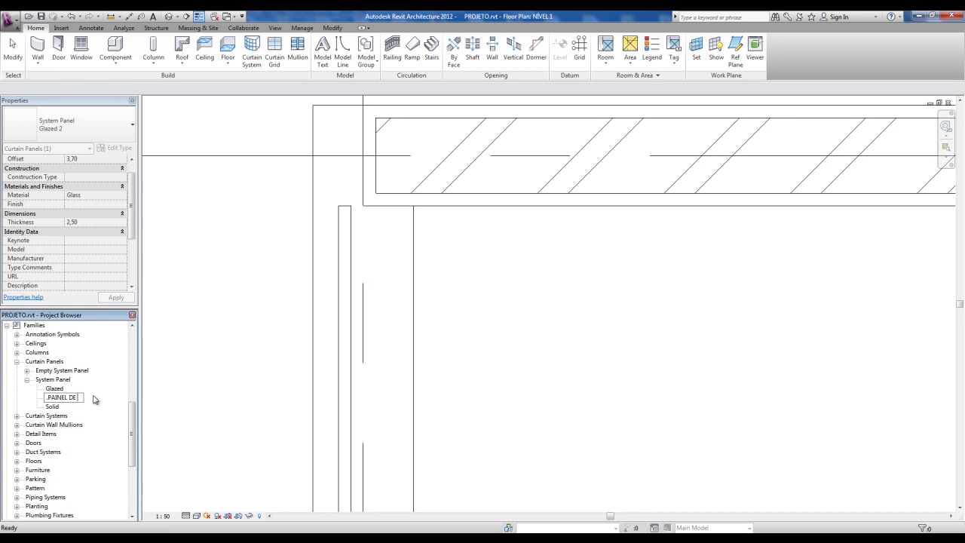
type(" VIDRO 1 CM")
key("Return")
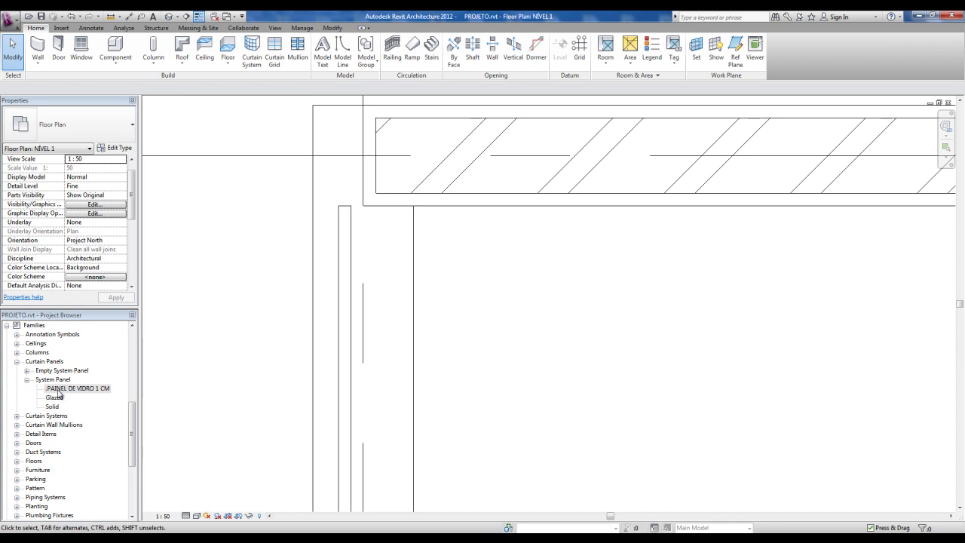
Open the .PAINEL DE VIDRO 1 CM type properties and set the Offset to 0,00
left_click(59, 390)
double_click(58, 390)
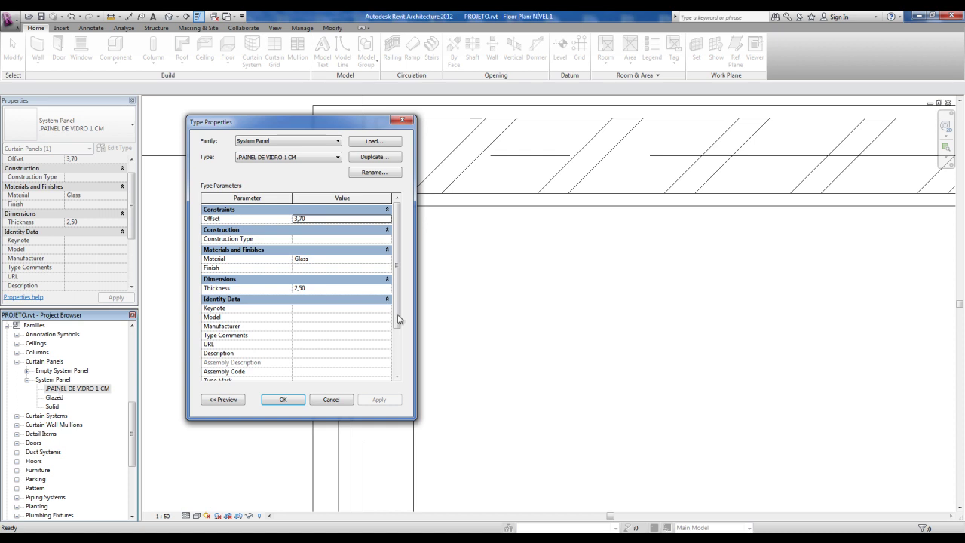
left_click(248, 223)
left_click_drag(299, 121, 571, 115)
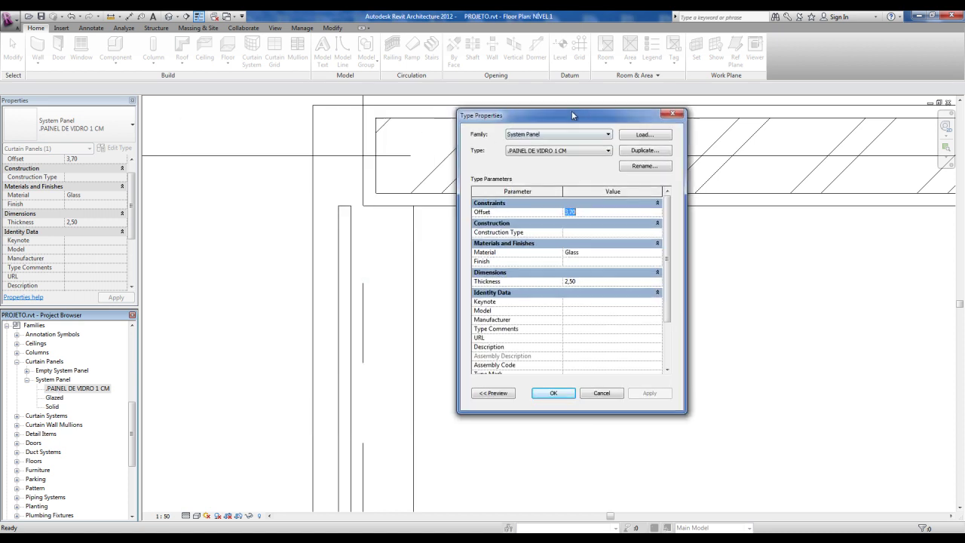
left_click(366, 317)
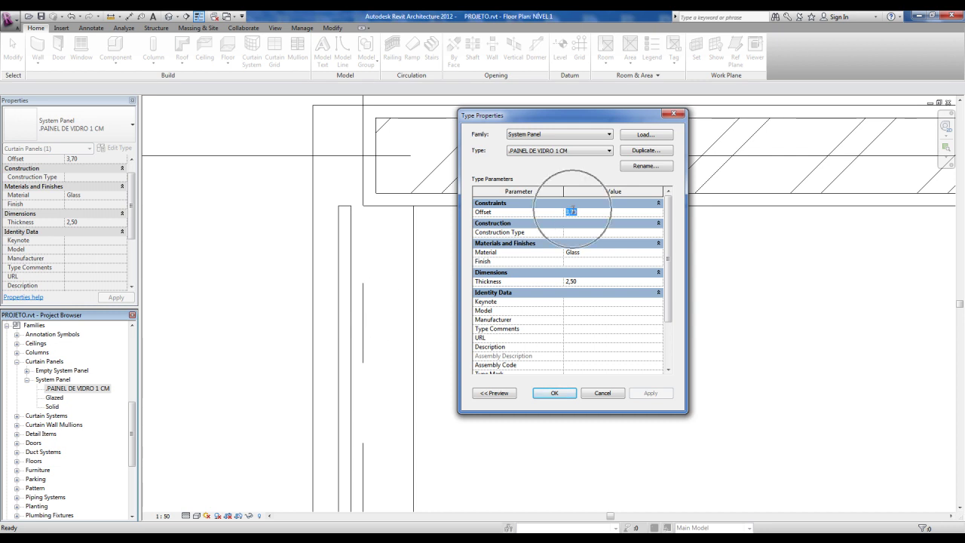
type("0")
left_click(589, 282)
left_click(588, 213)
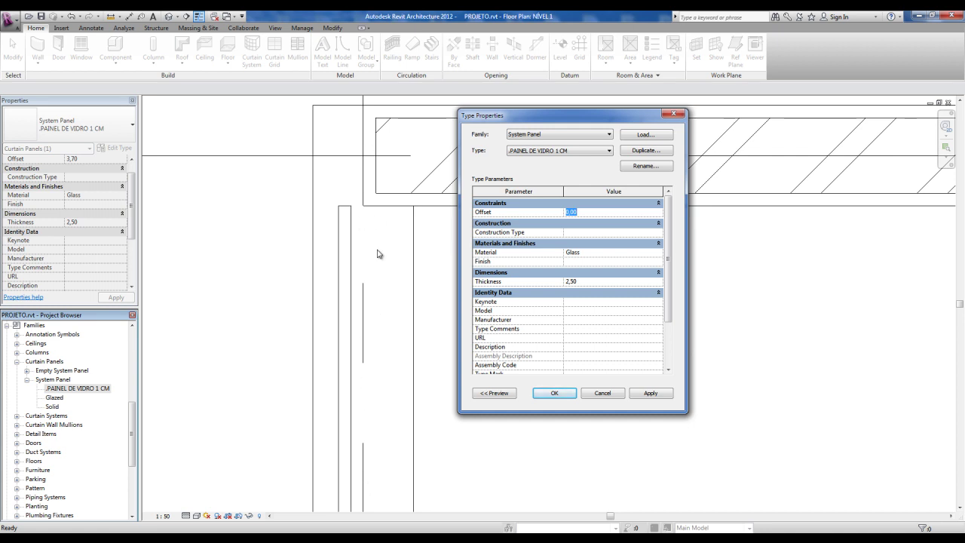
left_click(489, 216)
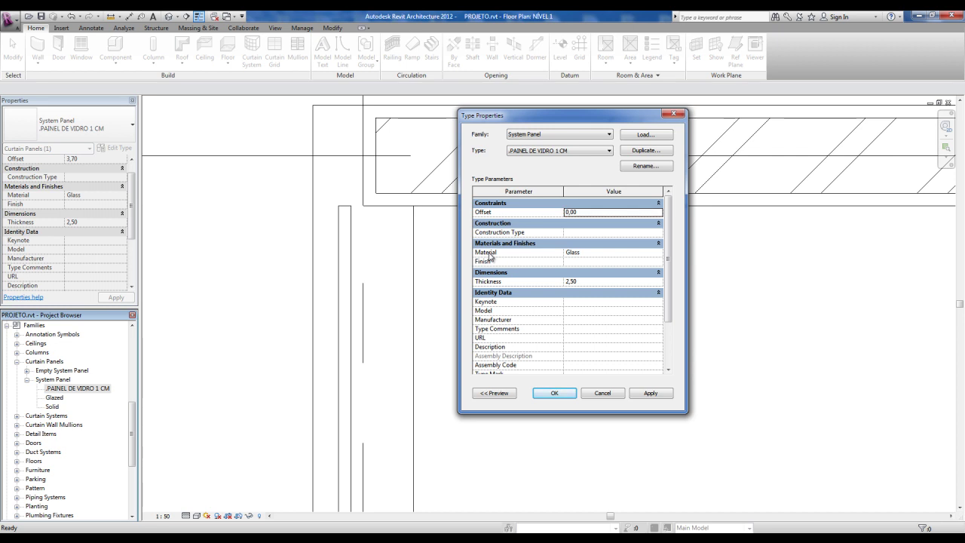
Confirm Glass material and 1,00 thickness, save, then review the type once more
left_click(579, 257)
left_click(554, 259)
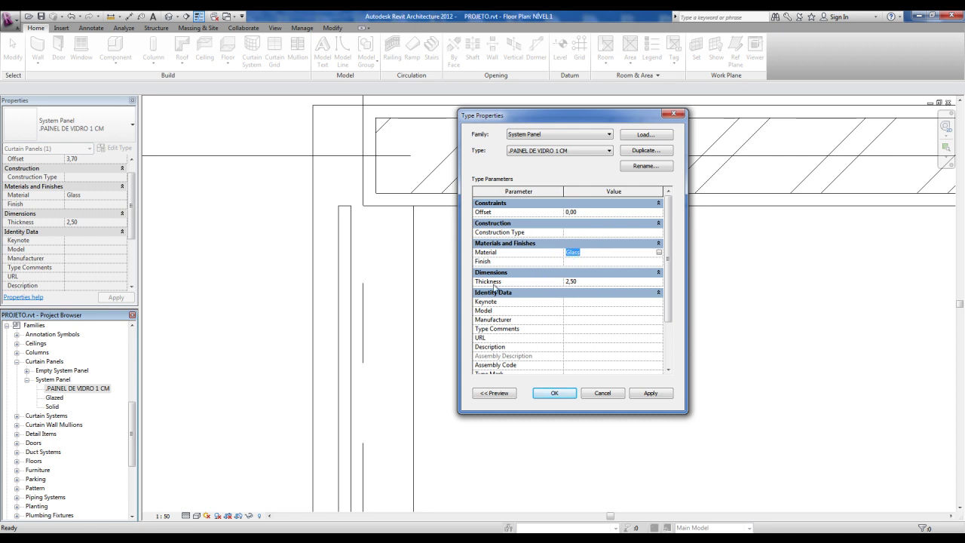
left_click(586, 282)
left_click(555, 393)
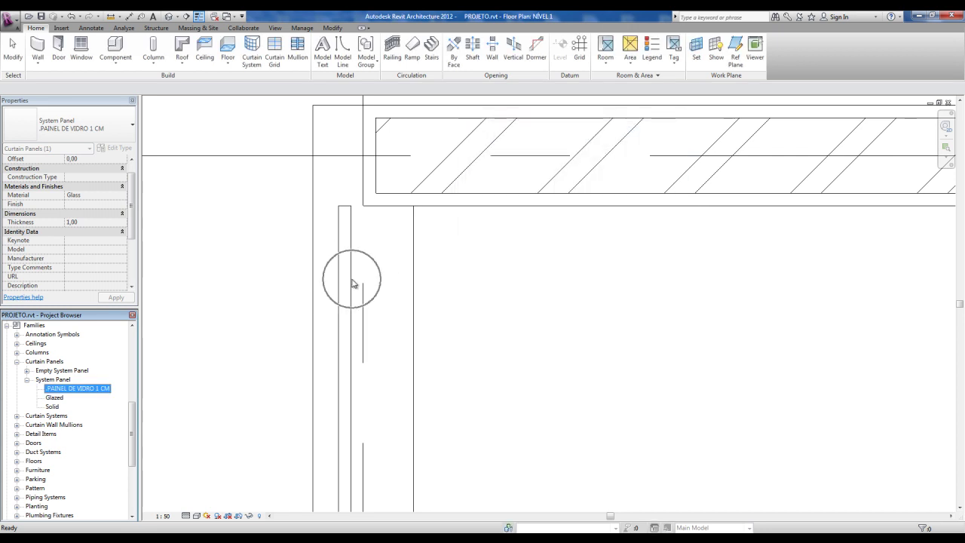
double_click(54, 389)
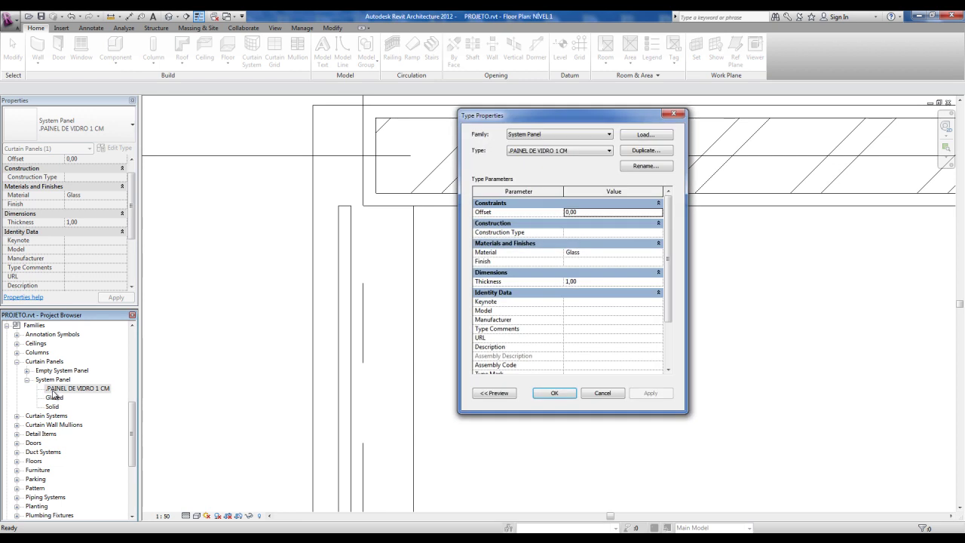
left_click(675, 114)
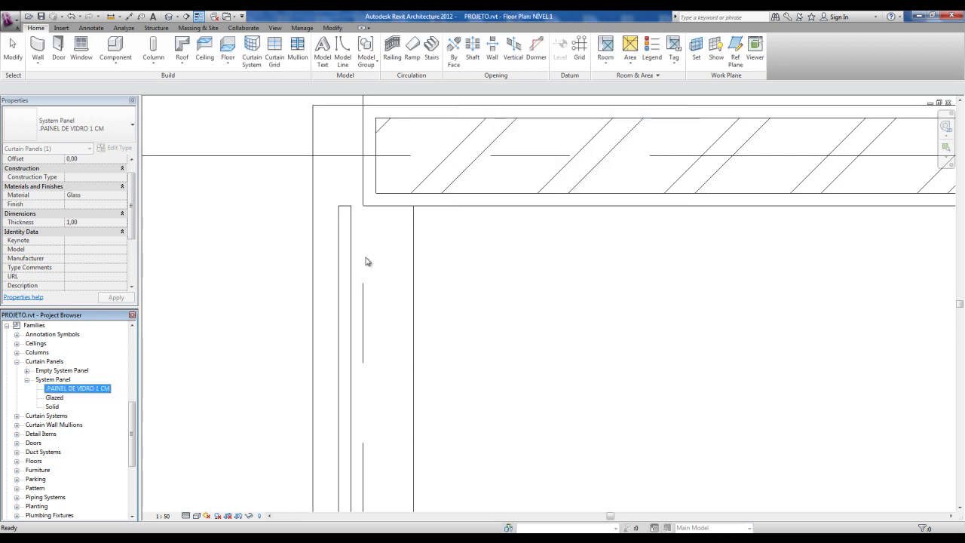
left_click(201, 354)
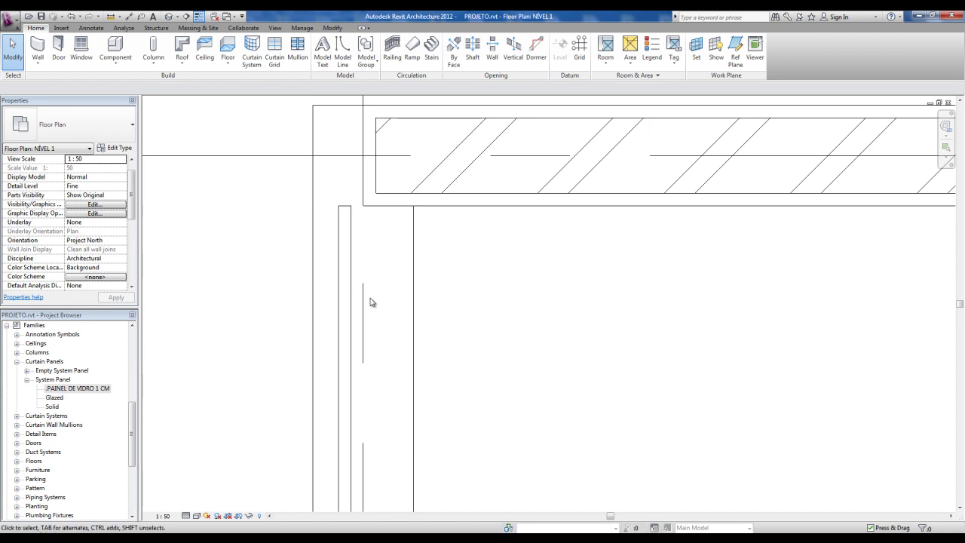
In the 3D view, duplicate the curtain wall's type as .PANO DE VIDRO
left_click(169, 16)
middle_click_drag(502, 341, 505, 347)
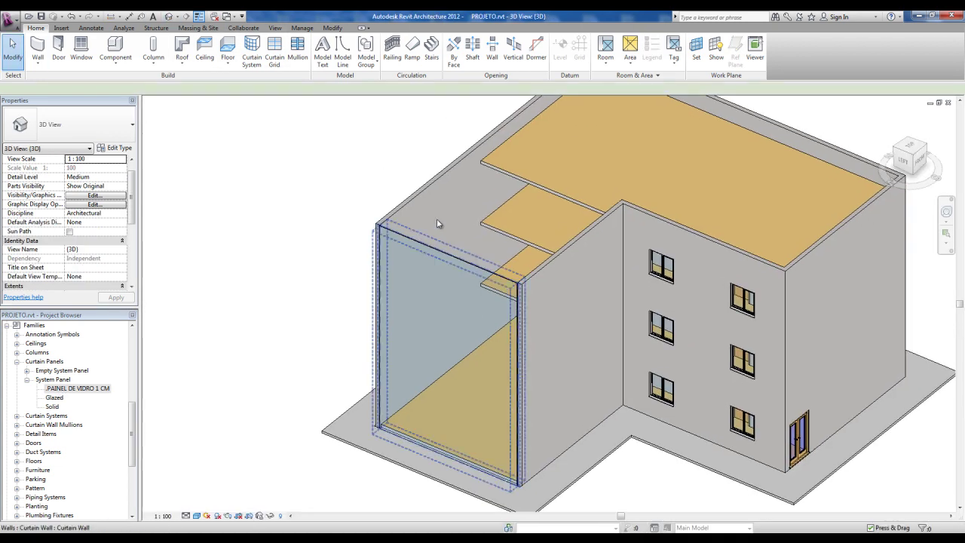
left_click(437, 230)
left_click(310, 176)
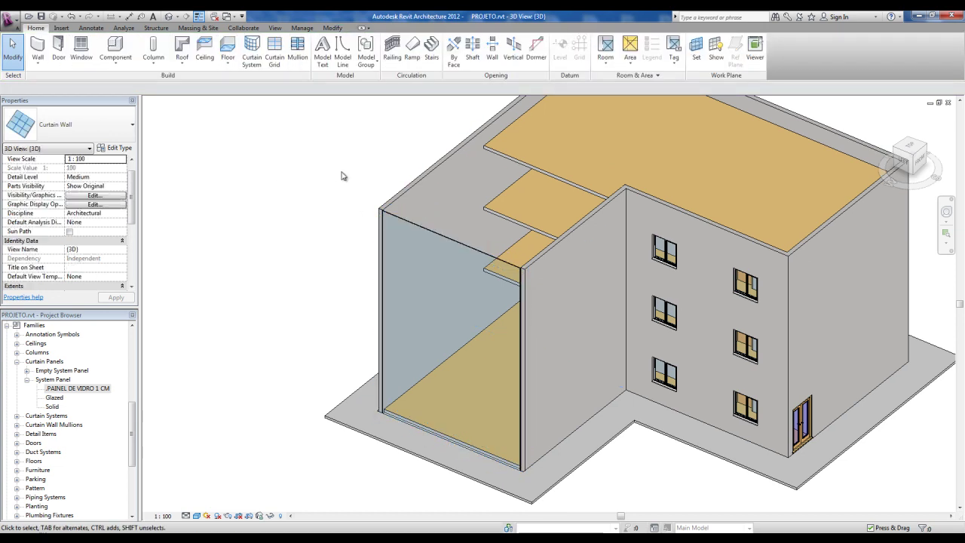
left_click(405, 212)
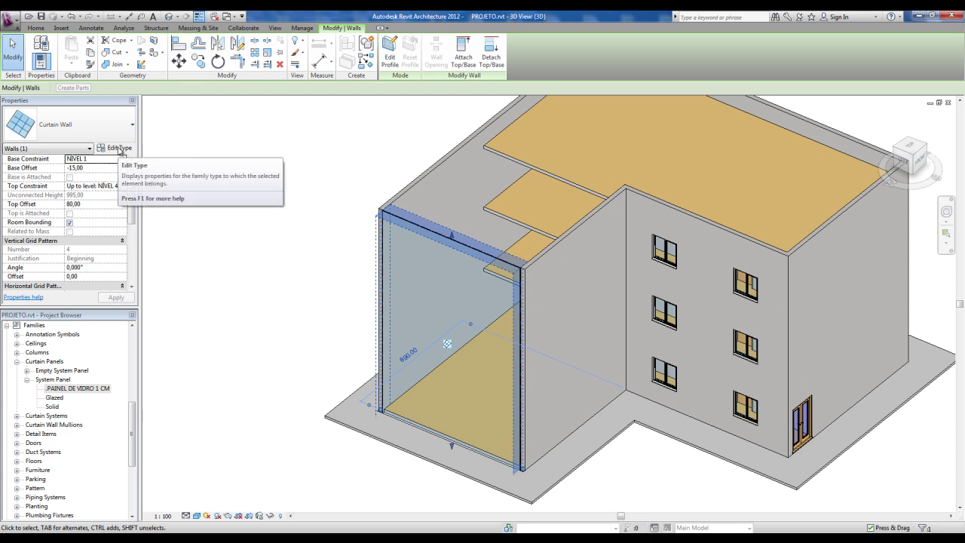
left_click(121, 149)
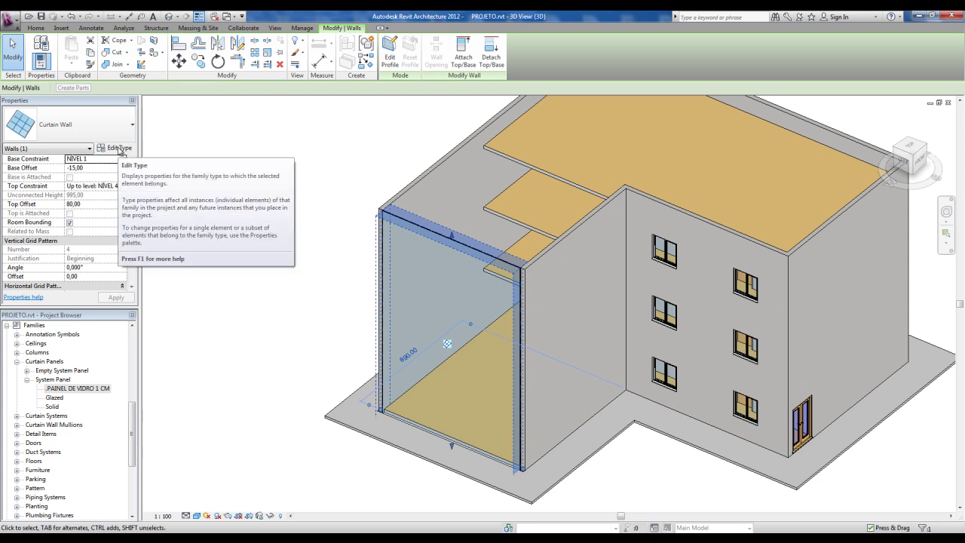
left_click(646, 151)
type(".PANO DE VIDRO")
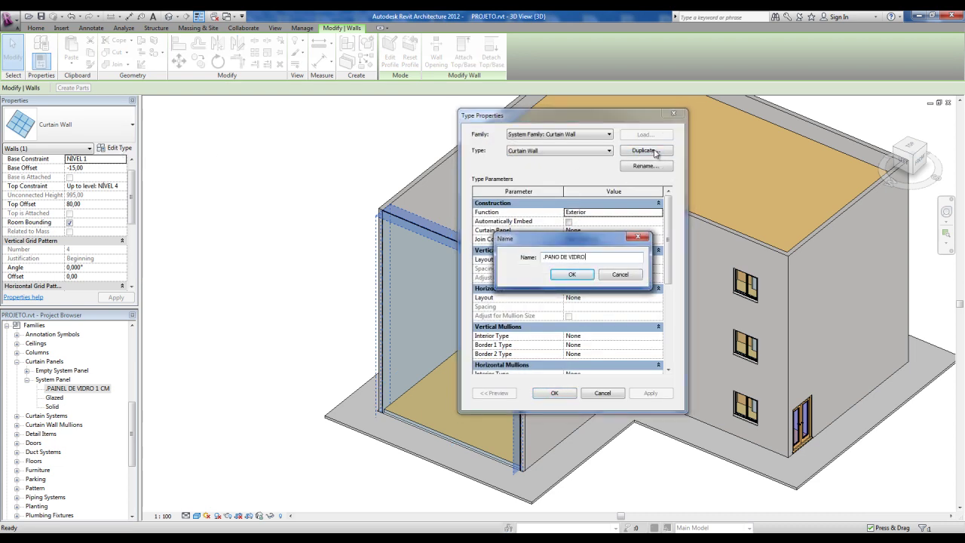
left_click(581, 276)
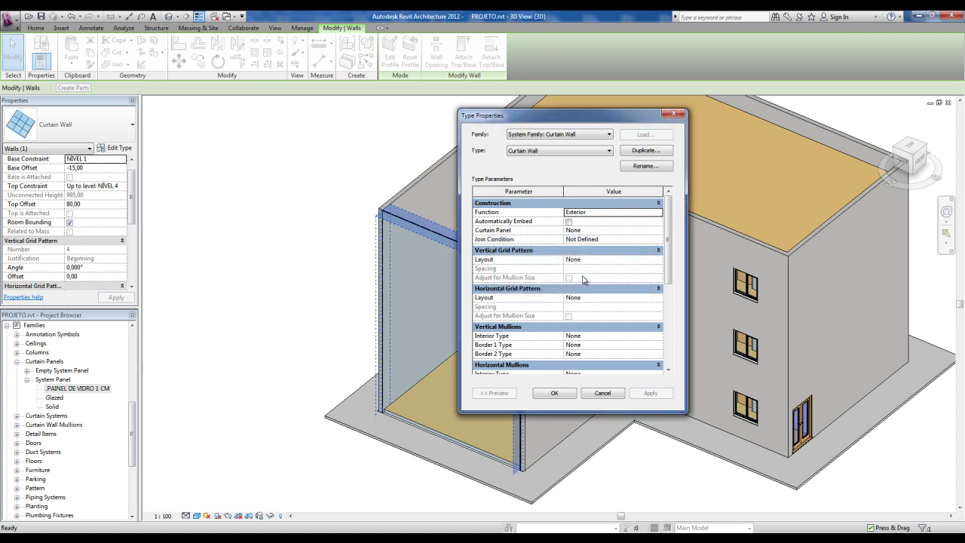
left_click_drag(578, 117, 645, 111)
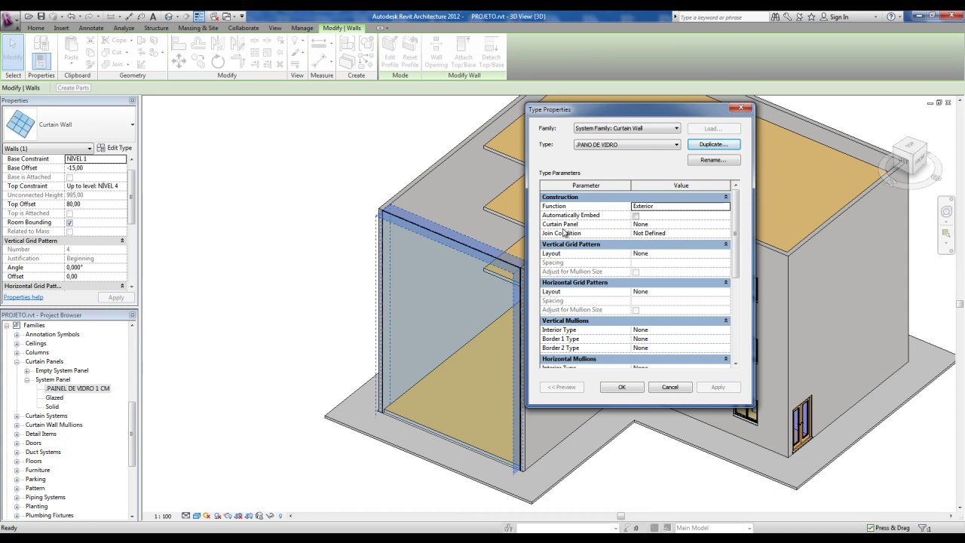
Set the Curtain Panel to System Panel : .PAINEL DE VIDRO 1 CM and apply
left_click(647, 224)
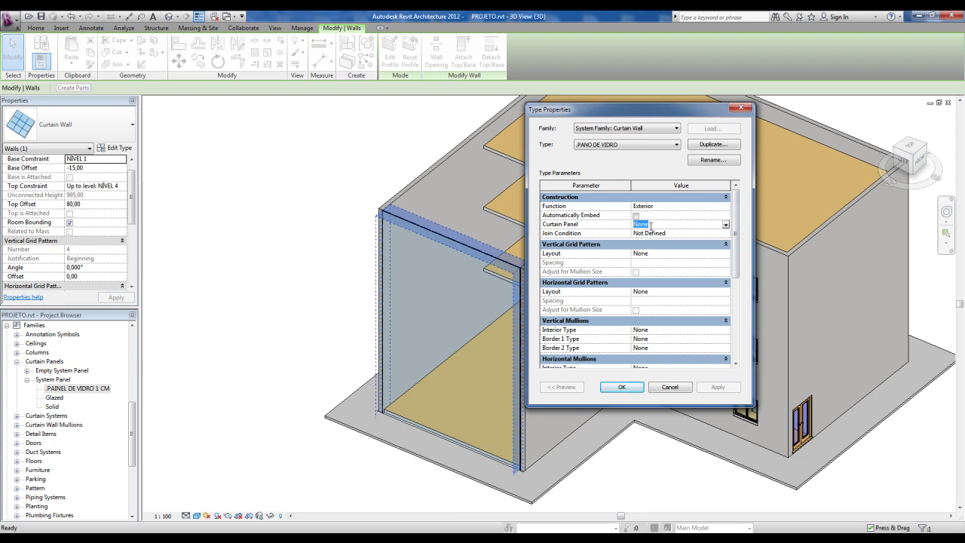
left_click(726, 226)
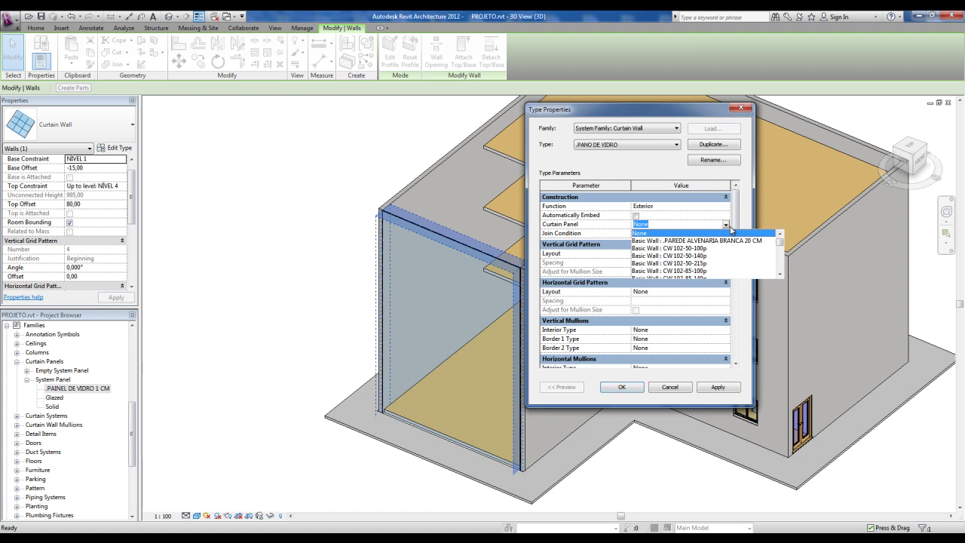
left_click(780, 272)
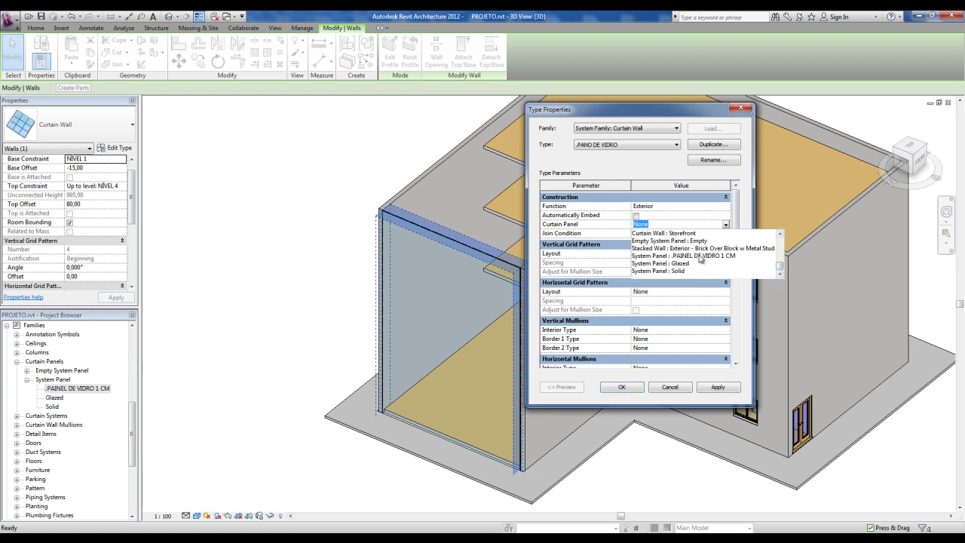
left_click(66, 390)
left_click(687, 256)
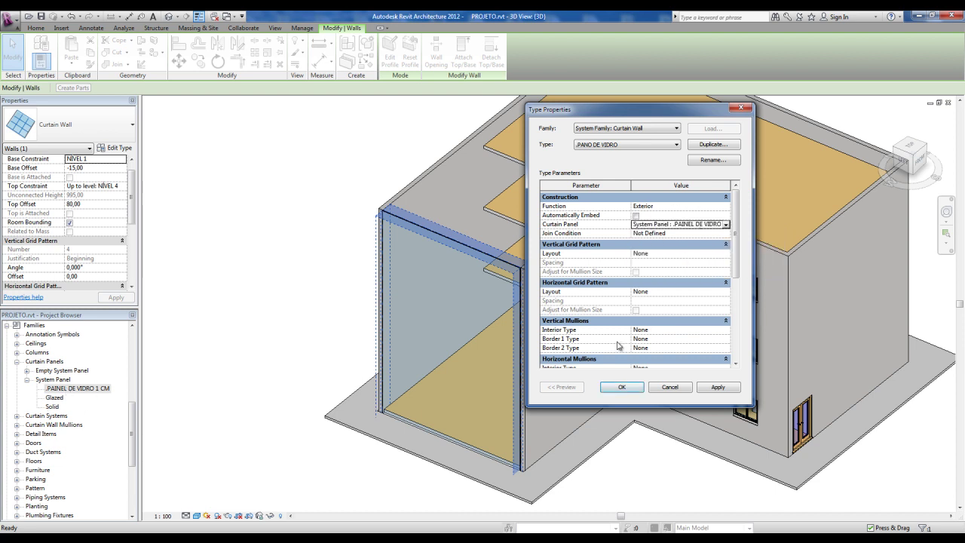
left_click(622, 387)
left_click(254, 285)
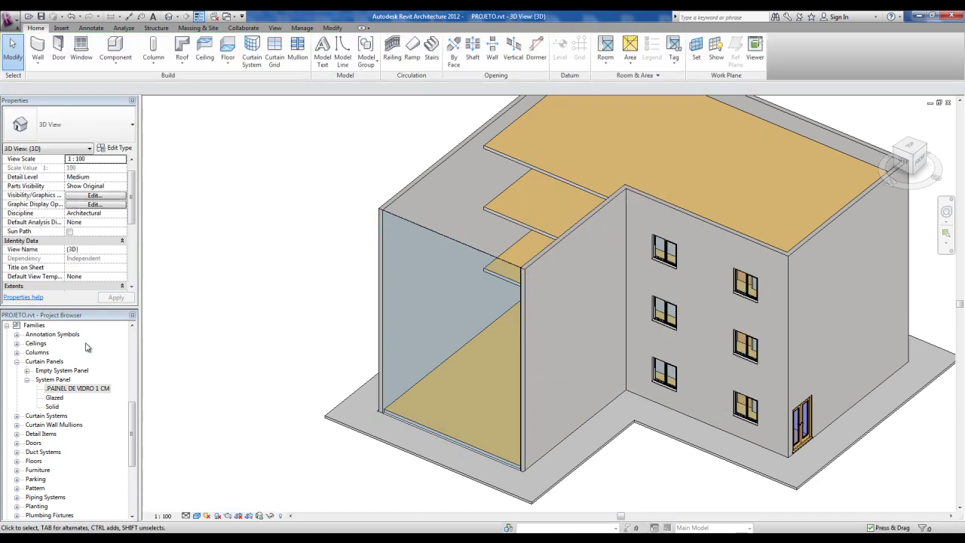
scroll(87, 346, "up", 10)
double_click(45, 352)
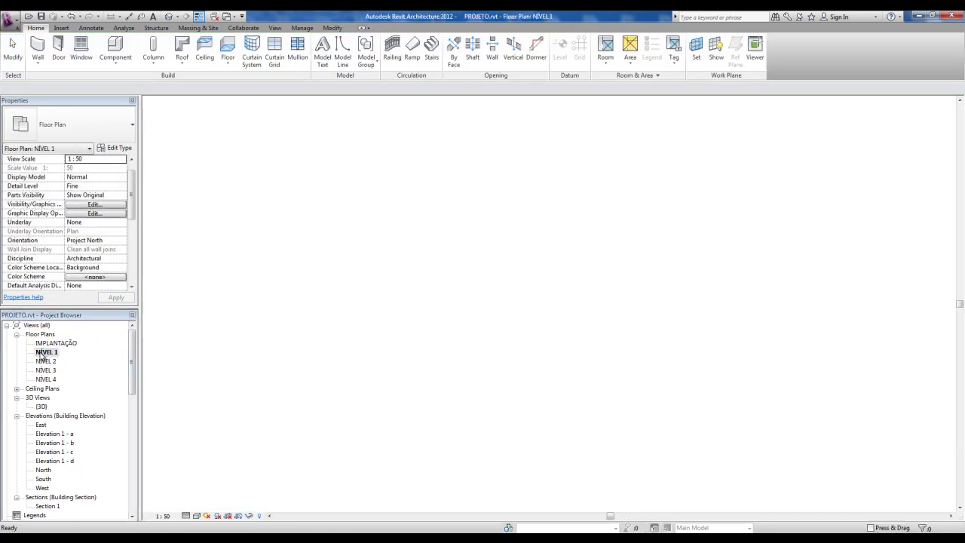
scroll(394, 194, "up", 1)
scroll(340, 250, "up", 2)
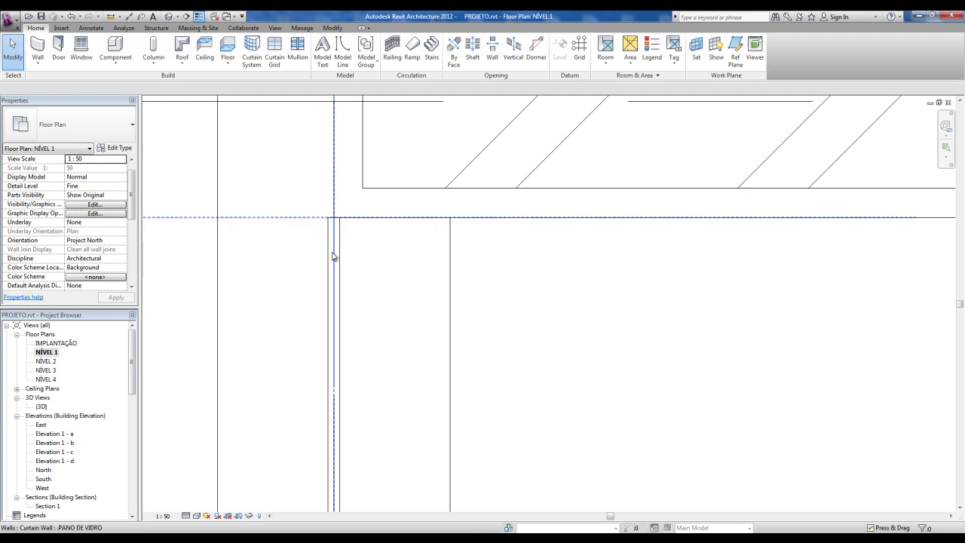
left_click(111, 16)
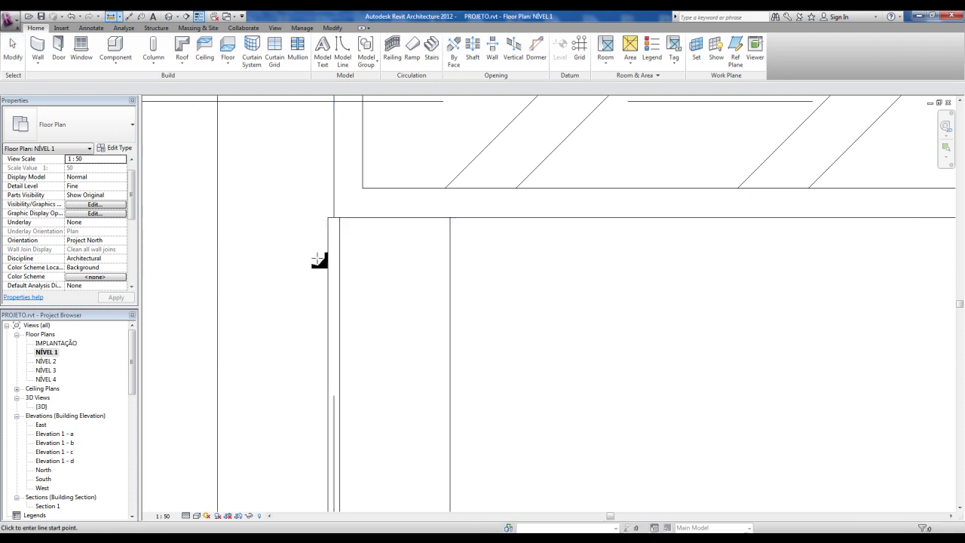
left_click(328, 263)
left_click(340, 263)
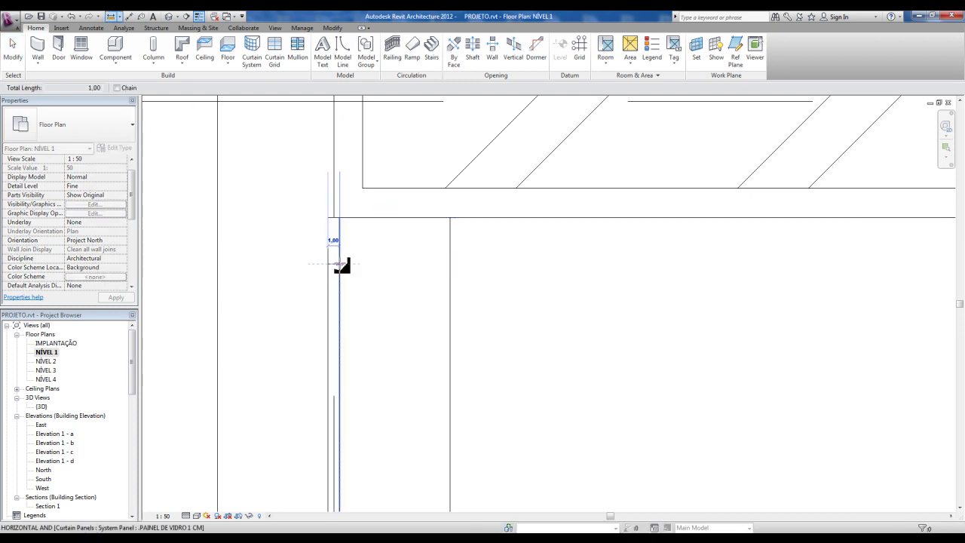
key("Escape")
left_click(169, 15)
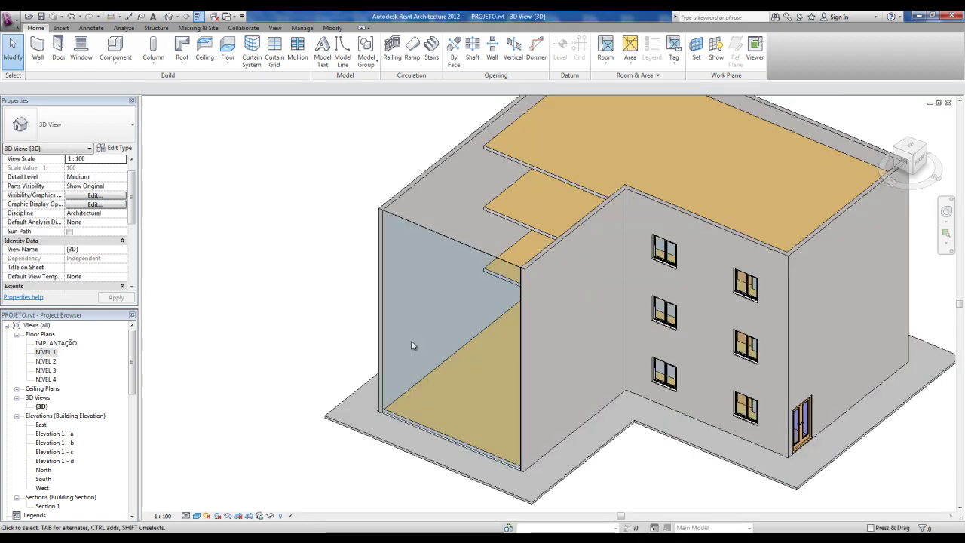
middle_click_drag(411, 347, 457, 319)
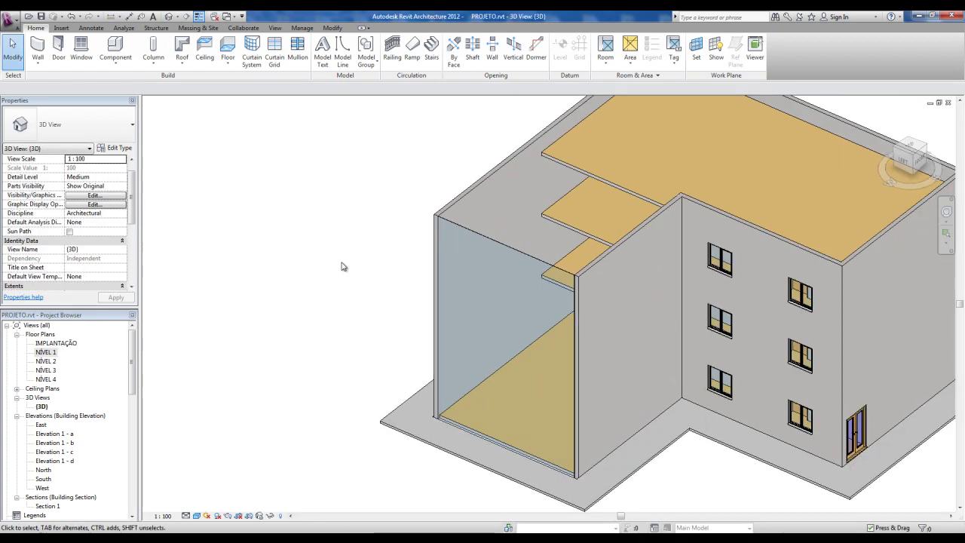
middle_click_drag(339, 263, 301, 256)
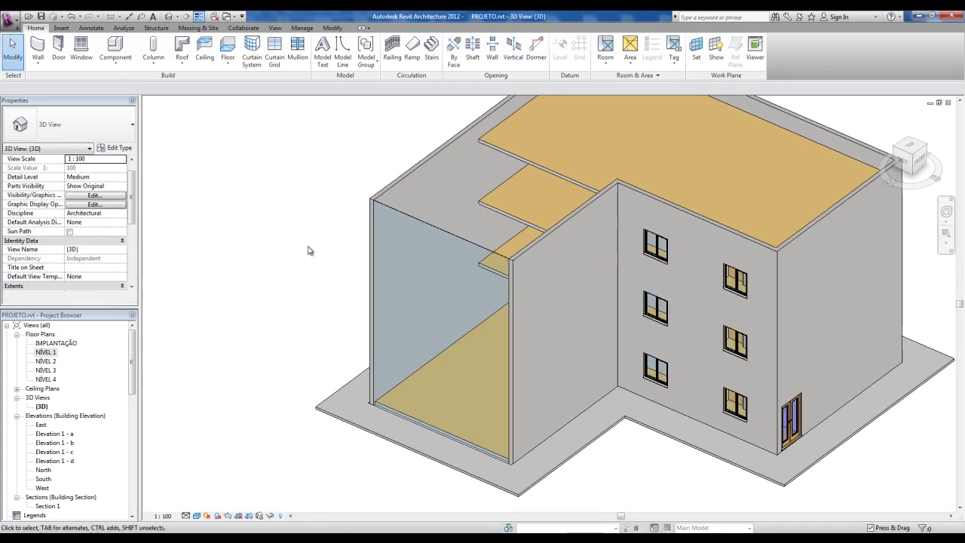
left_click(435, 334)
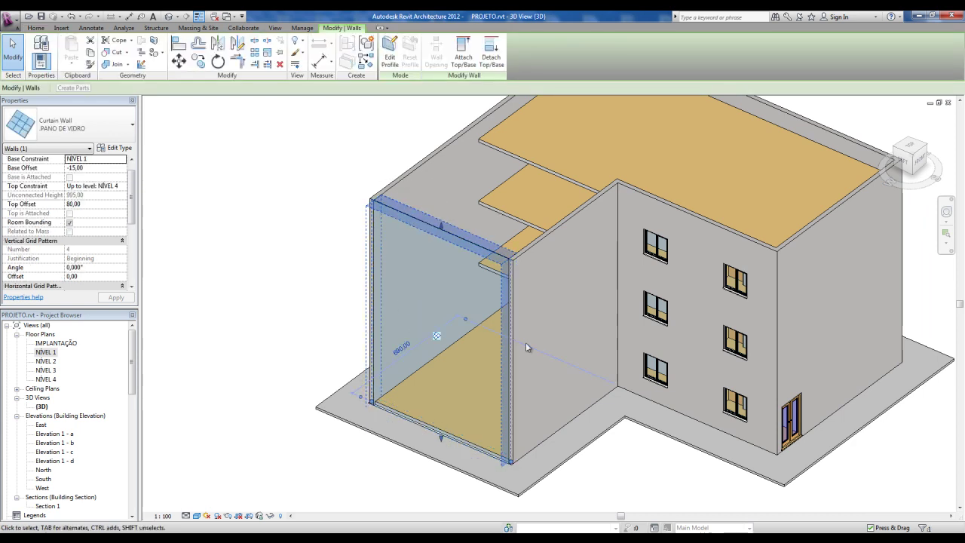
Set the curtain wall's Vertical Grid layout to Fixed Distance with 100 spacing
scroll(440, 342, "up", 2)
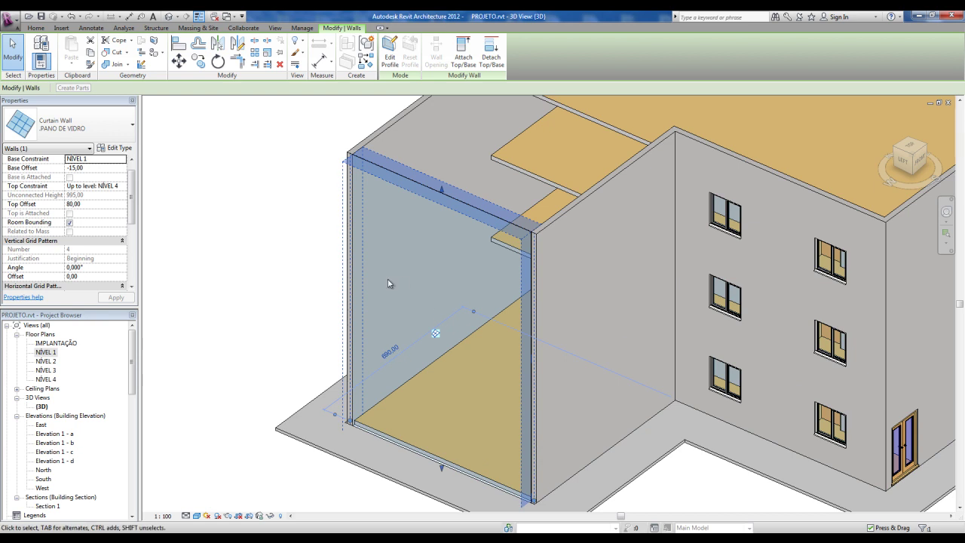
left_click(113, 148)
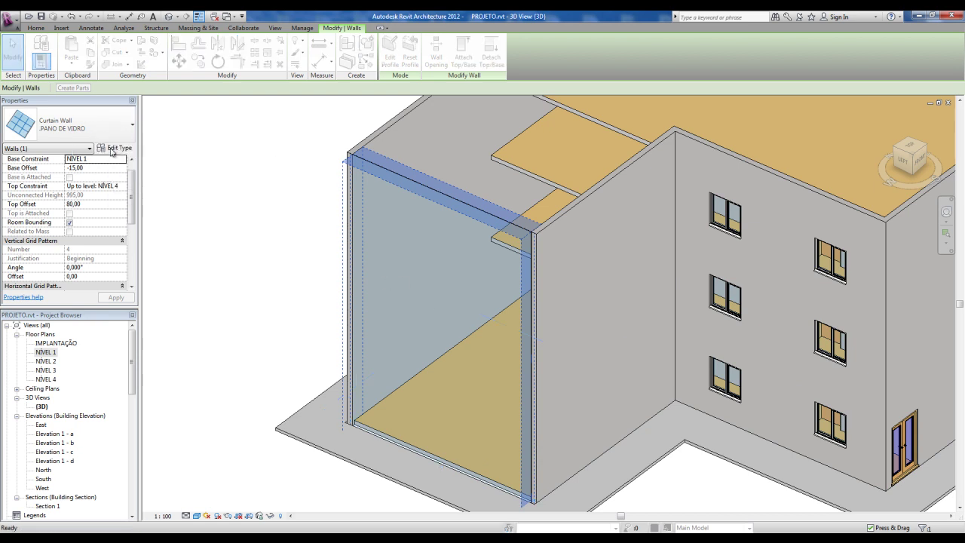
left_click_drag(653, 112, 176, 101)
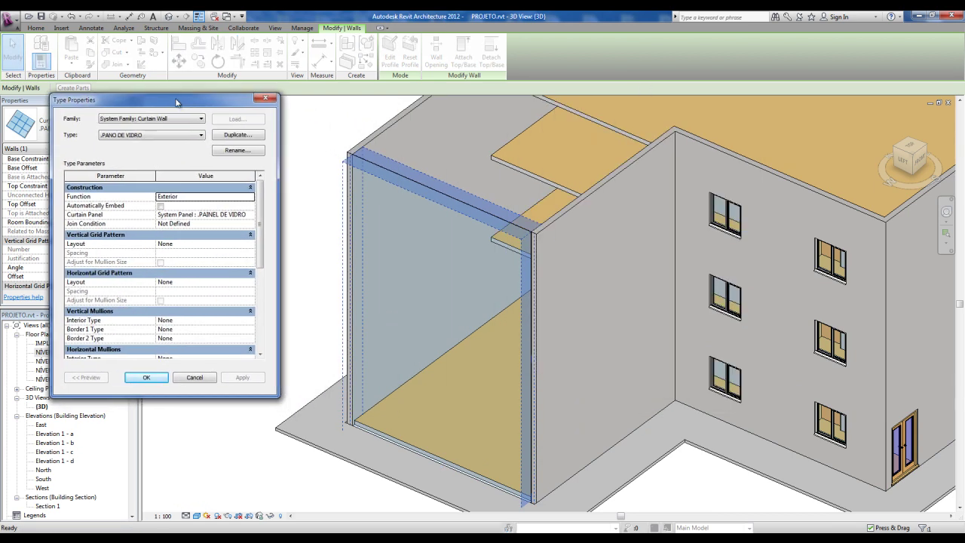
scroll(258, 219, "down", 2)
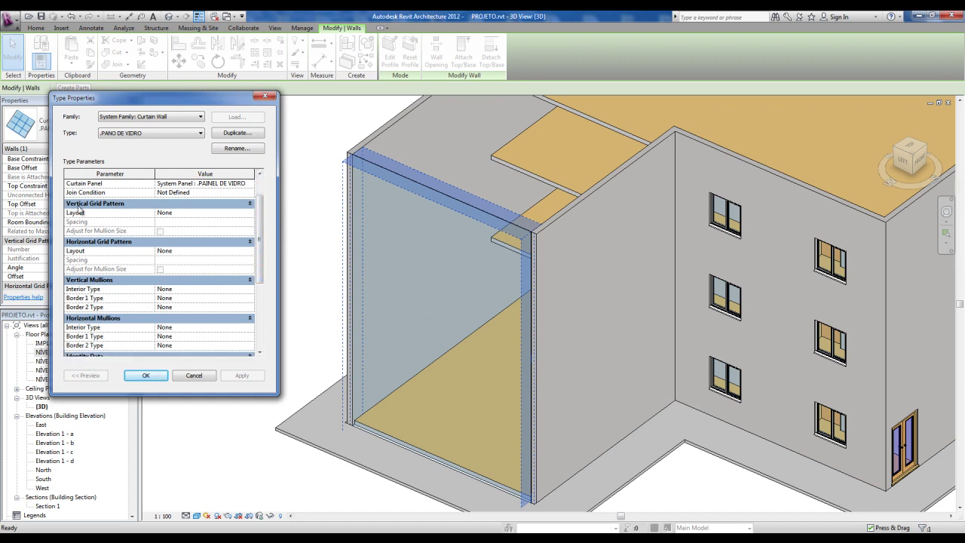
key("ctrl")
key("ctrl")
left_click(166, 215)
left_click(250, 213)
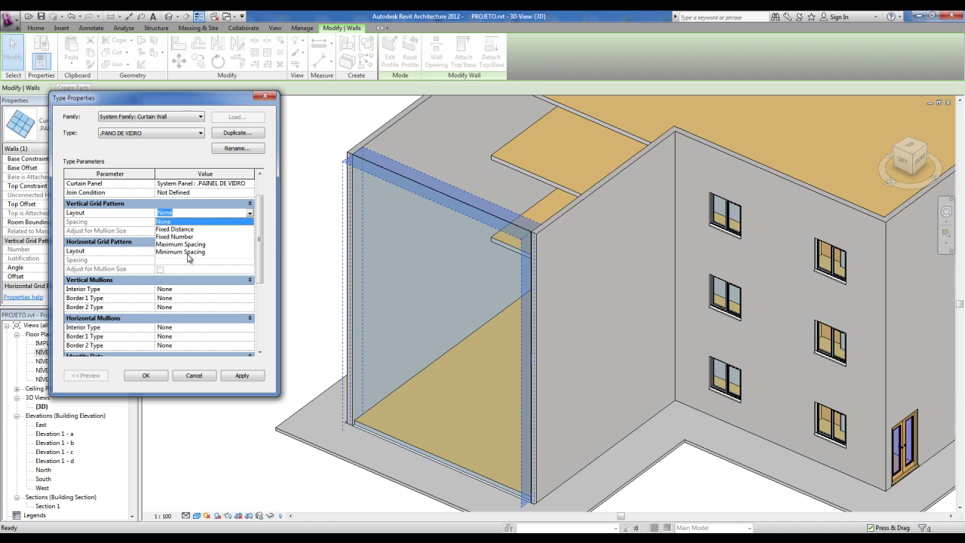
left_click(178, 230)
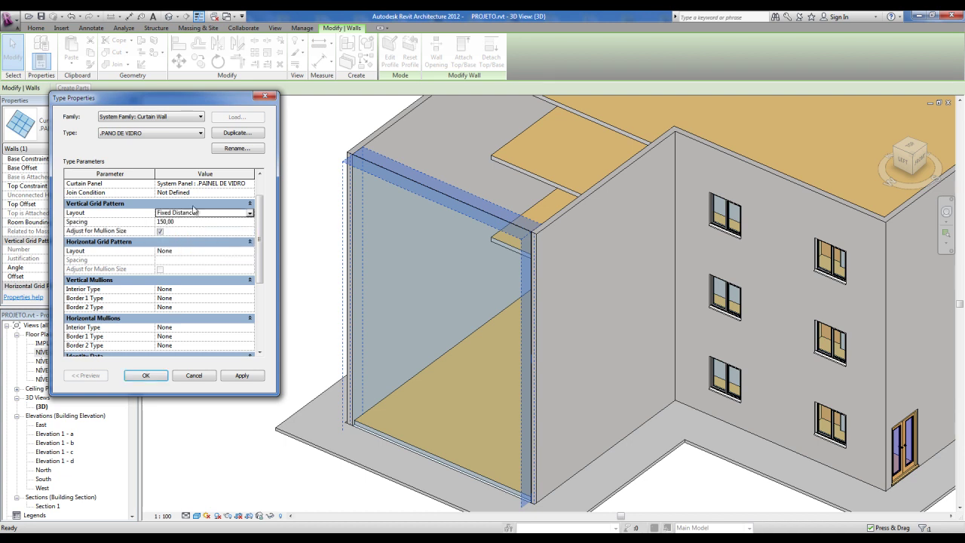
left_click(181, 222)
type("100")
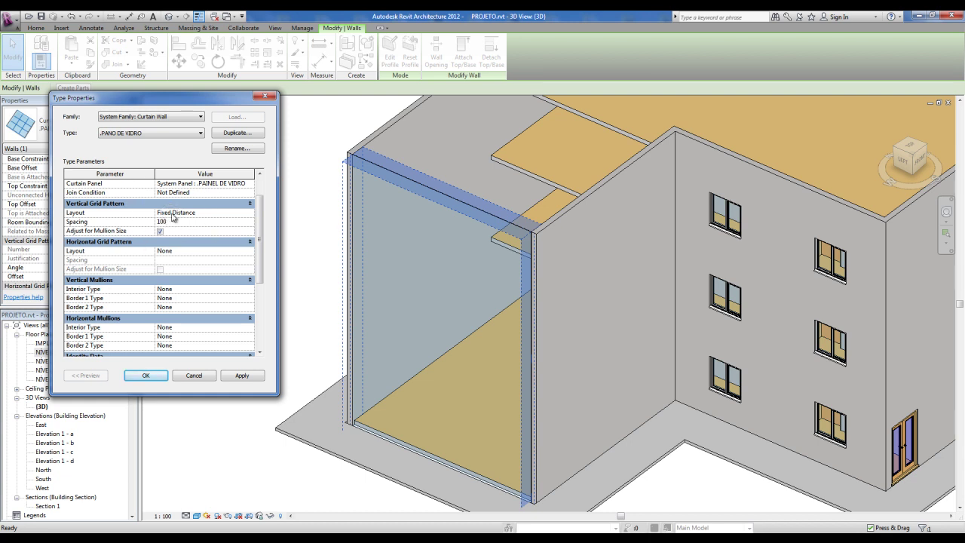
left_click(151, 375)
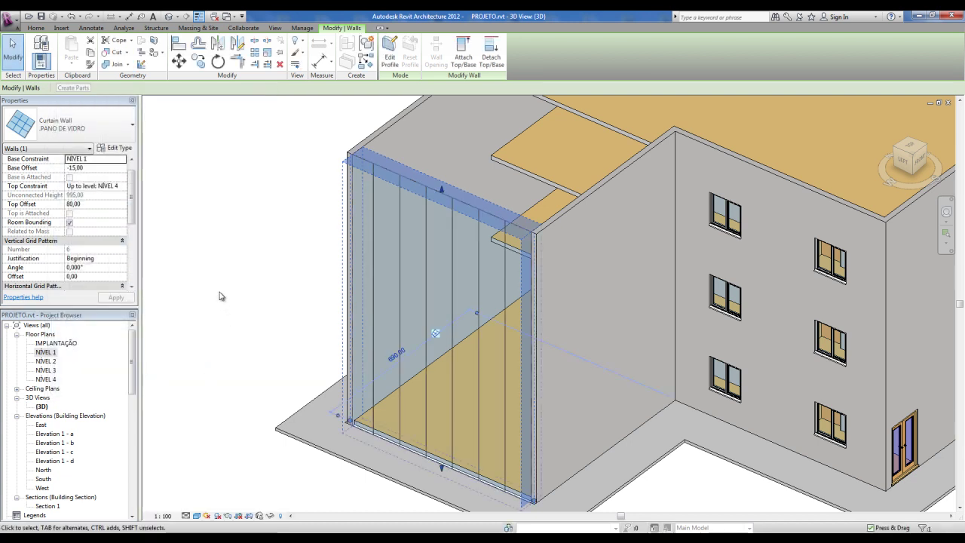
Orbit around the building to inspect the new vertical grid, then reselect the curtain wall
left_click(225, 302)
middle_click_drag(230, 279, 284, 287, "shift")
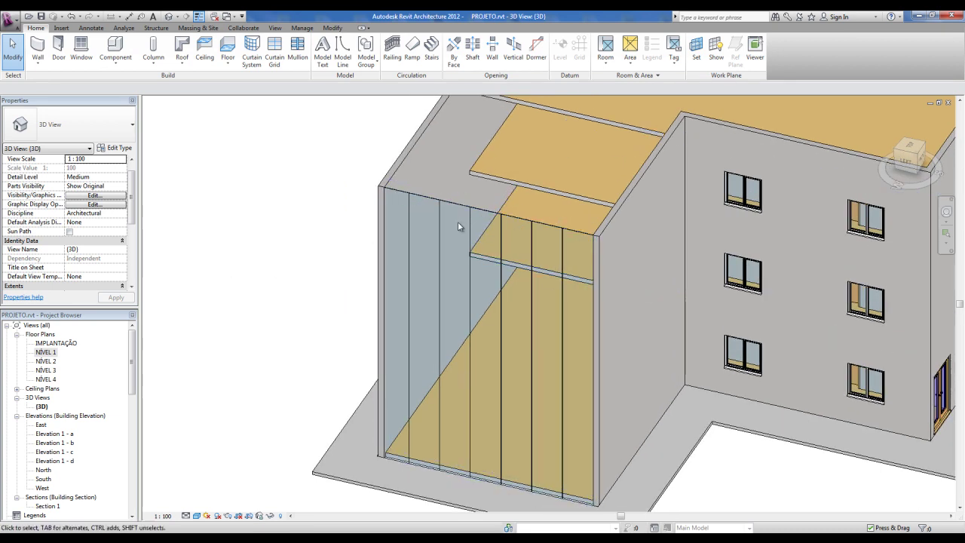
scroll(545, 219, "up", 2)
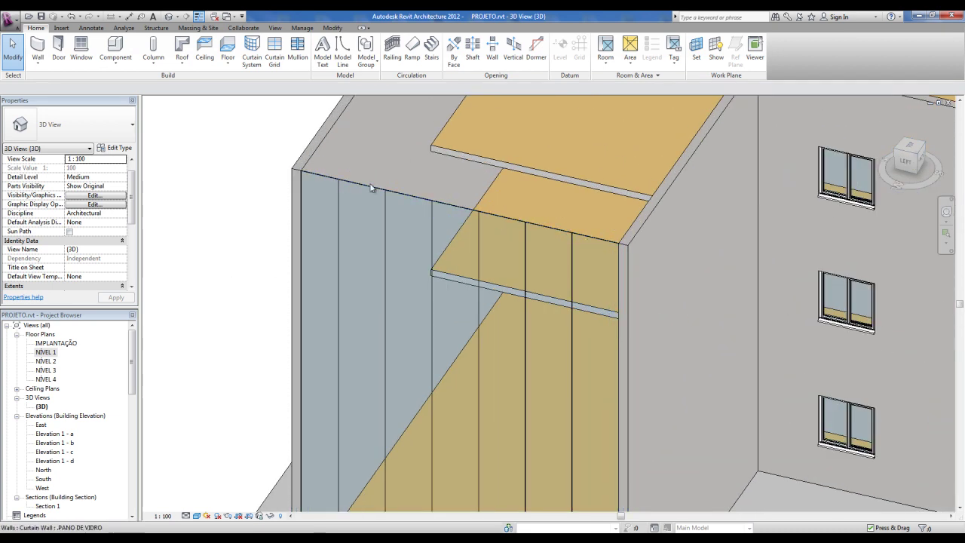
left_click(322, 200)
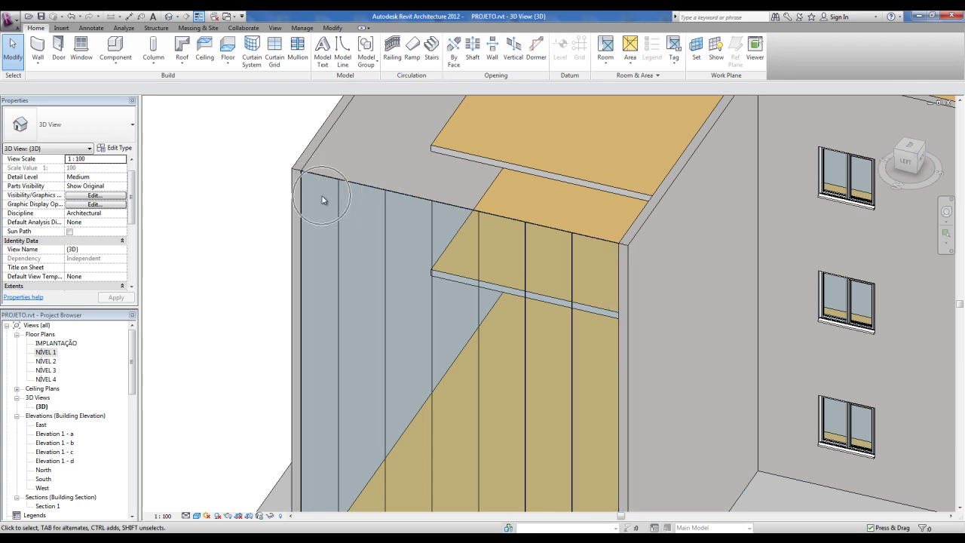
middle_click_drag(322, 200, 522, 249, "shift")
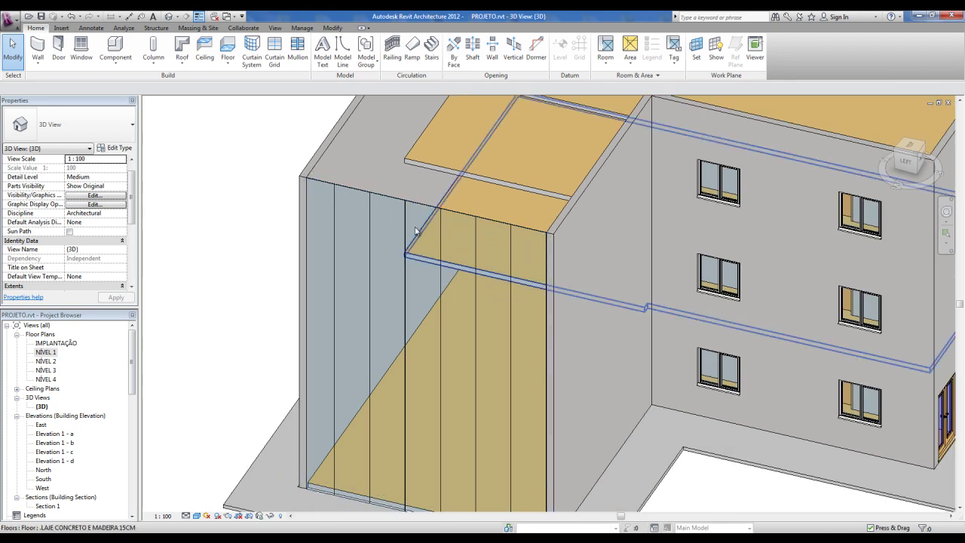
middle_click(325, 211)
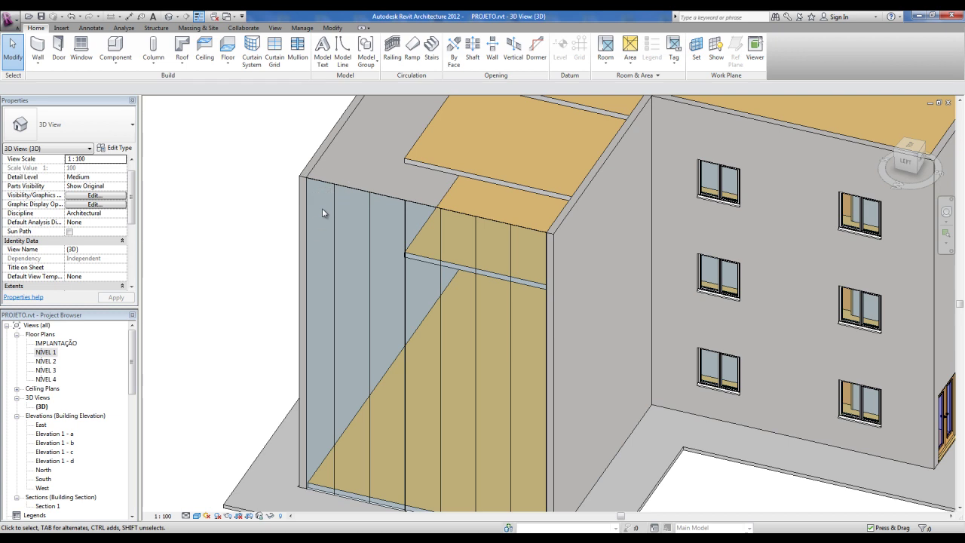
scroll(322, 208, "down", 1)
left_click(330, 197)
Change the curtain wall type's Vertical Grid layout to Fixed Number
left_click(330, 197)
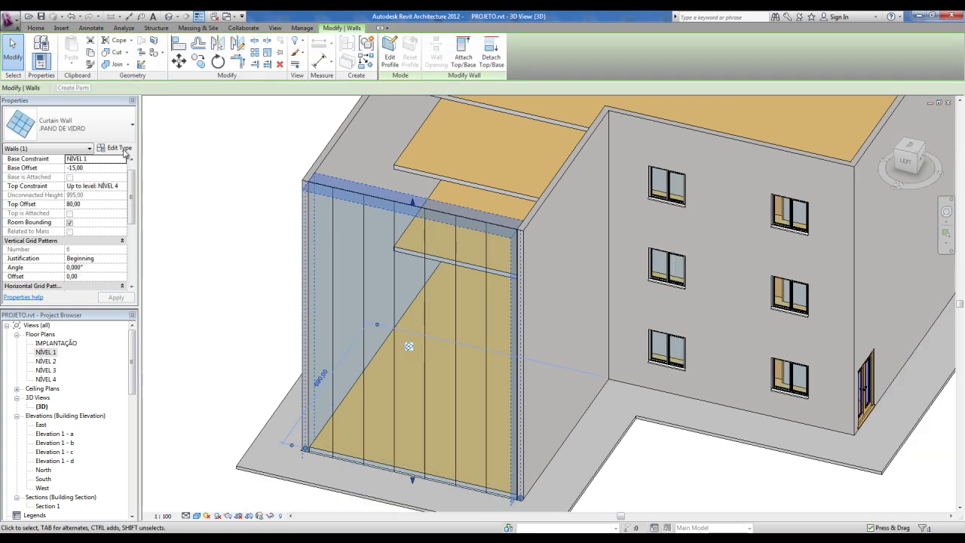
left_click(119, 151)
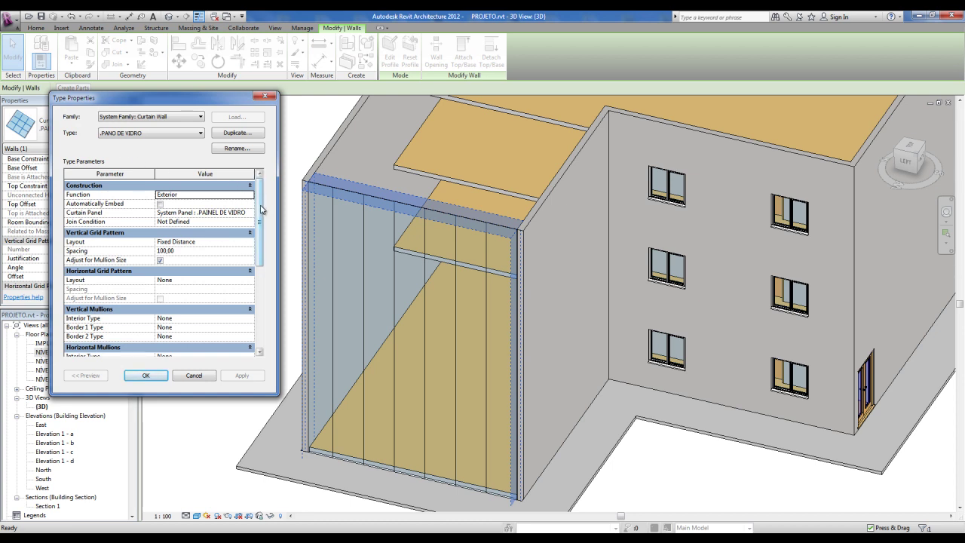
left_click(250, 242)
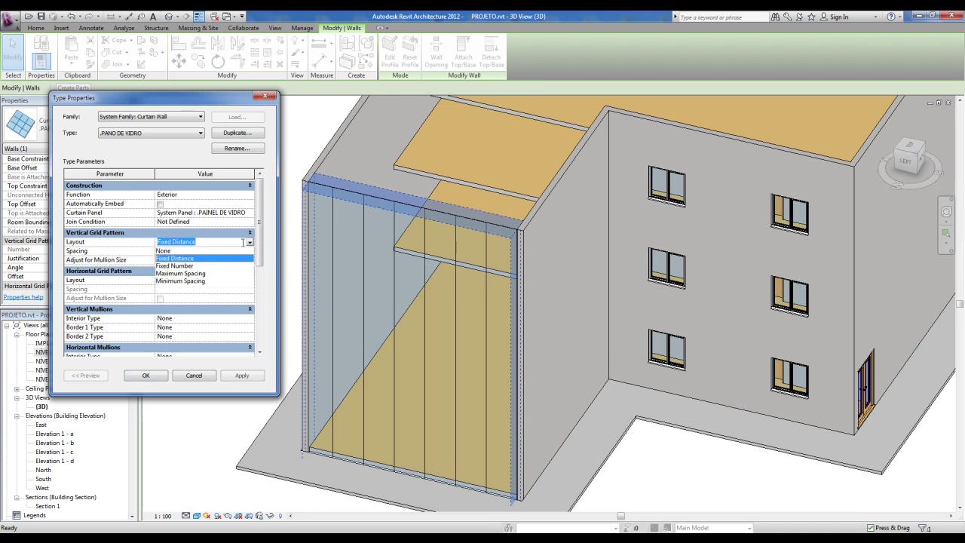
left_click(179, 267)
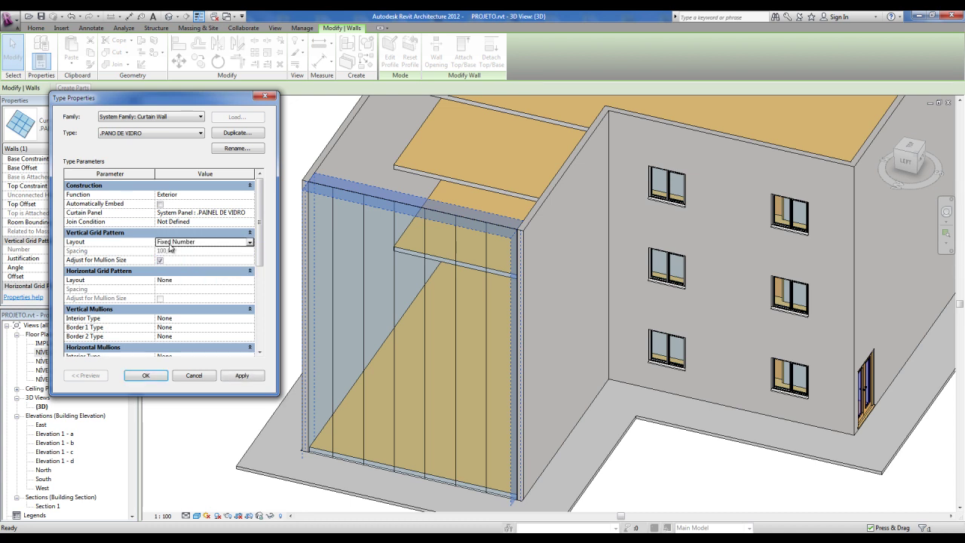
left_click(146, 375)
left_click(218, 182)
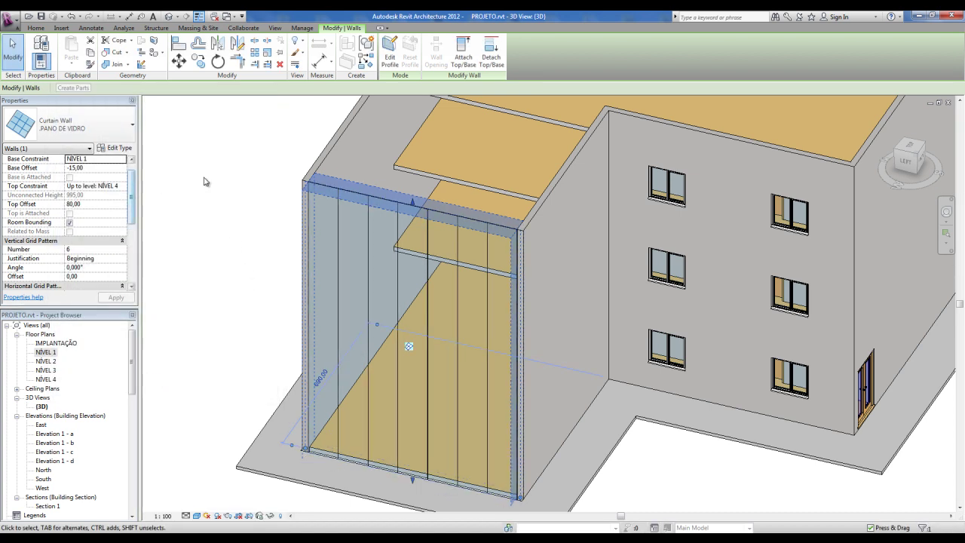
Set the wall's Vertical Grid Number from 6 to 12 in Properties
left_click(336, 189)
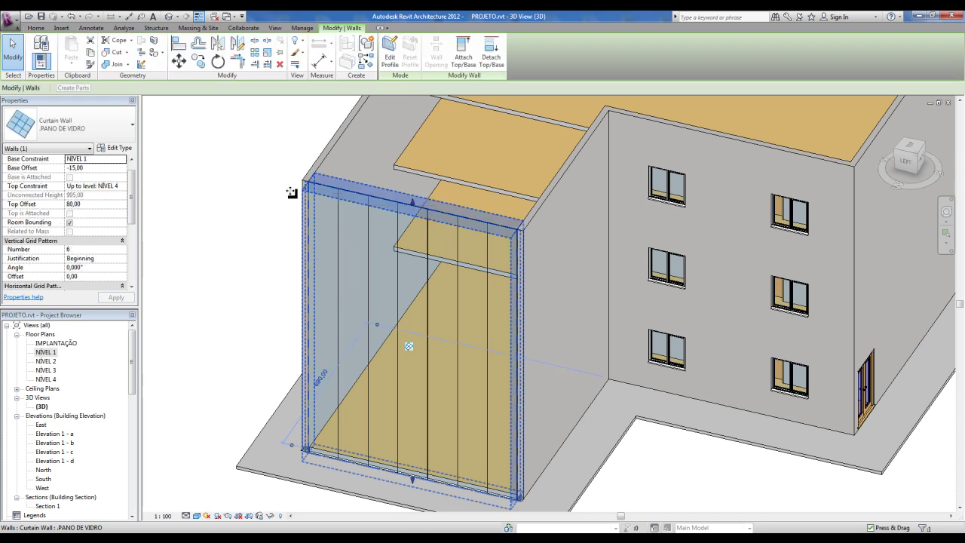
scroll(130, 234, "down", 5)
scroll(130, 233, "down", 1)
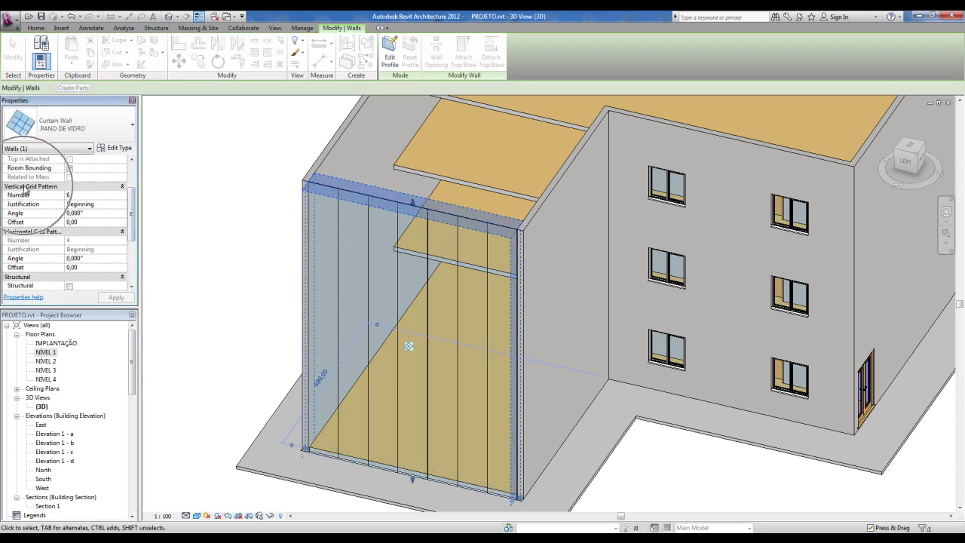
left_click(78, 195)
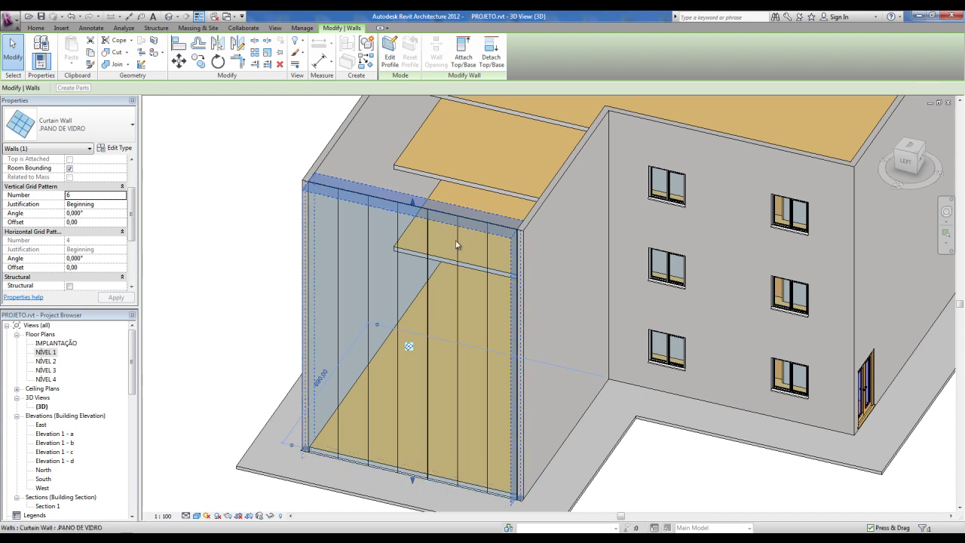
left_click(78, 197)
type("12")
left_click(114, 298)
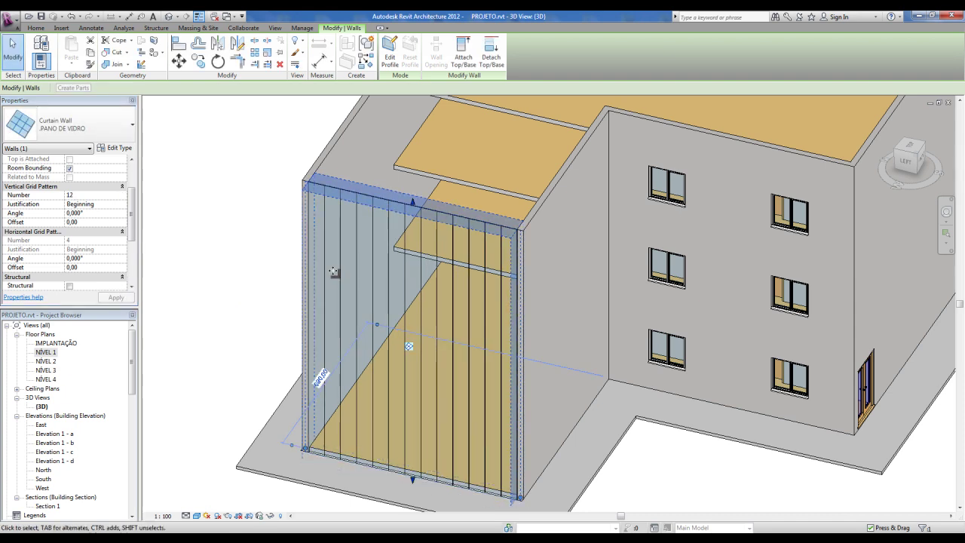
mouse_move(262, 290)
middle_mouse_down()
mouse_move(276, 286)
mouse_move(263, 271)
middle_mouse_up()
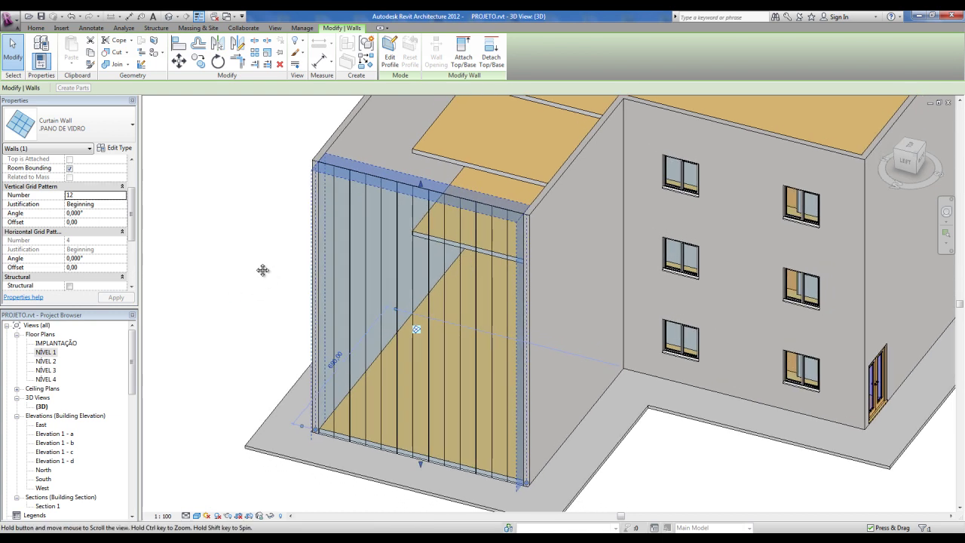
Change the .PANO DE VIDRO type's vertical grid layout to Maximum Spacing with a spacing of 100
left_click(121, 150)
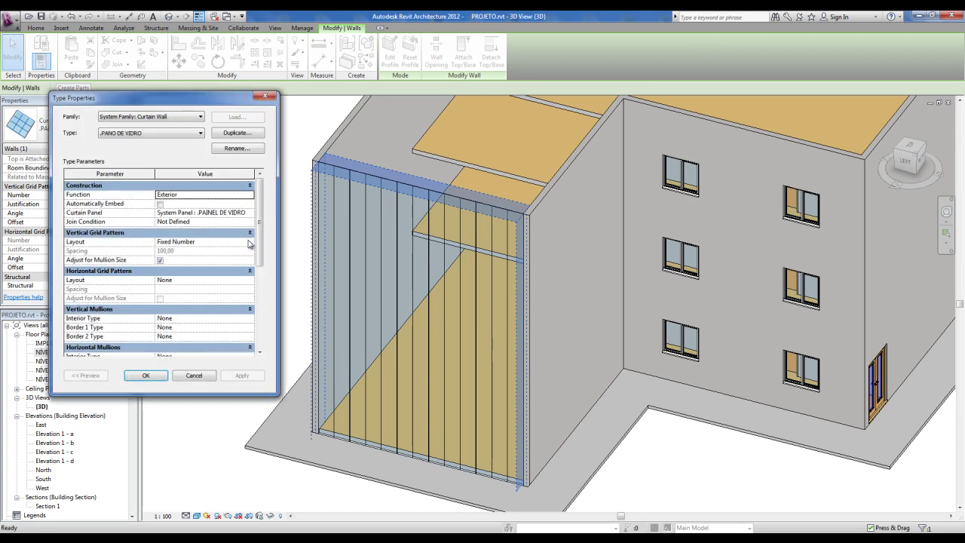
left_click(249, 241)
left_click(188, 277)
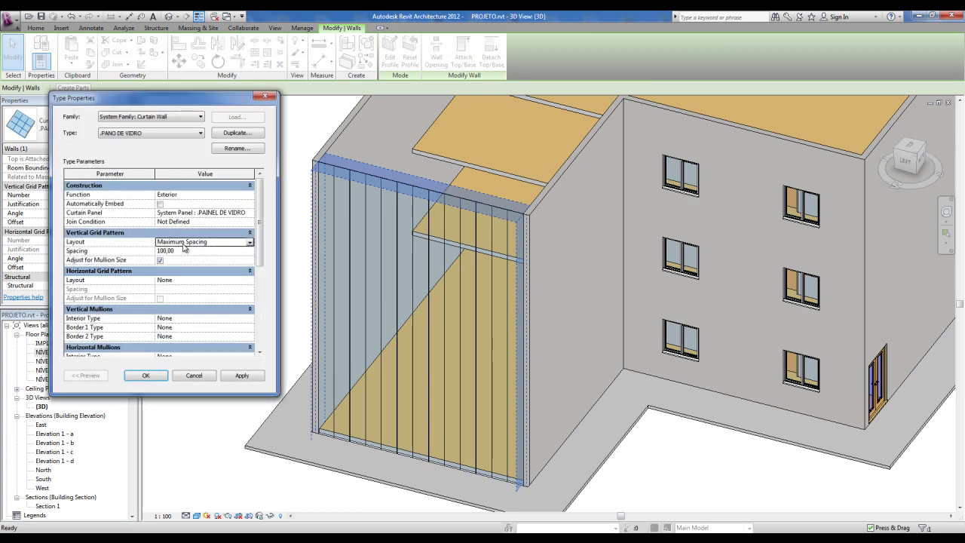
left_click(186, 251)
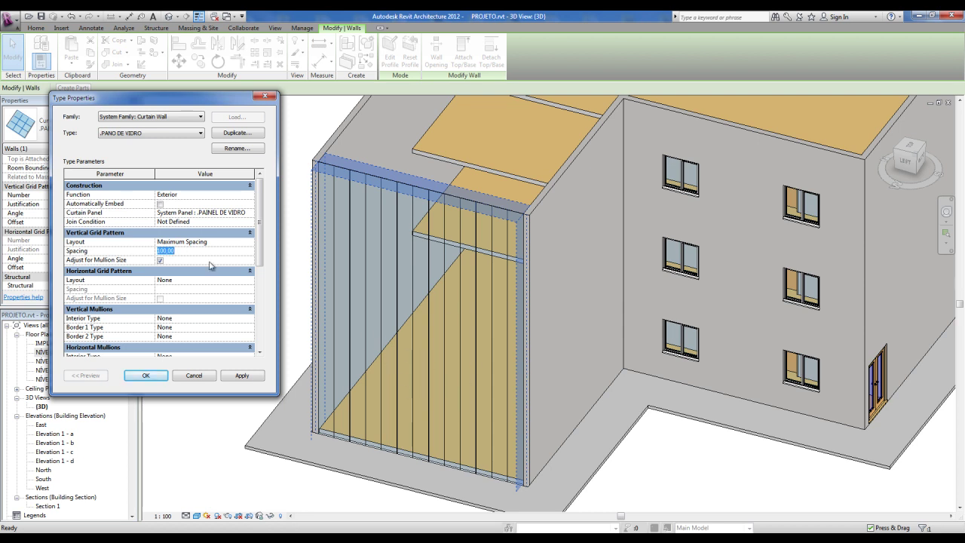
left_click(147, 377)
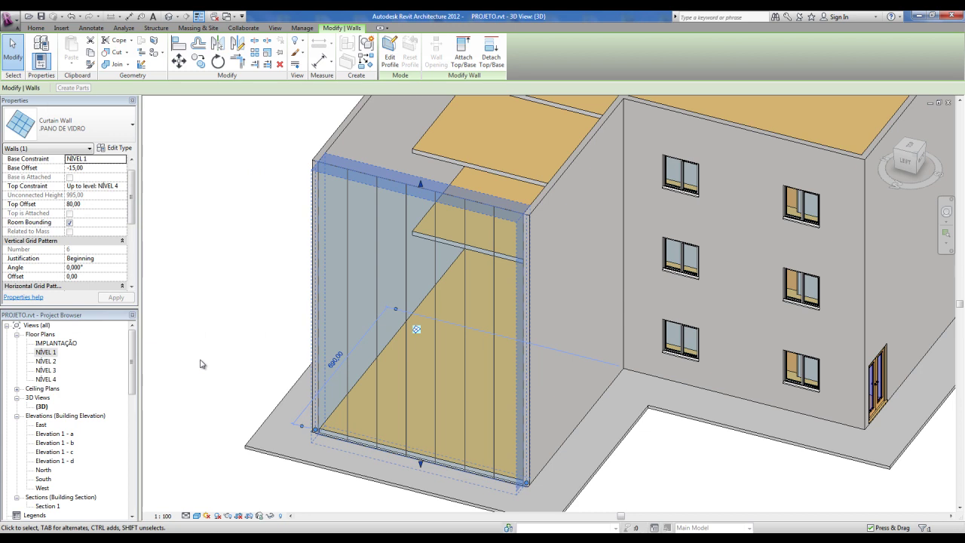
left_click(200, 364)
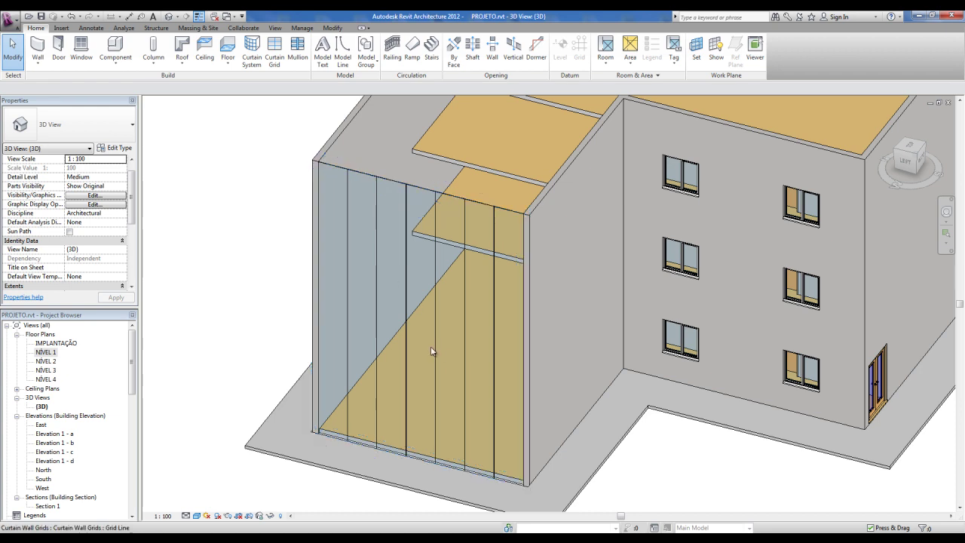
Open the West elevation view from the Project Browser's elevation list
left_click(45, 352)
left_click_drag(133, 355, 133, 375)
left_click(51, 398)
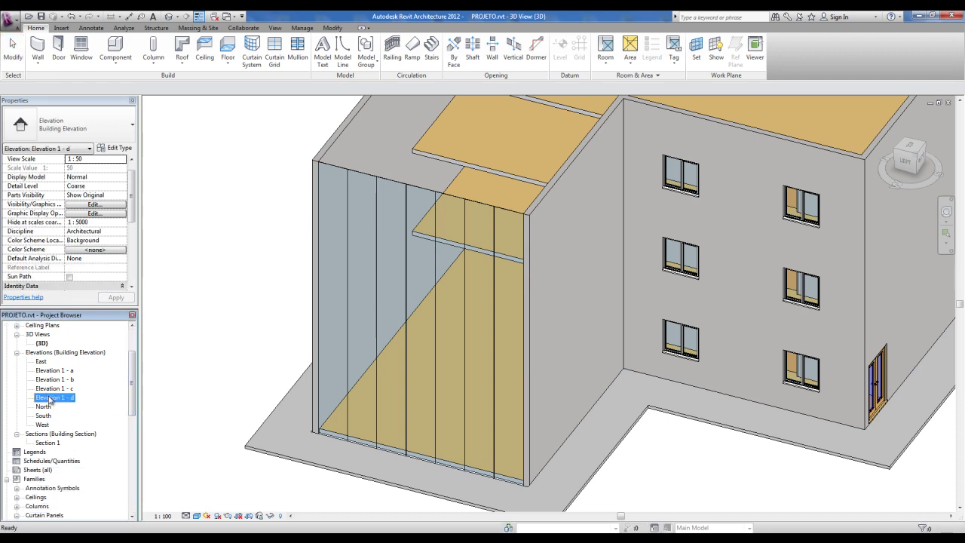
double_click(44, 424)
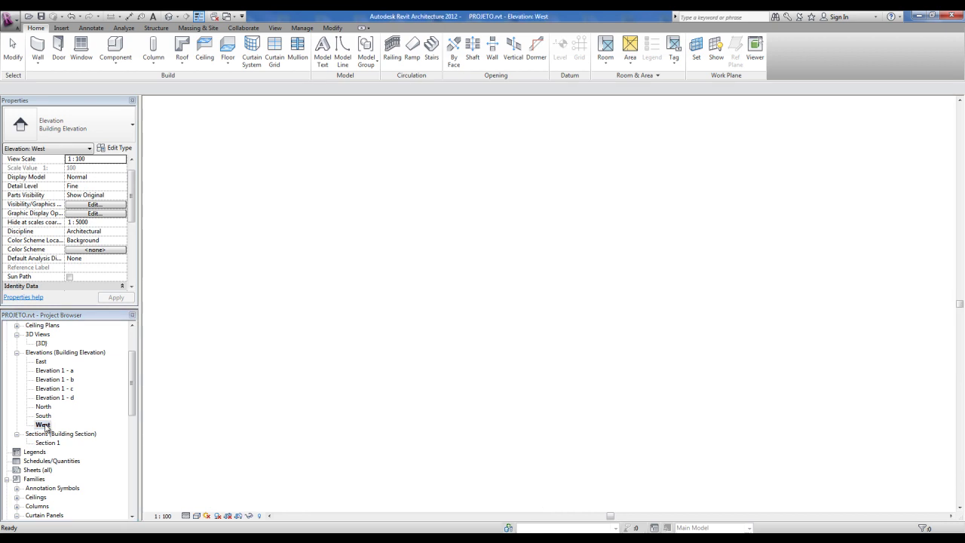
scroll(489, 221, "up", 3)
Measure the spacing between curtain grid lines, finding glass panels 97,14 wide
left_click(110, 16)
left_click(368, 215)
left_click(421, 214)
left_click(421, 177)
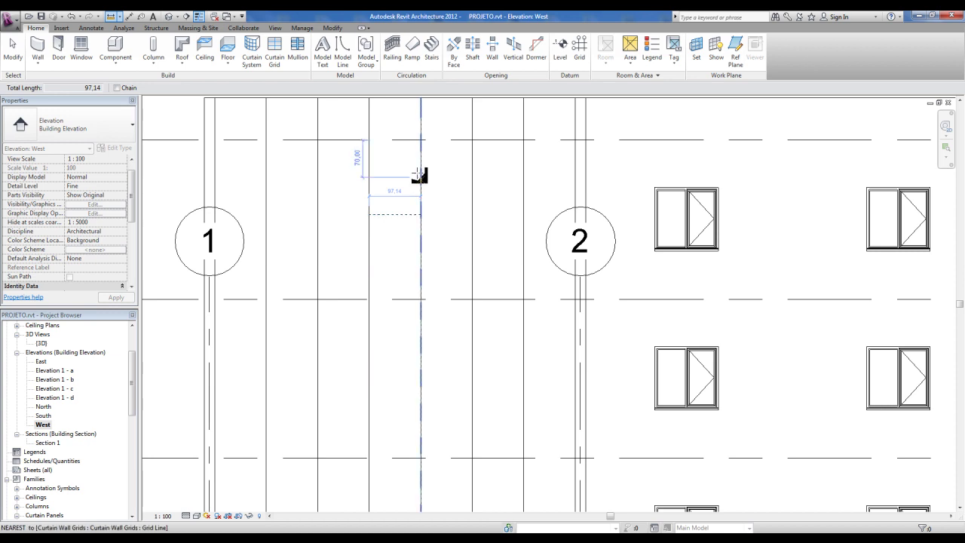
left_click(472, 167)
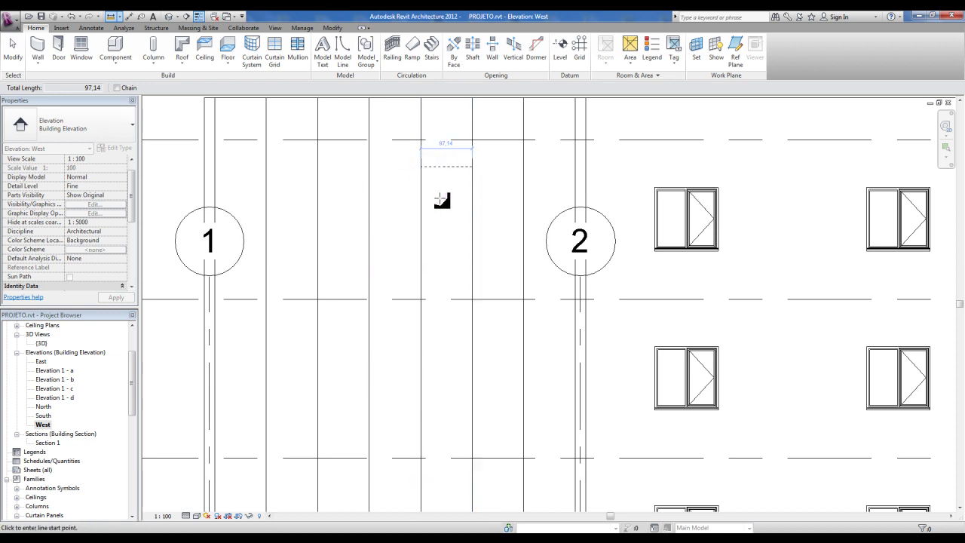
scroll(422, 238, "down", 1)
key("Escape")
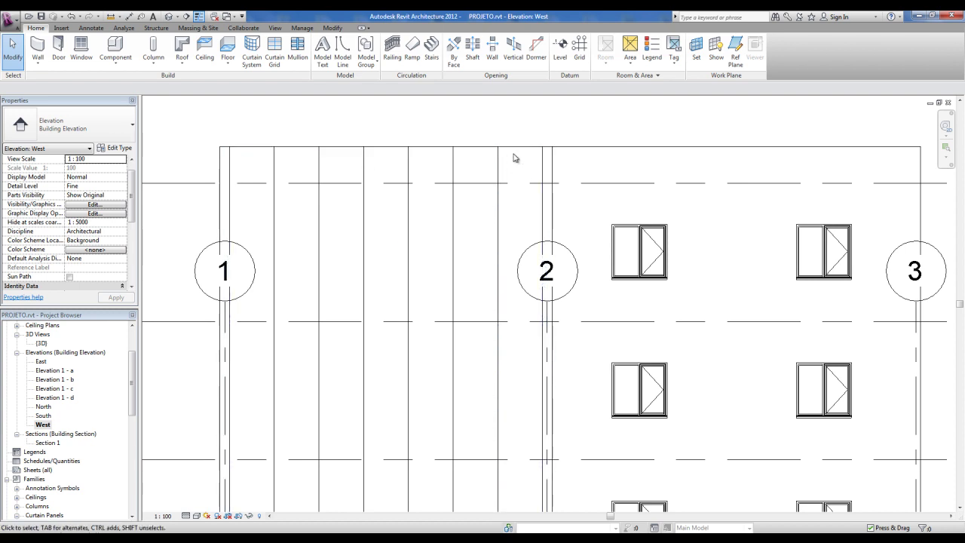
Adjust the elevation view, then switch back to the 3D view of the building
scroll(515, 158, "up", 1)
middle_click_drag(524, 155, 537, 158)
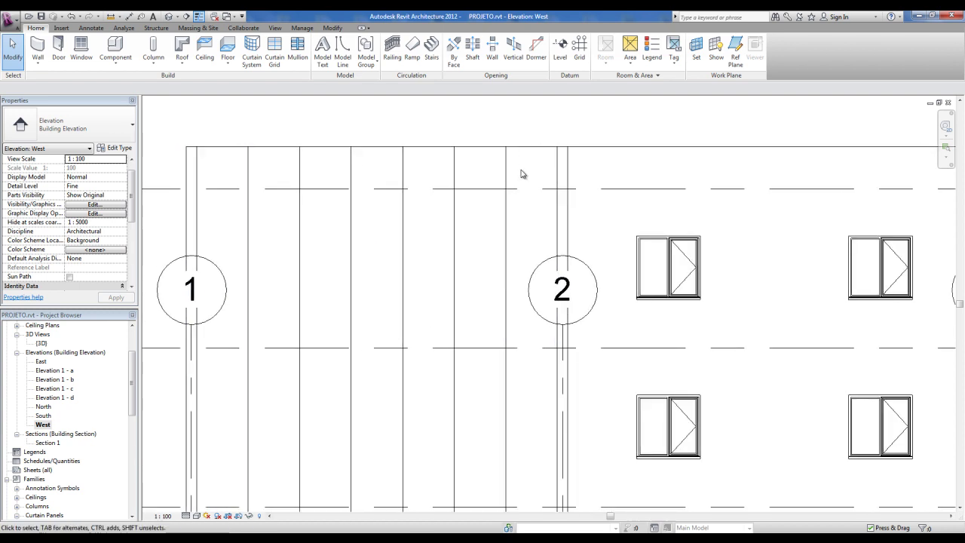
left_click(169, 16)
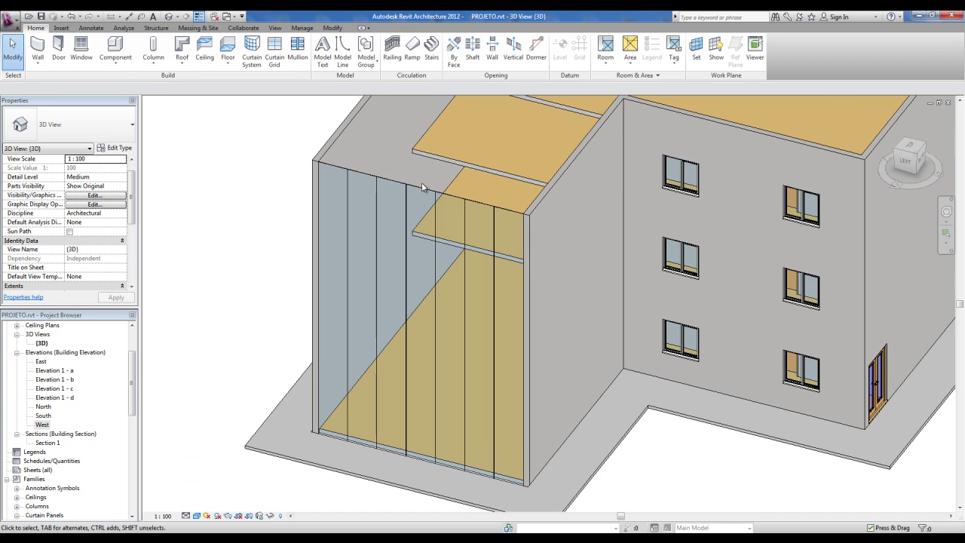
Set the curtain wall type's vertical grid layout to Minimum Spacing
left_click(416, 328)
left_click(117, 148)
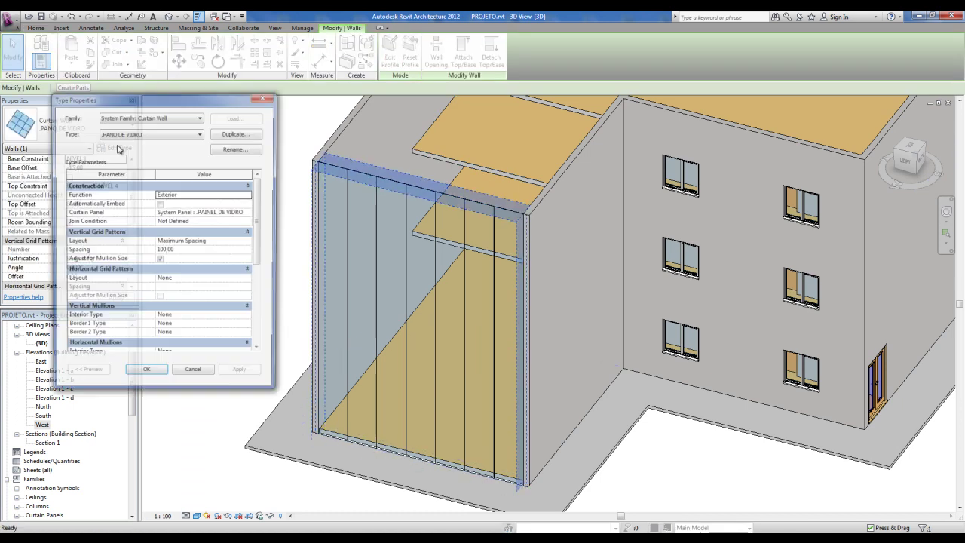
left_click(251, 242)
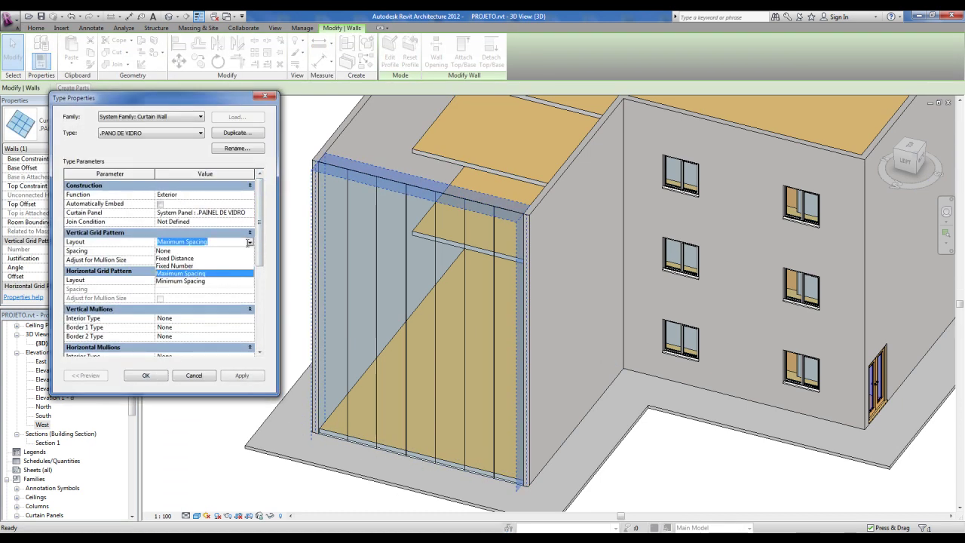
left_click(187, 279)
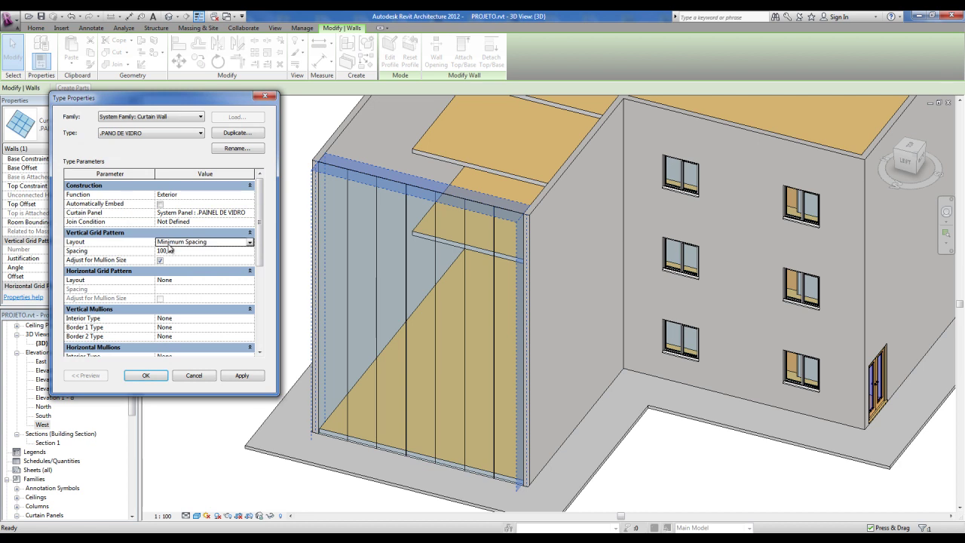
left_click(156, 375)
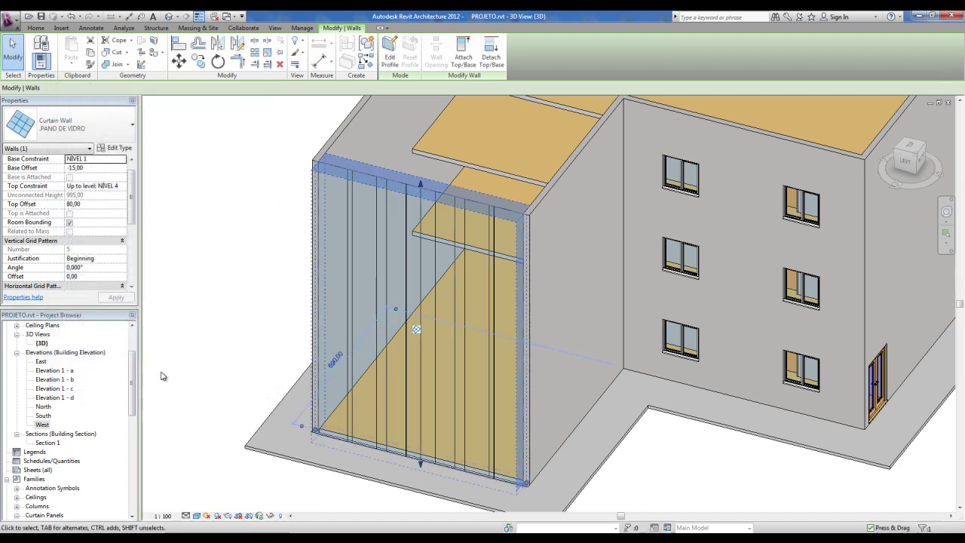
key("Escape")
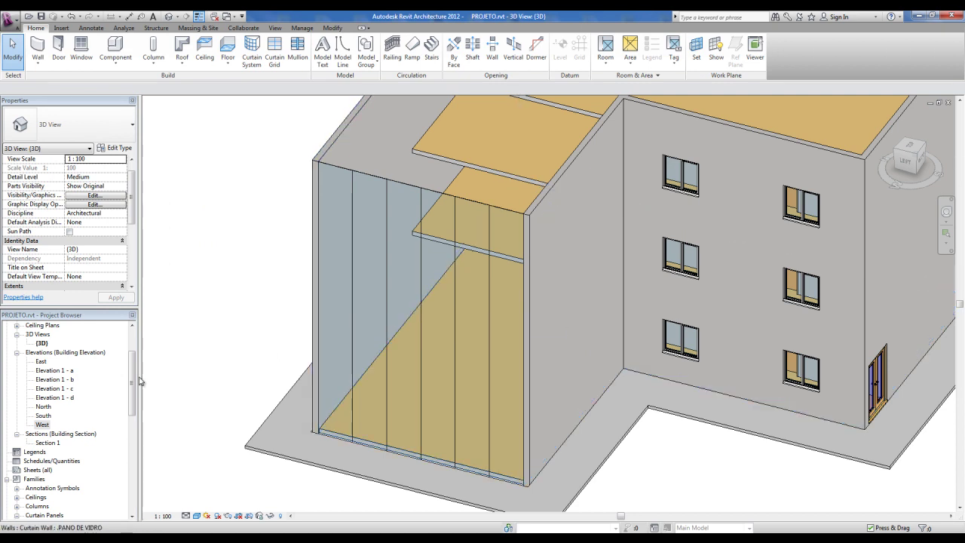
Measure the curtain grid spacing in the West elevation (113,33), then return to 3D
double_click(42, 425)
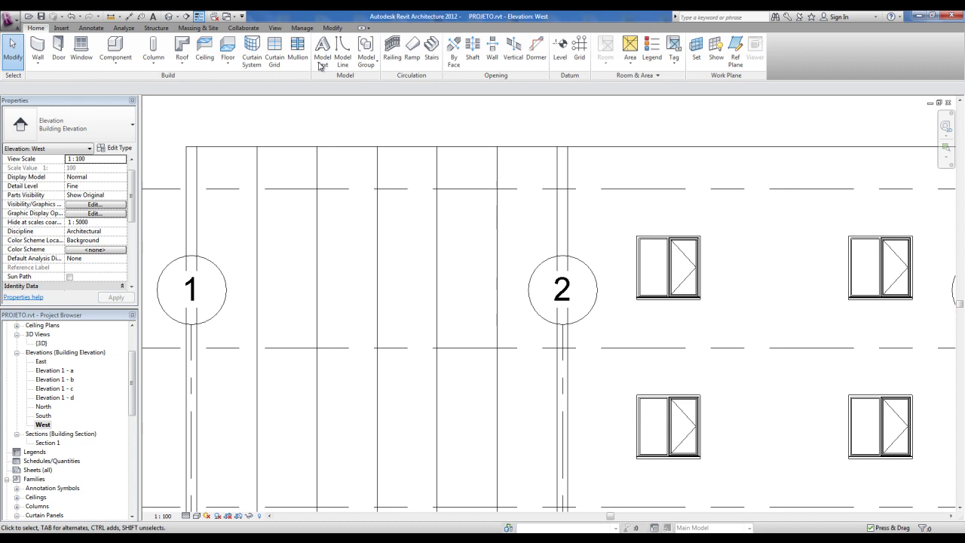
left_click(110, 16)
left_click(376, 243)
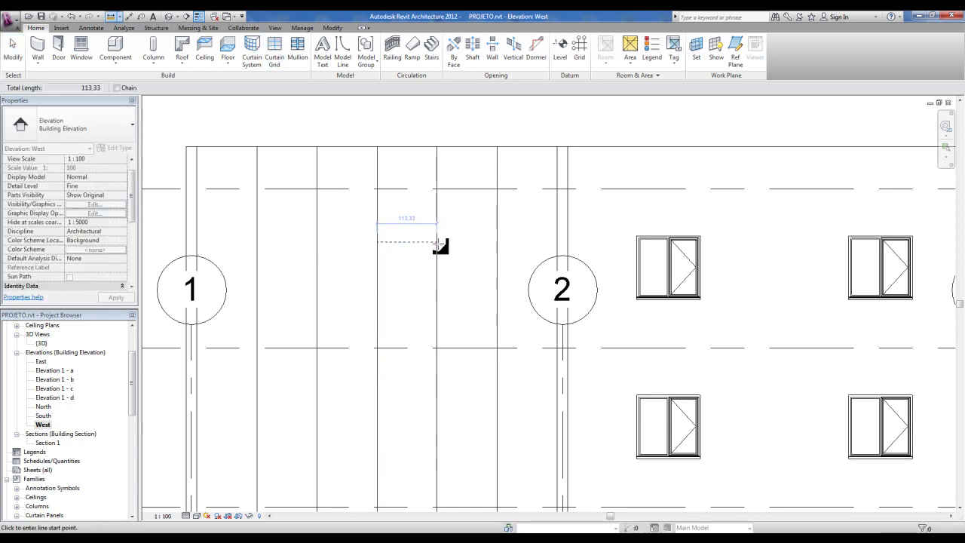
key("Escape")
key("Escape")
left_click(171, 20)
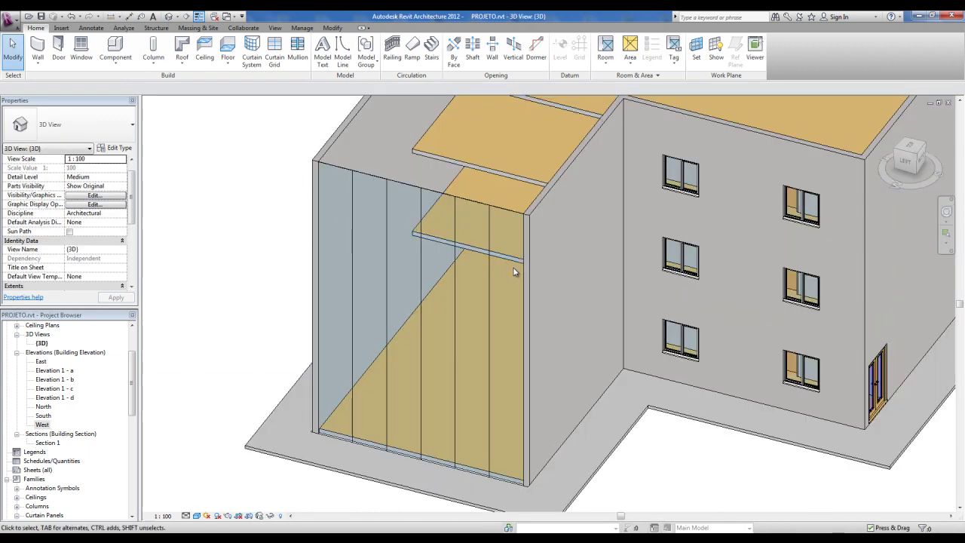
Set the curtain wall type's vertical grid layout back to Maximum Spacing
middle_click_drag(398, 269, 355, 307, "shift")
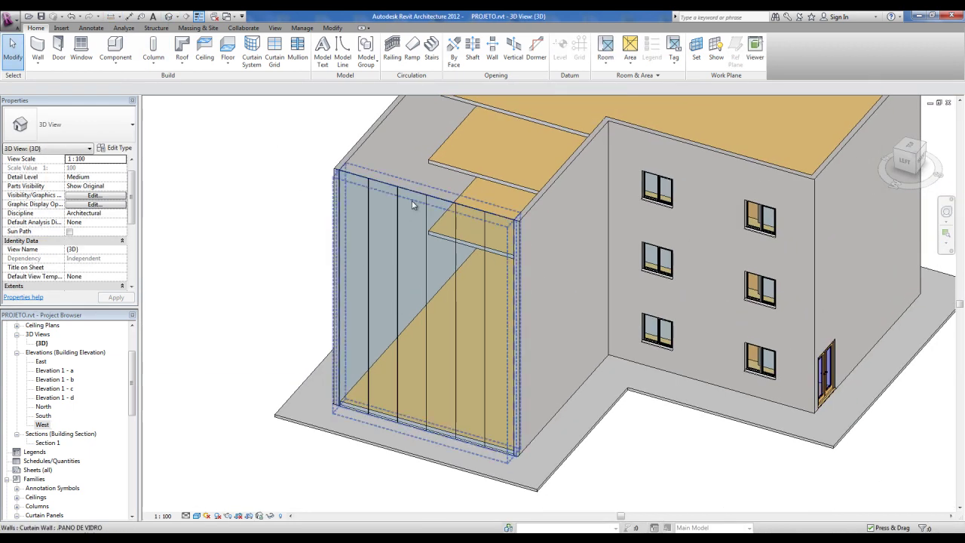
left_click(410, 198)
left_click(117, 149)
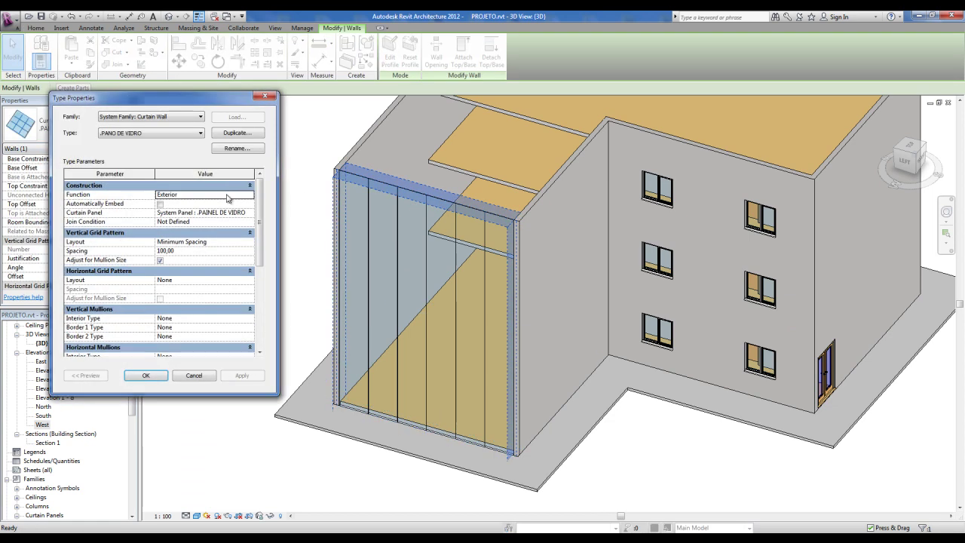
left_click(249, 241)
left_click(200, 276)
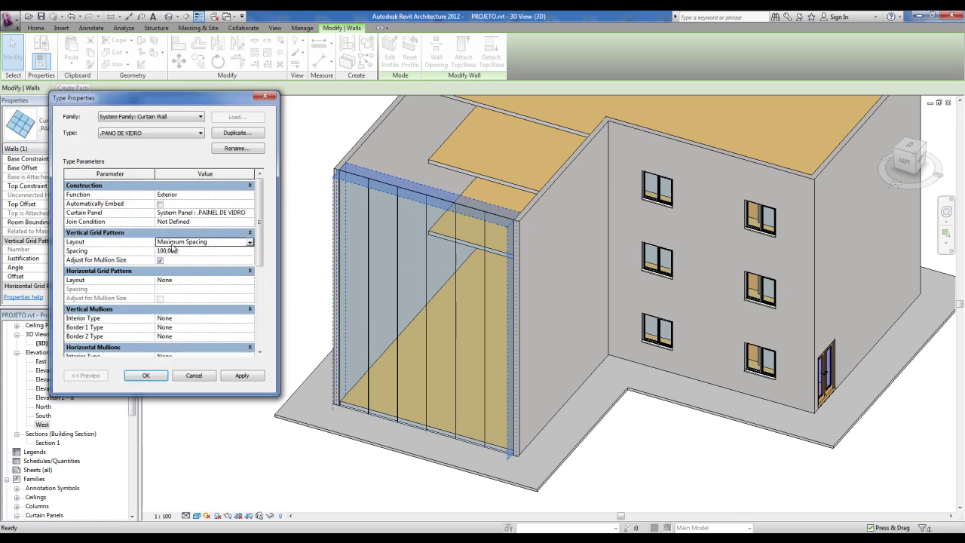
left_click(181, 252)
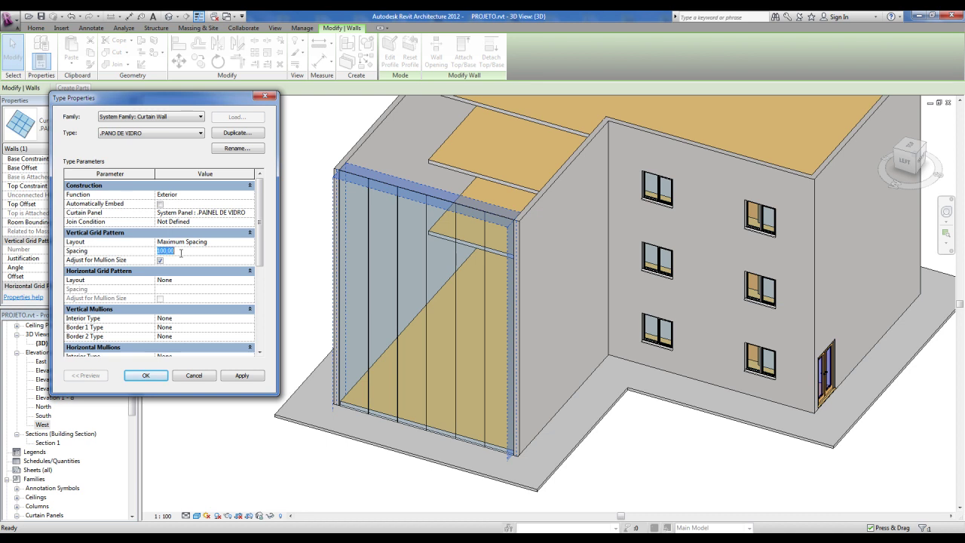
scroll(259, 272, "down", 1)
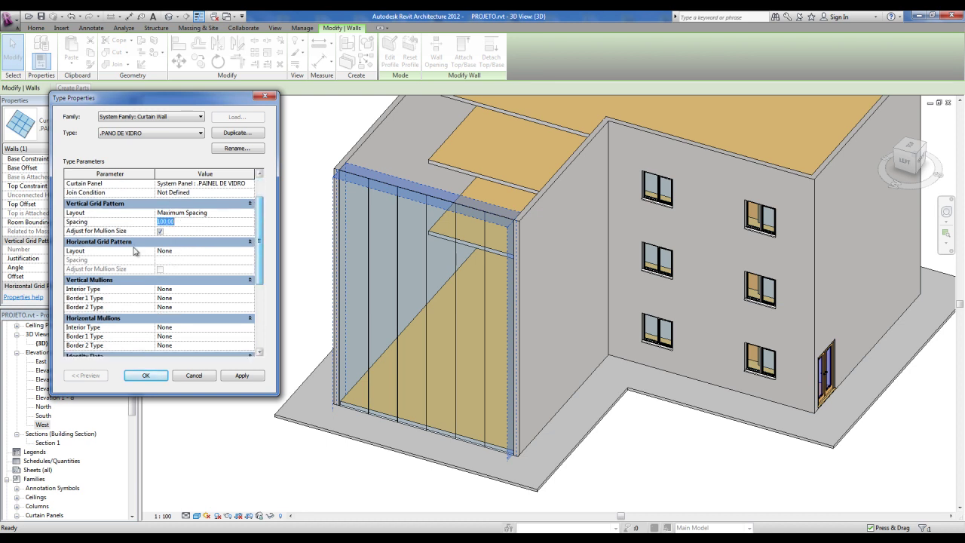
Set the horizontal grid layout to Fixed Distance with spacing 215 and apply it
double_click(248, 253)
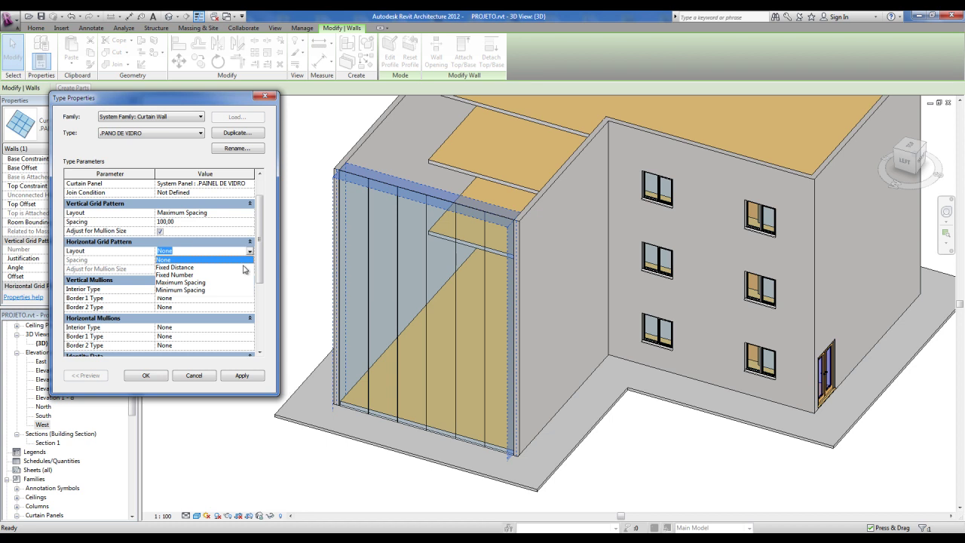
left_click(183, 275)
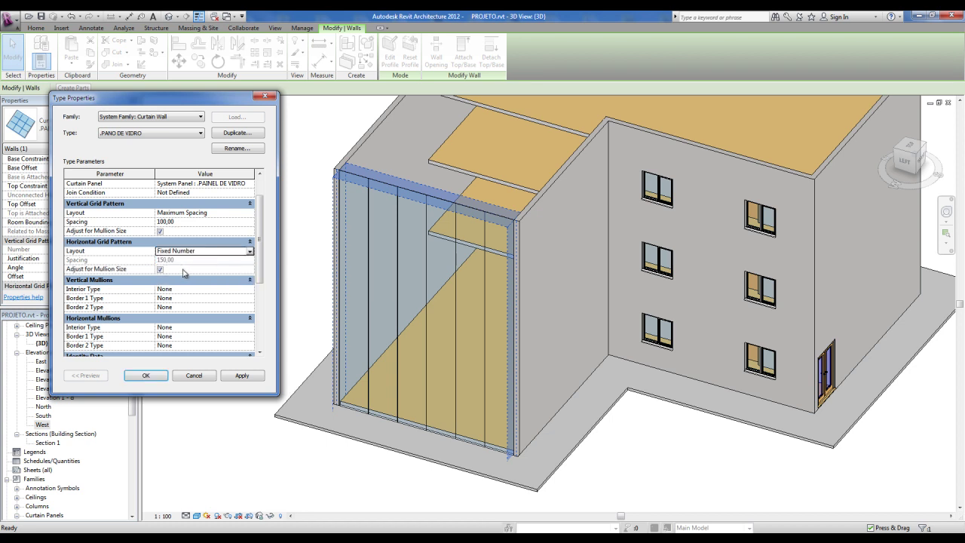
left_click(250, 252)
left_click(202, 267)
left_click(187, 260)
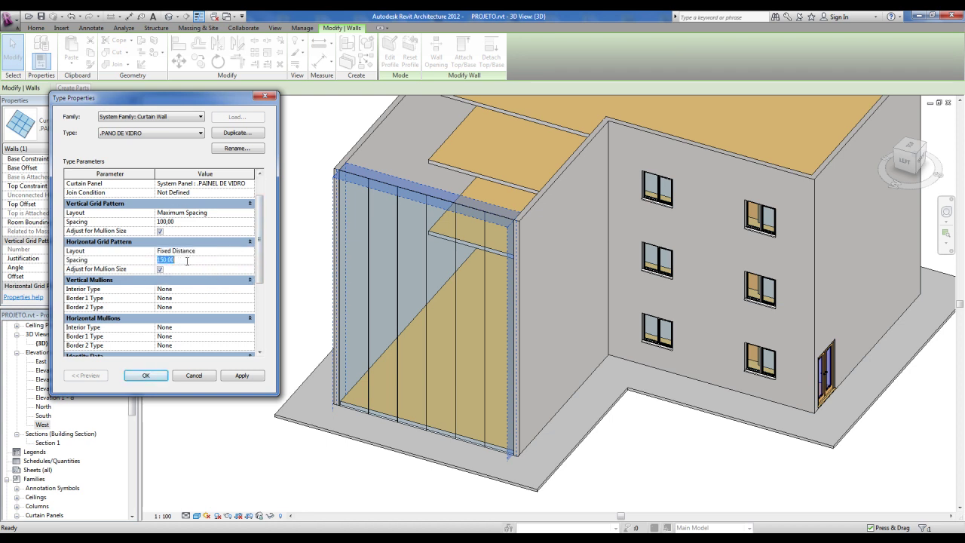
type("2")
left_click(150, 377)
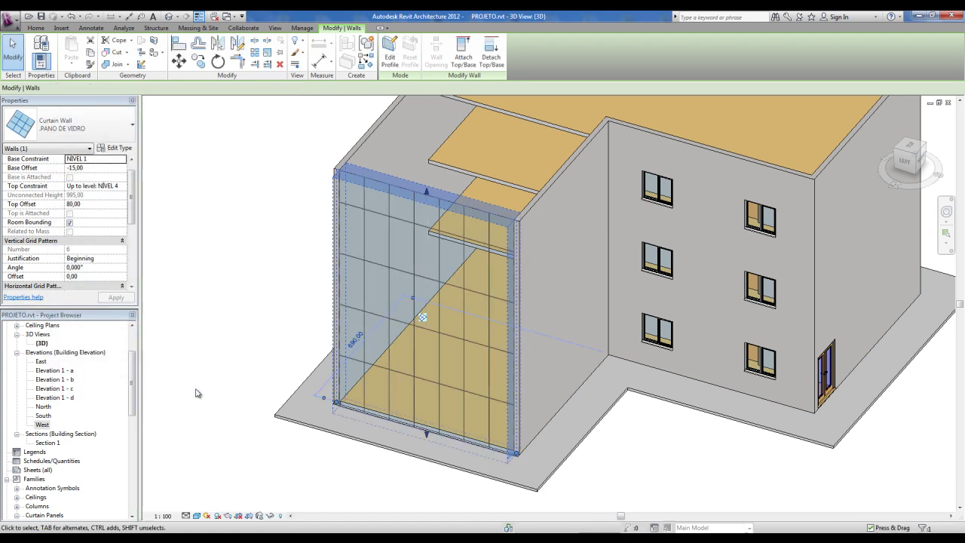
left_click(215, 394)
scroll(484, 427, "up", 1)
scroll(497, 445, "up", 1)
scroll(512, 462, "up", 1)
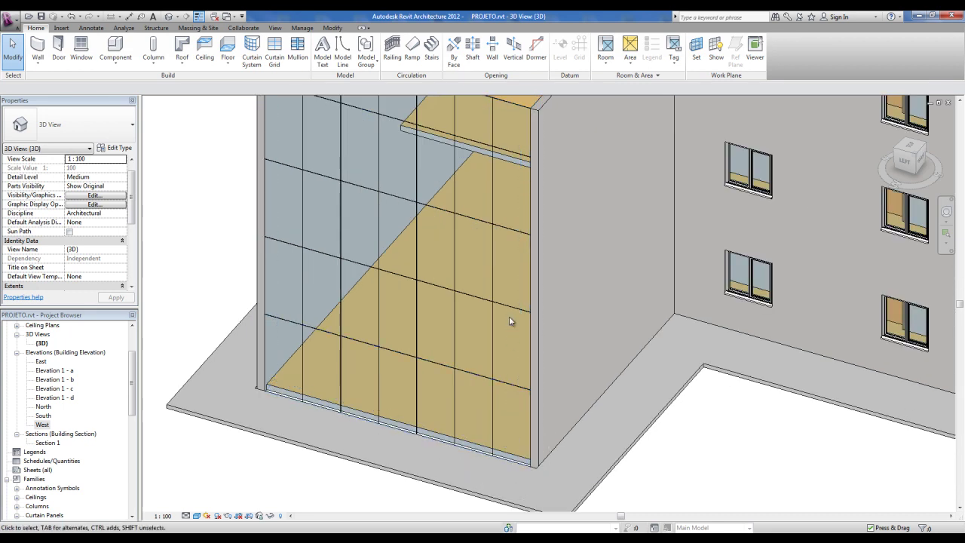
scroll(513, 185, "down", 1)
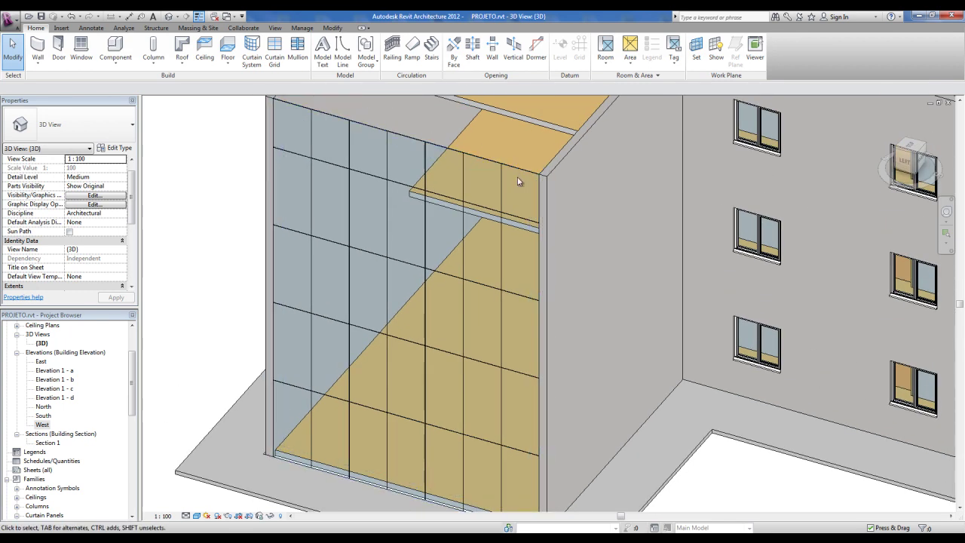
scroll(516, 196, "down", 1)
scroll(510, 204, "down", 1)
scroll(472, 250, "down", 1)
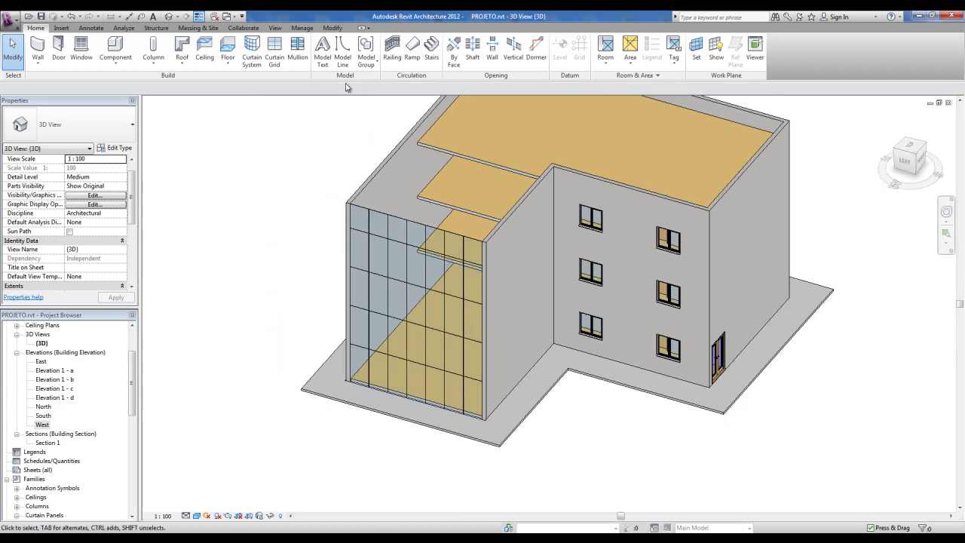
Orbit the 3D view to check the rectangular glass panel grid, then save the project
scroll(464, 234, "up", 1)
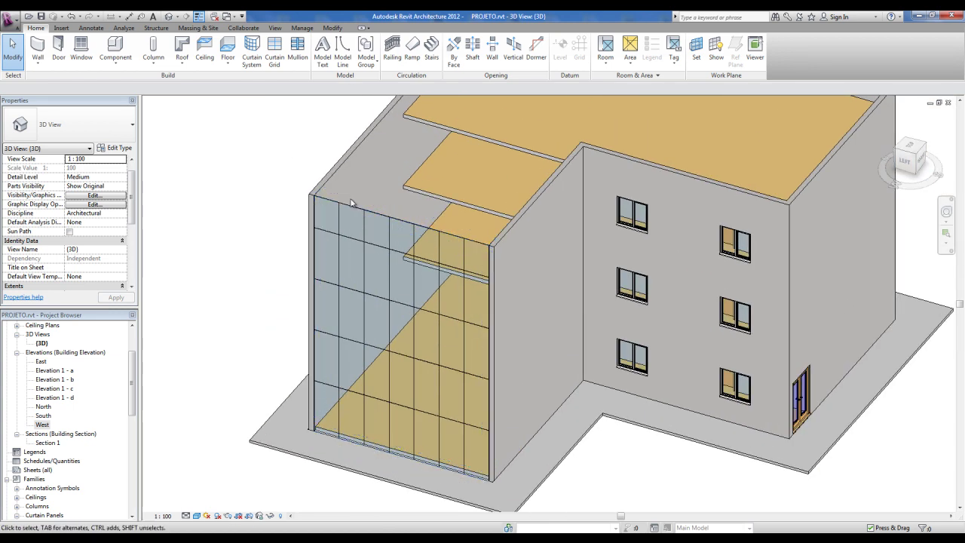
mouse_move(366, 312)
middle_mouse_down("shift")
mouse_move(388, 251)
mouse_move(208, 282)
middle_mouse_up("shift")
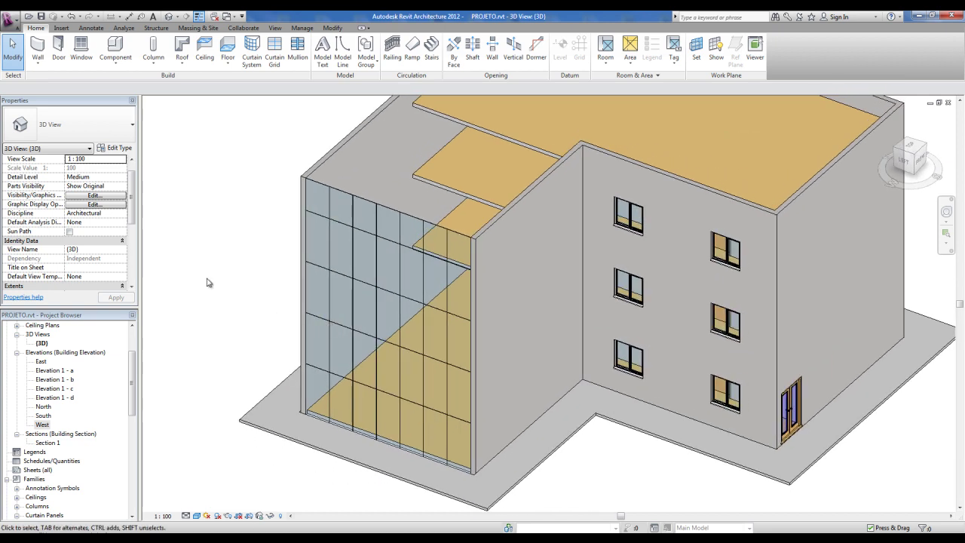
left_click(42, 16)
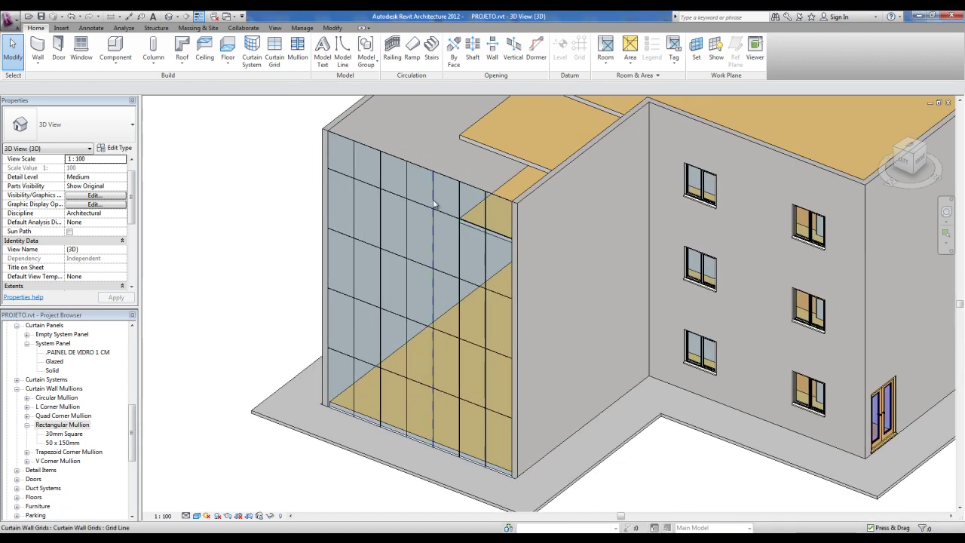
In the Project Browser, expand Curtain Wall Mullions > Rectangular Mullion and select 50 x 150mm
left_click(408, 194)
key("Escape")
scroll(76, 414, "up", 10)
scroll(47, 347, "down", 4)
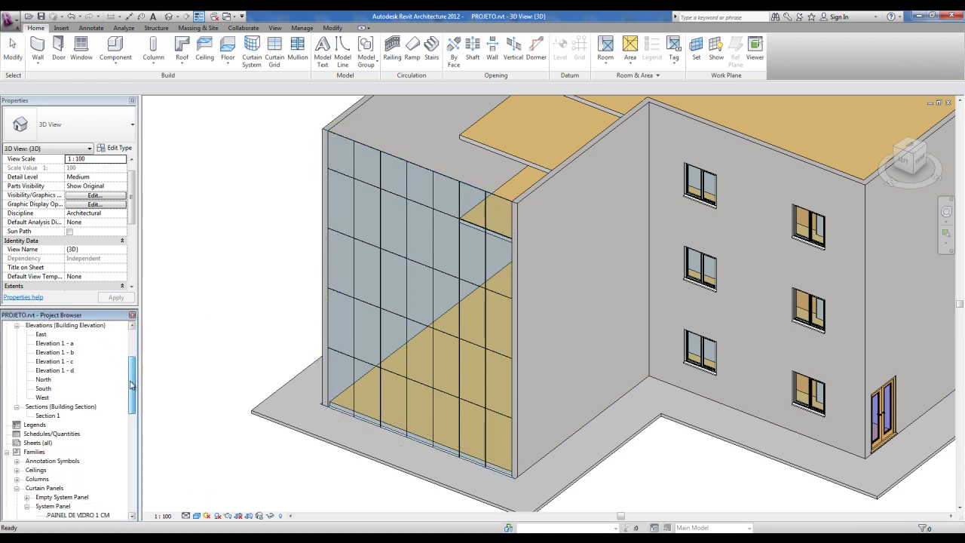
scroll(50, 369, "down", 4)
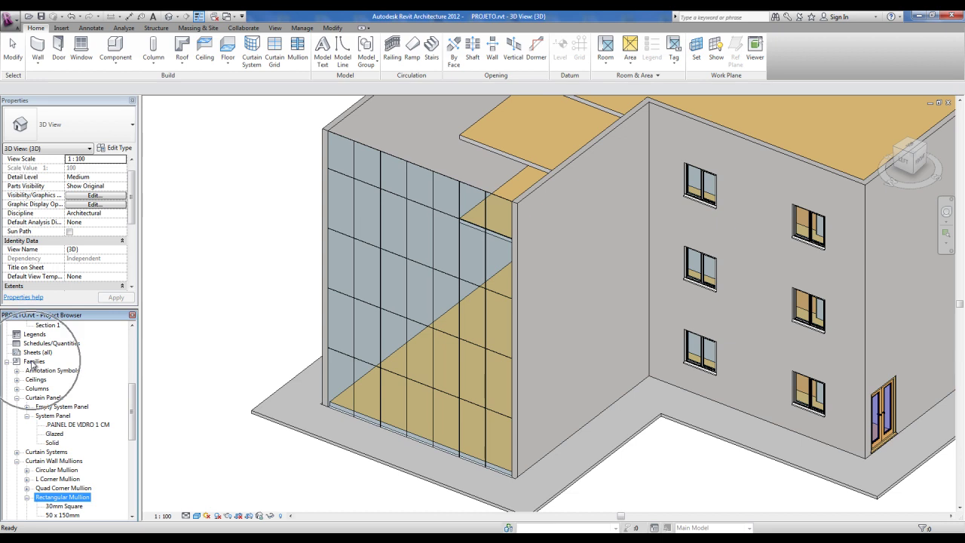
left_click(17, 401)
left_click(17, 416)
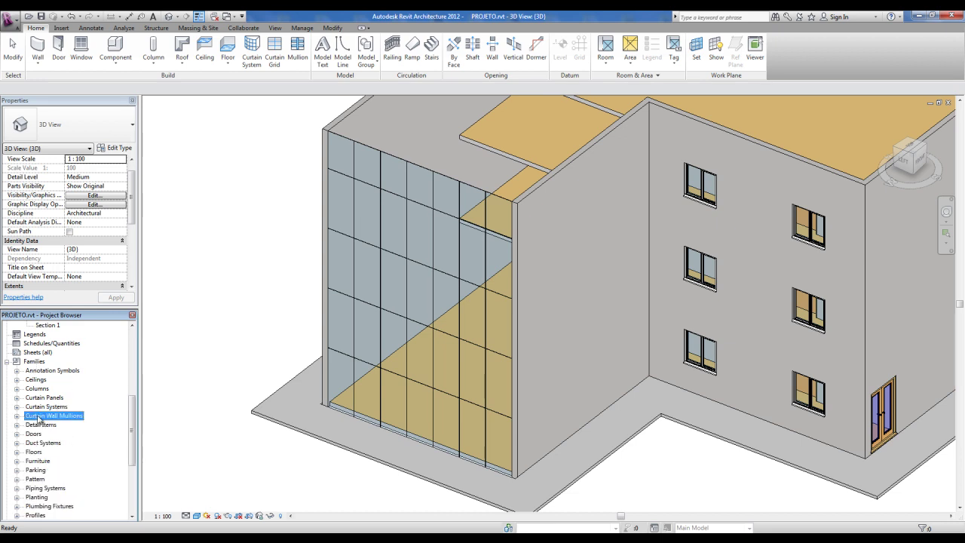
left_click(16, 416)
left_click(27, 452)
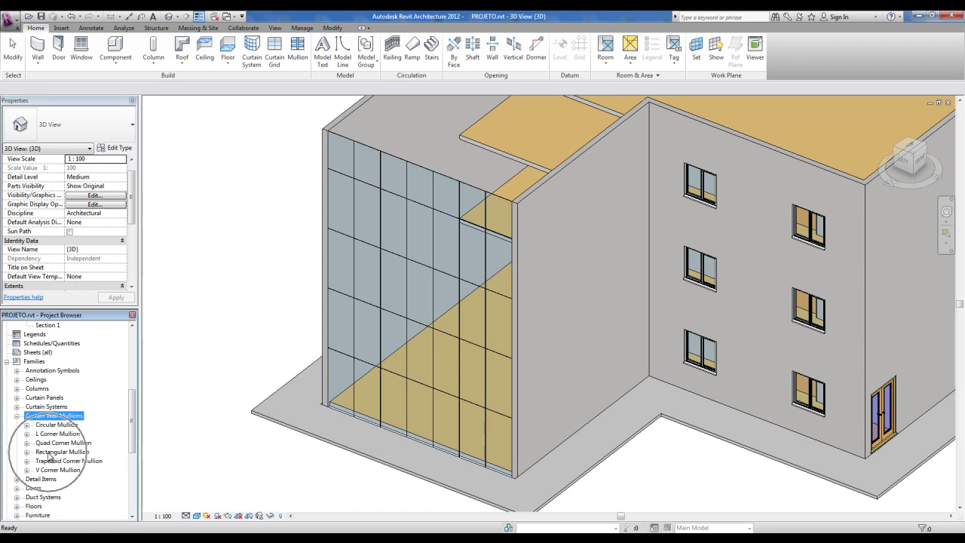
left_click(27, 452)
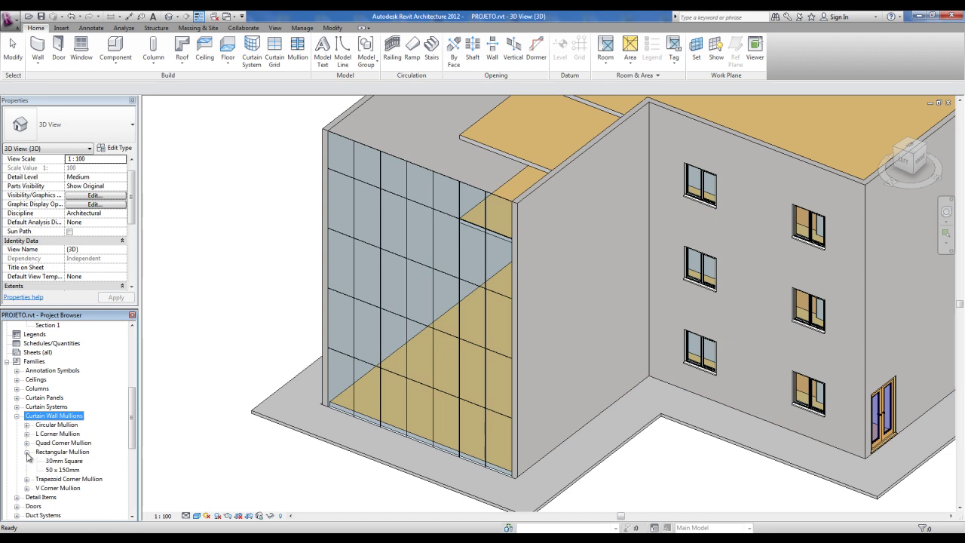
left_click(62, 469)
left_click(64, 461)
left_click(62, 470)
scroll(130, 442, "down", 2)
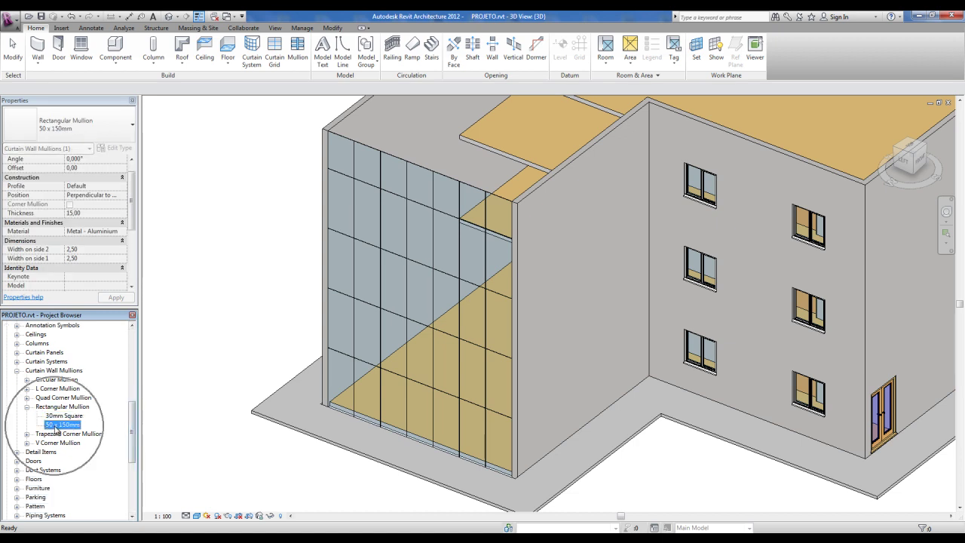
Duplicate the 50 x 150mm type and name the copy .MONTANTE 20 X 10 CM ALUMÍNIO
right_click(55, 428)
left_click(81, 432)
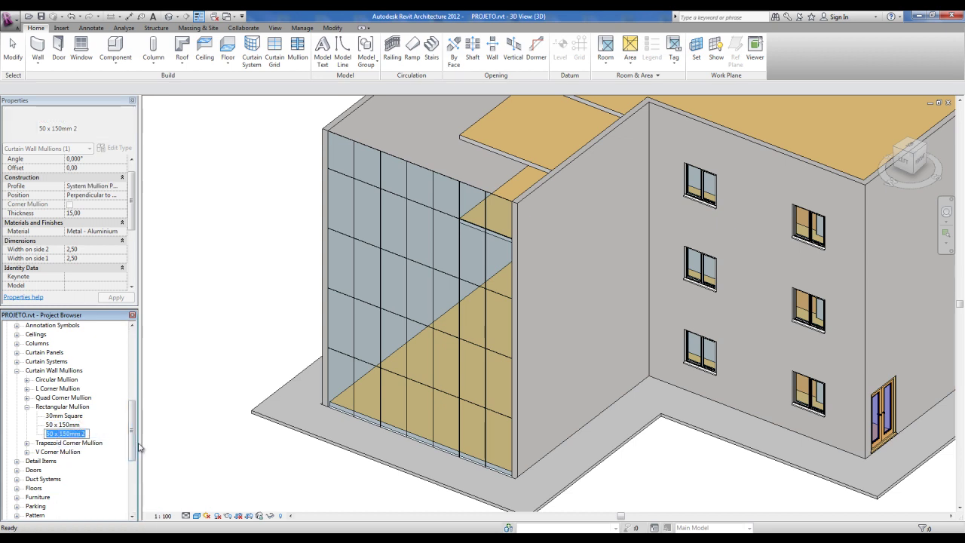
key("BackSpace")
type("NTE 2")
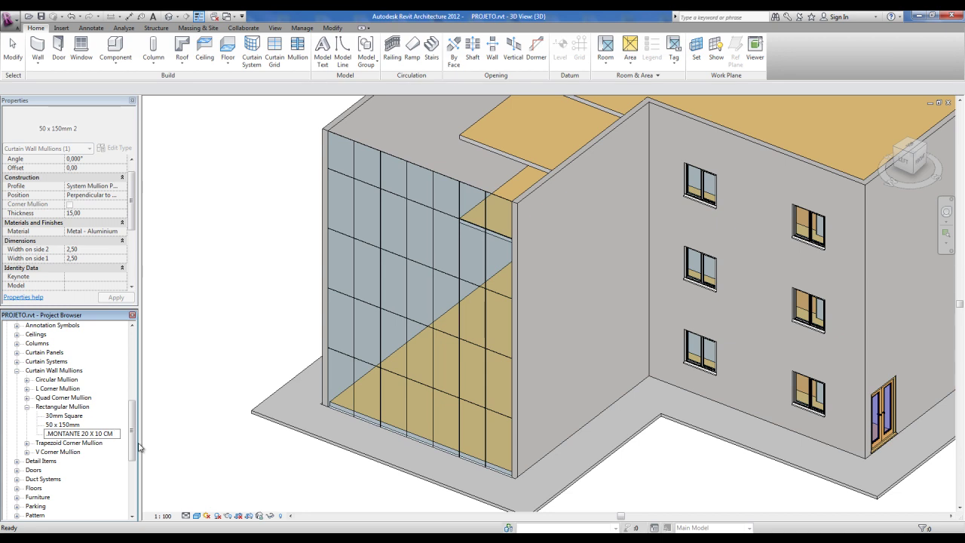
type("MINIO")
left_click(193, 431)
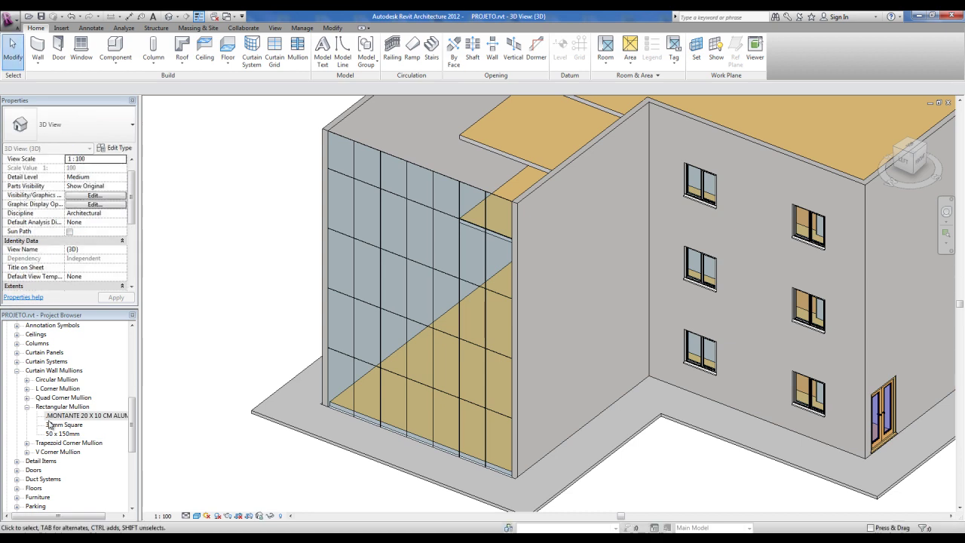
left_click(57, 418)
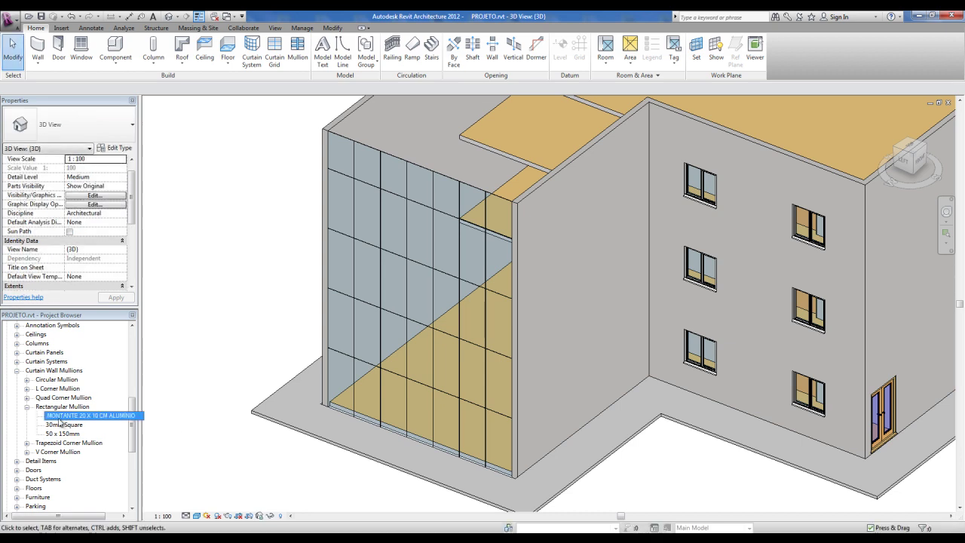
key("Down")
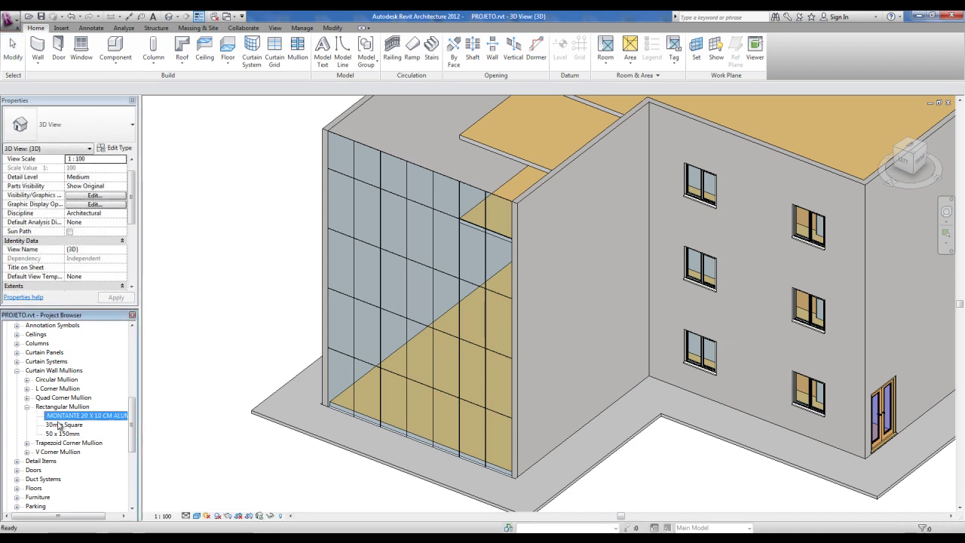
Open the .MONTANTE 20 X 10 CM ALUMÍNIO type properties and set Thickness to 20
double_click(60, 417)
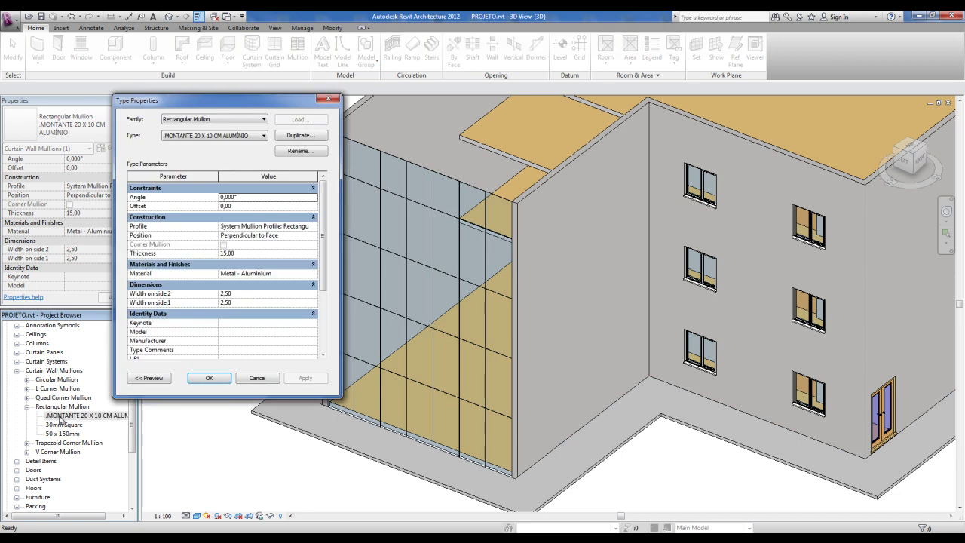
left_click_drag(255, 101, 341, 84)
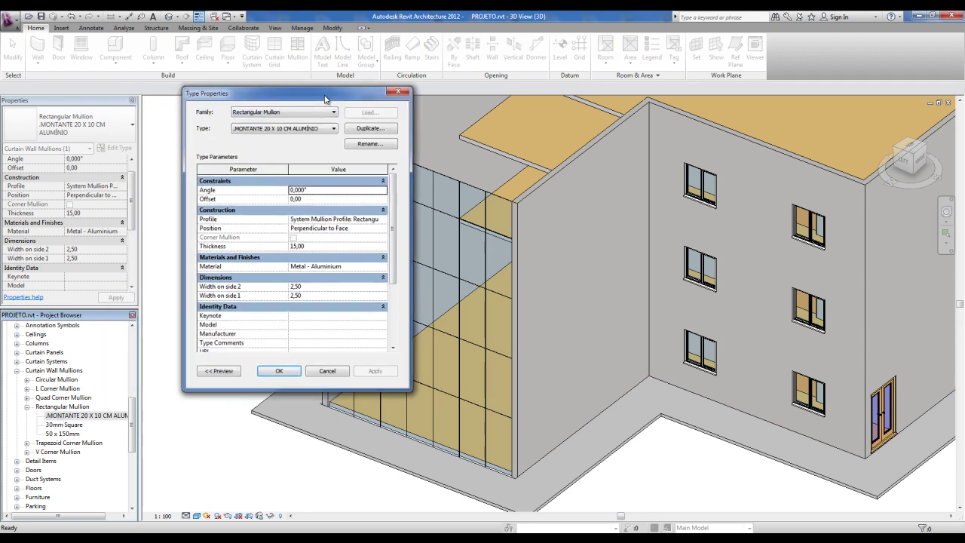
left_click(332, 181)
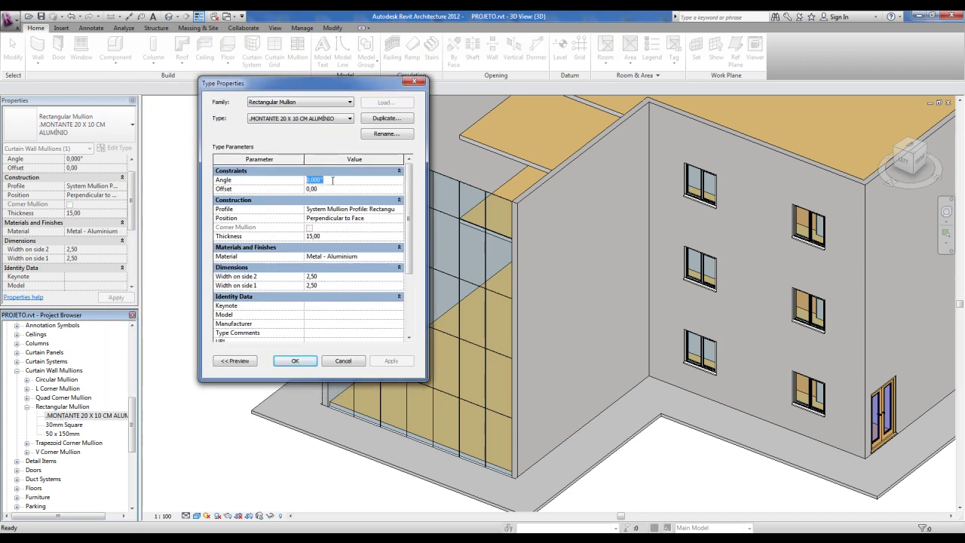
left_click(327, 189)
left_click(328, 235)
type("50")
type("20")
left_click(336, 256)
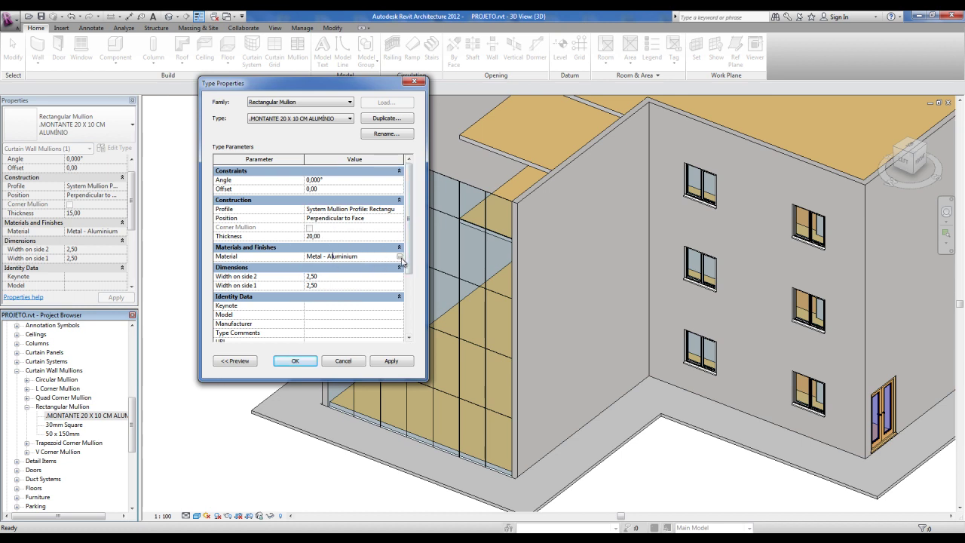
Set Width on side 1 and side 2 to 5 and apply the mullion sizes
left_click(323, 278)
left_click(330, 285)
type(",00")
left_click(325, 236)
left_click(325, 277)
left_click(298, 361)
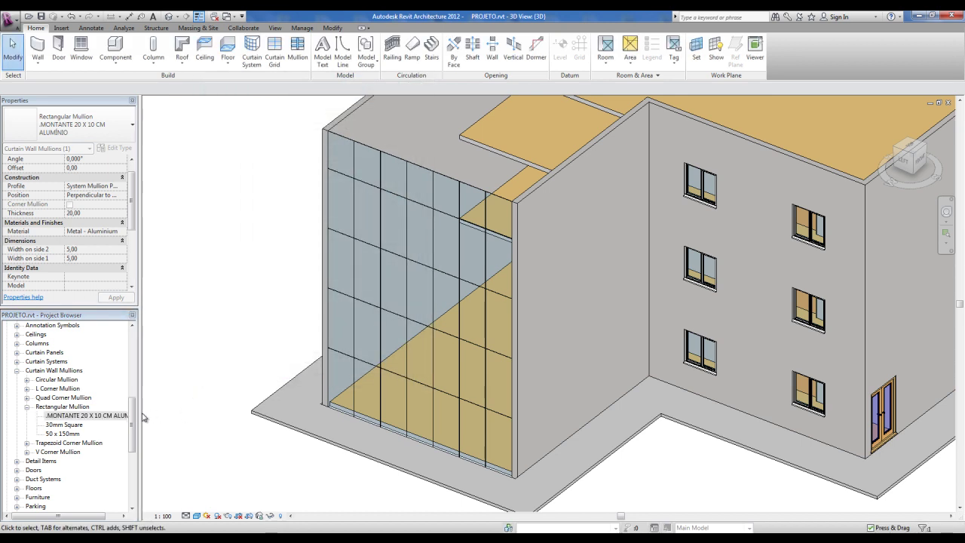
left_click_drag(141, 413, 160, 413)
Duplicate the 20 X 10 mullion type and rename it .MONTANTE 10 X 10 CM ALUMÍNIO
left_click(101, 421)
right_click(101, 420)
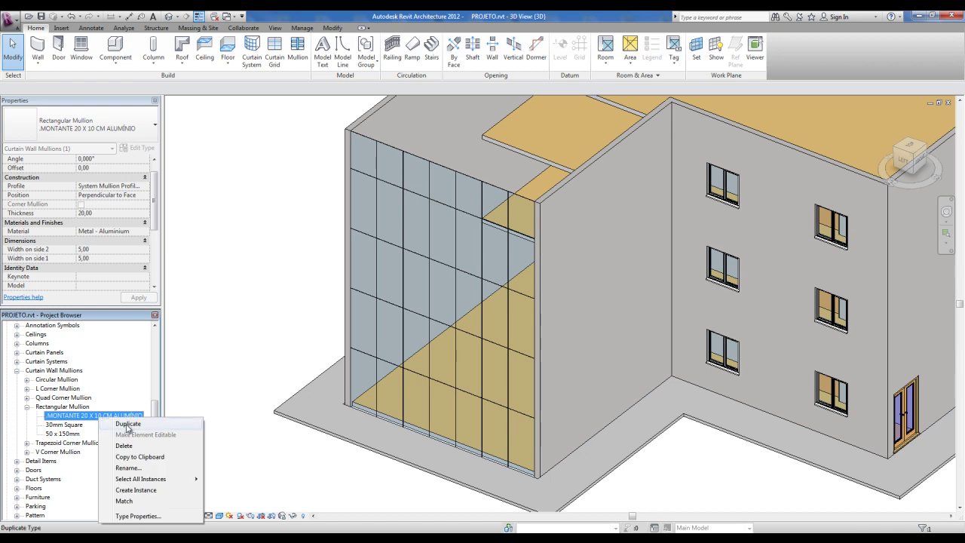
left_click(125, 426)
left_click(103, 426)
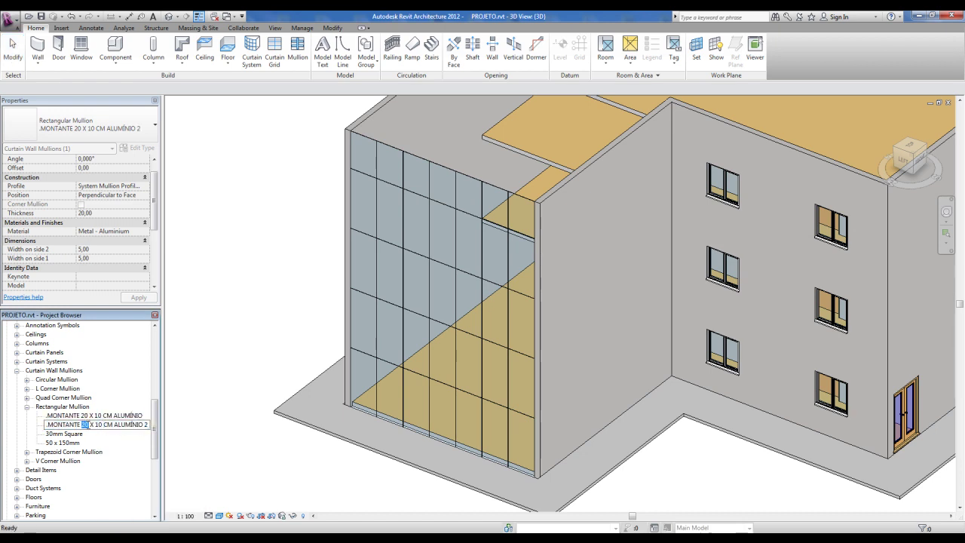
key("BackSpace")
type("1")
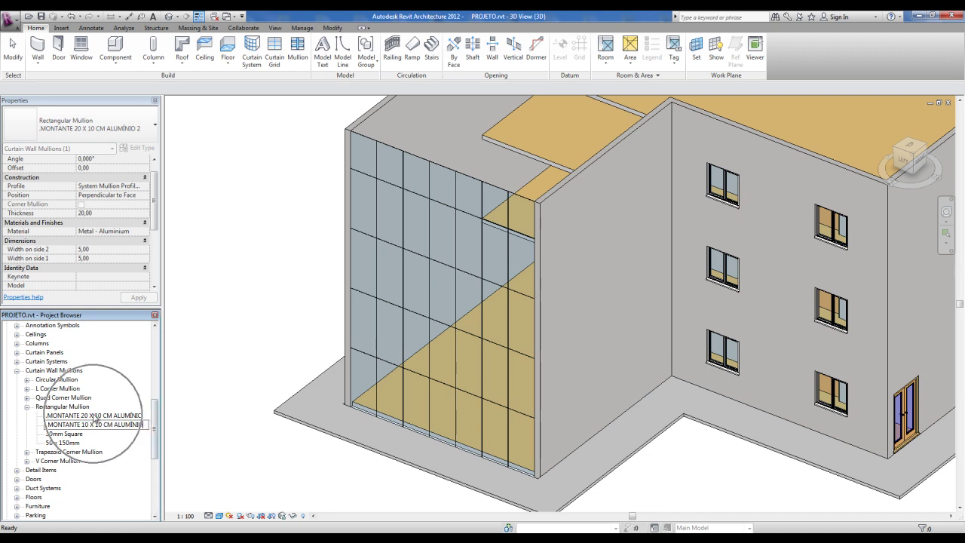
key("Return")
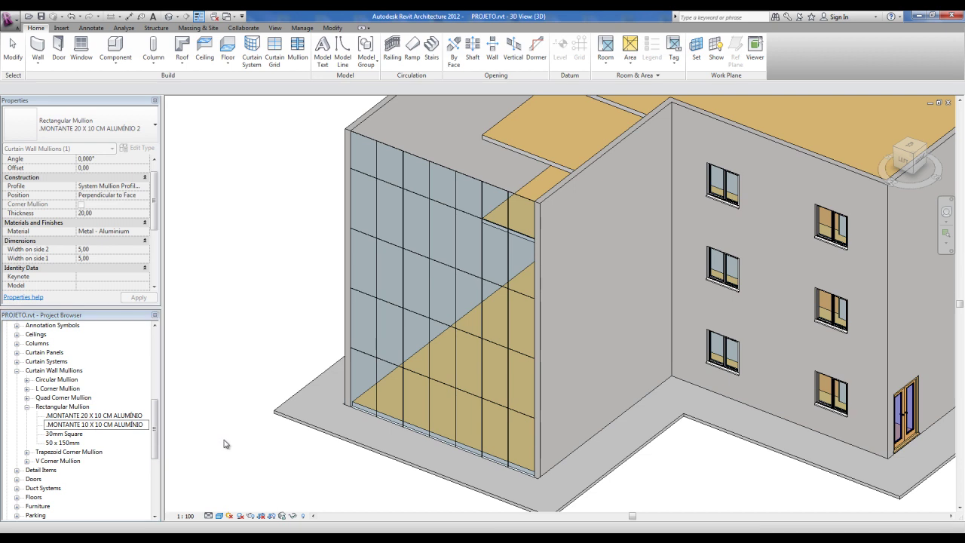
Set the 10 X 10 mullion type's Thickness to 10 and apply it
double_click(73, 415)
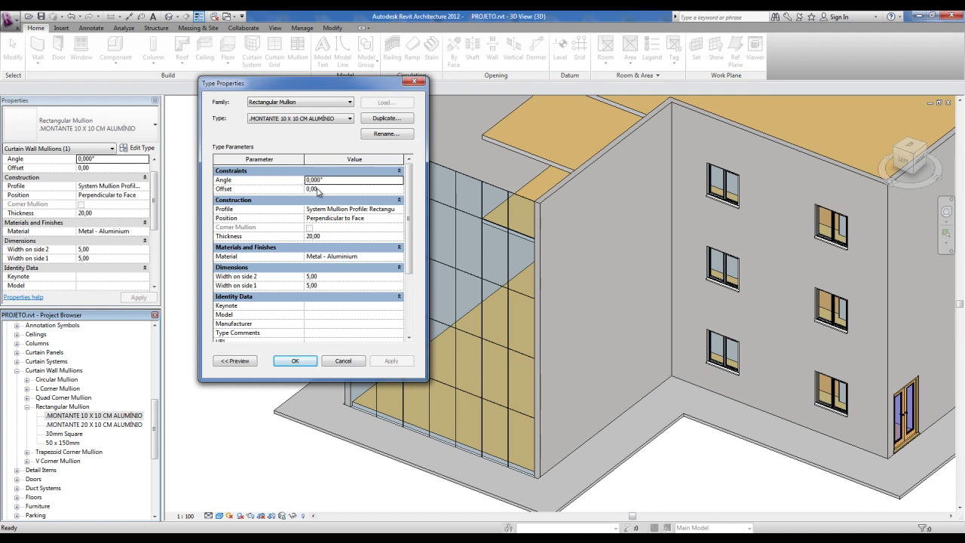
left_click(326, 236)
type("0")
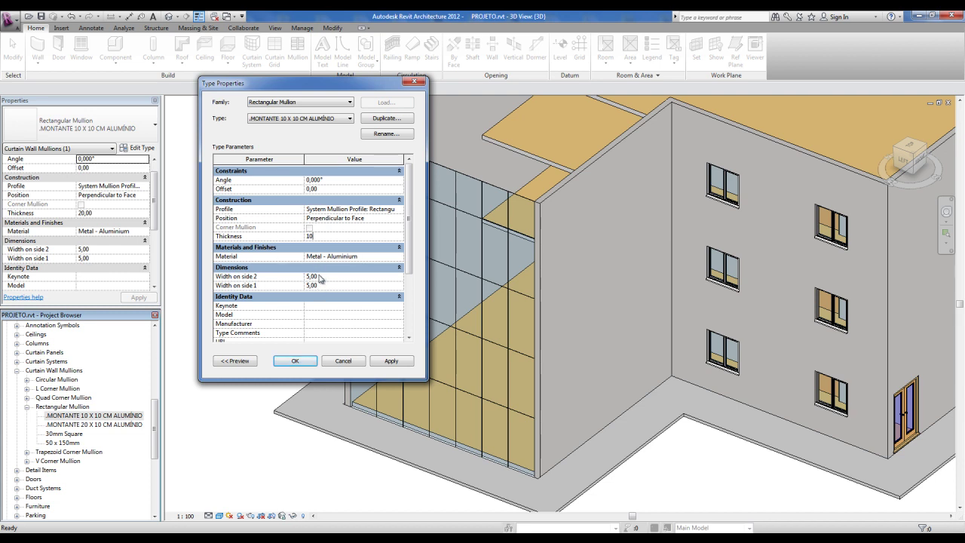
left_click(295, 360)
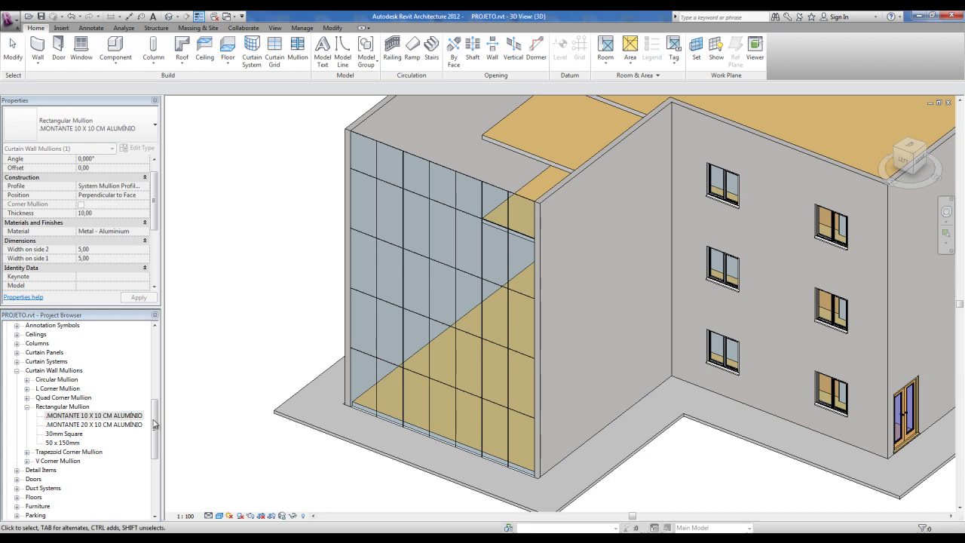
key("Escape")
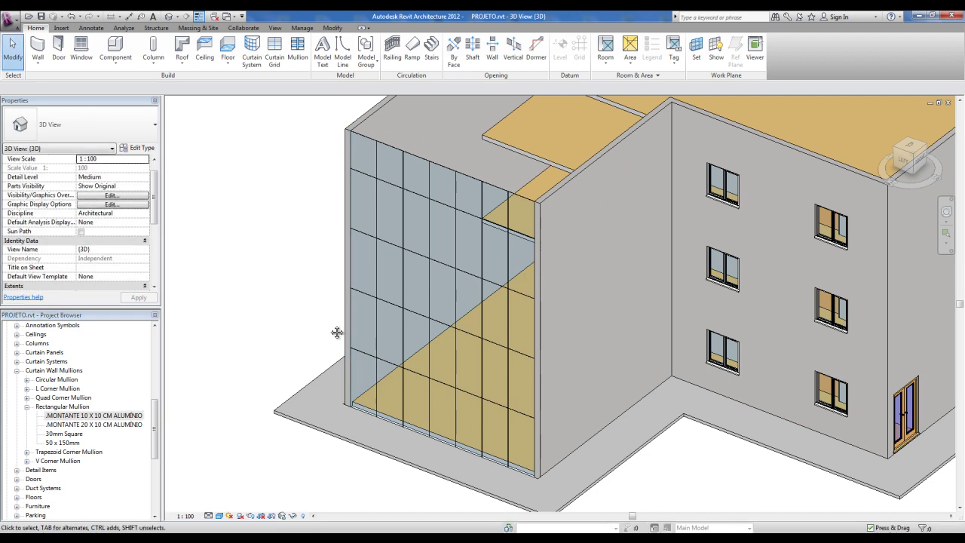
Select the .PANO DE VIDRO curtain wall and open its Type Properties at the mullion settings
middle_click_drag(337, 332, 344, 351)
left_click(462, 185)
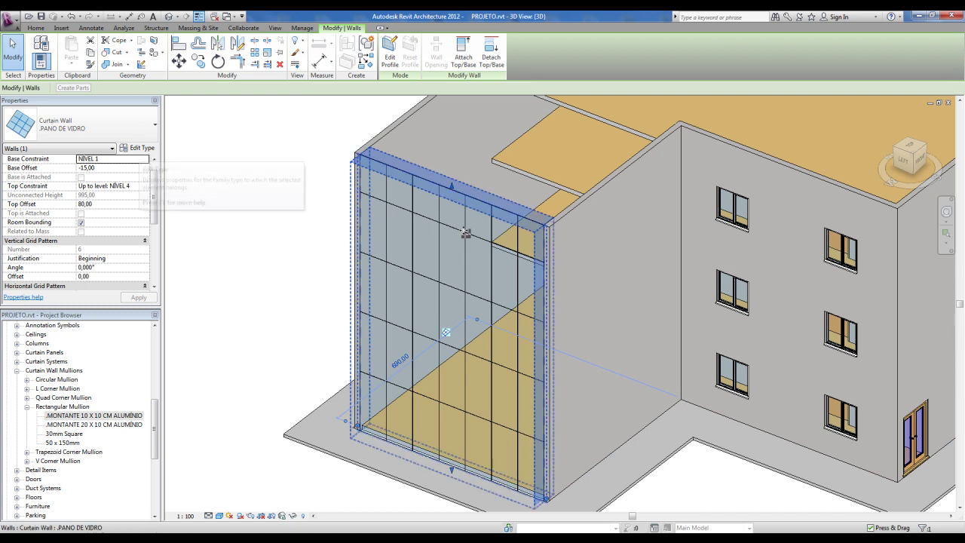
middle_click_drag(466, 234, 631, 224)
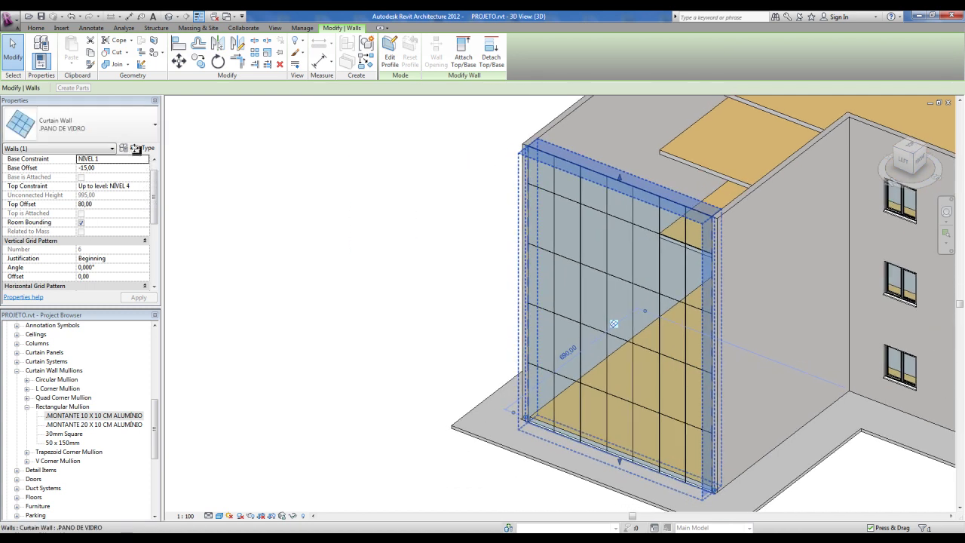
left_click(137, 149)
left_click_drag(349, 216, 354, 260)
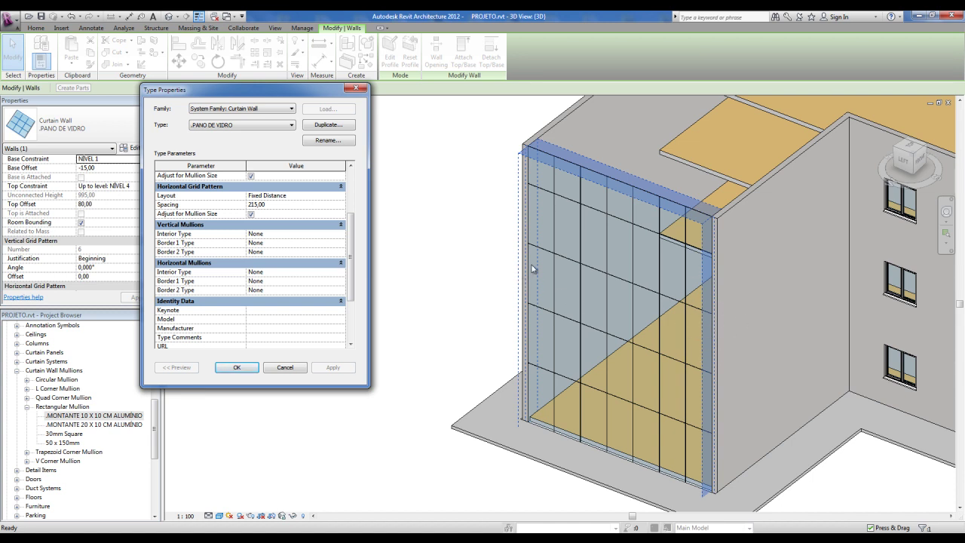
Set the vertical Interior, Border 1 and Border 2 mullions to the custom rectangular mullion type
left_click(341, 235)
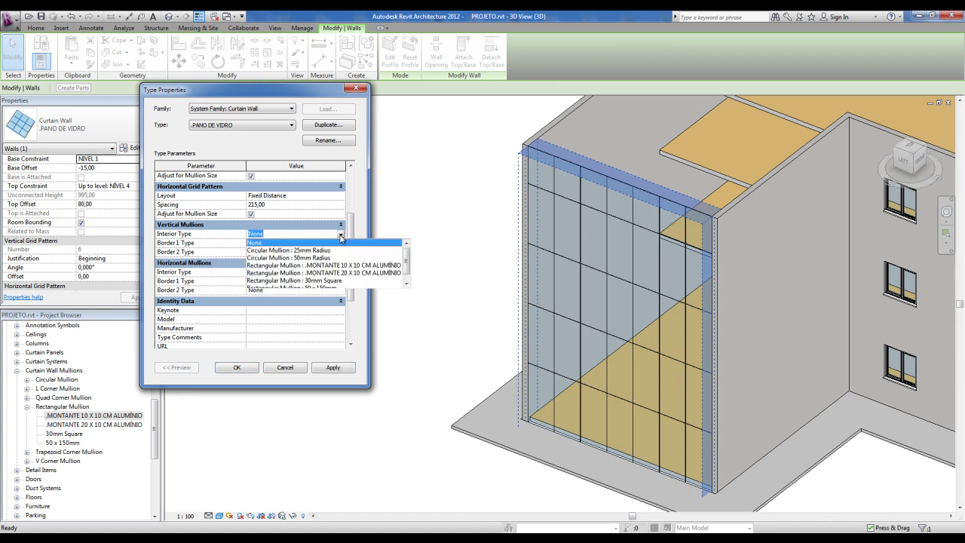
left_click(351, 266)
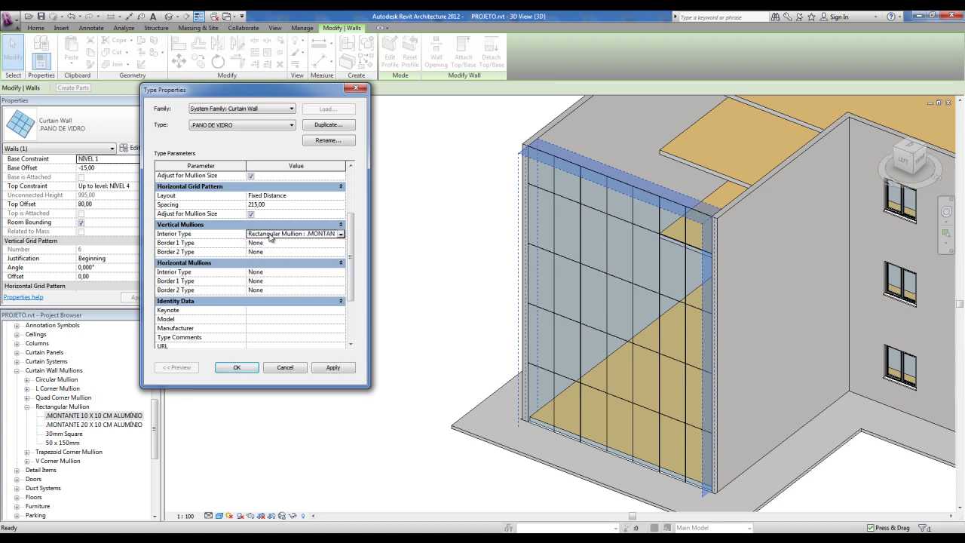
left_click(341, 243)
left_click(341, 243)
left_click(356, 296)
left_click(341, 252)
scroll(406, 294, "down", 1)
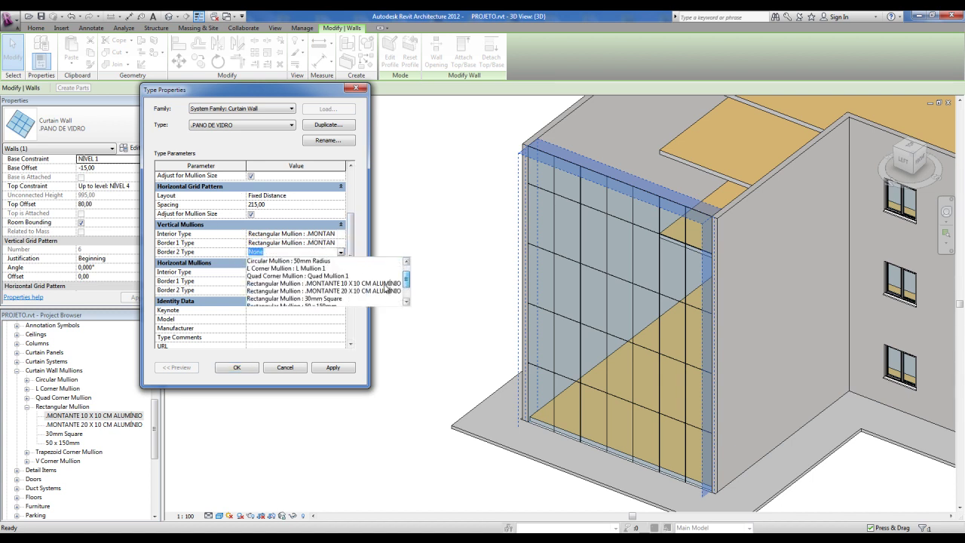
left_click(359, 291)
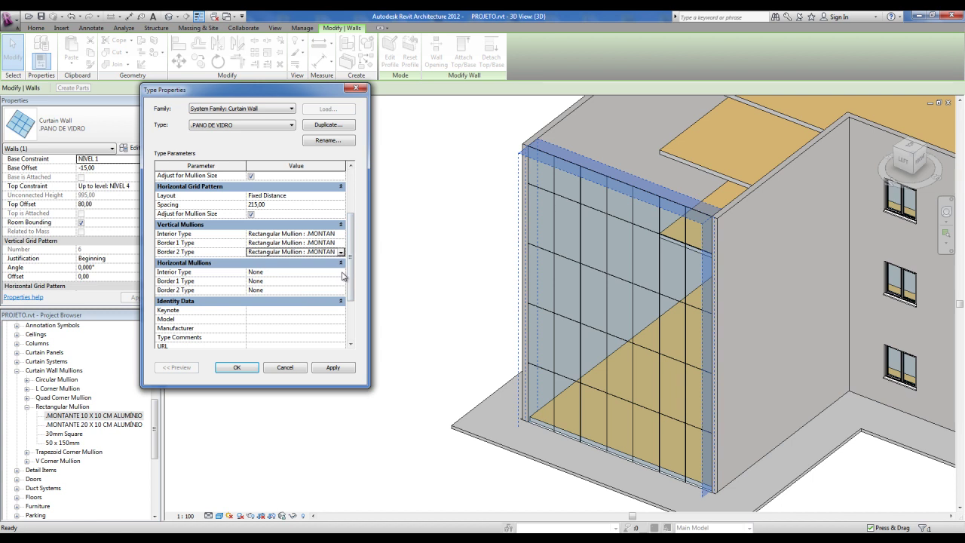
Set horizontal Interior, Border 1 and Border 2 mullions to Rectangular Mullion : .MONTANTE and apply
left_click(341, 272)
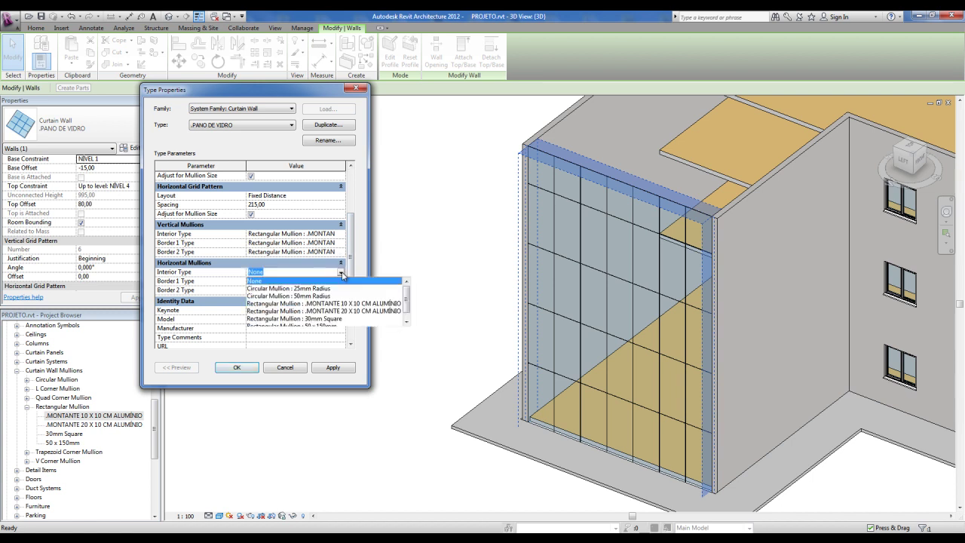
left_click(373, 305)
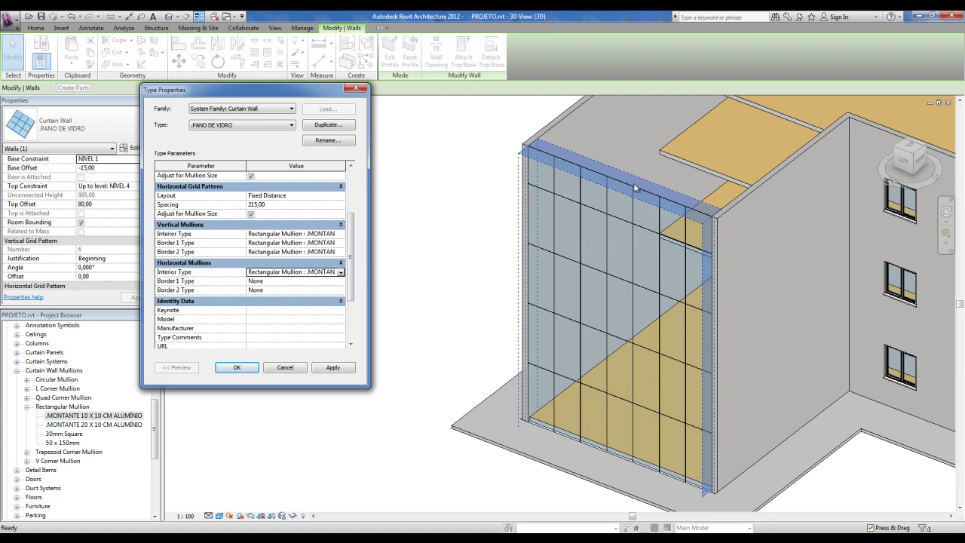
left_click(343, 282)
left_click(340, 281)
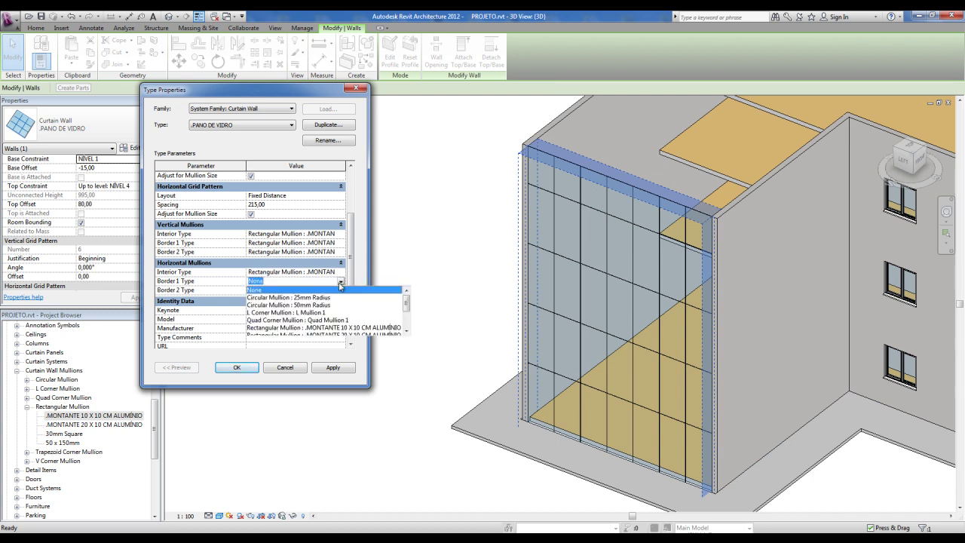
left_click(381, 329)
left_click(343, 291)
left_click(341, 290)
scroll(407, 322, "up", 2)
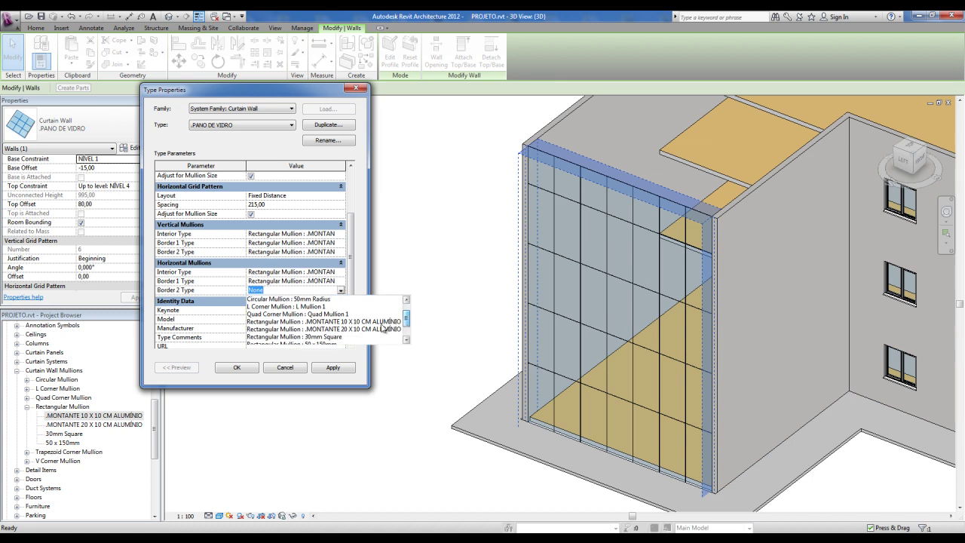
left_click(381, 329)
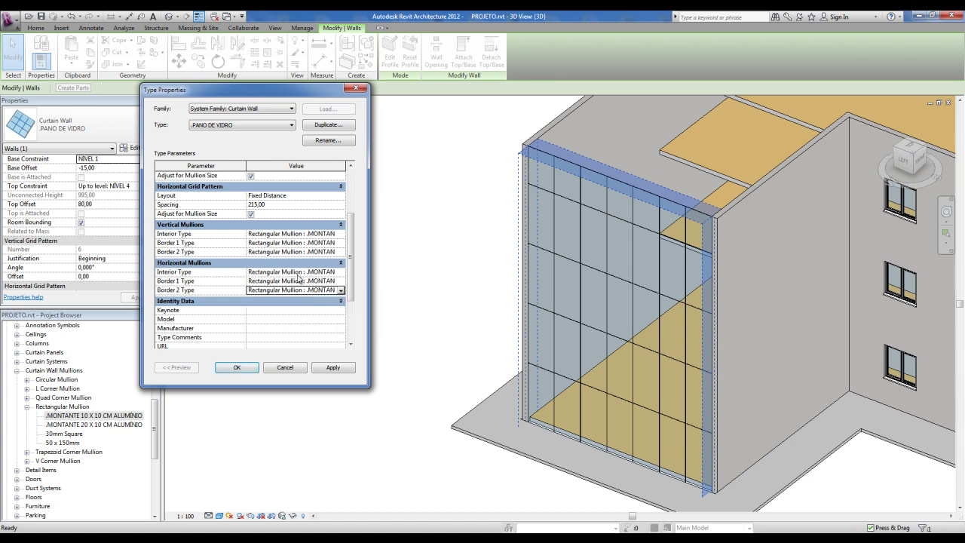
left_click(237, 367)
left_click(309, 373)
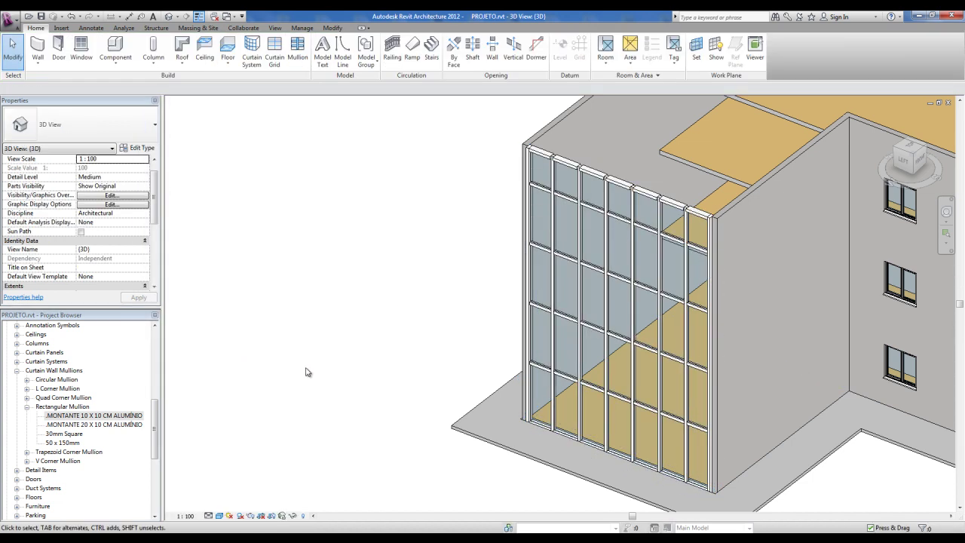
middle_click_drag(339, 374, 283, 351)
scroll(626, 377, "up", 3)
scroll(528, 340, "up", 2)
scroll(445, 302, "up", 2)
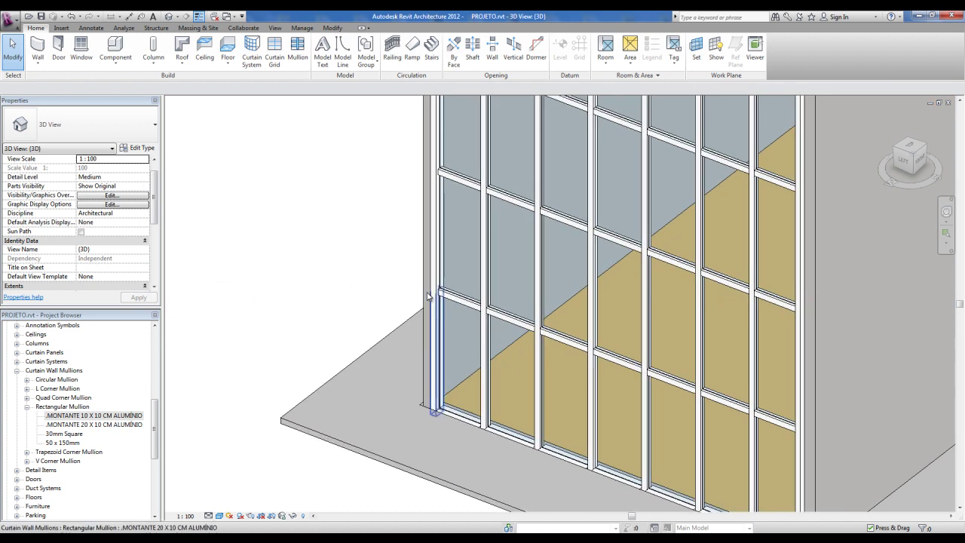
scroll(441, 284, "up", 2)
scroll(441, 284, "down", 1)
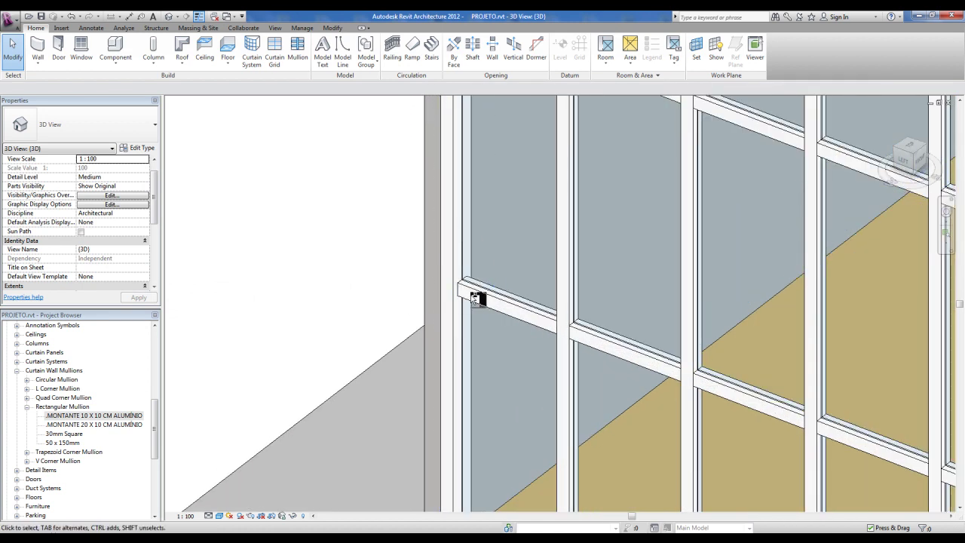
scroll(403, 334, "down", 2)
scroll(403, 334, "down", 3)
middle_click_drag(403, 335, 330, 260, "shift")
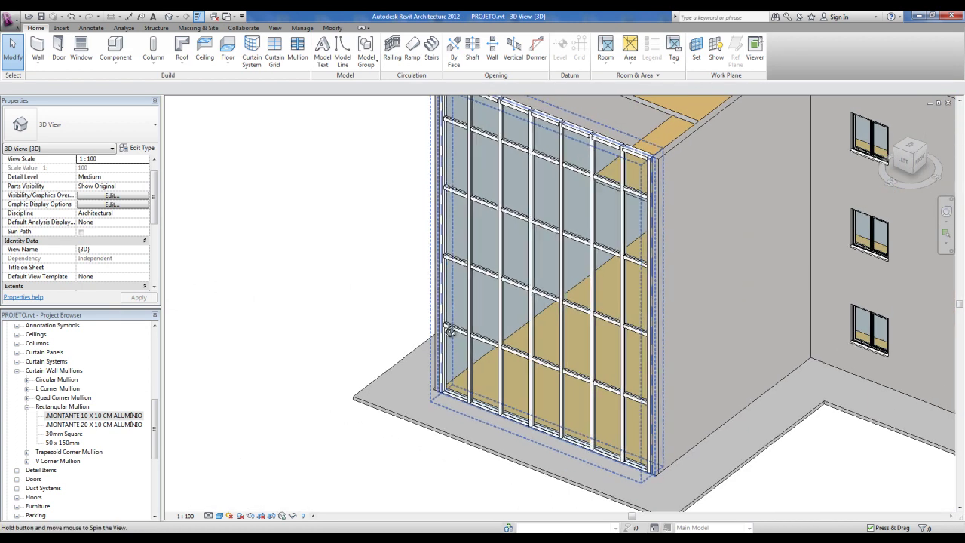
scroll(334, 304, "down", 1)
scroll(334, 304, "down", 2)
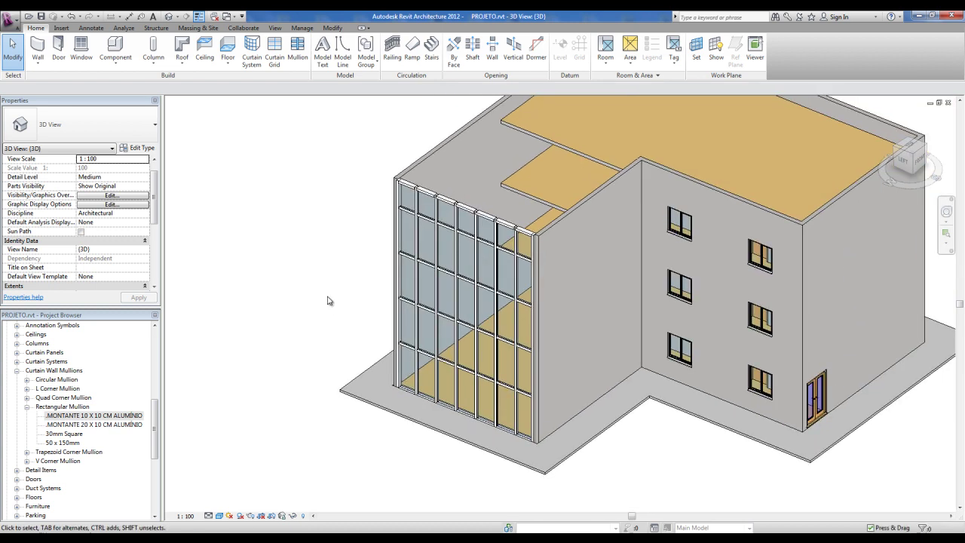
scroll(357, 240, "up", 2)
scroll(357, 240, "up", 1)
scroll(412, 202, "up", 1)
scroll(412, 201, "up", 1)
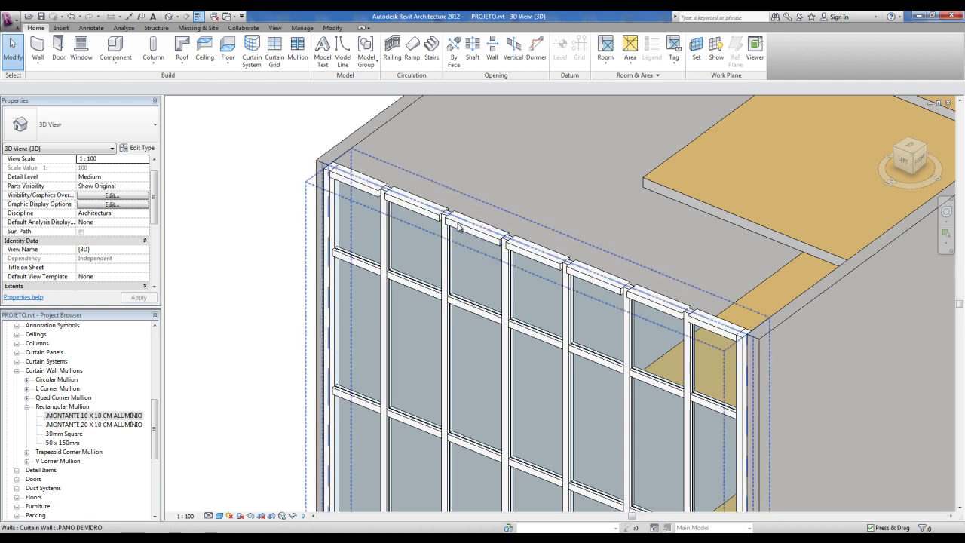
scroll(378, 164, "down", 1)
scroll(317, 166, "down", 2)
scroll(301, 165, "up", 1)
scroll(295, 147, "up", 1)
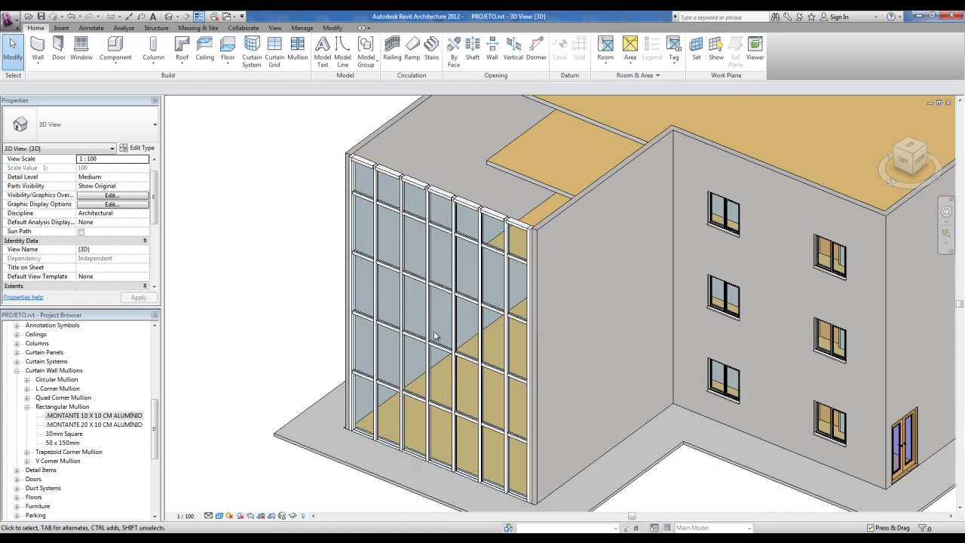
left_click(430, 324)
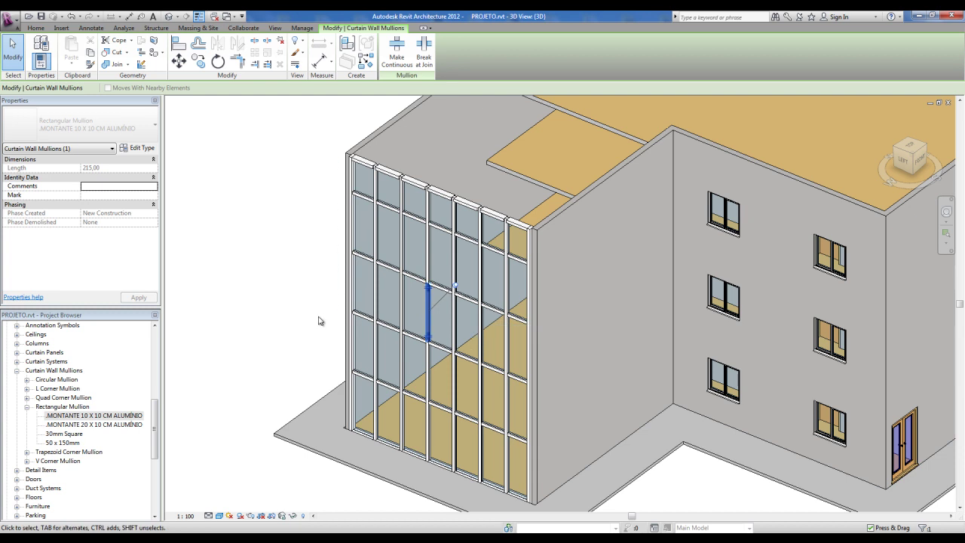
key("Escape")
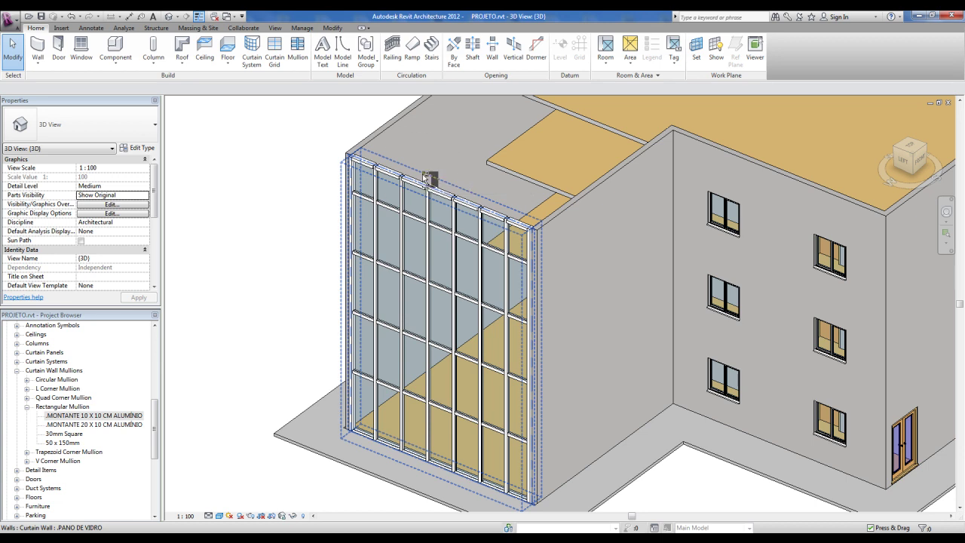
Change the .PANO DE VIDRO curtain wall type's Join Condition to Border and Vertical Grid Continuous
left_click(415, 173)
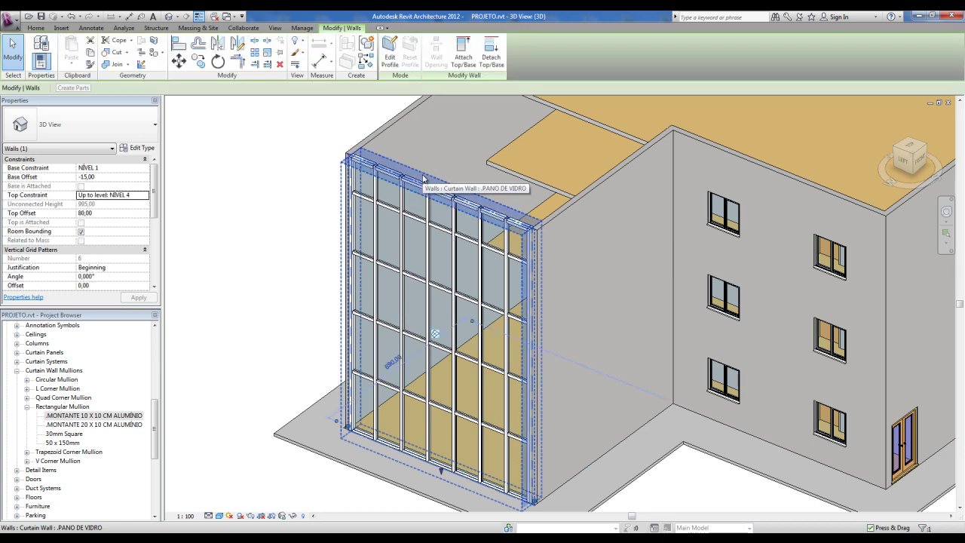
left_click(146, 151)
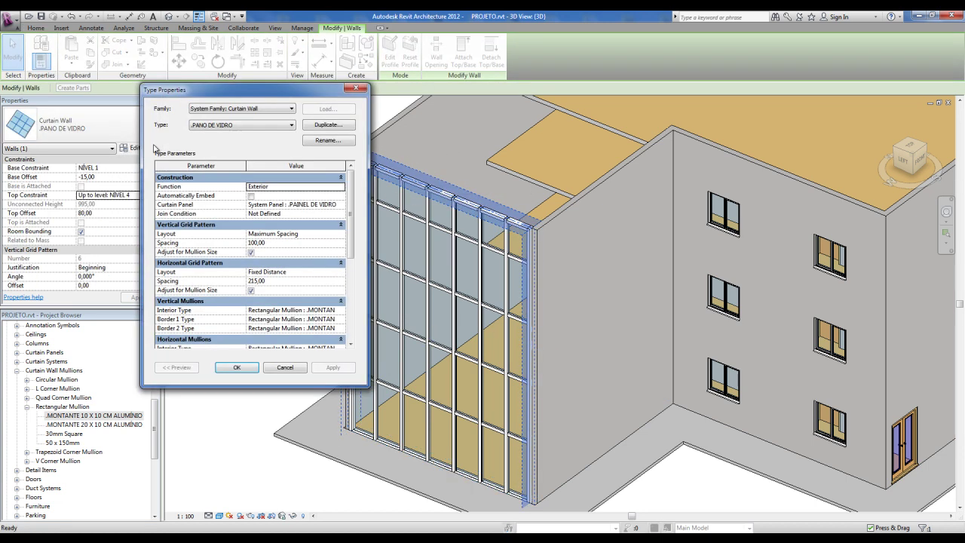
left_click_drag(283, 95, 241, 91)
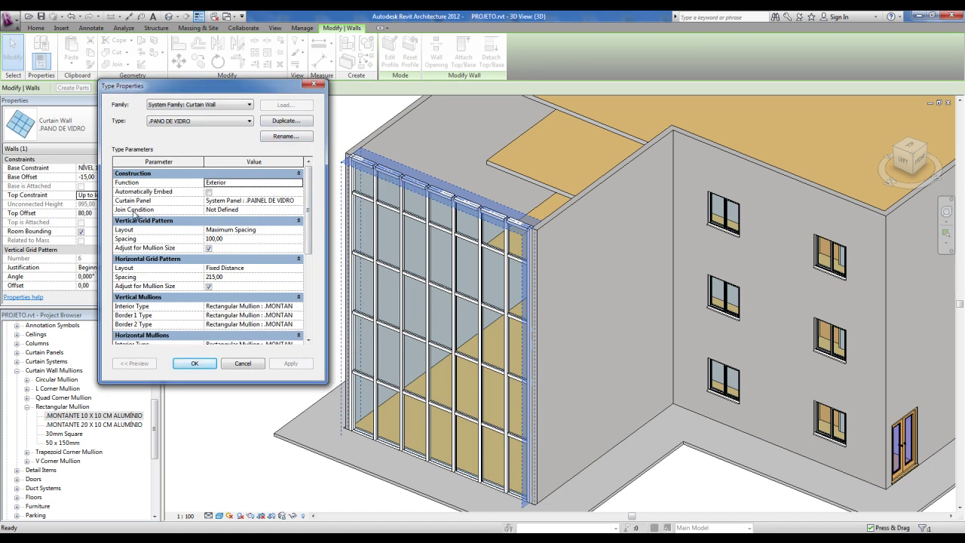
left_click(256, 210)
left_click(299, 211)
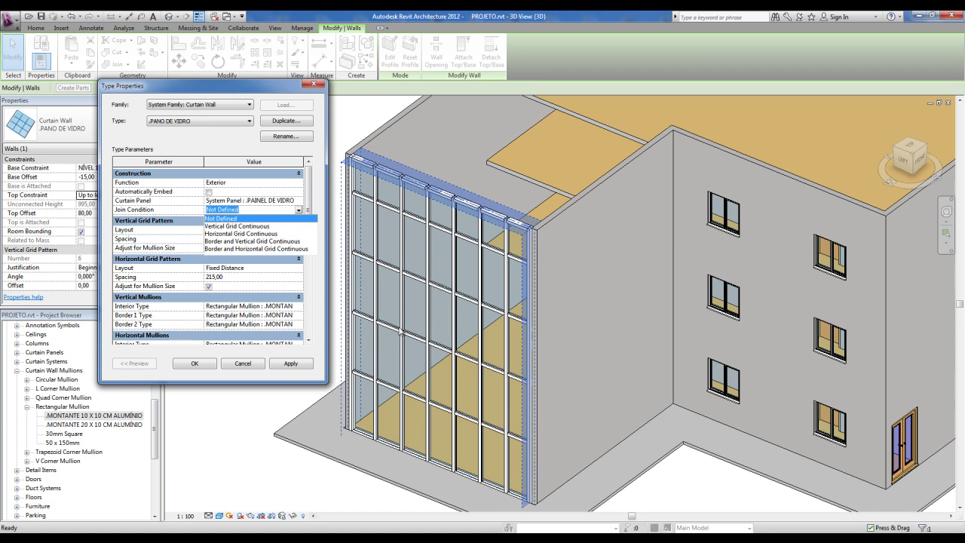
left_click(227, 241)
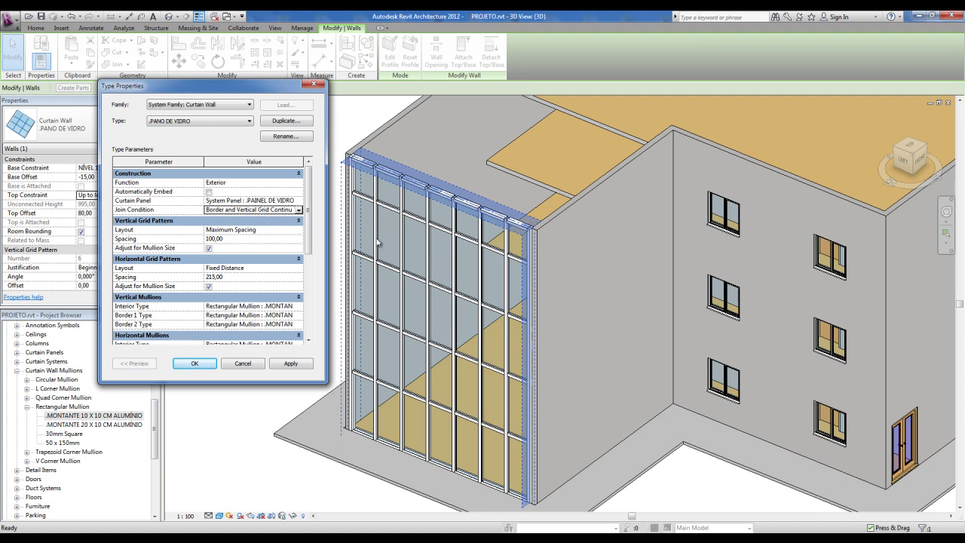
left_click(209, 366)
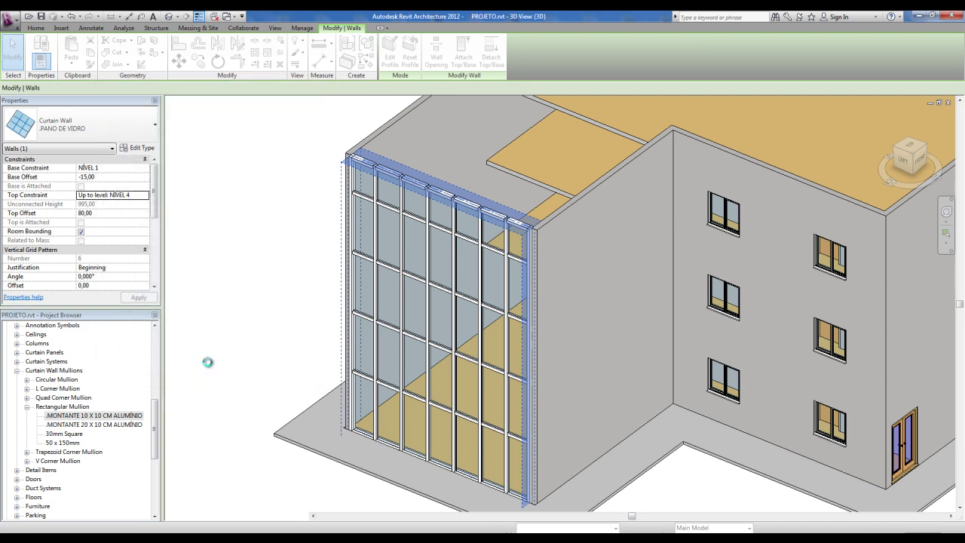
Apply the join change, then zoom and pan the 3D view to recentre the building
left_click(261, 335)
scroll(576, 240, "up", 2)
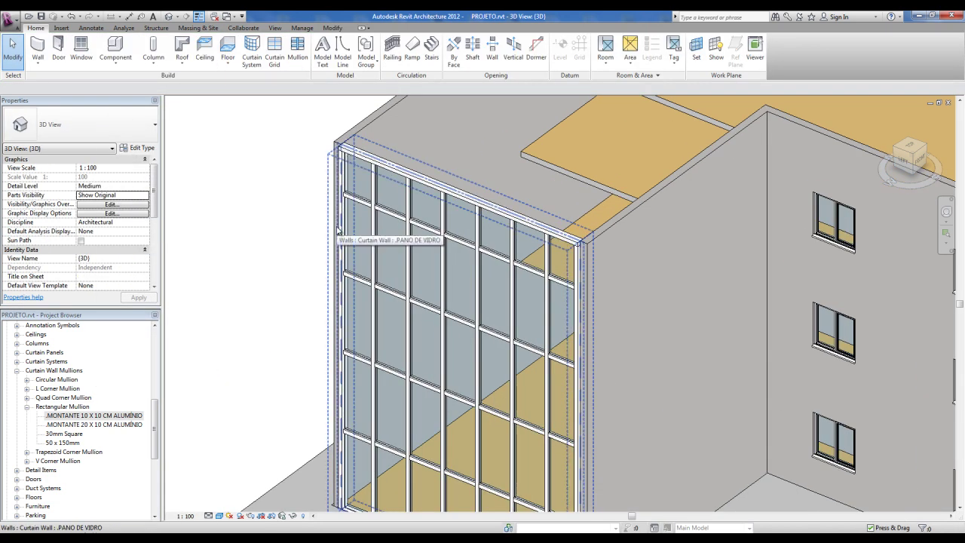
scroll(372, 175, "up", 3)
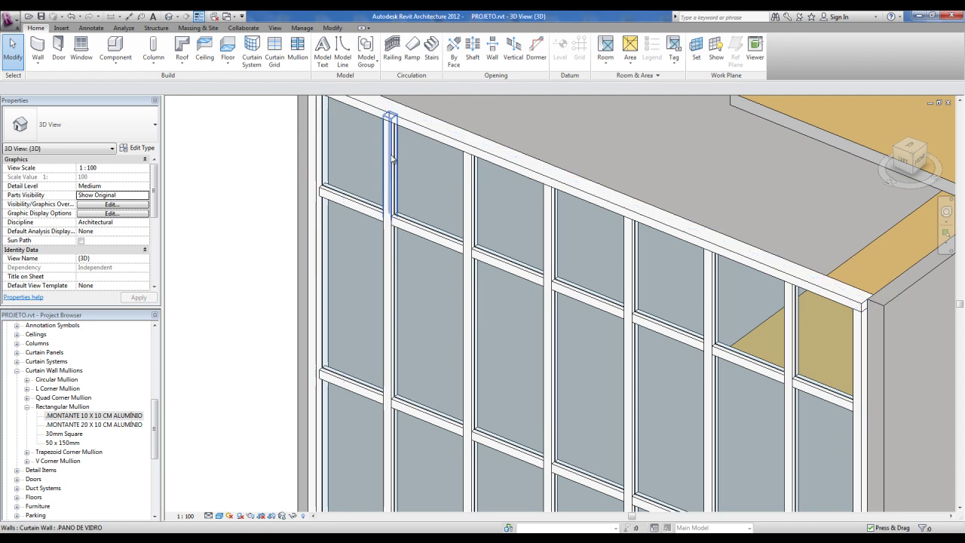
scroll(387, 273, "down", 5)
scroll(392, 187, "up", 1)
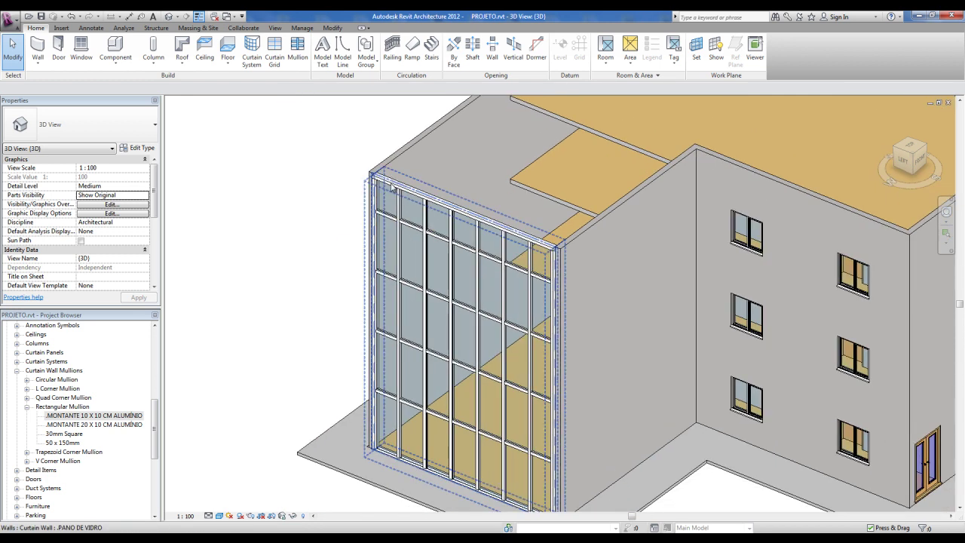
scroll(477, 278, "down", 1)
scroll(466, 299, "down", 1)
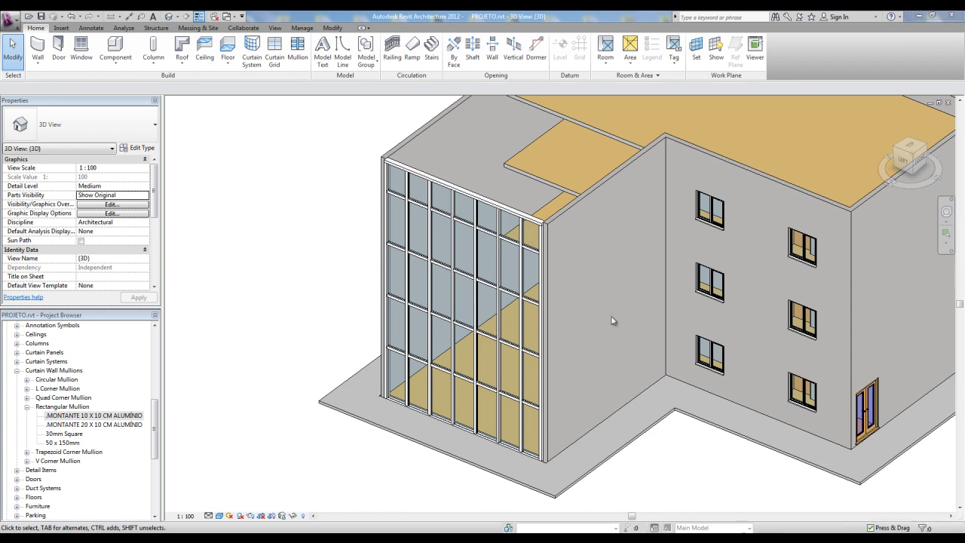
middle_click_drag(560, 310, 574, 319)
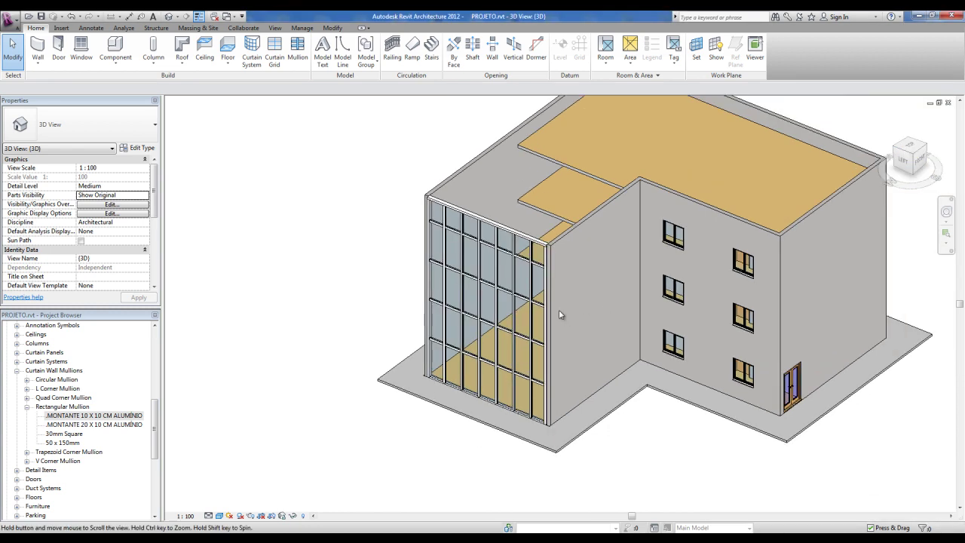
Zoom and pan until the whole building and its gridded glass wall fit in view
scroll(517, 266, "up", 2)
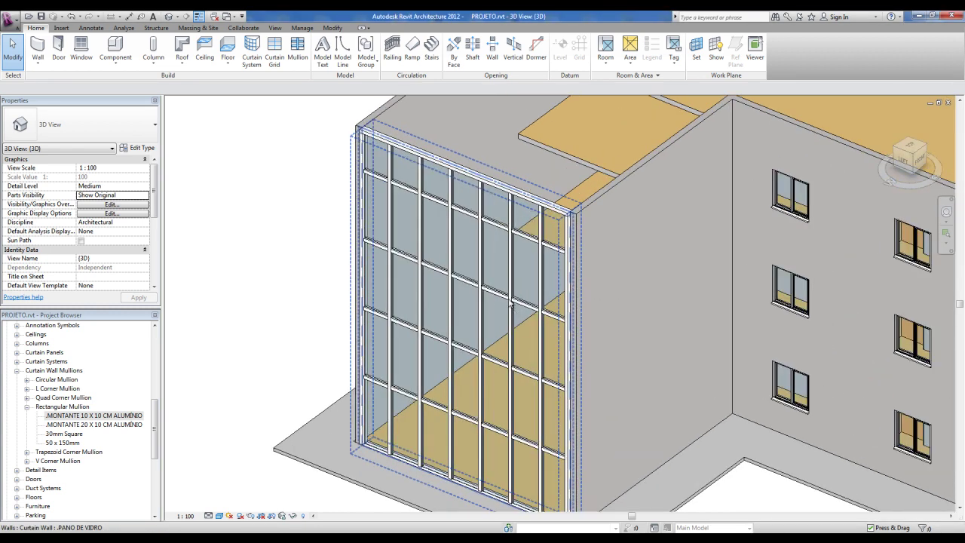
scroll(502, 304, "up", 1)
scroll(513, 392, "up", 2)
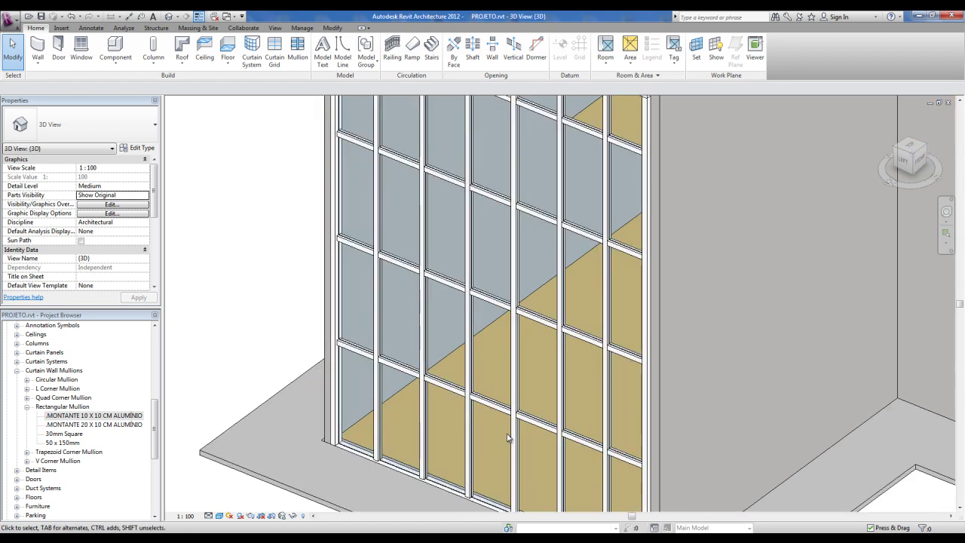
scroll(513, 407, "up", 2)
scroll(512, 362, "up", 2)
scroll(505, 345, "up", 2)
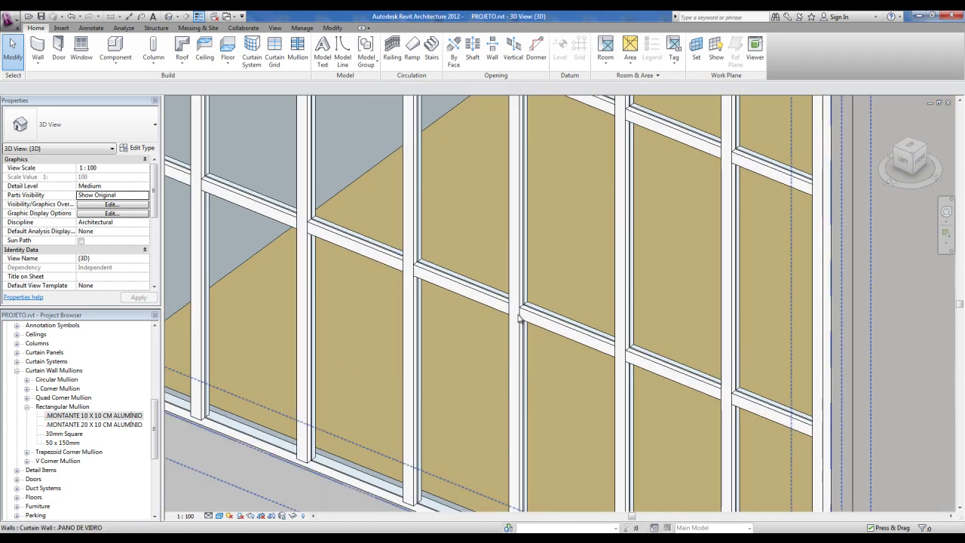
scroll(517, 325, "down", 4)
scroll(517, 326, "down", 1)
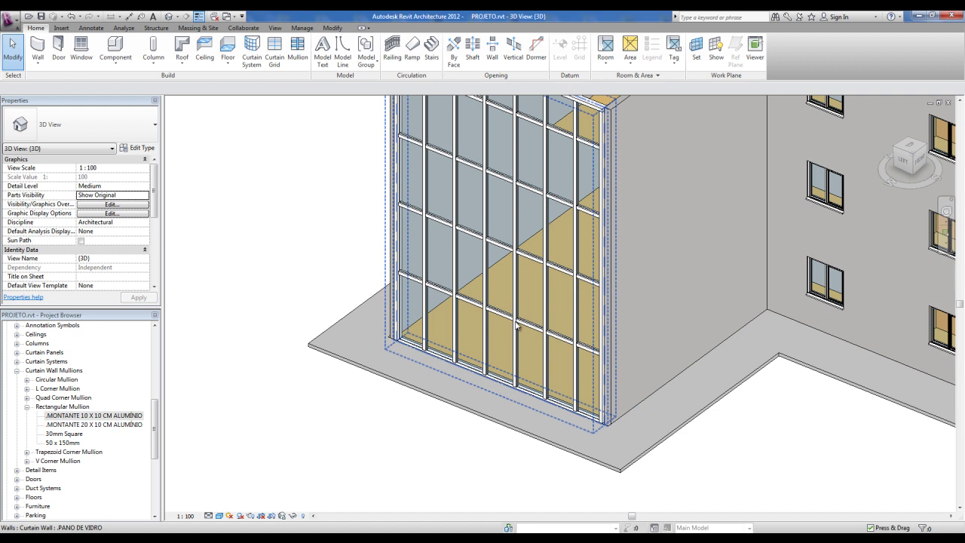
scroll(515, 326, "down", 2)
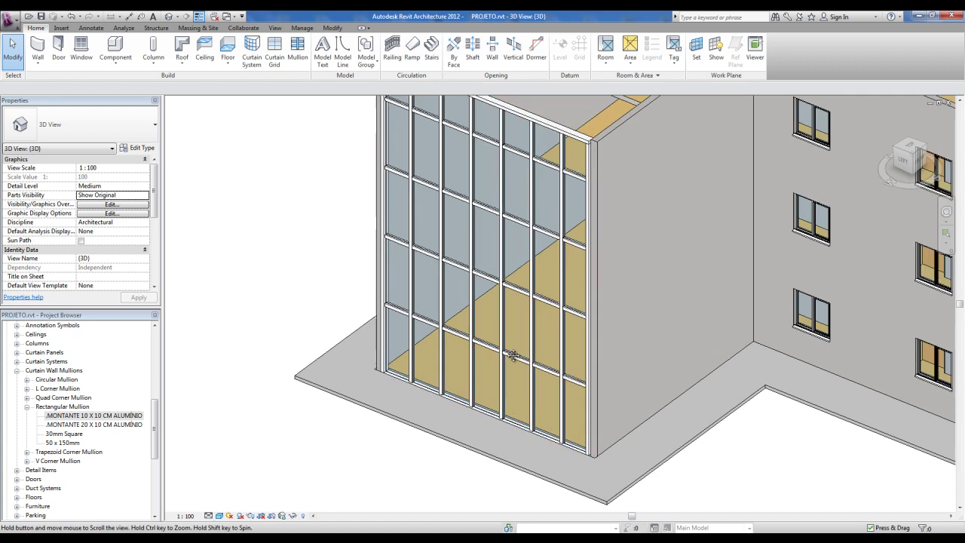
scroll(505, 336, "down", 1)
middle_click_drag(504, 334, 424, 343)
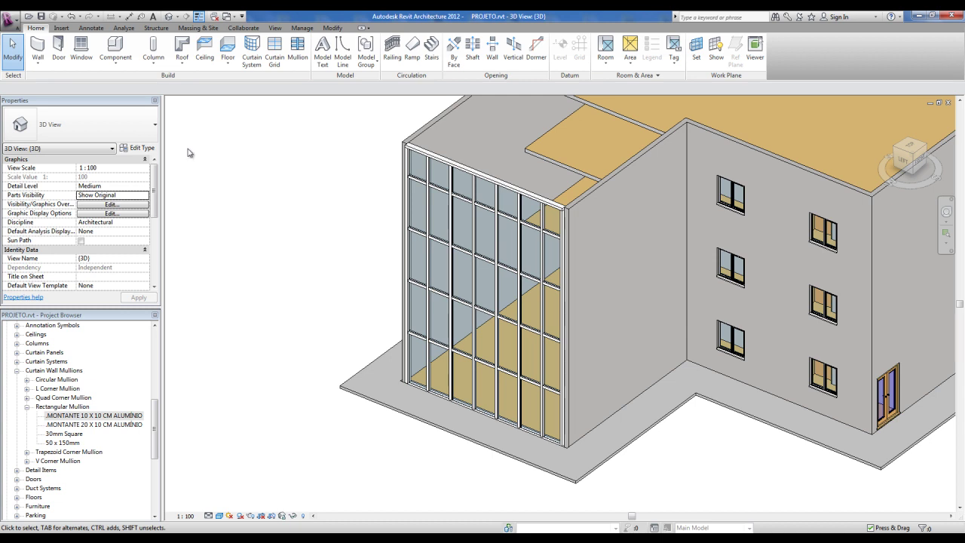
Create a new family from the Metric Profile-Mullion.rft template
left_click(15, 28)
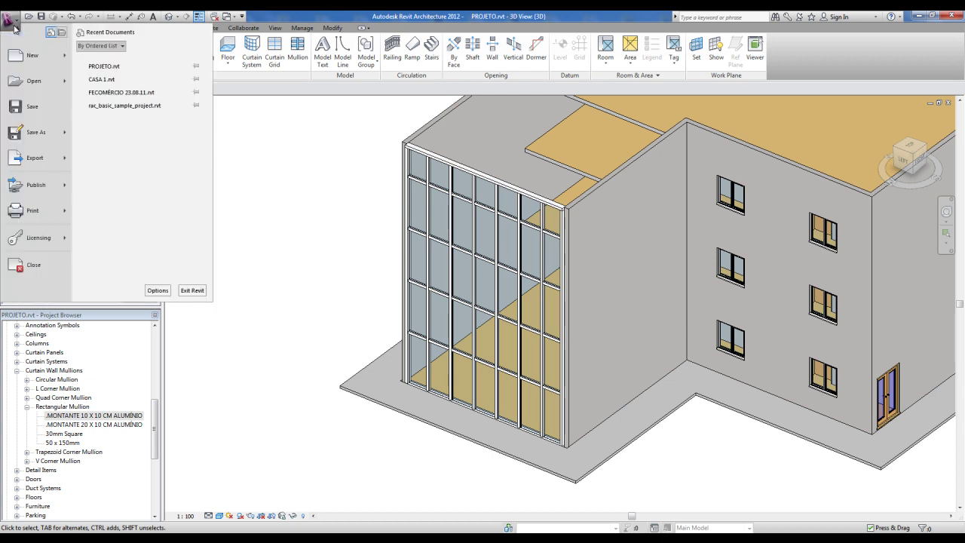
left_click(68, 60)
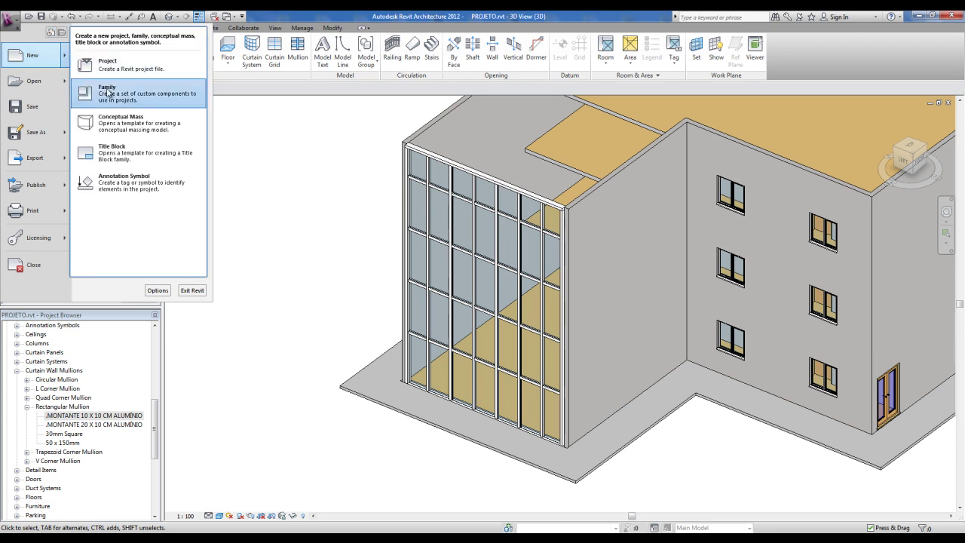
left_click(108, 92)
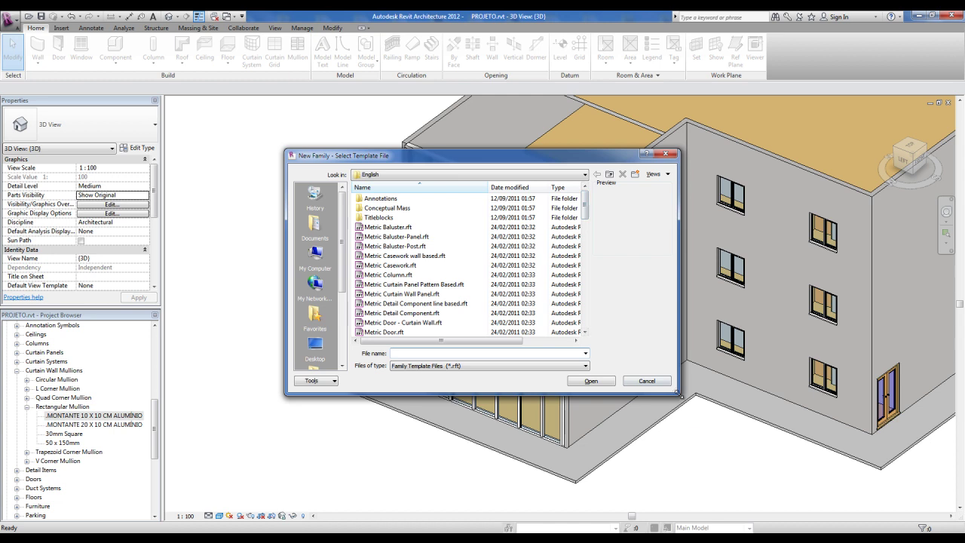
left_click_drag(679, 392, 873, 457)
left_click_drag(781, 219, 783, 344)
left_click(404, 294)
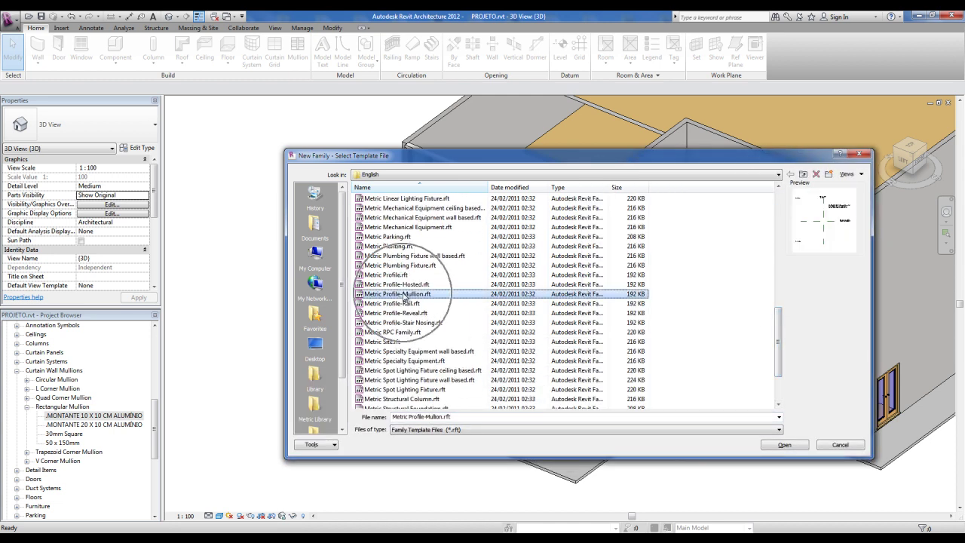
left_click(785, 445)
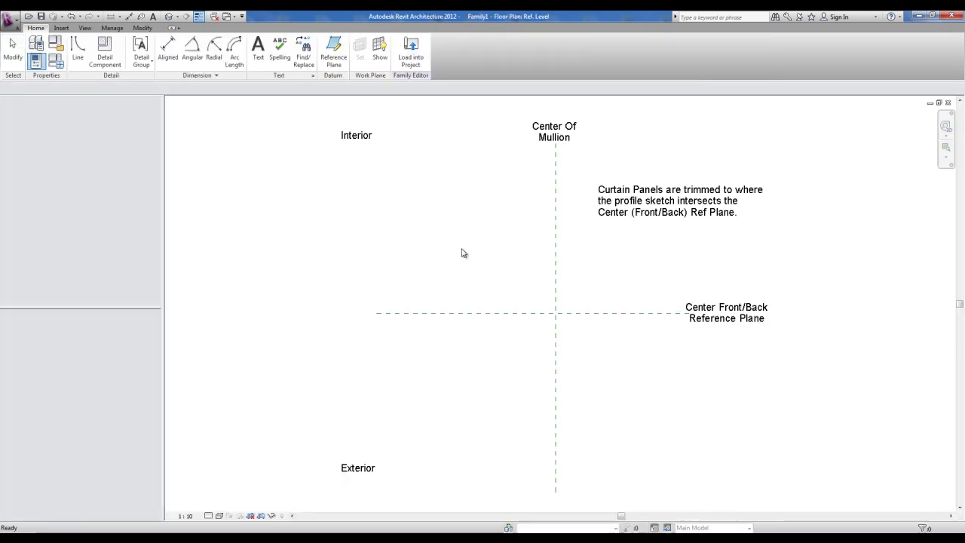
Use UN to set the profile family's length units to Centimeters
middle_click_drag(606, 336, 598, 336)
scroll(554, 330, "down", 1)
scroll(556, 329, "up", 1)
key("u")
key("n")
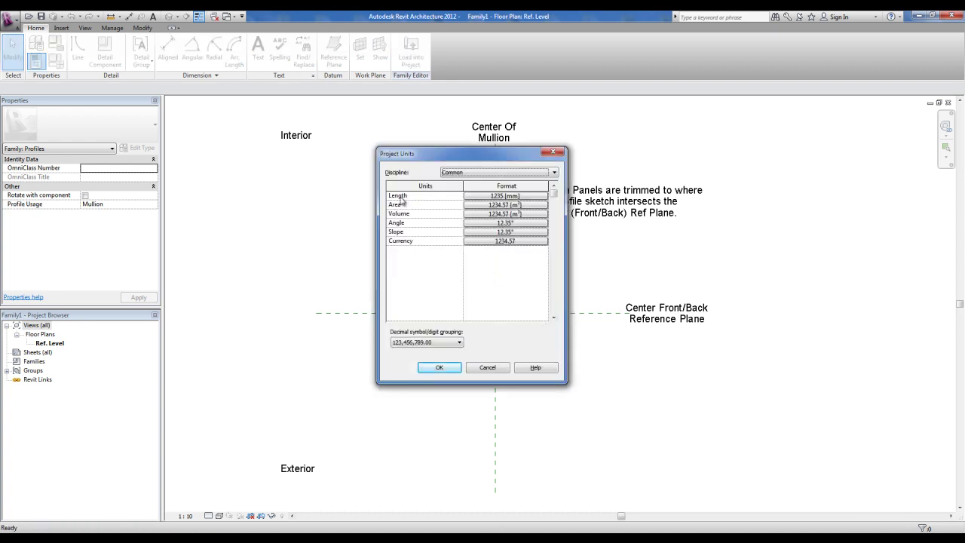
left_click(513, 196)
left_click(513, 215)
left_click(480, 261)
left_click(478, 215)
left_click(483, 254)
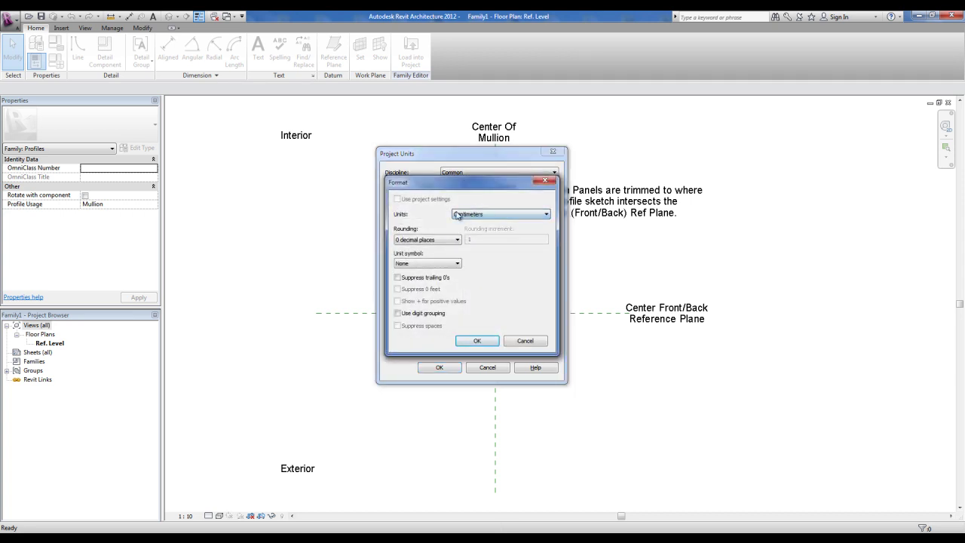
left_click(477, 341)
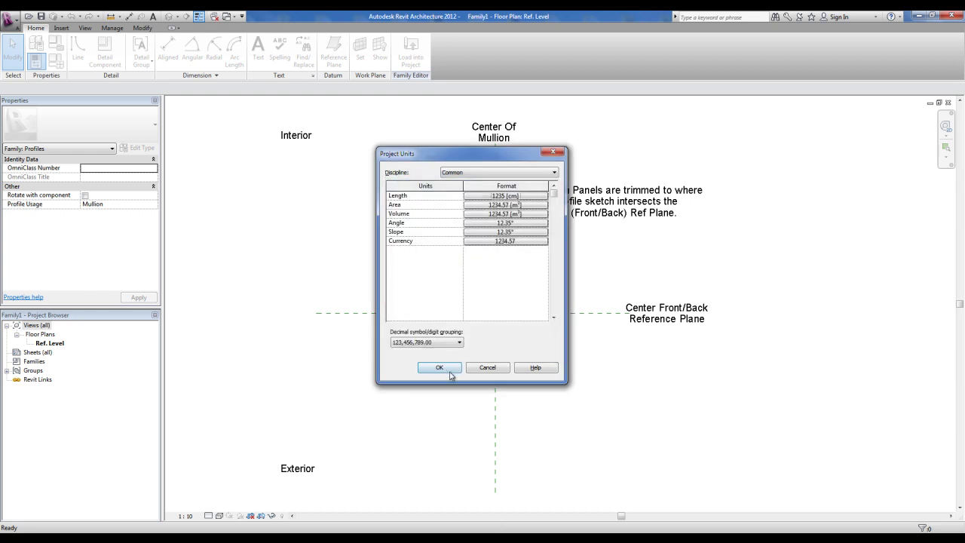
left_click(446, 370)
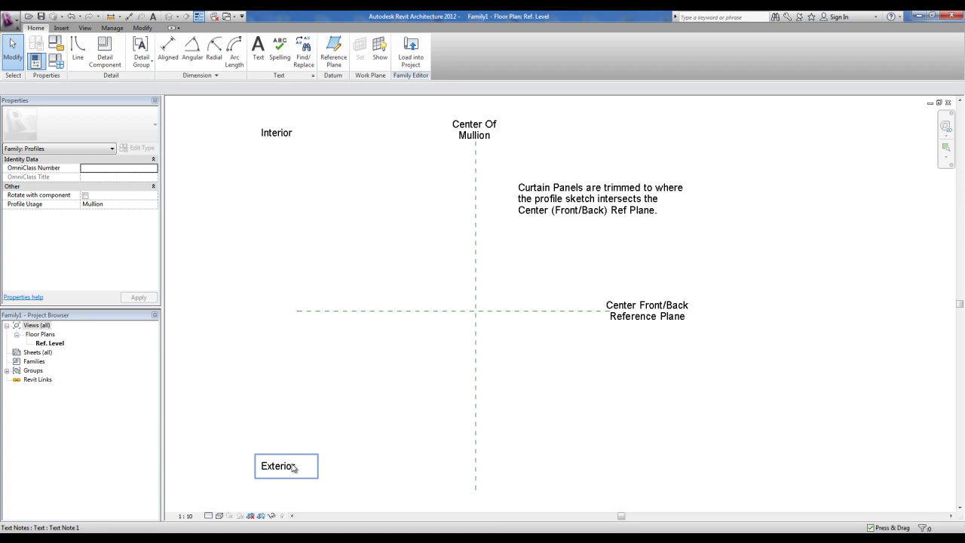
Start the Line tool and frame the reference-plane intersection in the plan view
middle_click_drag(515, 399, 496, 399)
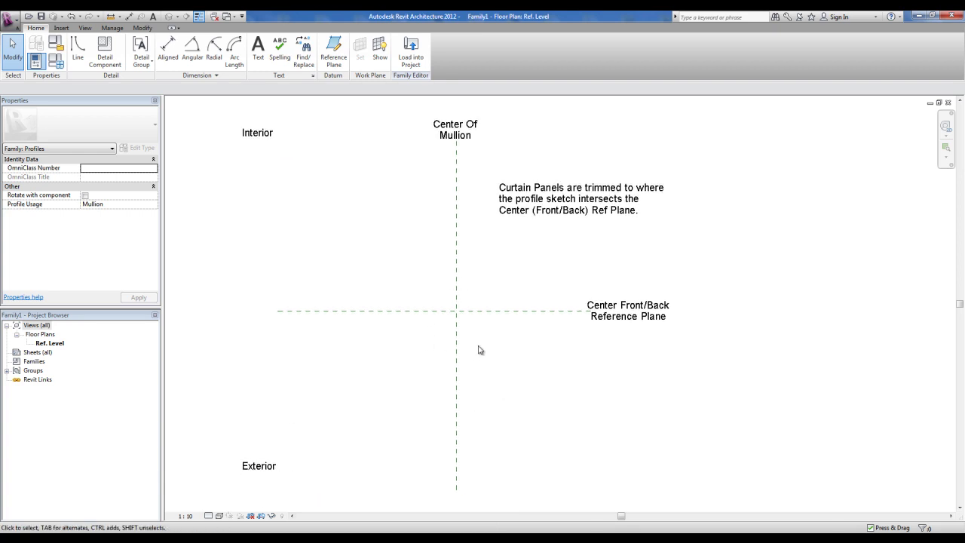
scroll(474, 317, "up", 1)
scroll(453, 310, "up", 1)
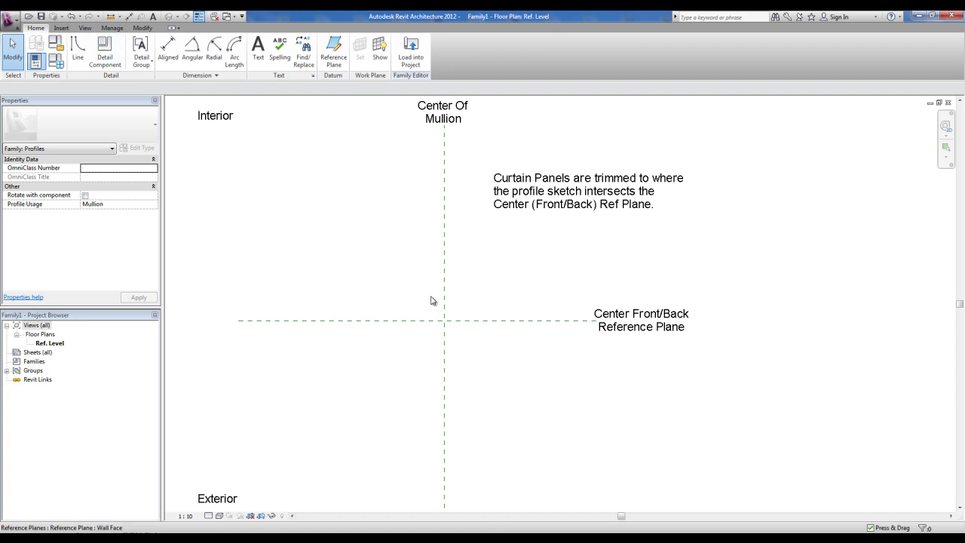
left_click(82, 58)
scroll(442, 280, "up", 1)
middle_click_drag(437, 286, 433, 261)
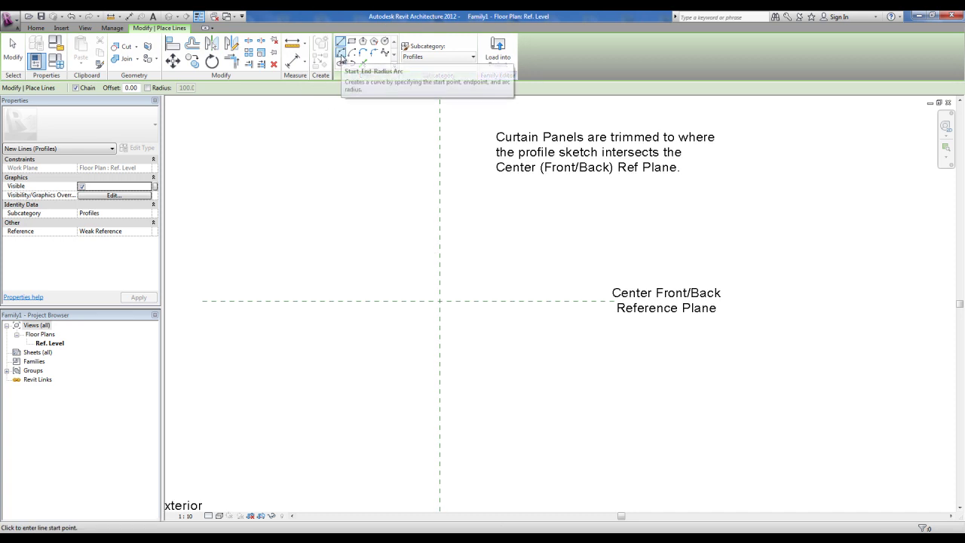
key("Escape")
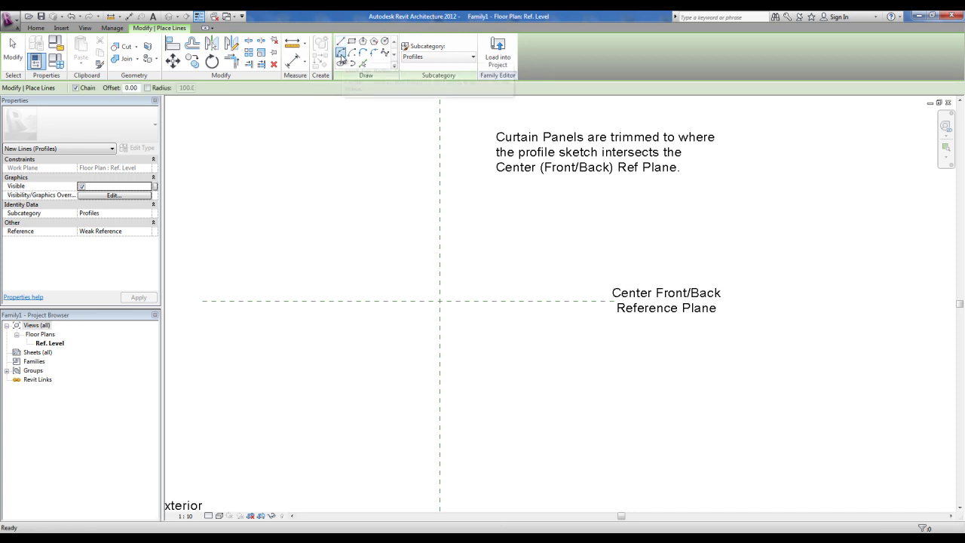
Draw a narrow upright ellipse centred on the reference-plane intersection, then recentre the view
left_click(341, 65)
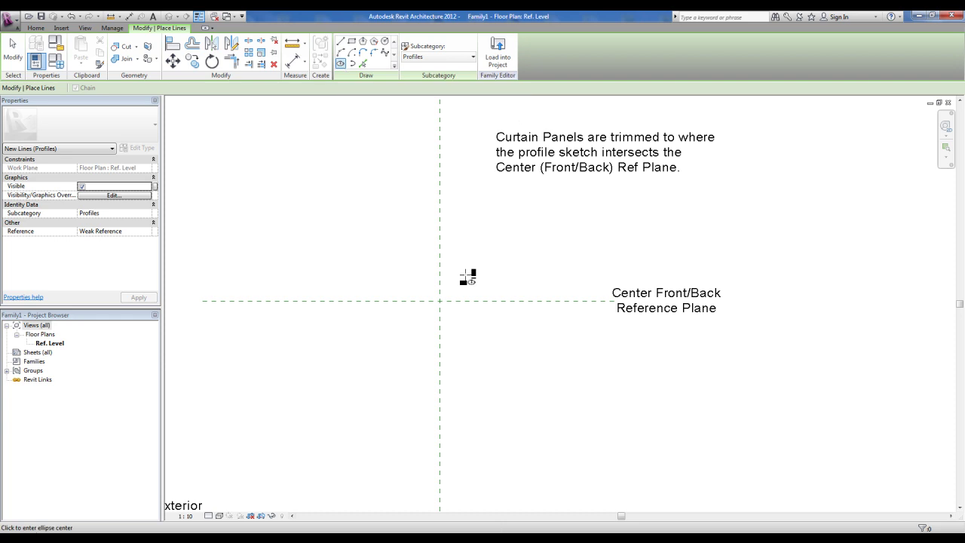
left_click(440, 301)
left_click(459, 301)
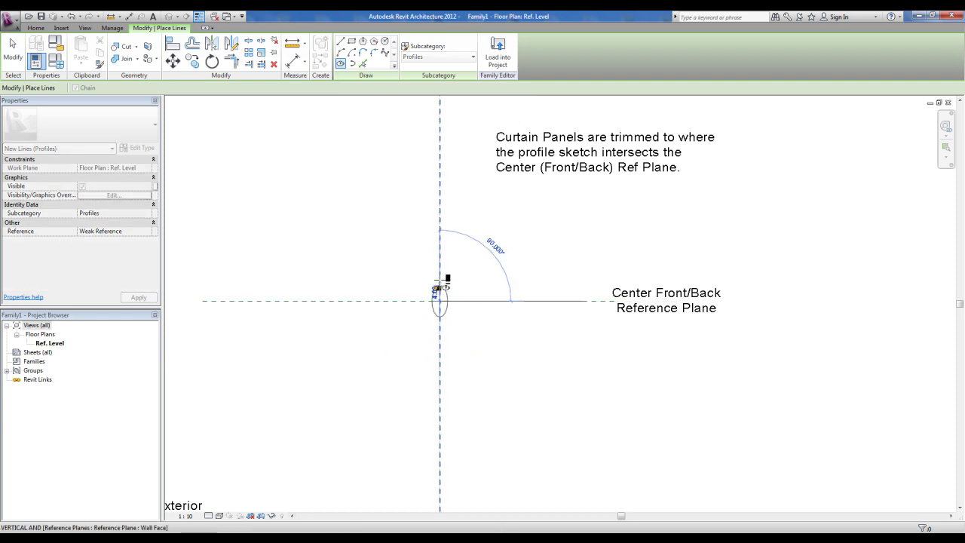
left_click(441, 240)
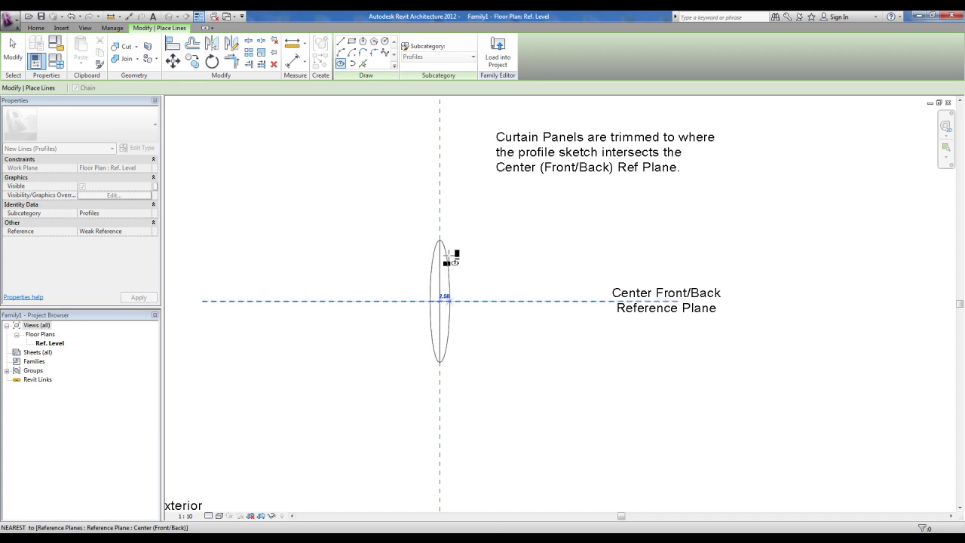
left_click(457, 265)
key("Escape")
key("Escape")
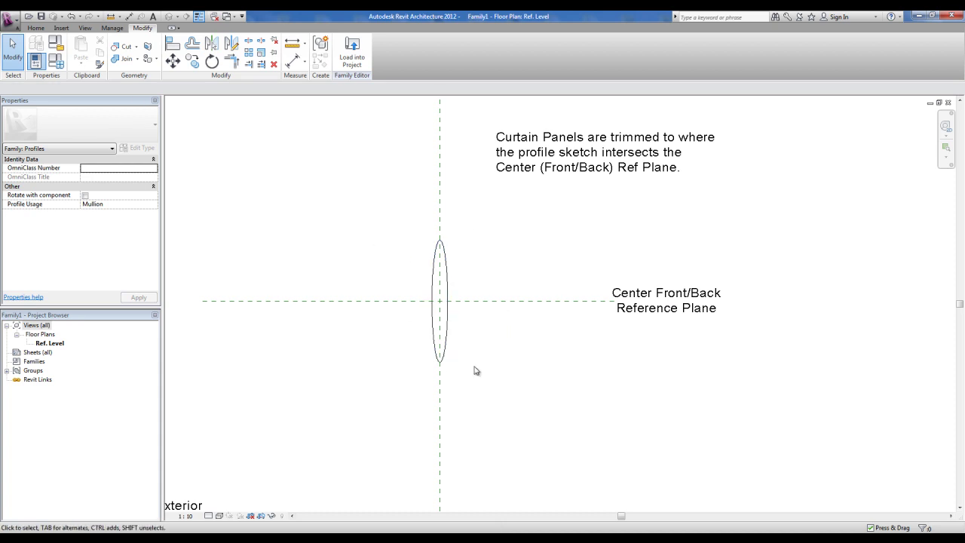
scroll(453, 274, "up", 2)
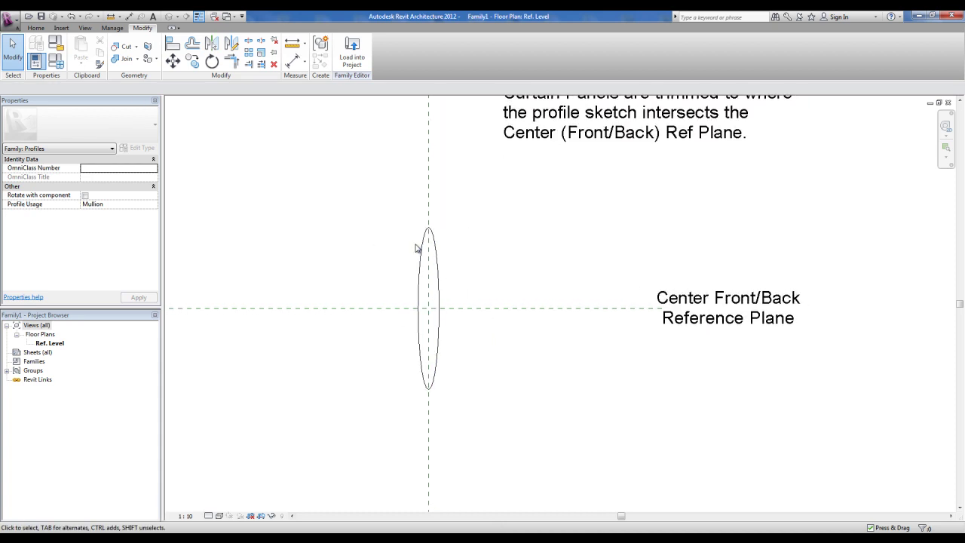
middle_click_drag(425, 278, 458, 265)
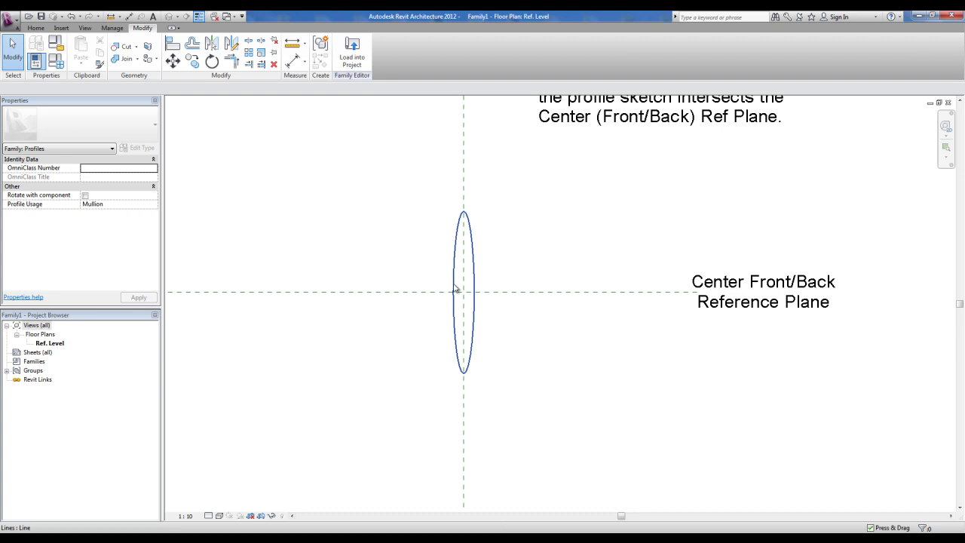
scroll(460, 254, "down", 1)
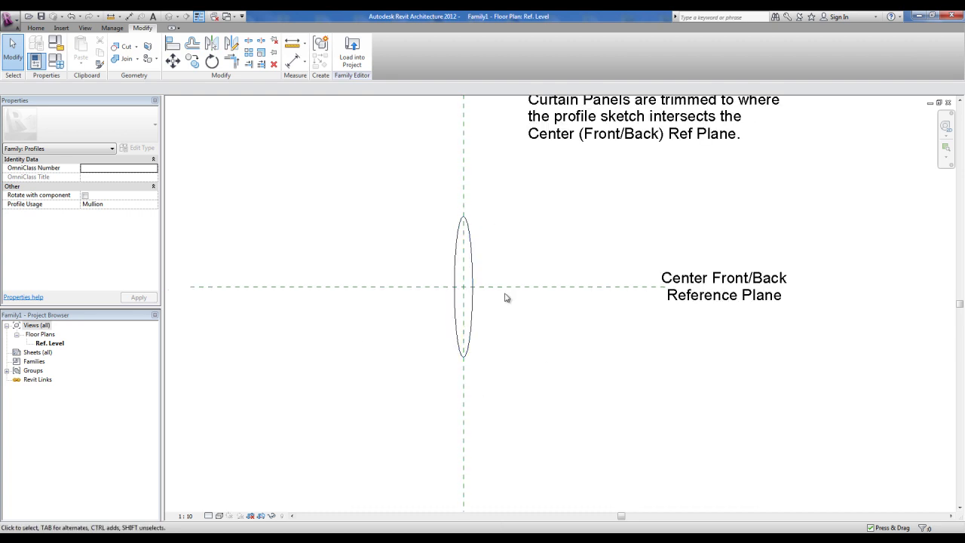
scroll(504, 313, "down", 1)
Save the family on the Desktop as MONTANTE CUSTOMIZADO.rfa
left_click(6, 23)
mouse_move(35, 132)
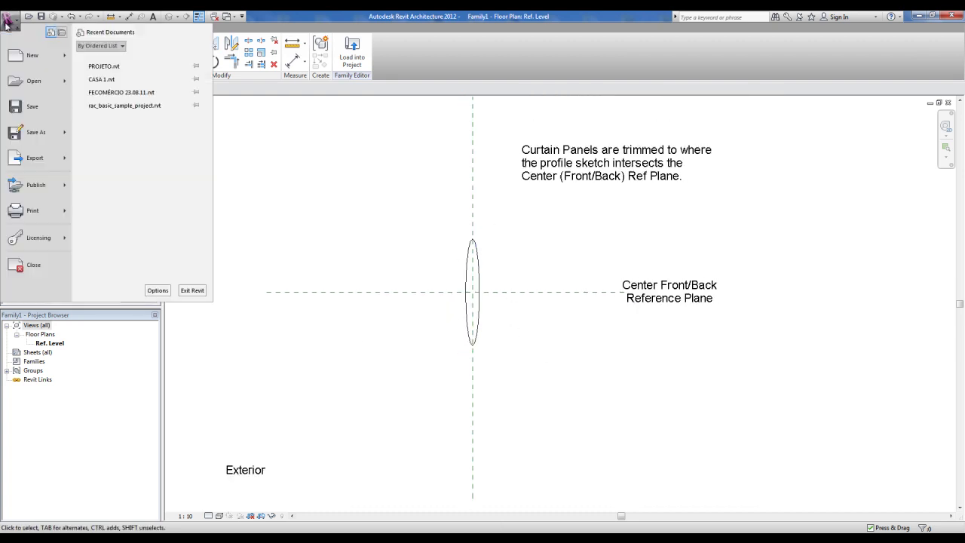
left_click(111, 104)
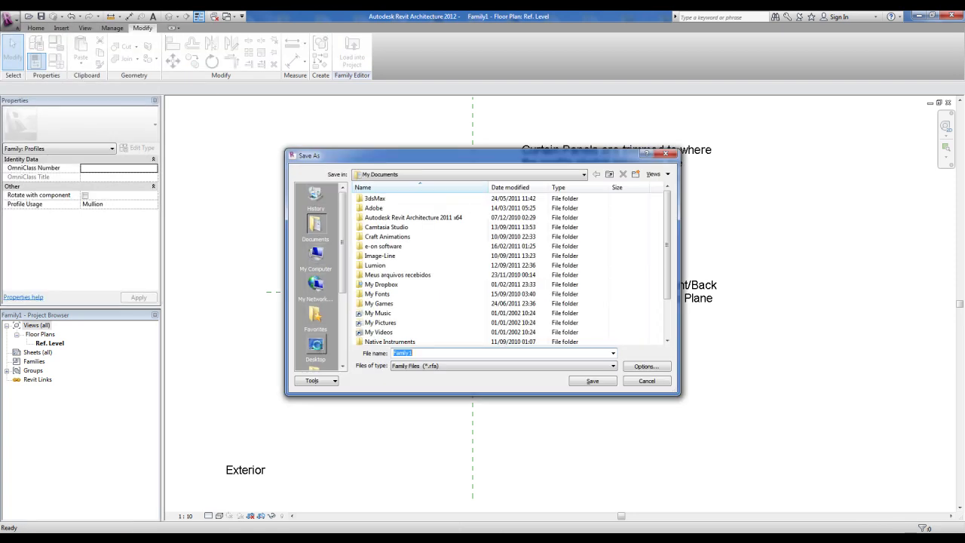
left_click(315, 348)
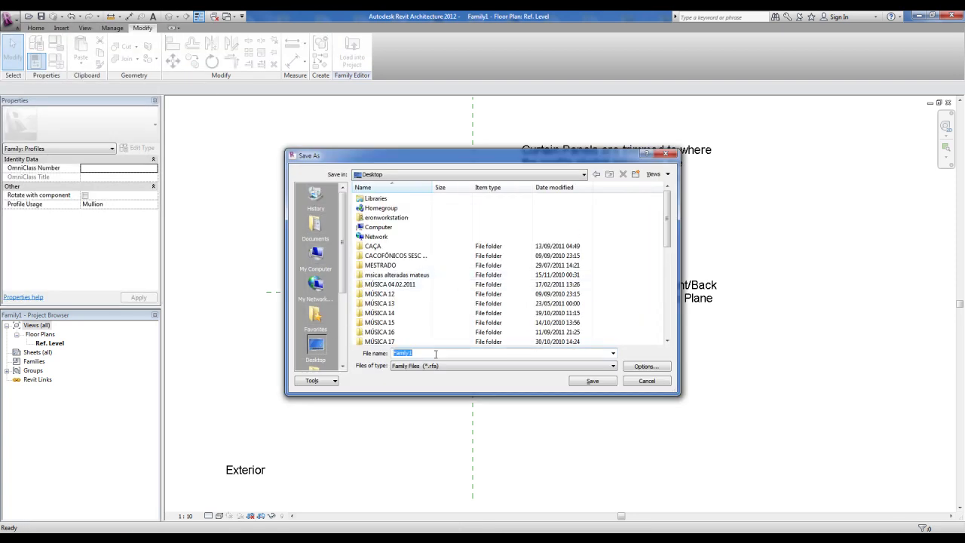
type("MONTANTE CUSTOMIZADO")
left_click(590, 381)
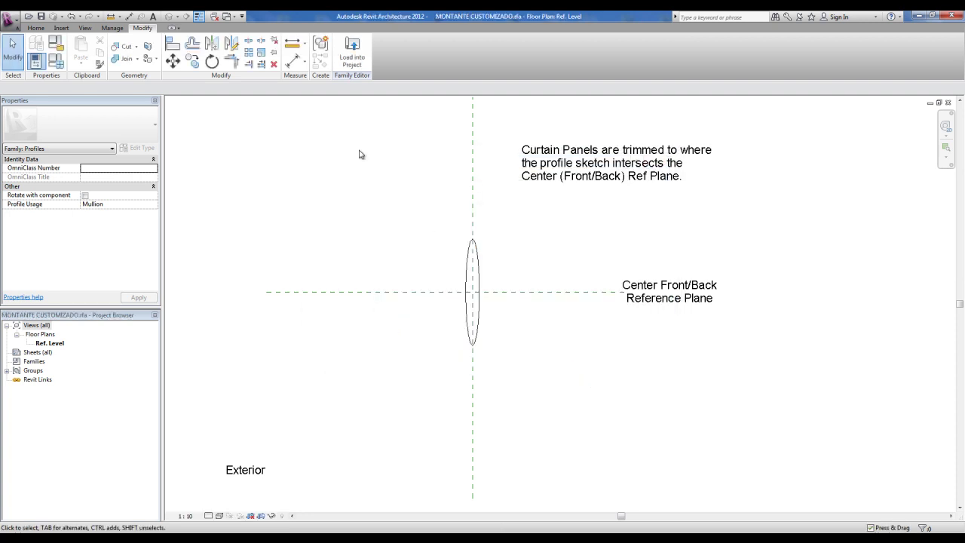
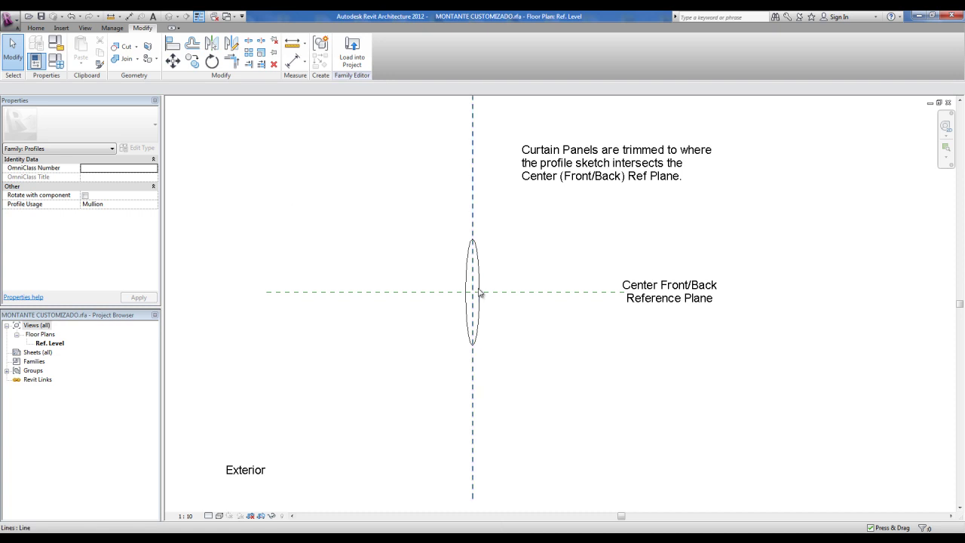
Load the MONTANTE CUSTOMIZADO profile into PROJETO and expand Curtain Wall Mullions > Rectangular Mullion
left_click(352, 63)
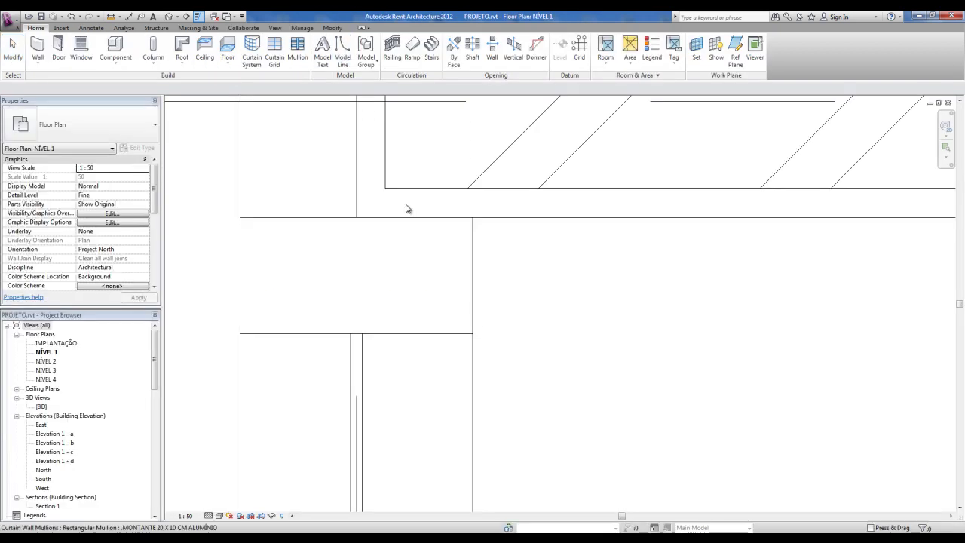
scroll(329, 326, "down", 3)
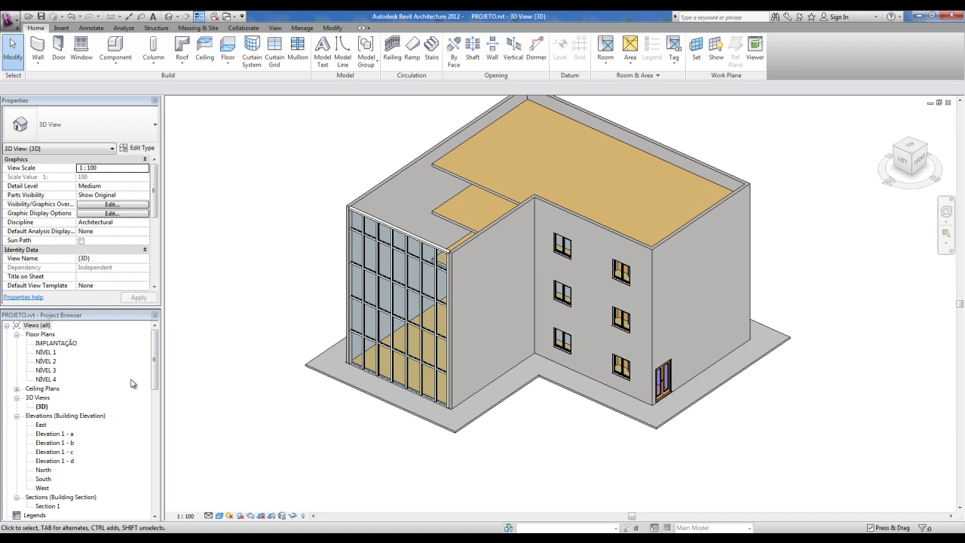
left_click_drag(155, 351, 147, 422)
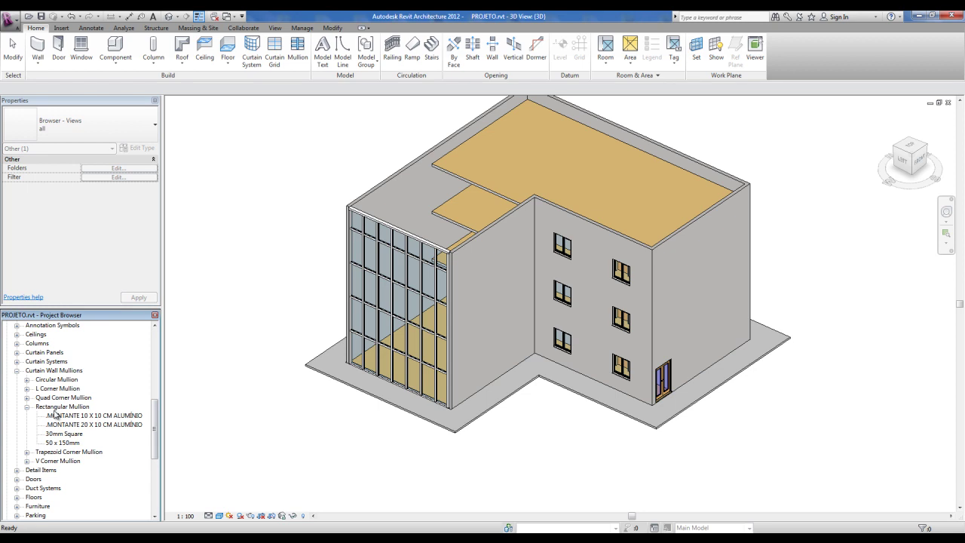
Duplicate .MONTANTE 10 X 10 CM ALUMÍNIO as a new mullion type named .MONTANTE CUSTOMIZADO
left_click(55, 415)
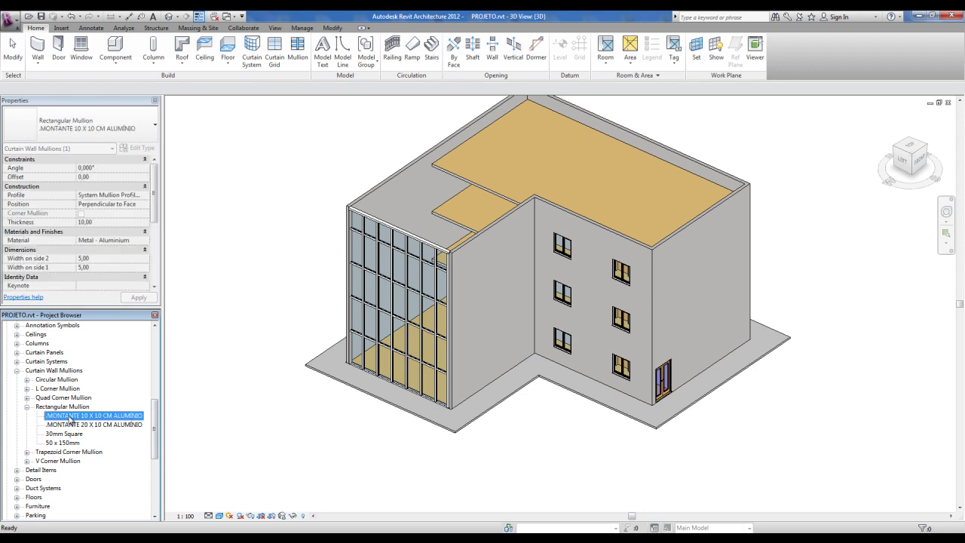
right_click(69, 419)
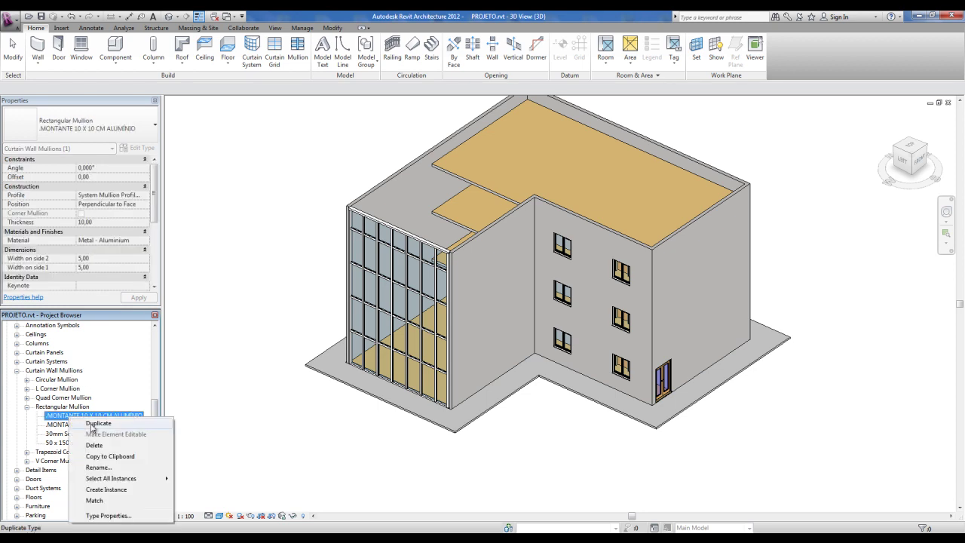
left_click(91, 425)
key("BackSpace")
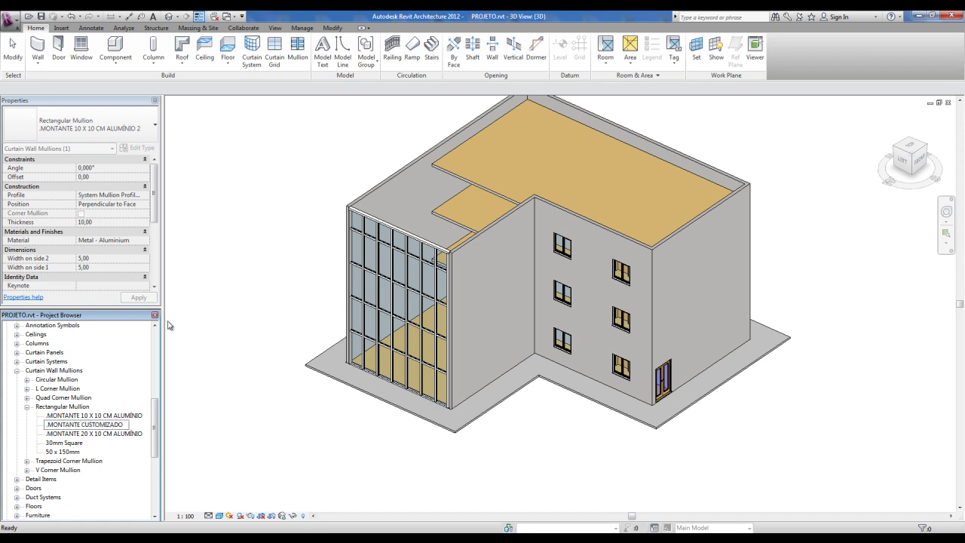
left_click(226, 374)
left_click(70, 436)
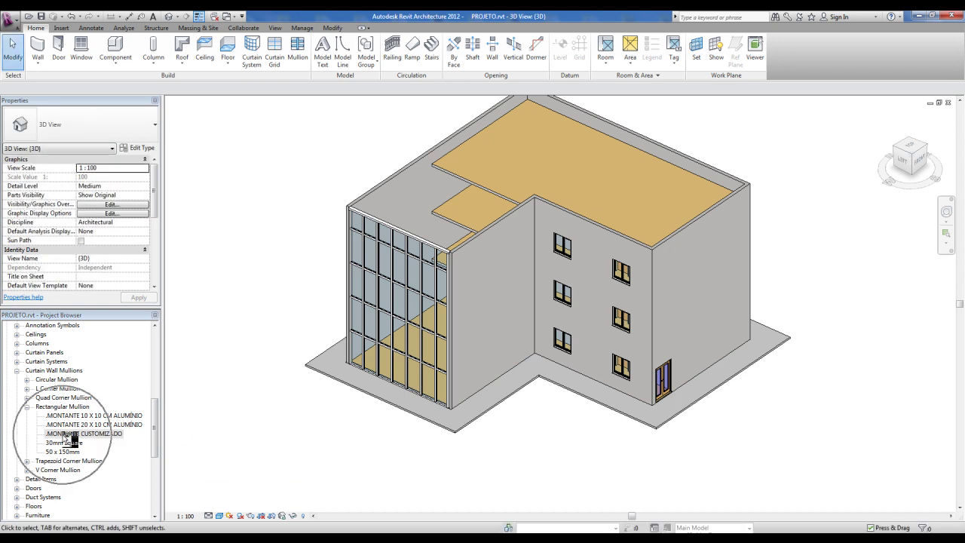
Set the .MONTANTE CUSTOMIZADO type's Profile to MONTANTE CUSTOMIZADO and confirm the type properties
double_click(69, 436)
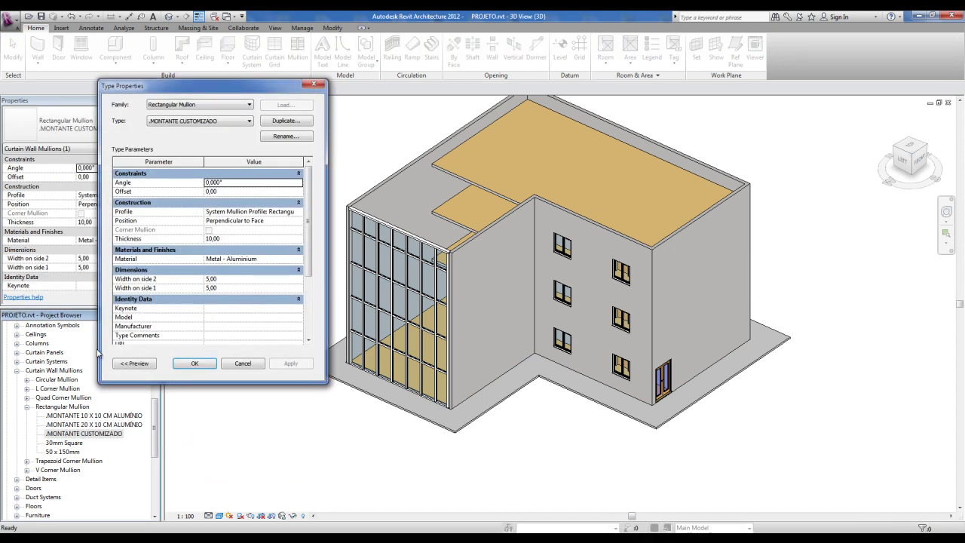
left_click(129, 218)
left_click(222, 213)
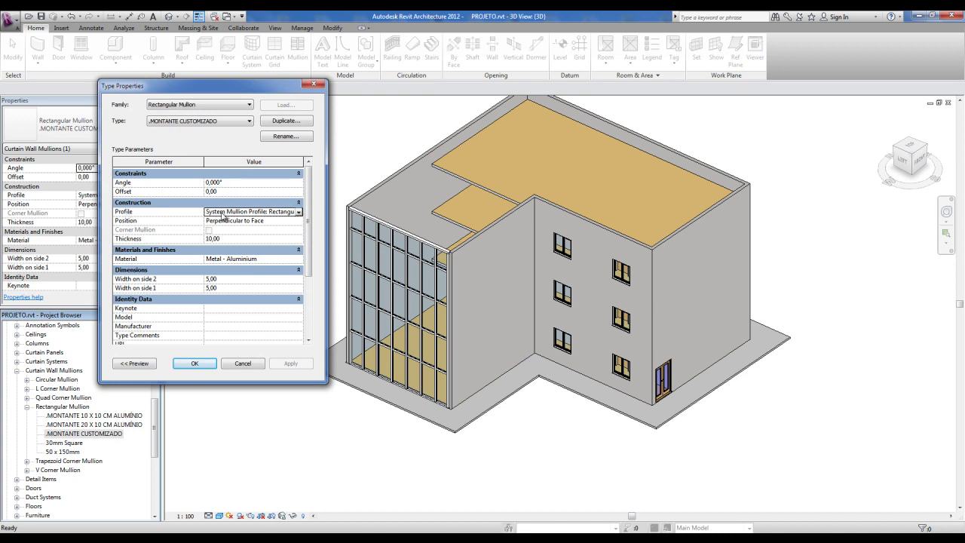
left_click(299, 213)
left_click(292, 227)
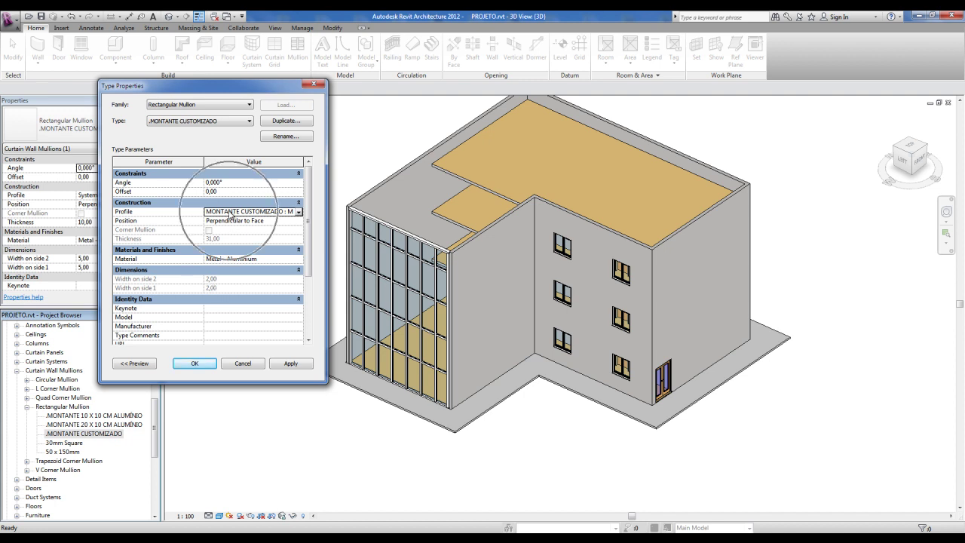
left_click(196, 364)
key("Escape")
scroll(383, 341, "up", 3)
Set the .PANO DE VIDRO curtain wall's Vertical Mullions Interior Type to .MONTANTE CUSTOMIZADO
middle_click_drag(377, 339, 381, 335, "shift")
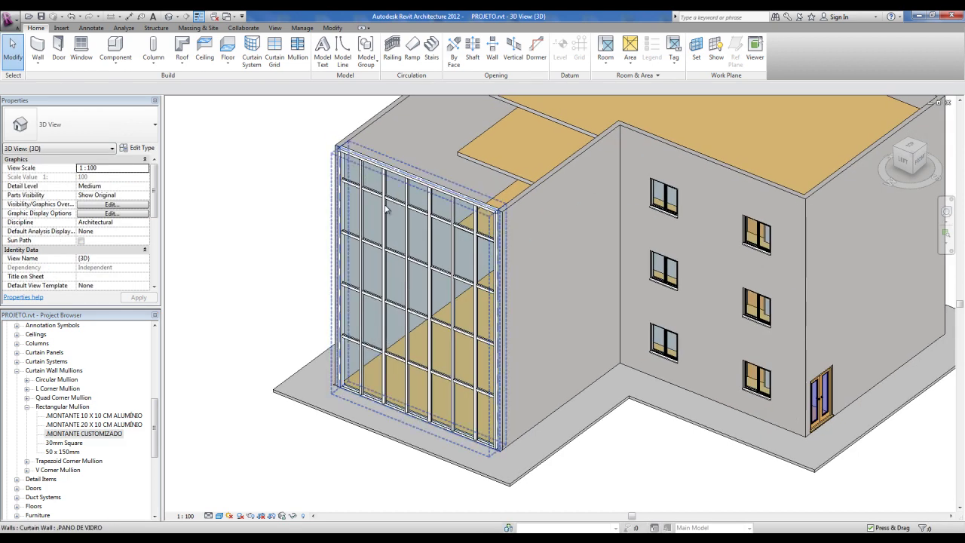
scroll(440, 162, "up", 1)
left_click(445, 178)
left_click(444, 178)
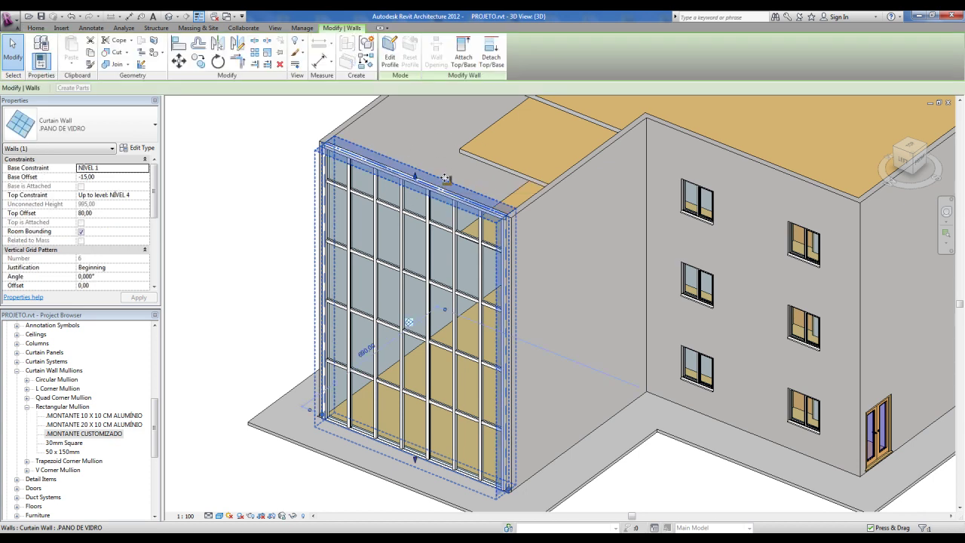
left_click(139, 149)
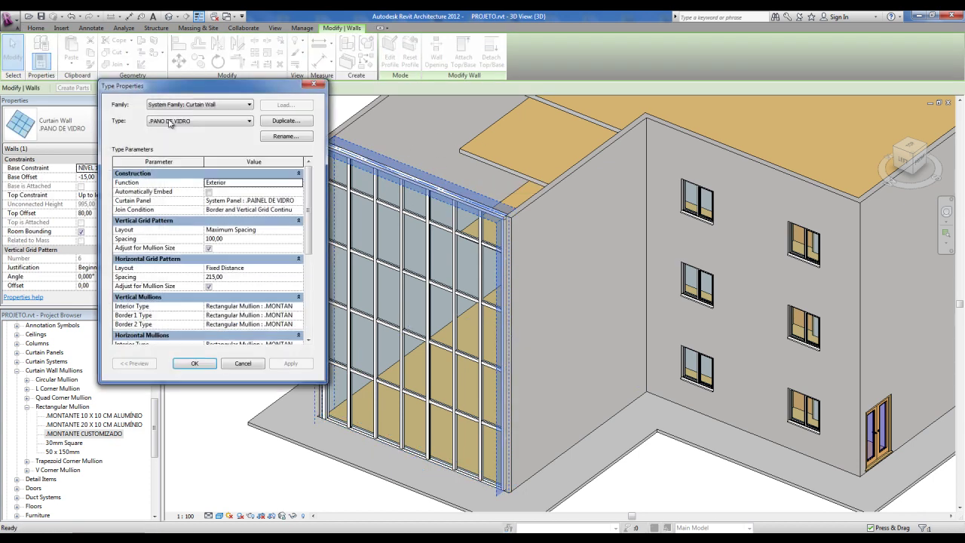
left_click_drag(241, 91, 214, 90)
scroll(158, 220, "down", 1)
scroll(158, 221, "down", 1)
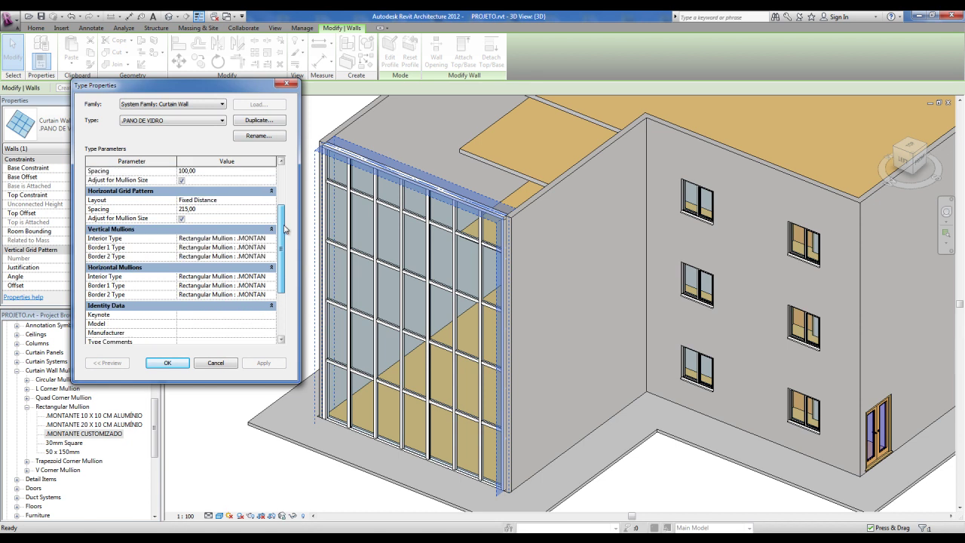
scroll(158, 220, "down", 1)
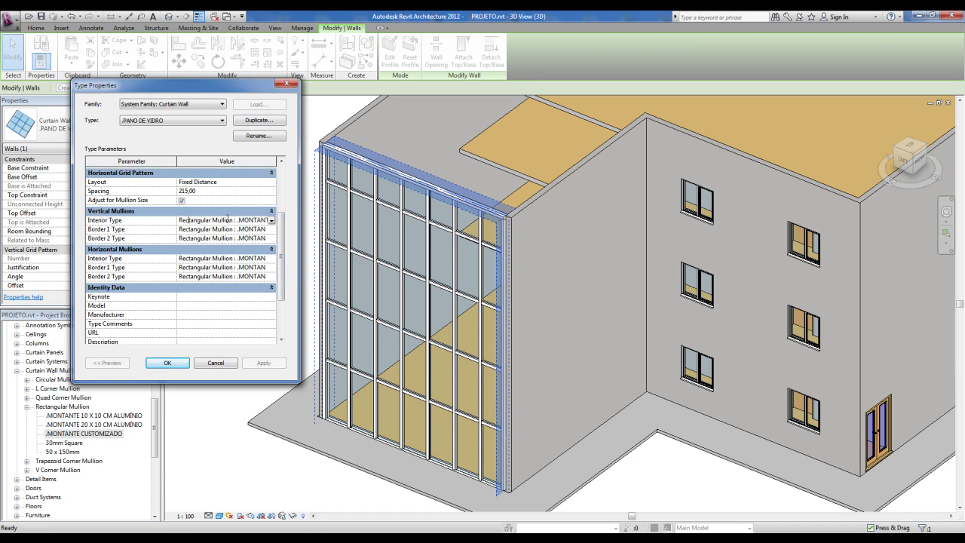
left_click(272, 221)
left_click(284, 255)
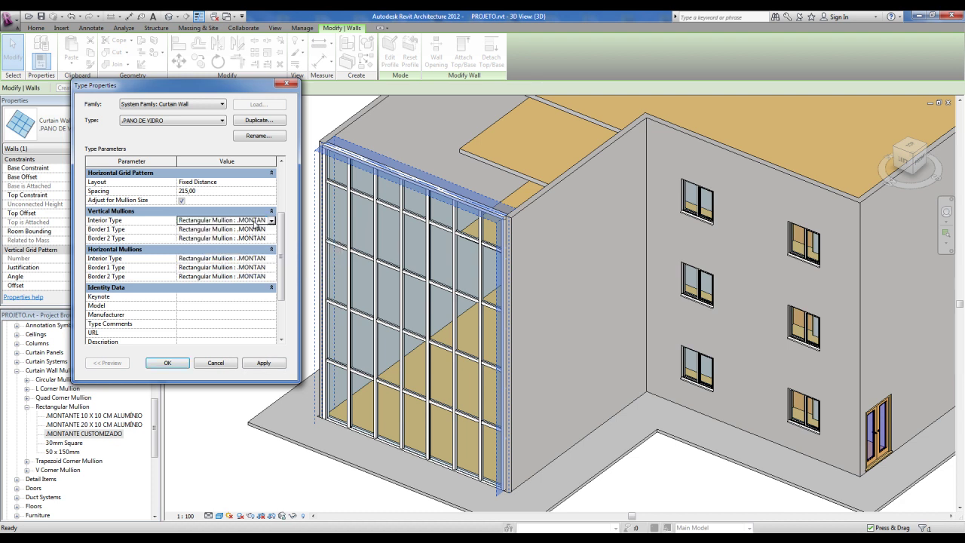
left_click(167, 362)
left_click(284, 315)
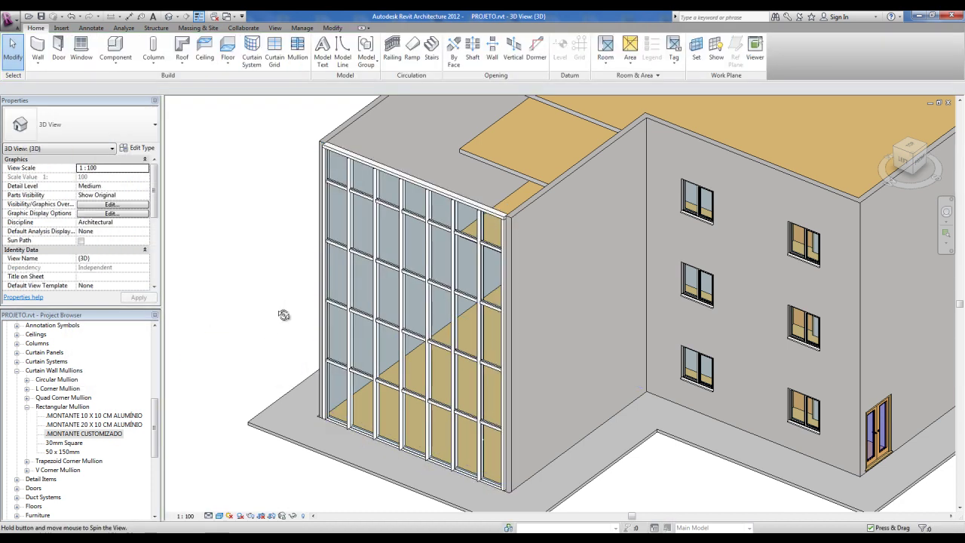
scroll(284, 324, "up", 1)
scroll(467, 446, "up", 3)
scroll(475, 448, "up", 3)
scroll(467, 446, "up", 2)
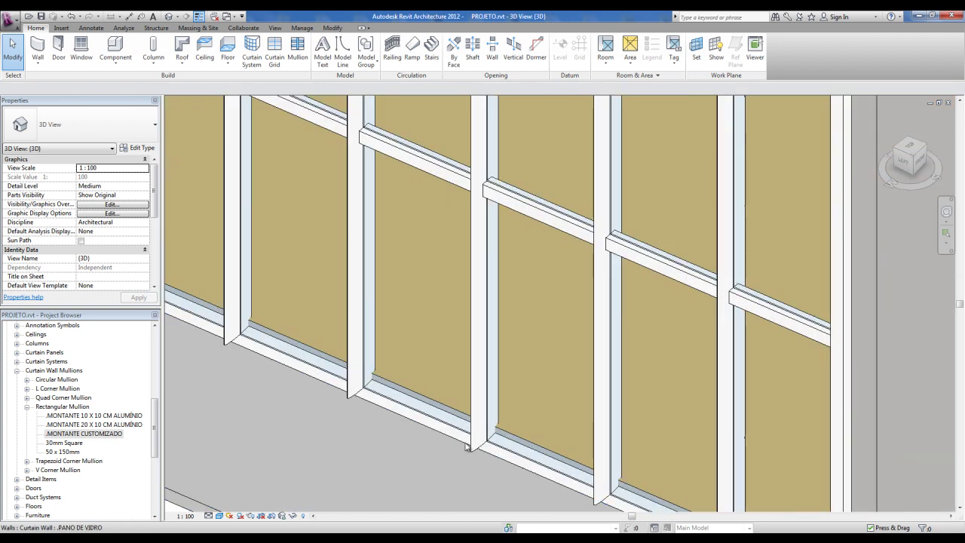
left_click_drag(153, 414, 154, 345)
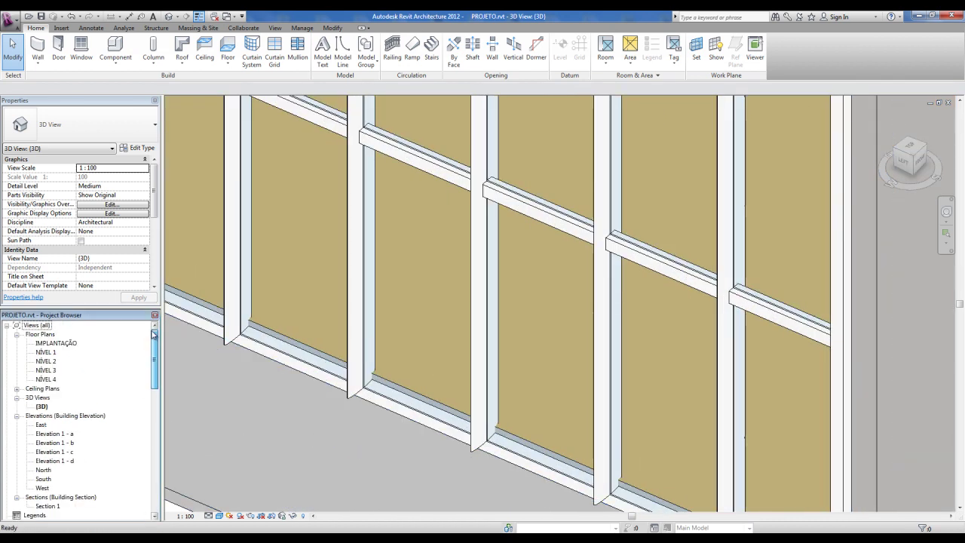
double_click(46, 352)
scroll(385, 332, "up", 3)
scroll(445, 358, "up", 3)
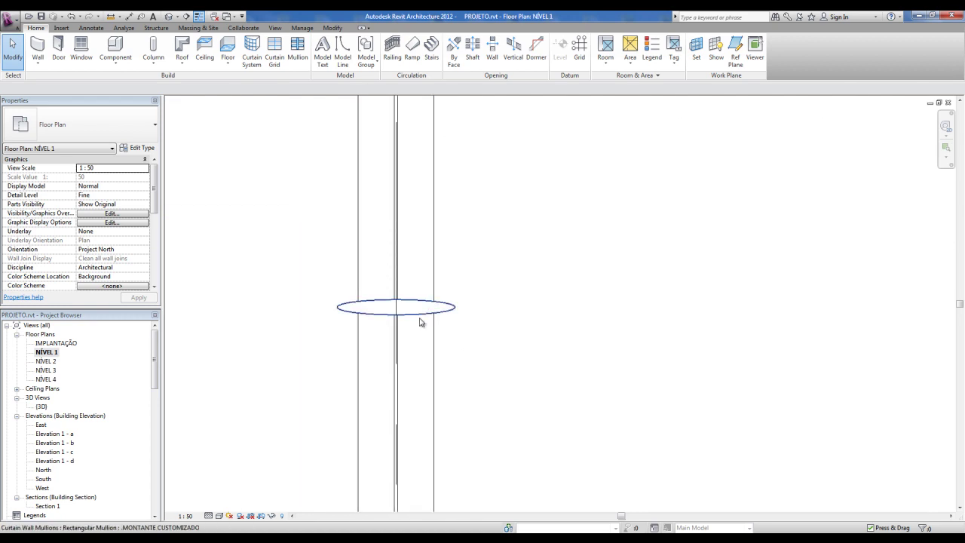
scroll(340, 303, "down", 2)
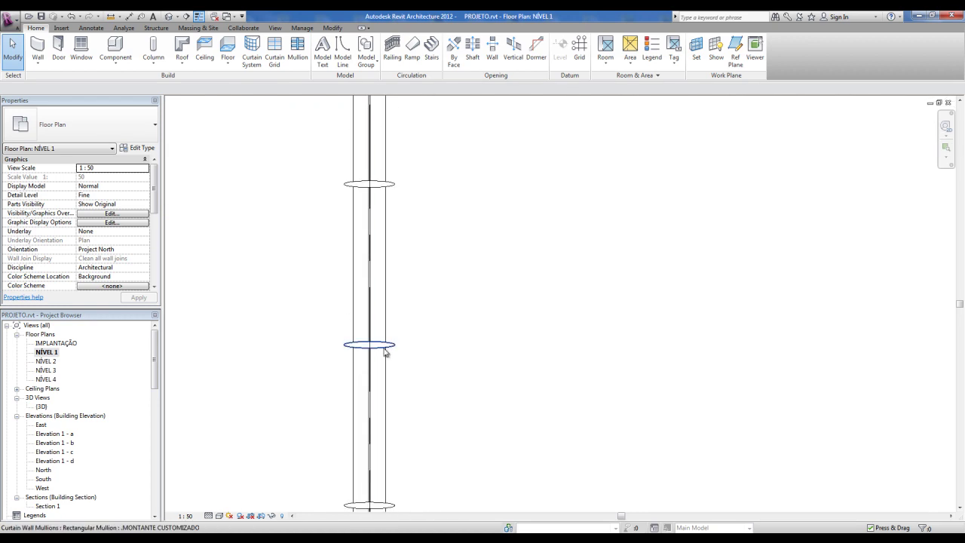
left_click(173, 21)
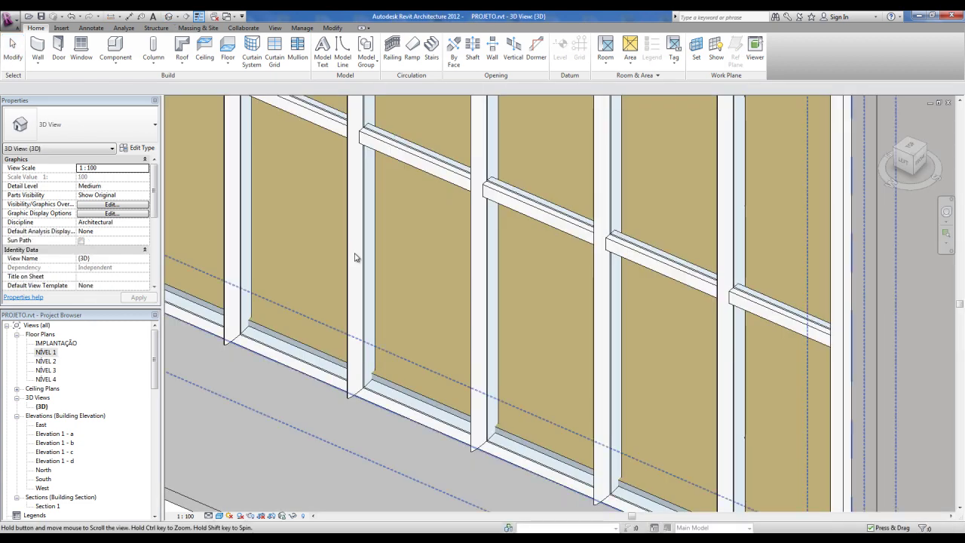
scroll(376, 255, "down", 2)
scroll(421, 322, "down", 2)
scroll(420, 322, "down", 1)
scroll(378, 295, "down", 2)
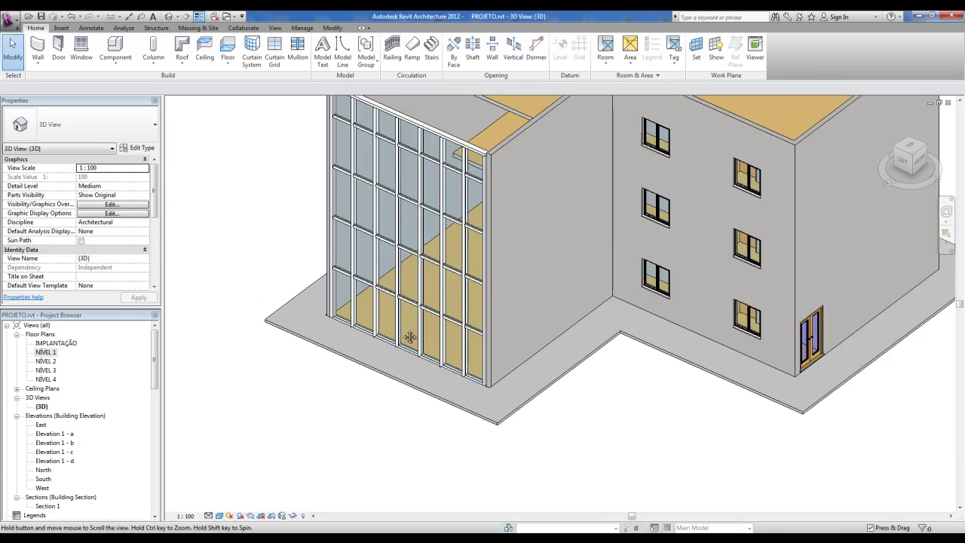
scroll(324, 260, "down", 1)
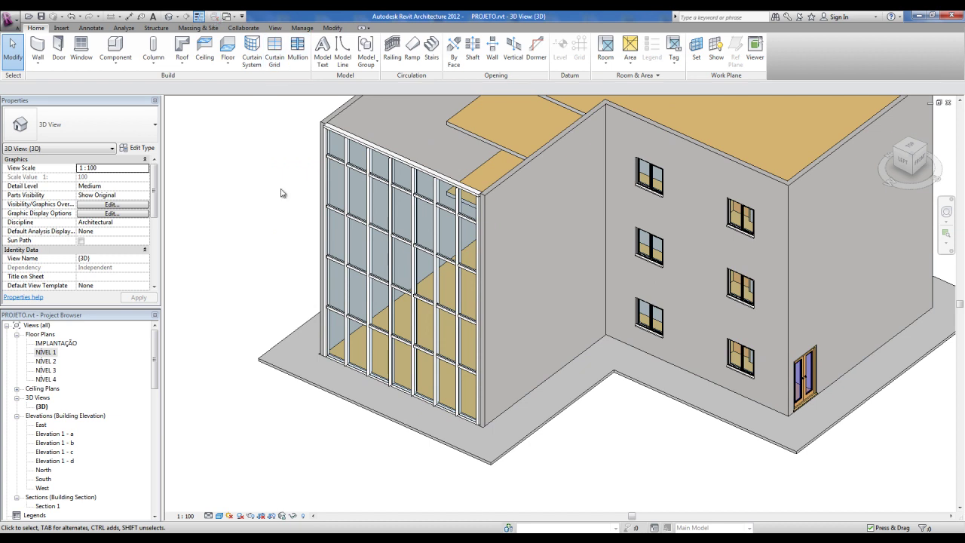
Stretch the profile ellipse upward in MONTANTE CUSTOMIZADO.rfa and reload it, overwriting the existing version
key("ctrl+Tab")
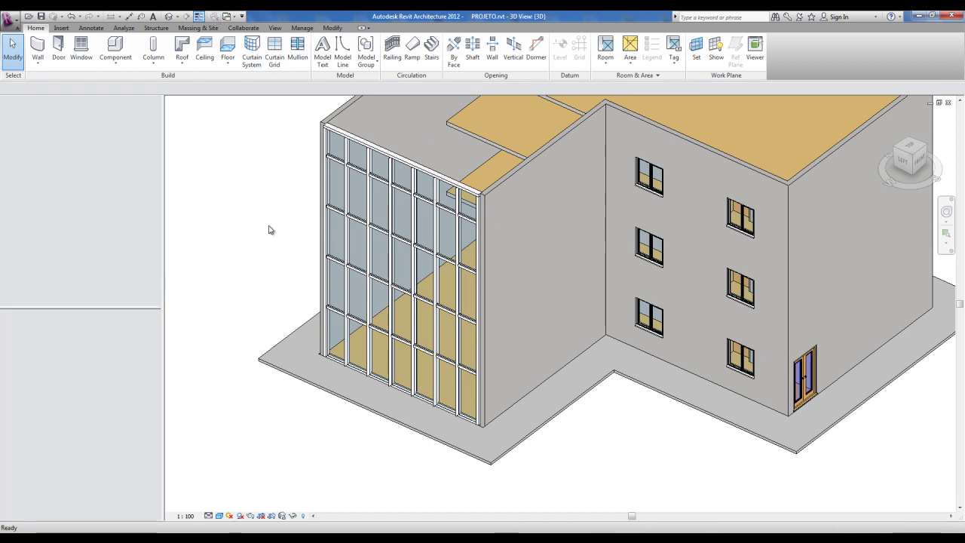
left_click(477, 269)
left_click_drag(473, 240, 473, 117)
left_click(400, 187)
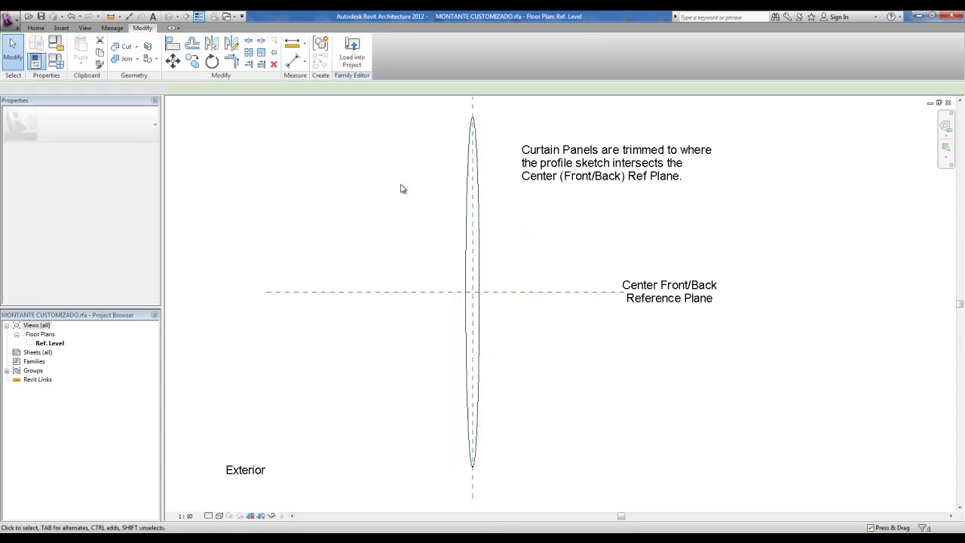
left_click(357, 65)
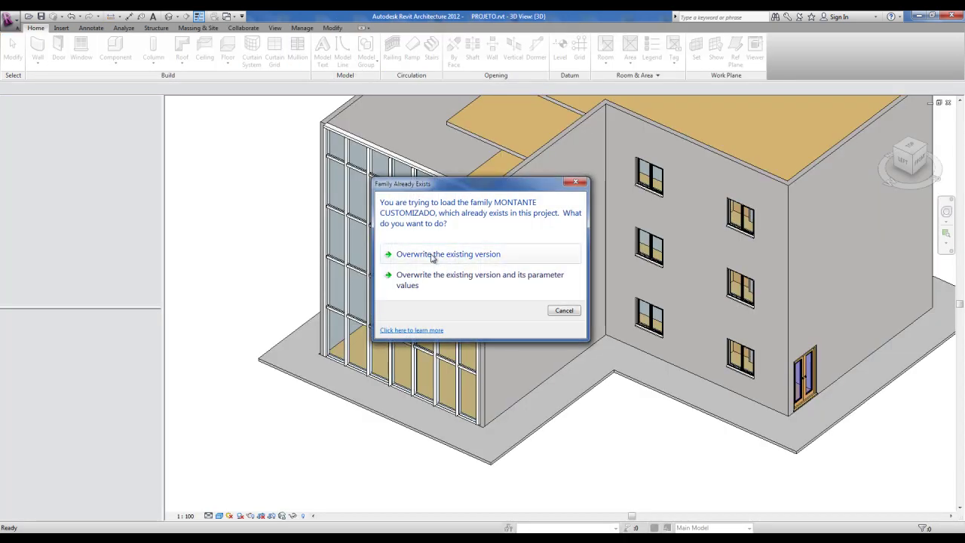
left_click(434, 258)
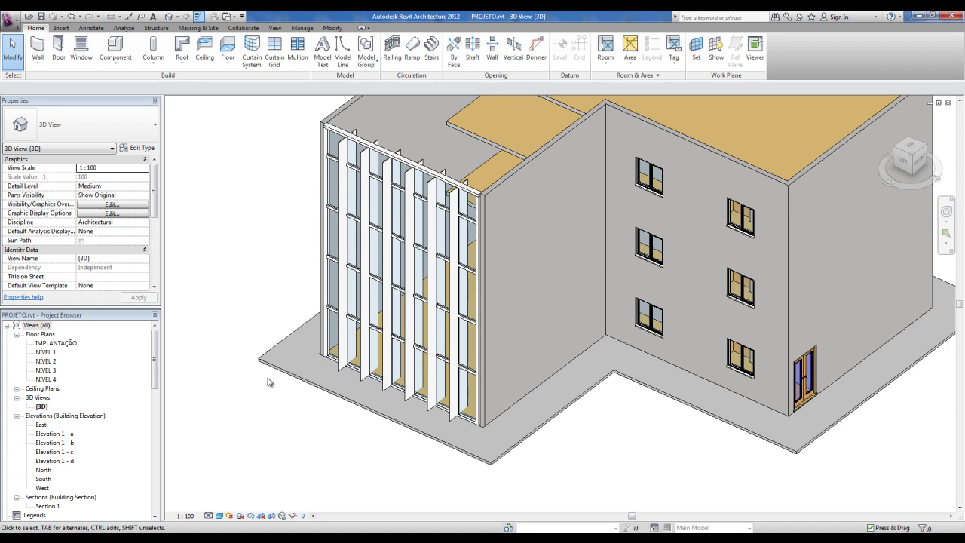
Rotate the profile ellipse about 30° and reload it into the project, overwriting the family
key("ctrl+Tab")
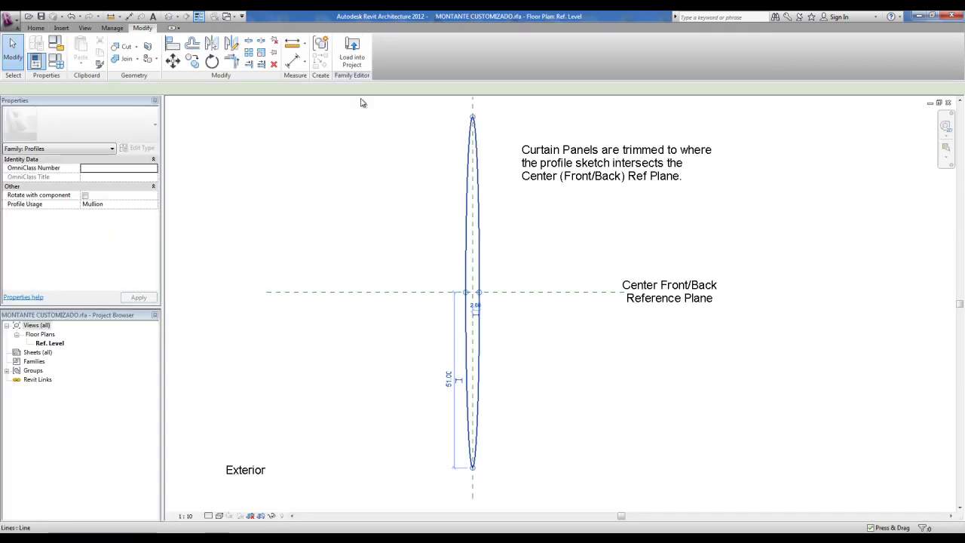
key("r")
key("o")
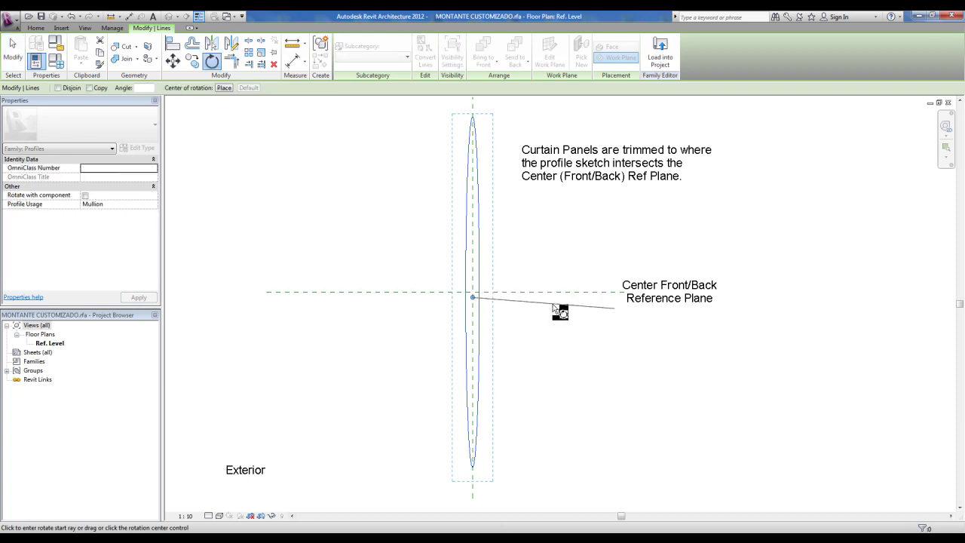
left_click(556, 315)
left_click(543, 267)
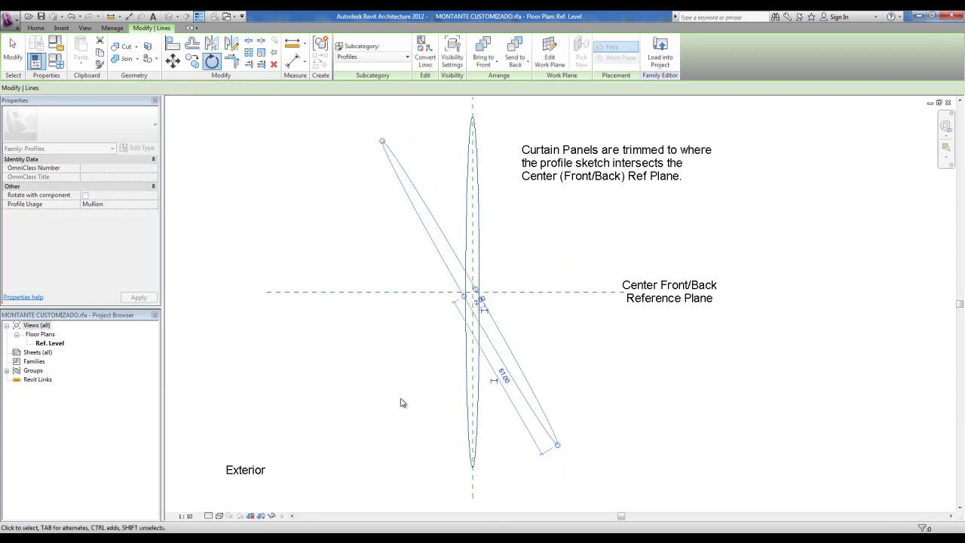
left_click(402, 403)
left_click(365, 56)
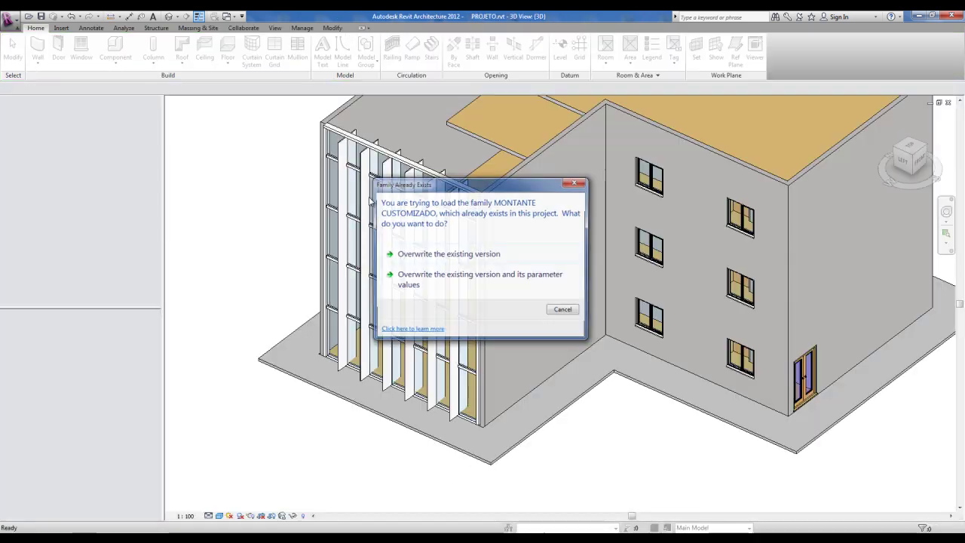
left_click(415, 255)
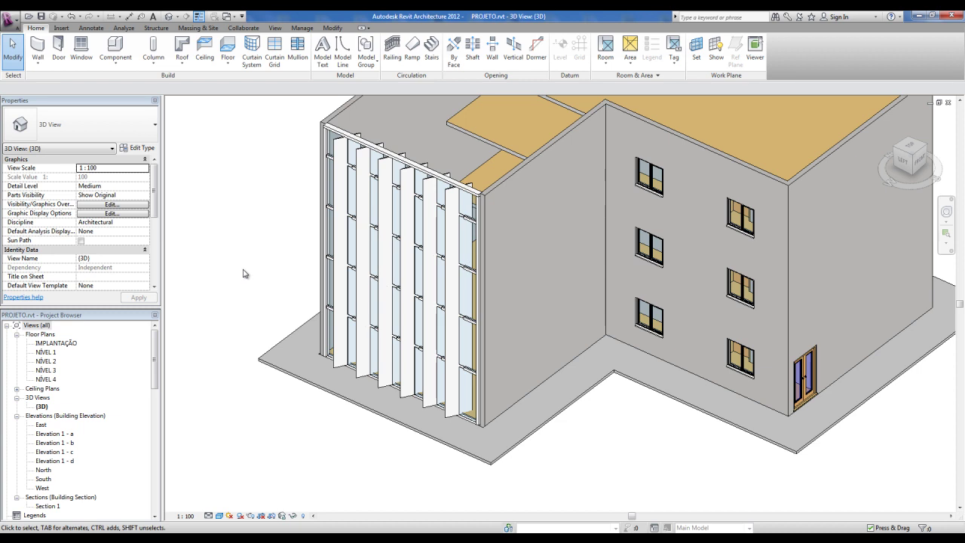
Undo the rotation to make the ellipse vertical again, then reload and overwrite the profile
key("ctrl+Tab")
key("ctrl+z")
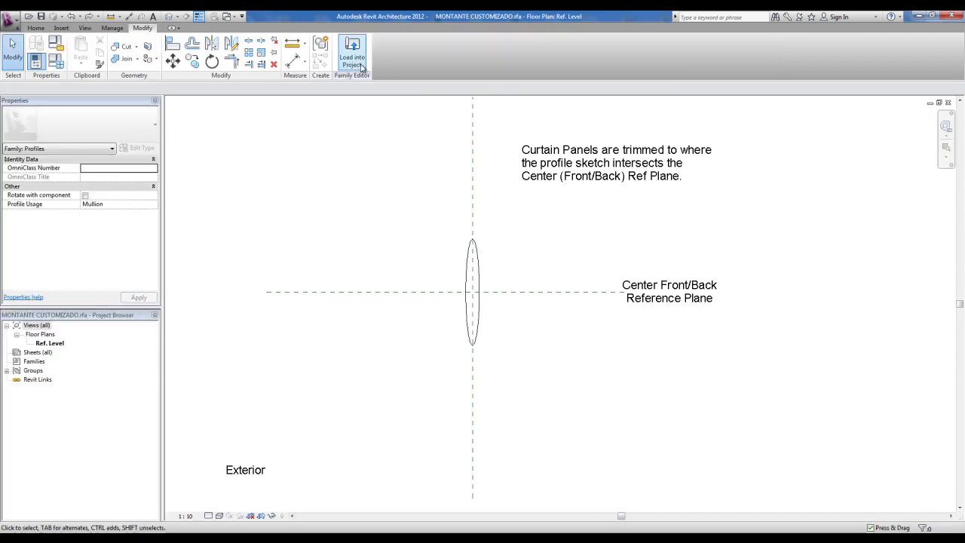
left_click(351, 51)
left_click(419, 257)
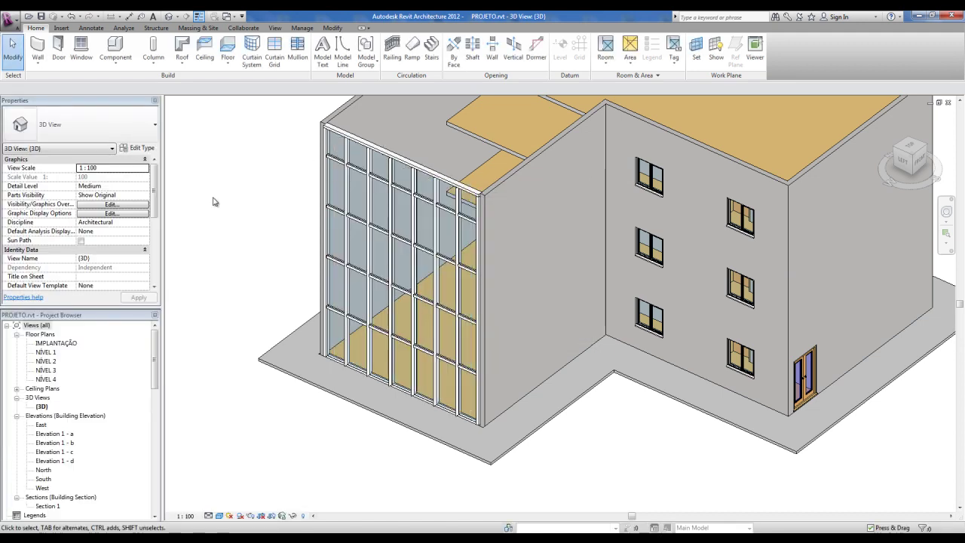
Orbit and zoom around the glass facade, starting and then cancelling a door placement
mouse_move(285, 223)
middle_mouse_down("shift")
mouse_move(329, 311)
mouse_move(408, 294)
mouse_move(369, 269)
middle_mouse_up("shift")
left_click(408, 294)
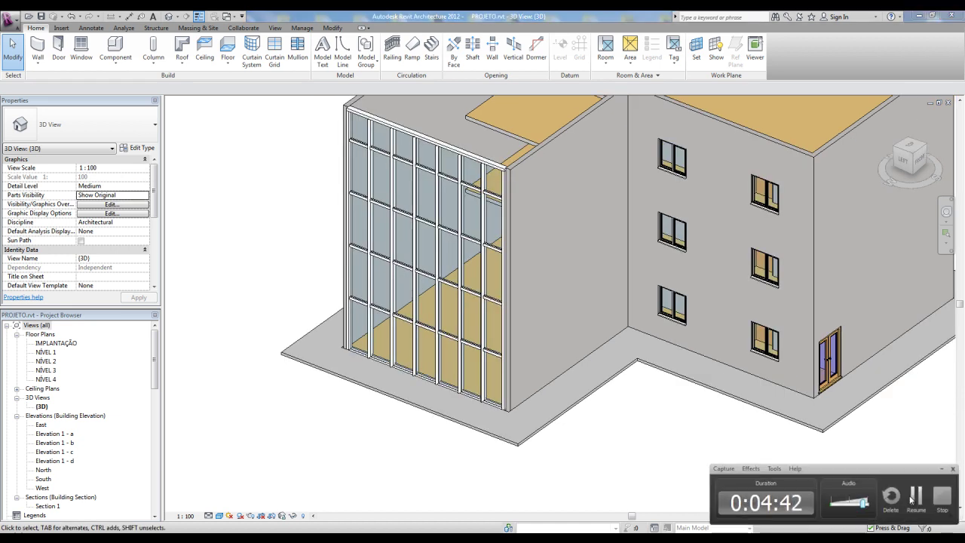
middle_click_drag(551, 405, 554, 424)
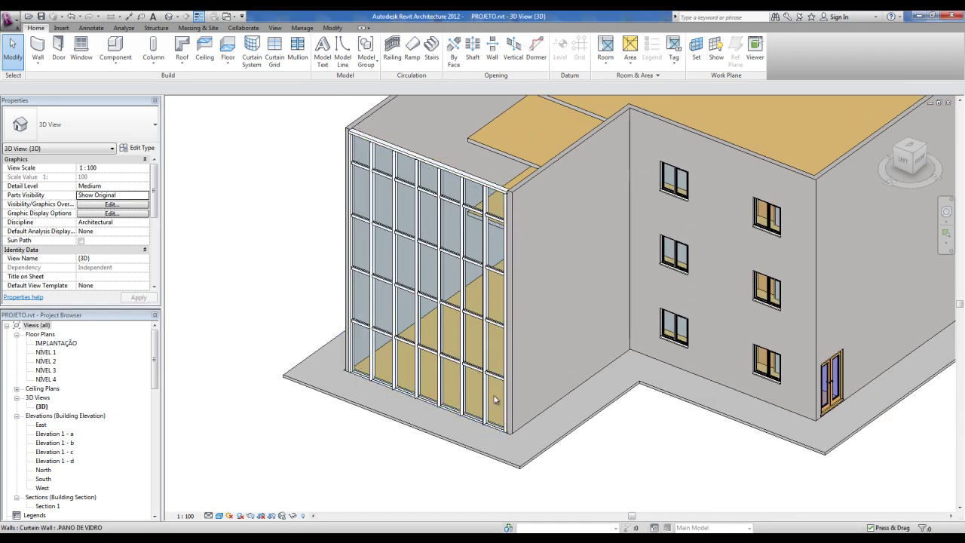
scroll(483, 396, "up", 1)
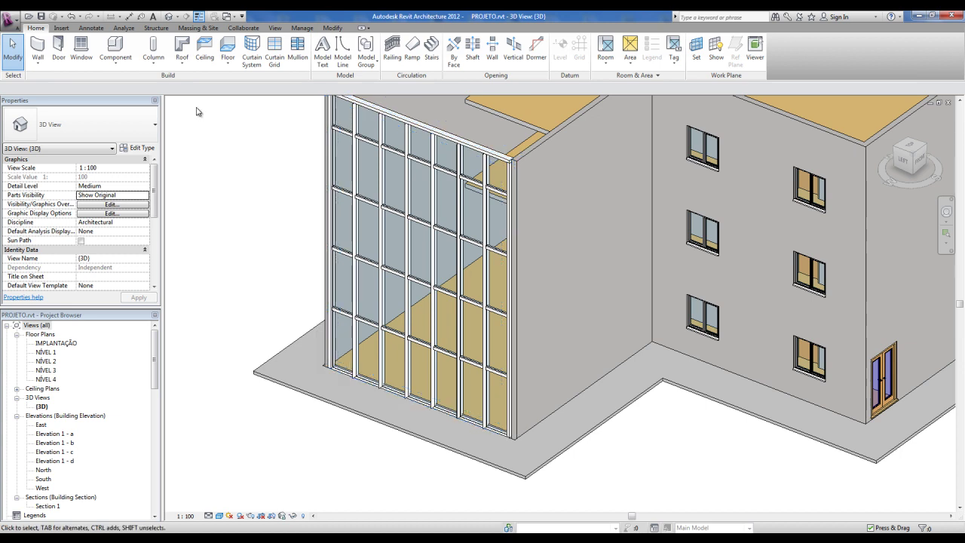
left_click(58, 46)
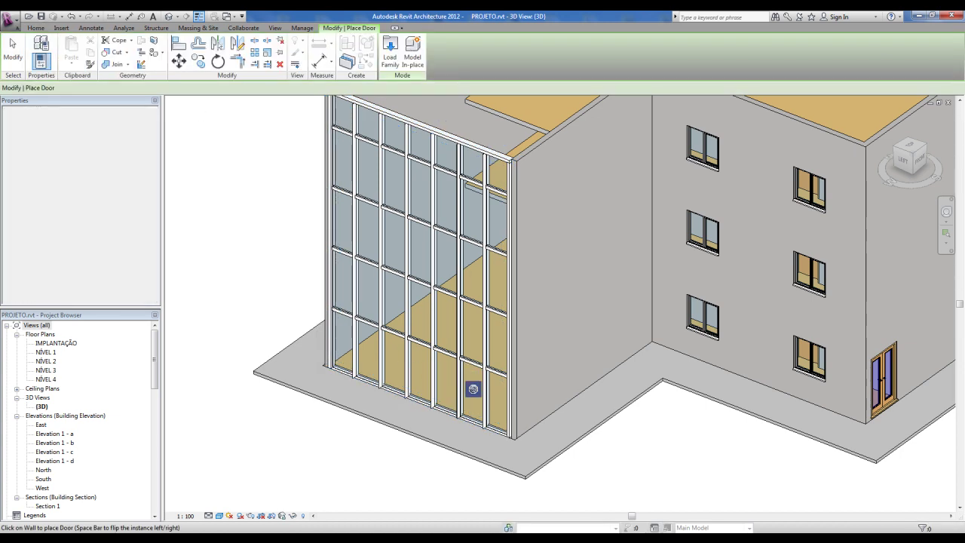
key("Escape")
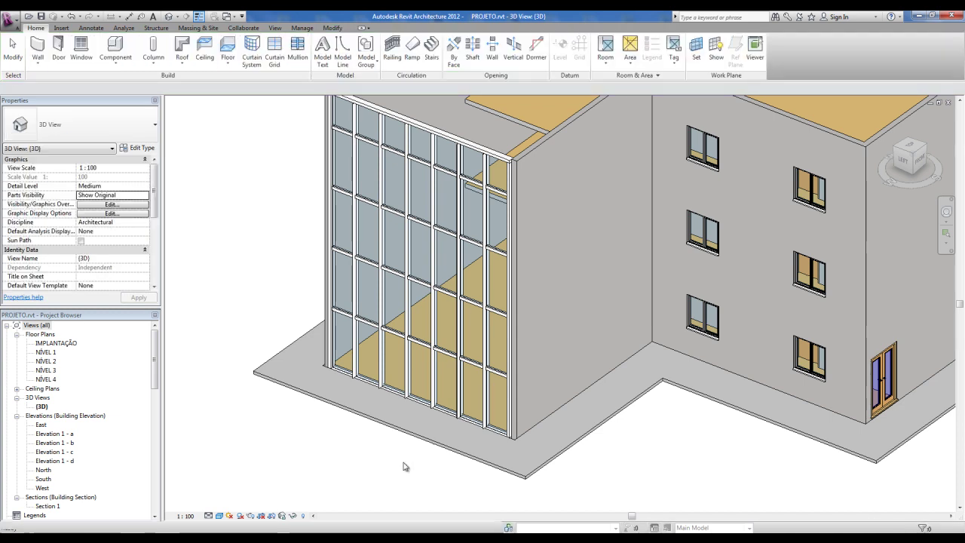
middle_click_drag(421, 442, 414, 445, "shift")
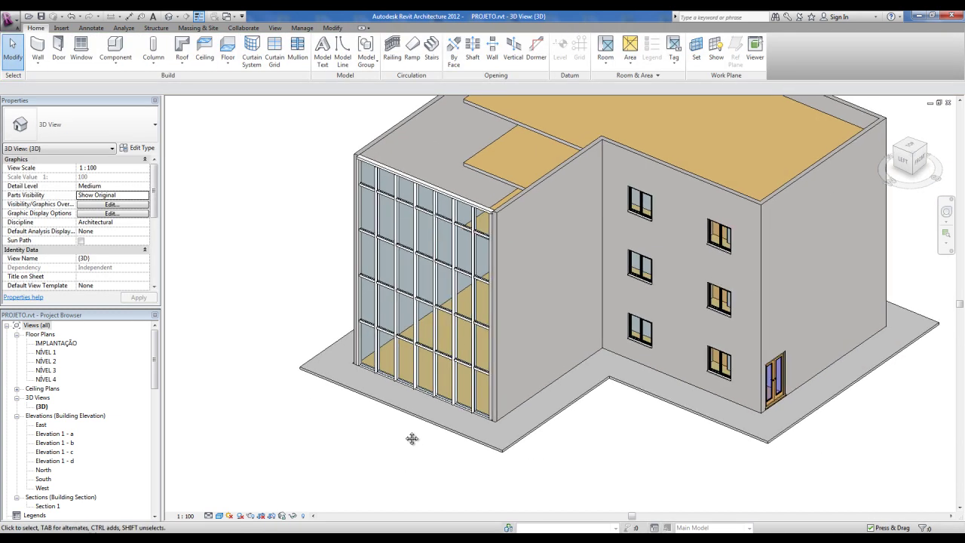
scroll(453, 423, "up", 3)
scroll(452, 355, "up", 3)
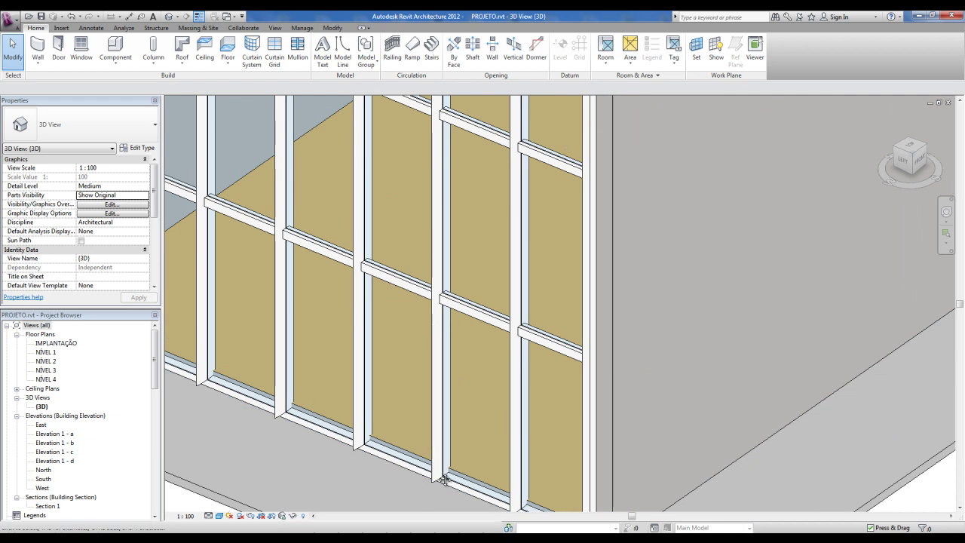
scroll(438, 355, "up", 2)
scroll(447, 396, "up", 1)
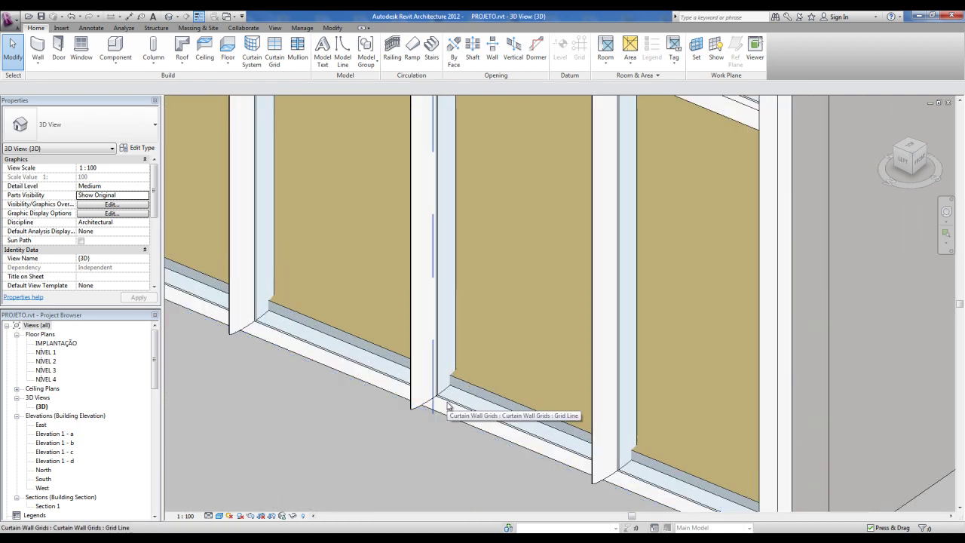
Select the curtain wall to reveal its grid lines, then open Insert > Load Family
left_click(448, 404)
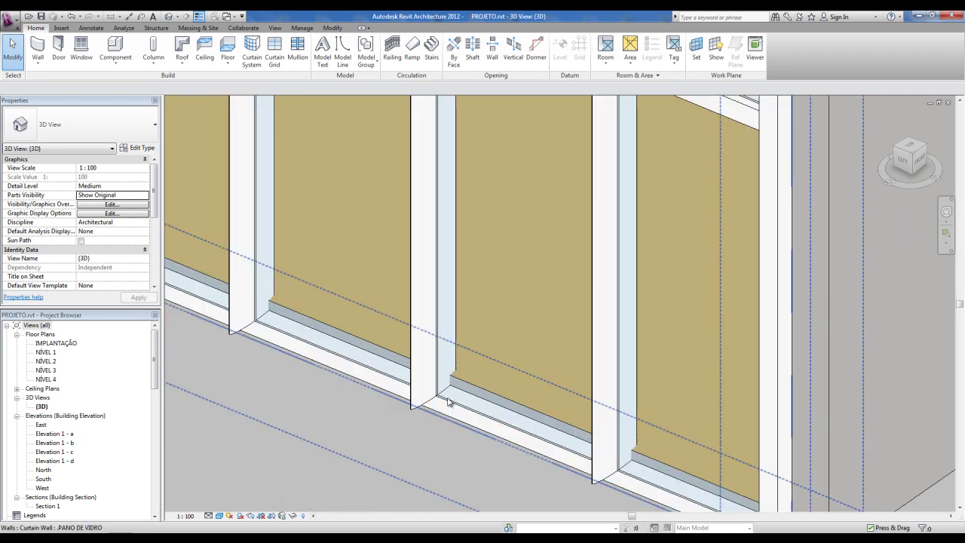
mouse_move(448, 403)
middle_mouse_down()
mouse_move(524, 269)
mouse_move(489, 253)
middle_mouse_up()
scroll(489, 253, "down", 2)
scroll(500, 250, "down", 3)
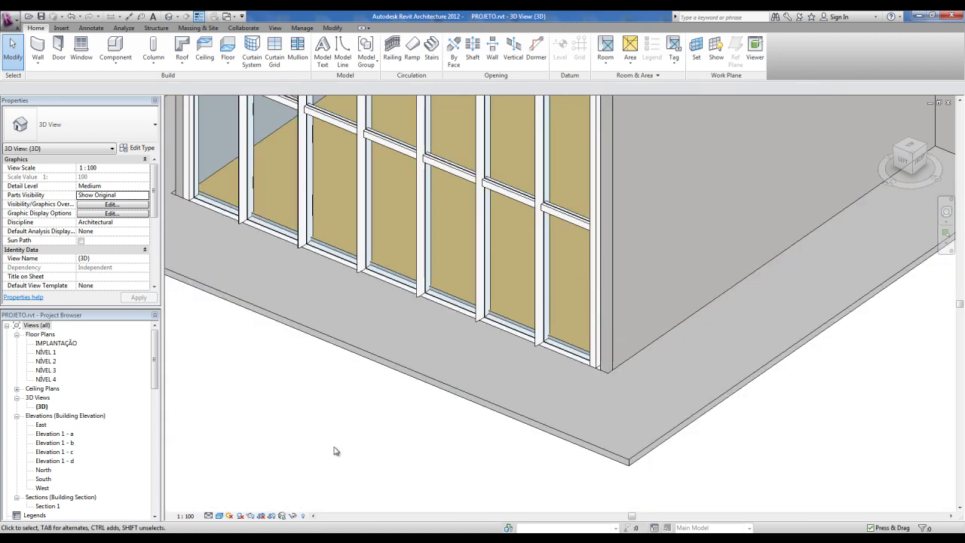
scroll(331, 450, "down", 1)
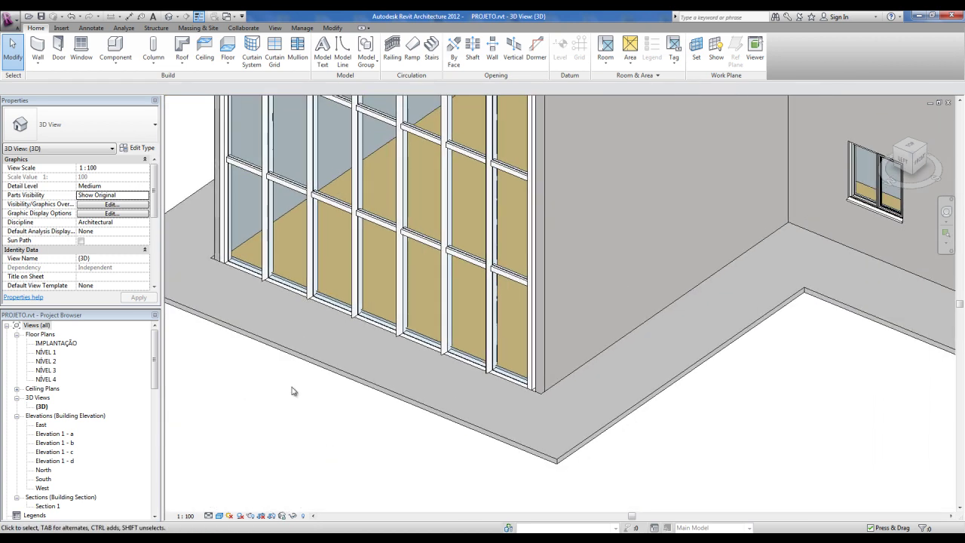
left_click(60, 29)
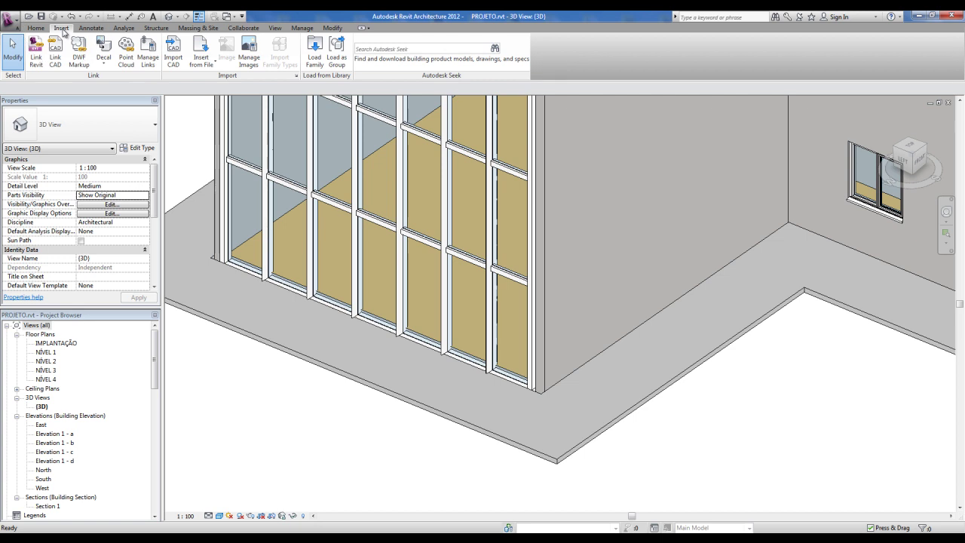
left_click(318, 65)
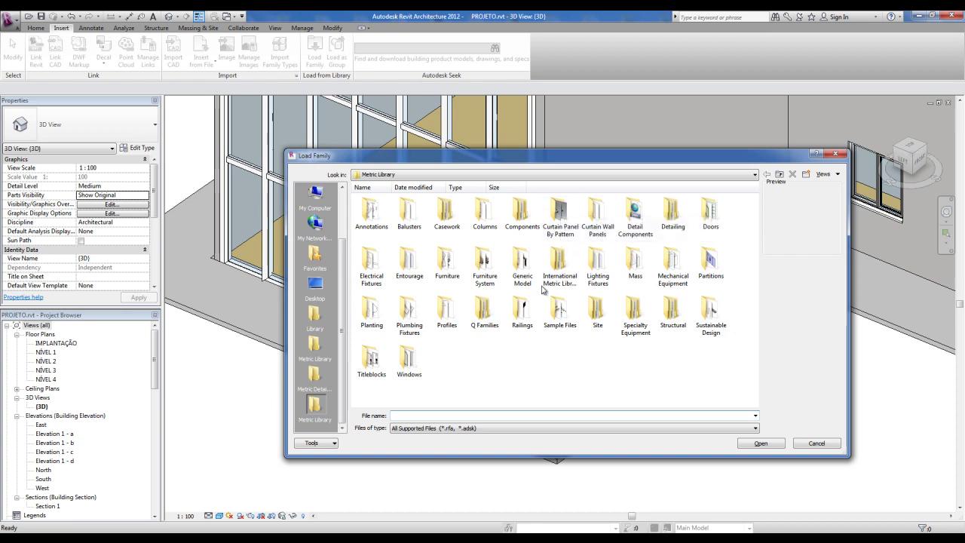
Load Sgl Glass (1).rfa from the Curtain Wall Panels library folder
double_click(601, 217)
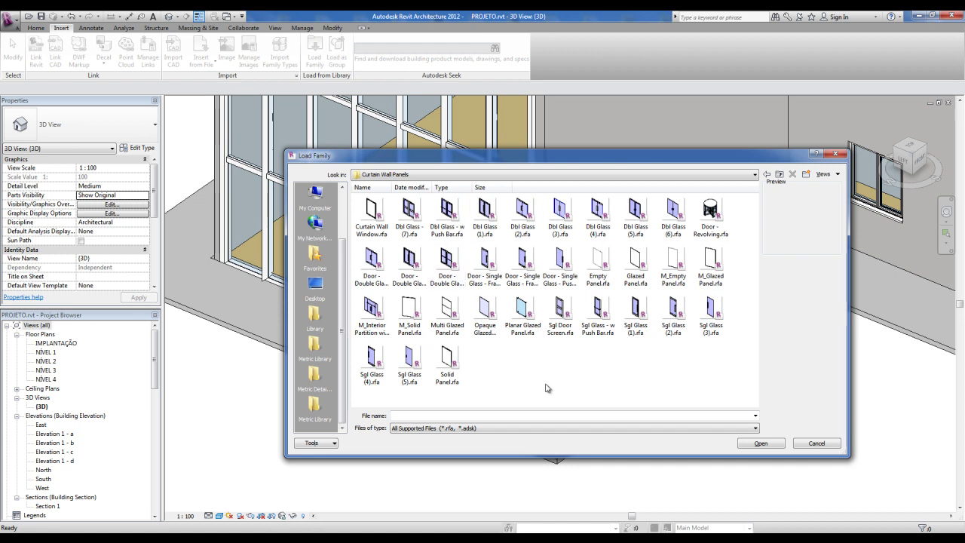
left_click(707, 330)
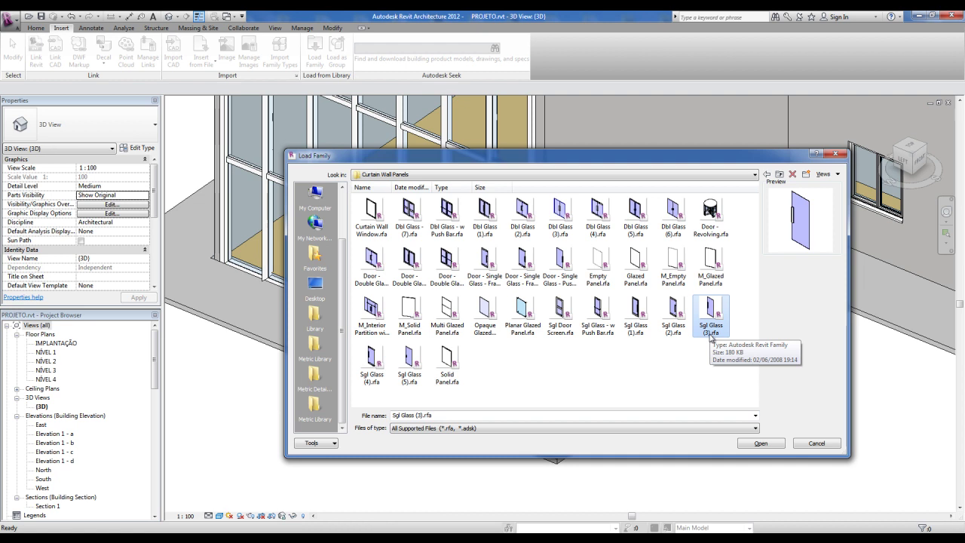
left_click(636, 337)
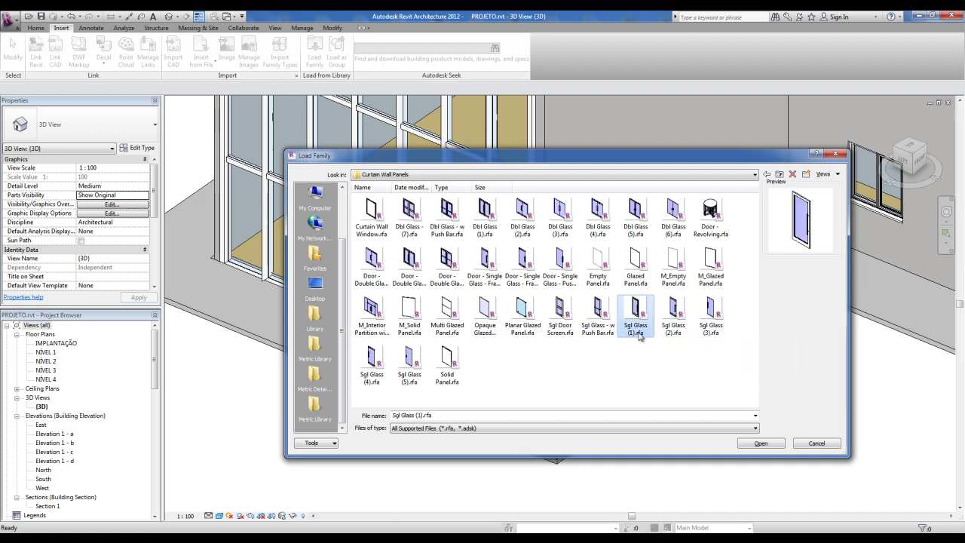
left_click(758, 443)
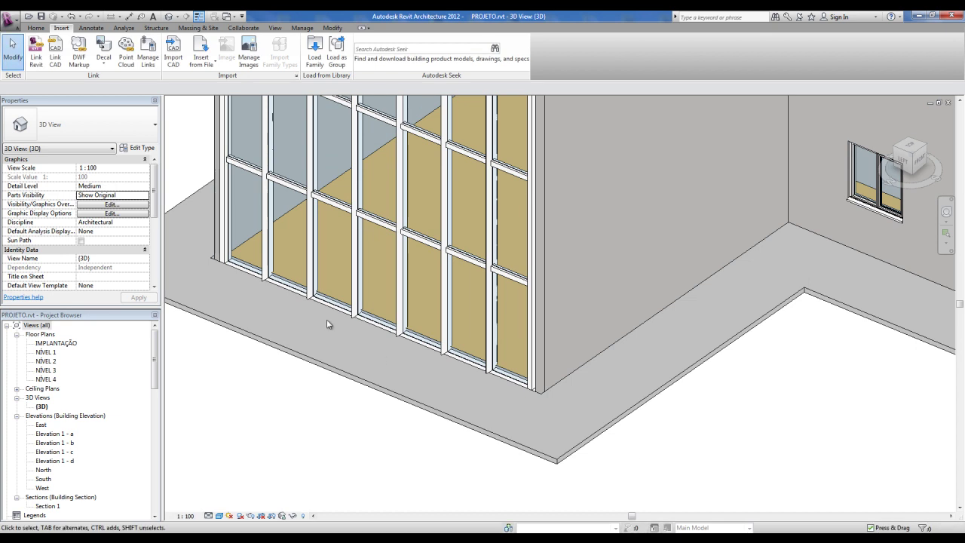
scroll(398, 302, "down", 2)
middle_click_drag(517, 414, 492, 456)
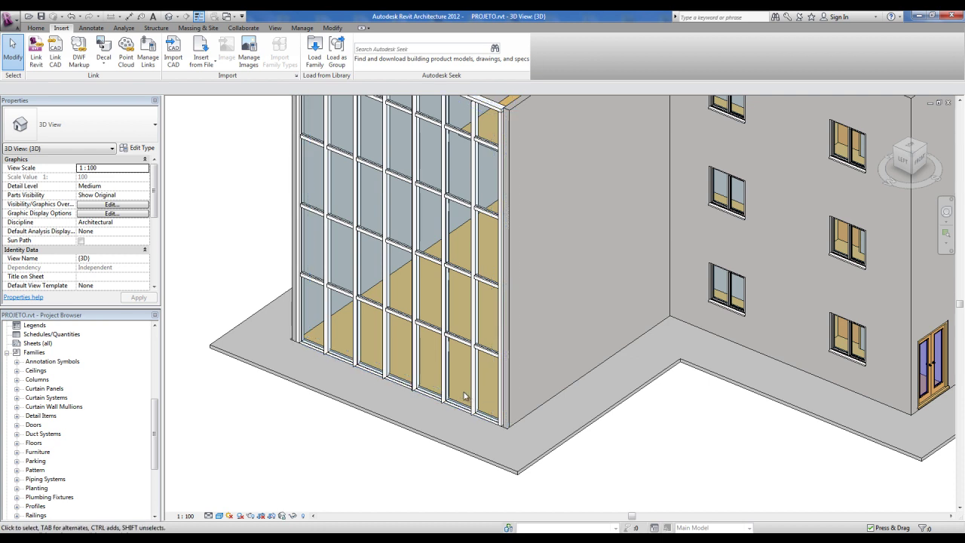
middle_click_drag(451, 430, 476, 414)
scroll(485, 358, "up", 2)
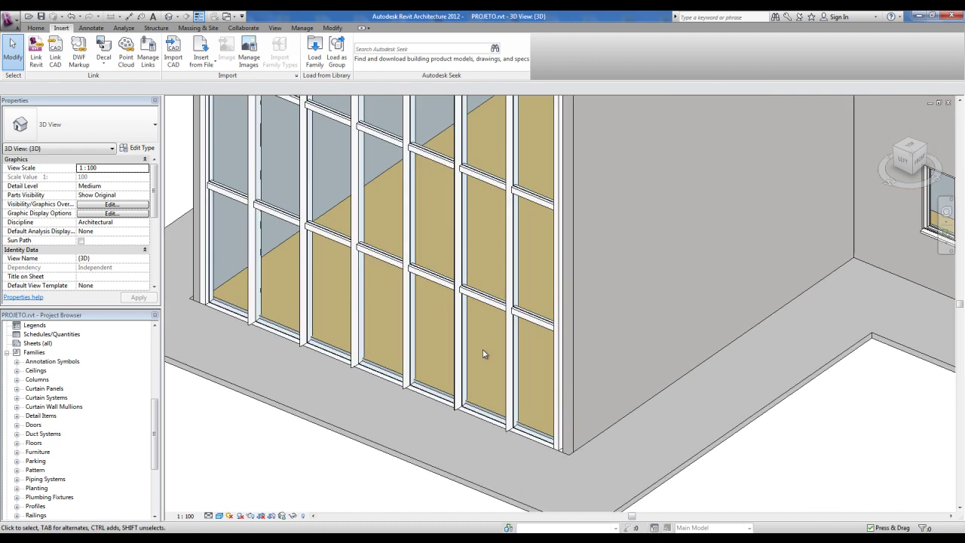
scroll(485, 352, "up", 2)
scroll(458, 349, "up", 1)
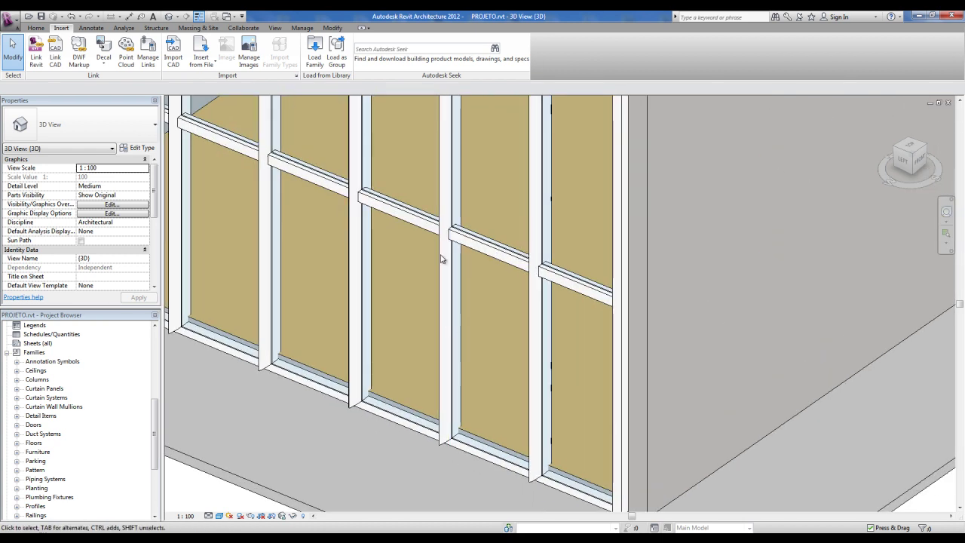
scroll(452, 345, "down", 1)
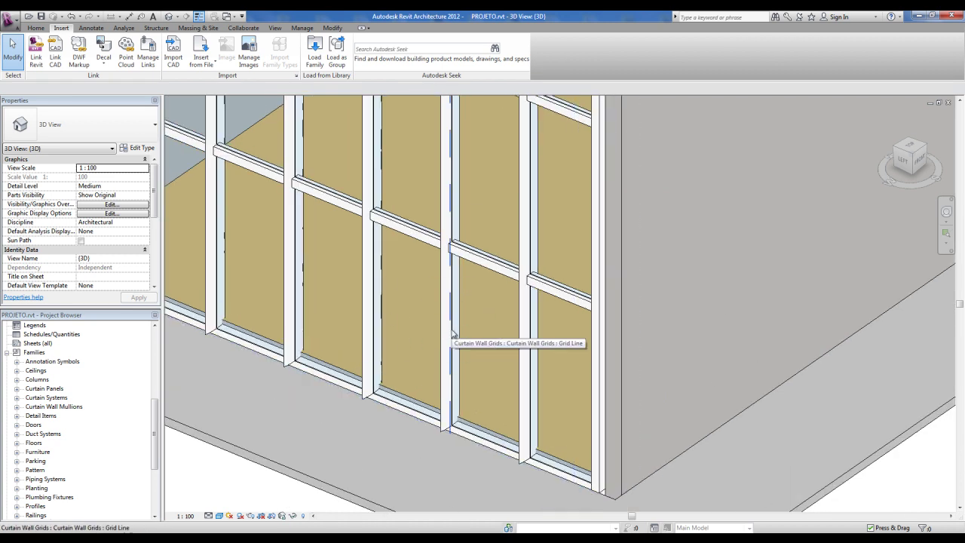
key("Tab")
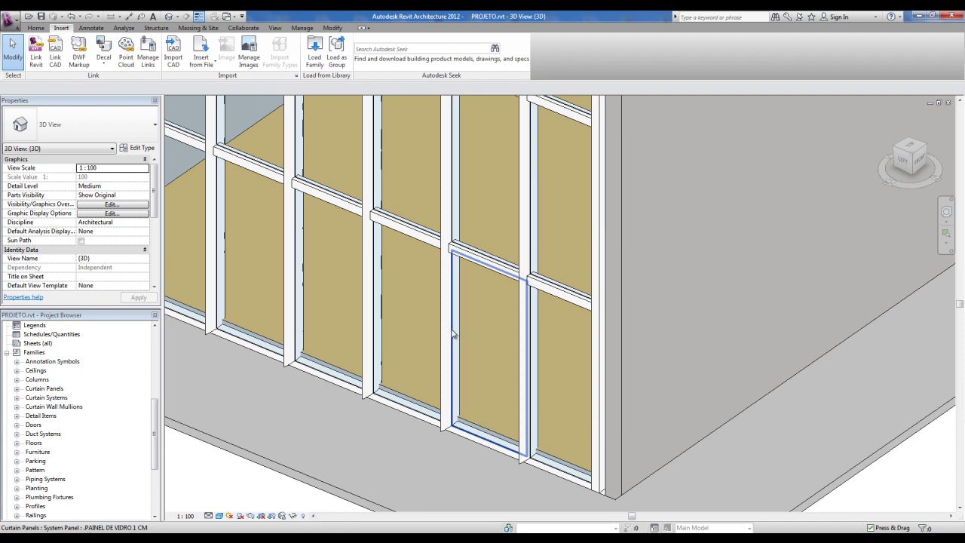
Unpin a lower curtain panel near the right corner and change it to the Sgl Glass (1) door
left_click(453, 334)
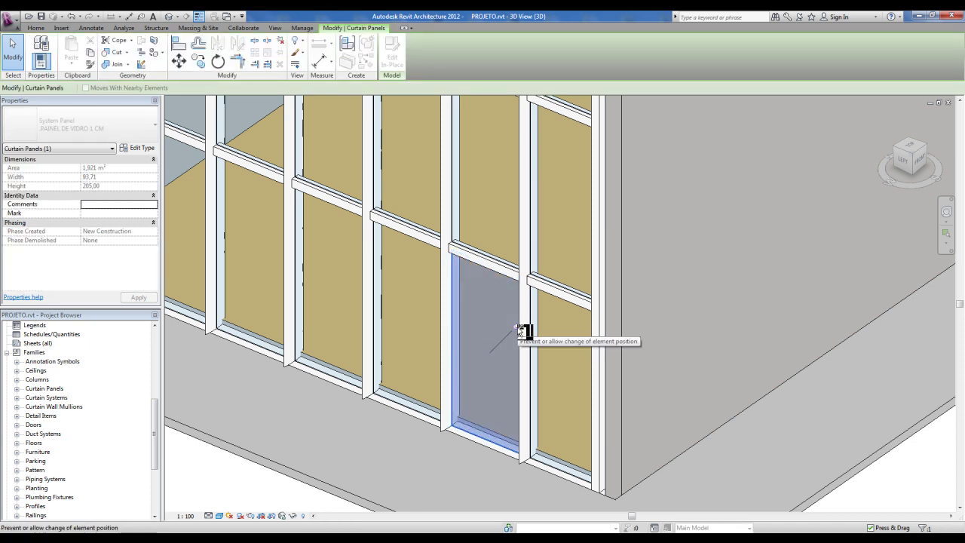
left_click(517, 328)
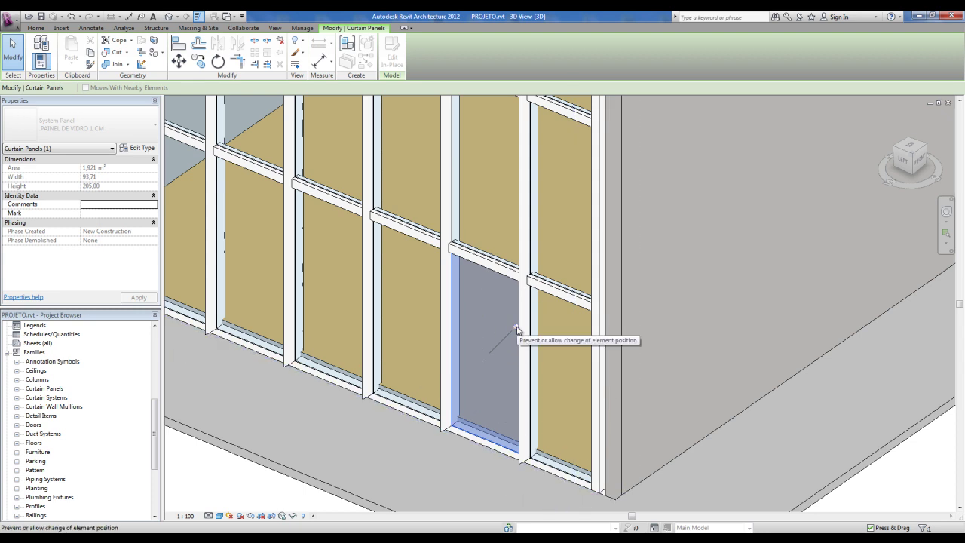
left_click(518, 329)
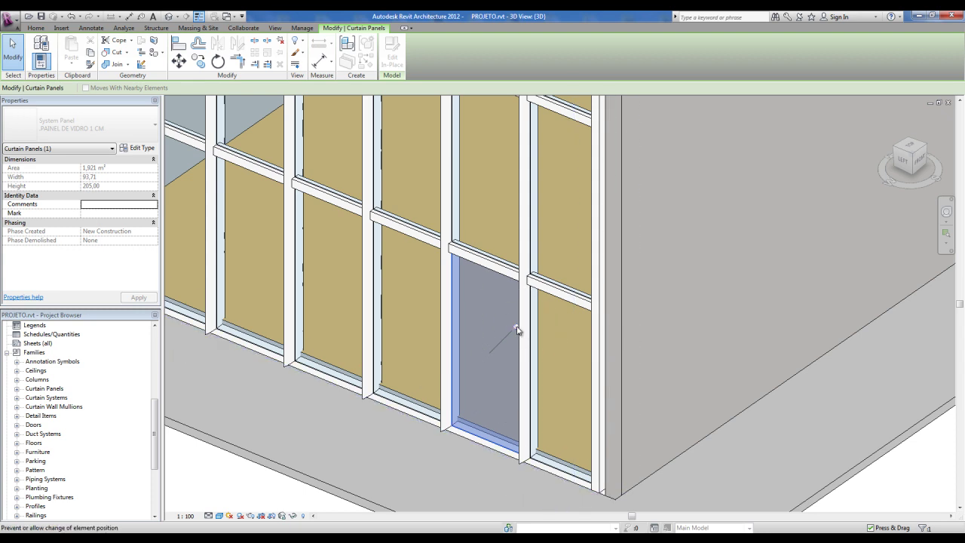
left_click(90, 133)
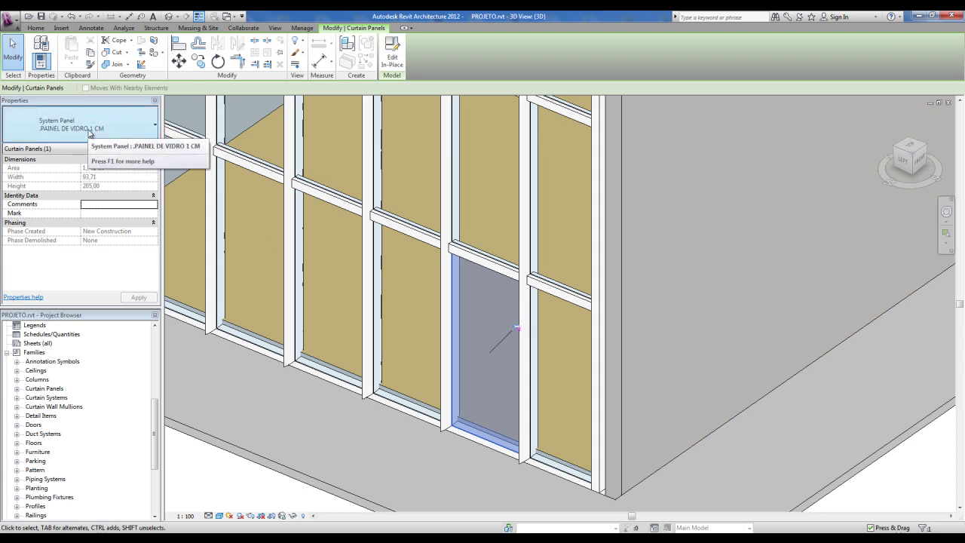
left_click(128, 131)
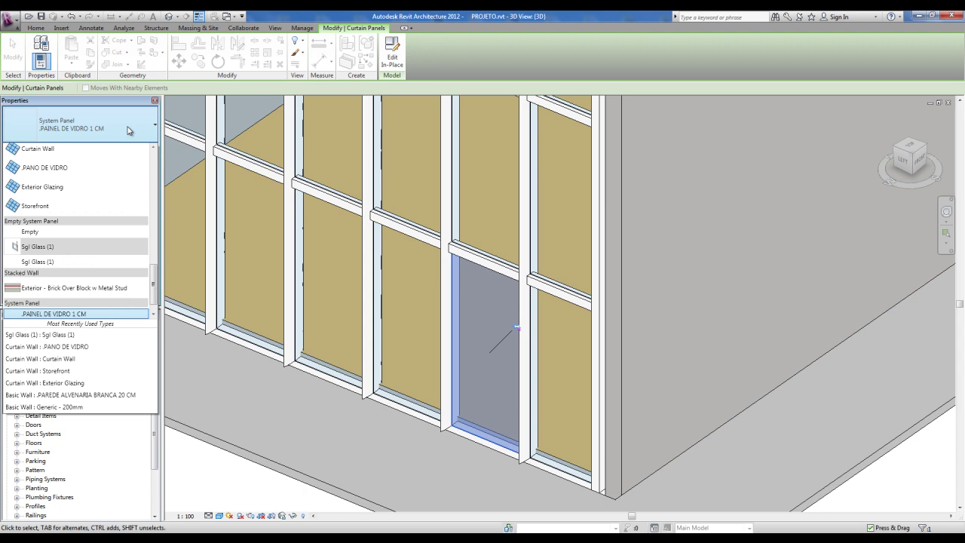
left_click(41, 266)
middle_click_drag(279, 450, 324, 429)
left_click(272, 474)
middle_click_drag(271, 474, 294, 450, "shift")
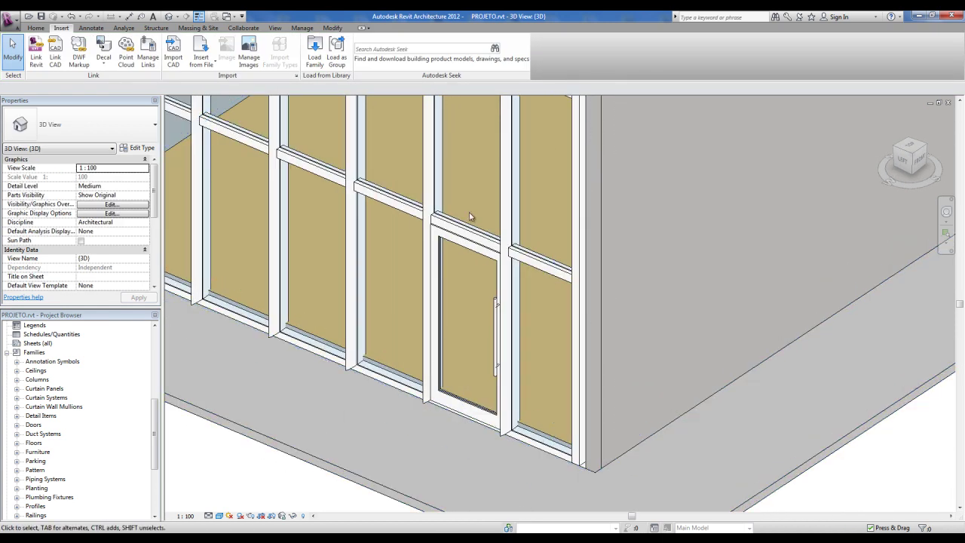
Flip the Sgl Glass (1) door with Space until its handle sits on the left
left_click(481, 314)
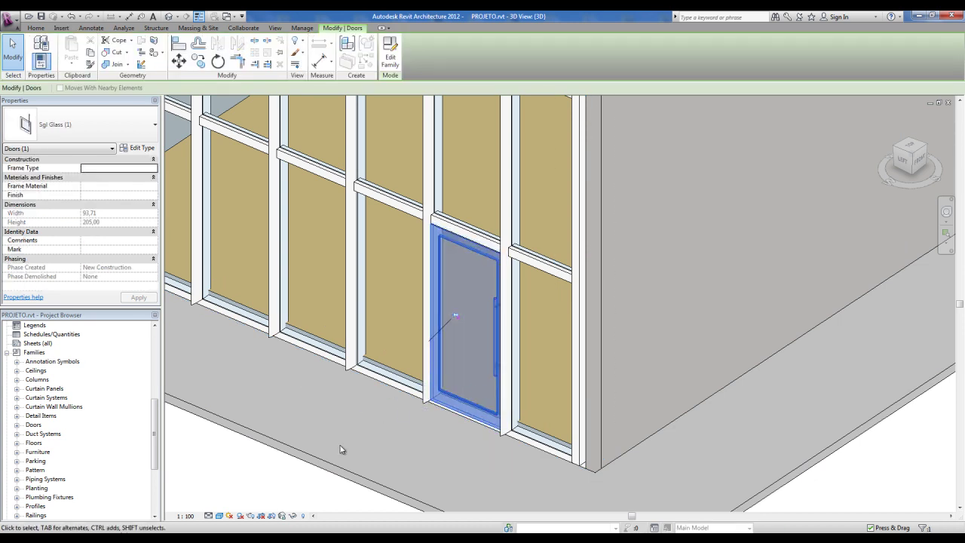
key("space")
key("space")
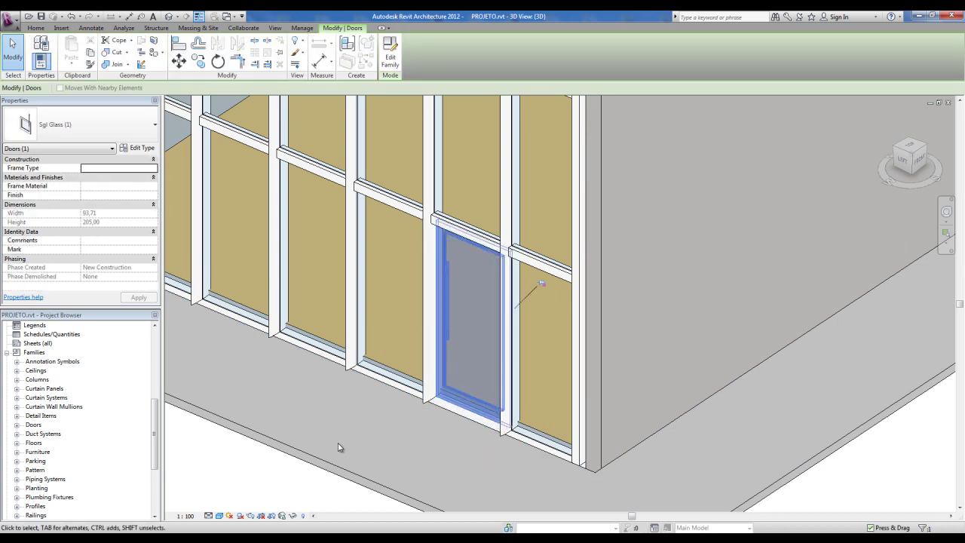
key("space")
key("space")
key("space")
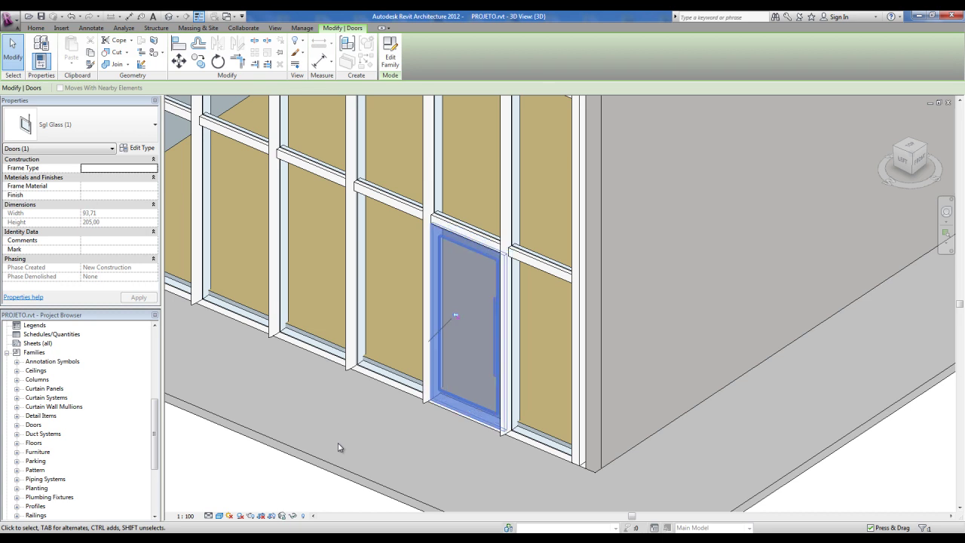
key("space")
key("space")
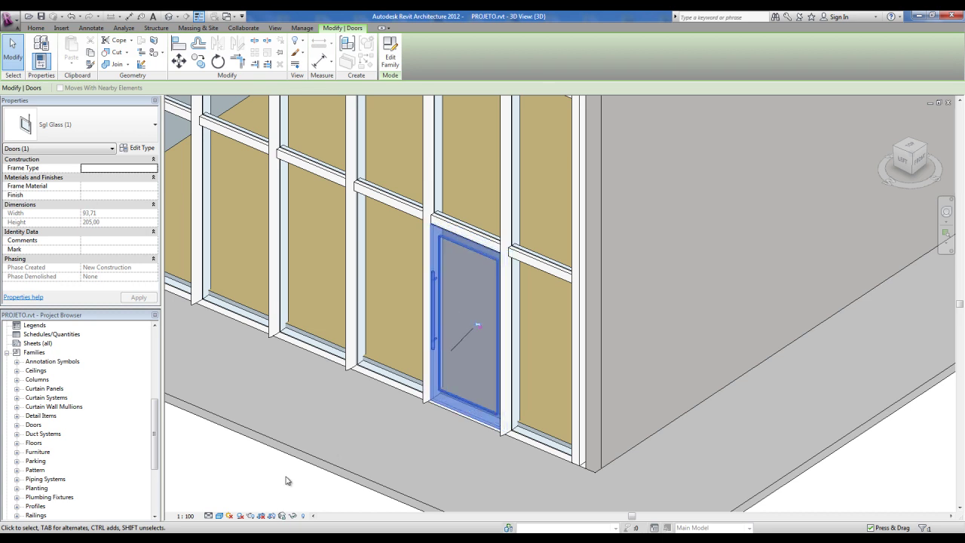
key("Escape")
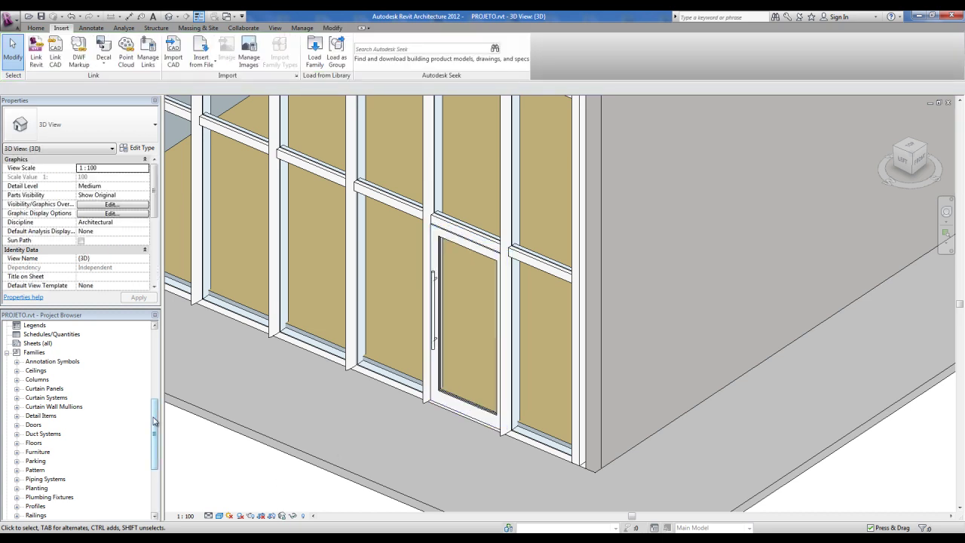
left_click_drag(153, 421, 154, 351)
double_click(46, 353)
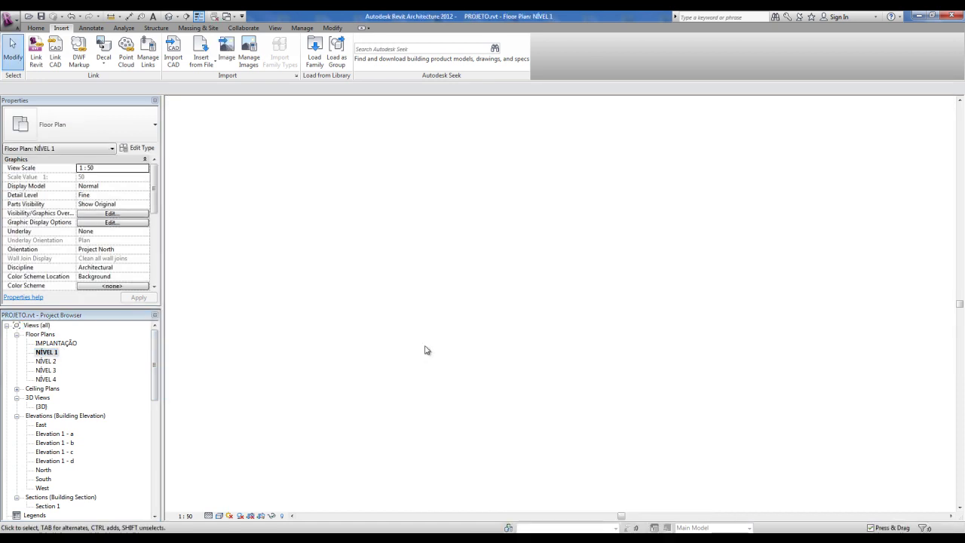
scroll(476, 267, "up", 3)
scroll(388, 317, "up", 3)
scroll(405, 319, "up", 2)
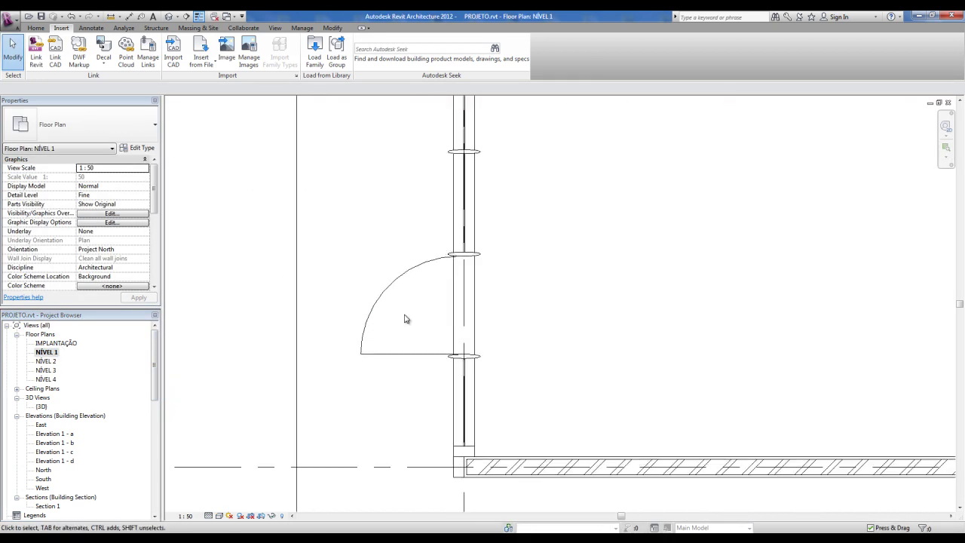
scroll(487, 280, "up", 2)
scroll(394, 360, "up", 1)
left_click(403, 400)
left_click(202, 225)
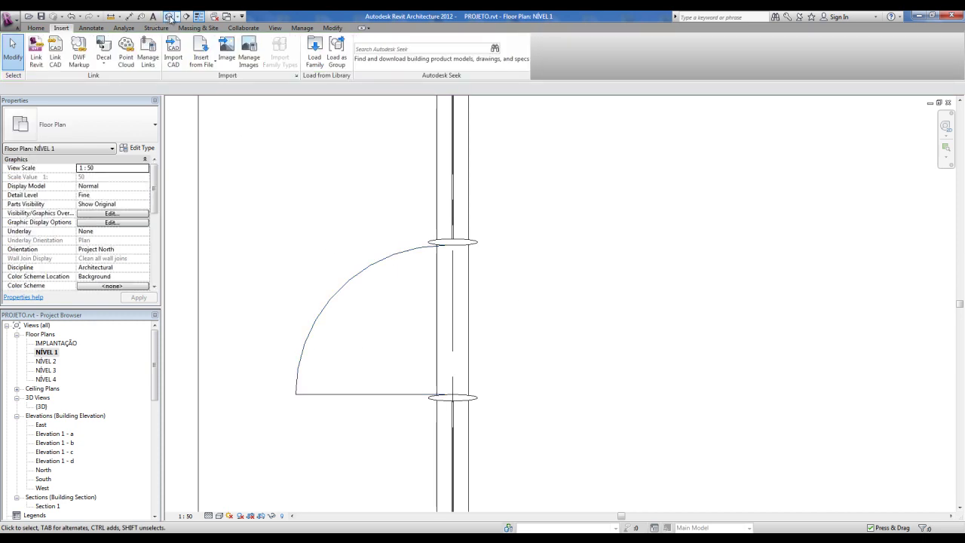
left_click(170, 17)
mouse_move(528, 291)
middle_mouse_down("shift")
mouse_move(536, 373)
mouse_move(422, 271)
middle_mouse_up("shift")
scroll(408, 261, "up", 3)
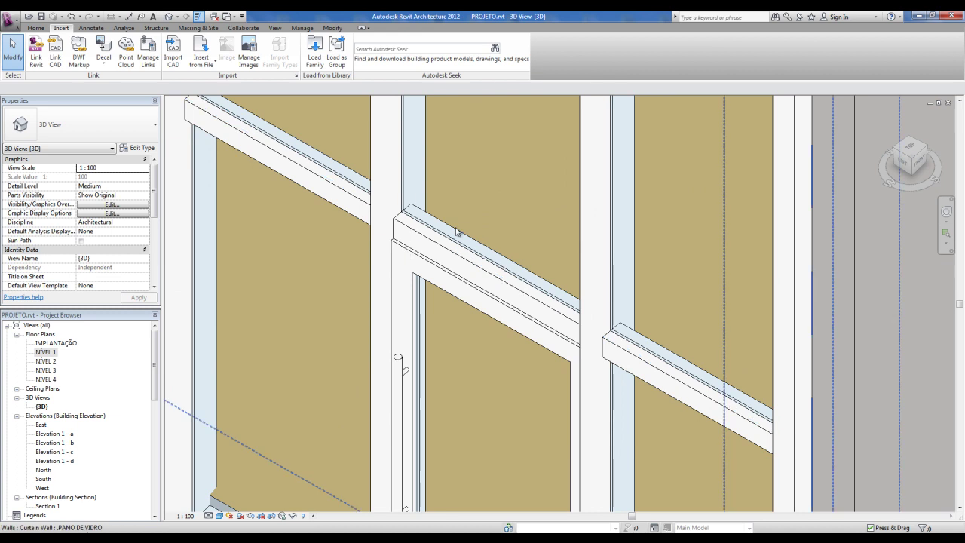
scroll(403, 231, "down", 2)
scroll(398, 249, "down", 2)
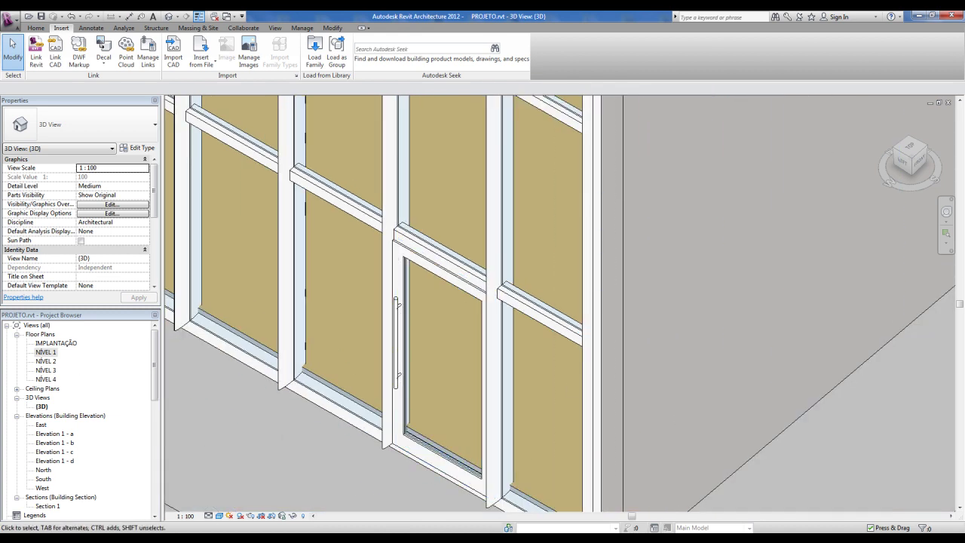
left_click(918, 504)
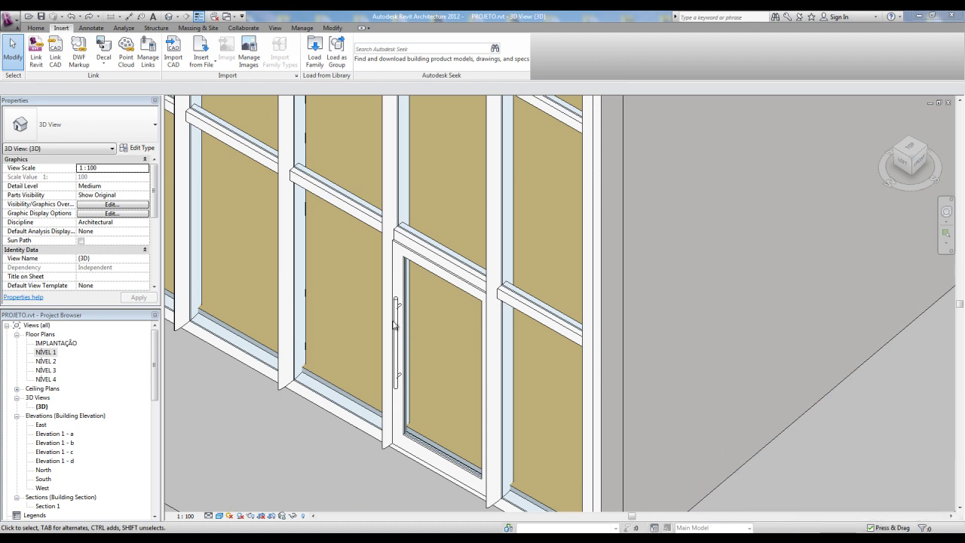
left_click(405, 275)
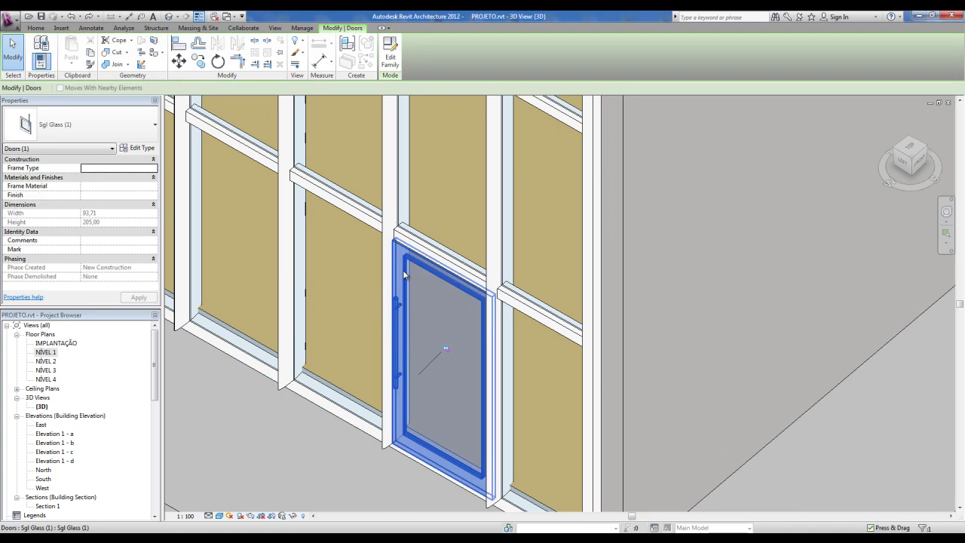
left_click(138, 149)
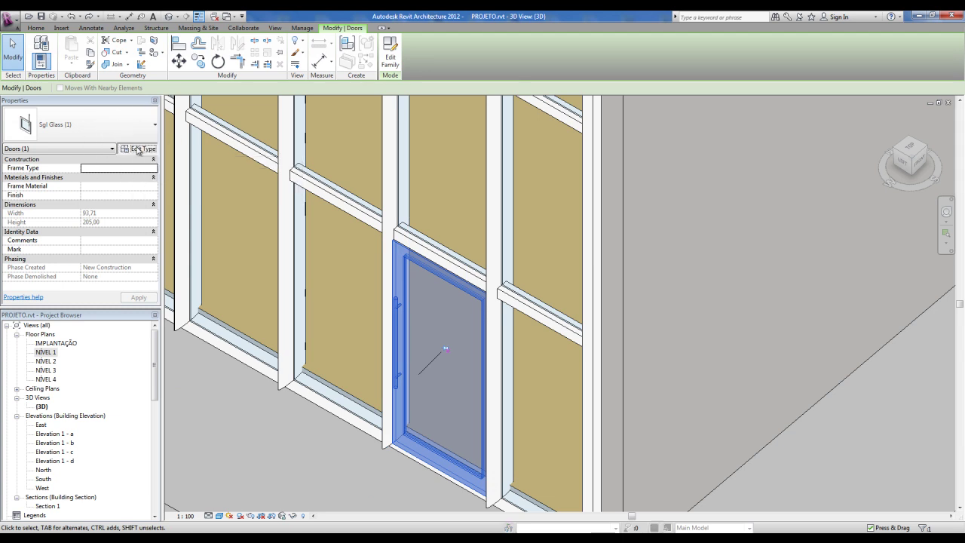
left_click_drag(282, 221, 282, 223)
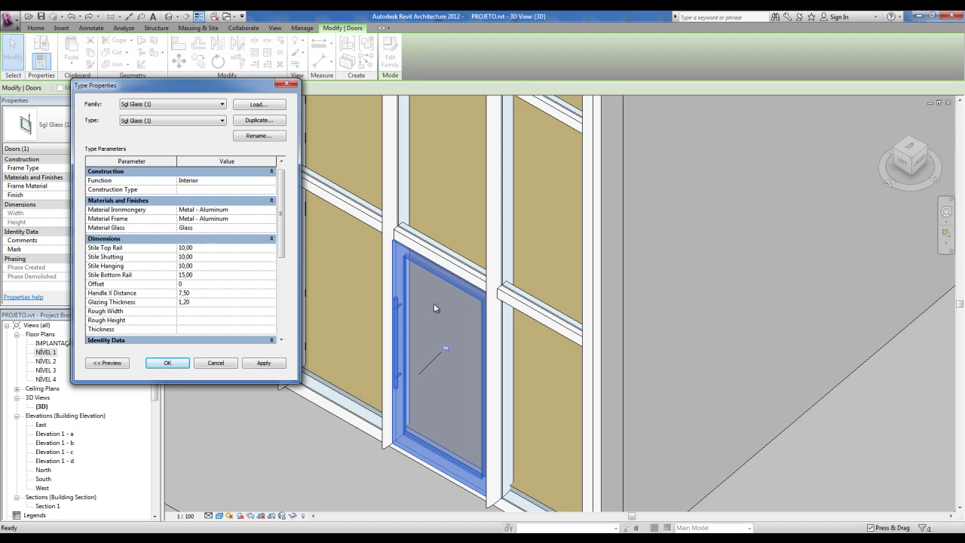
left_click(167, 363)
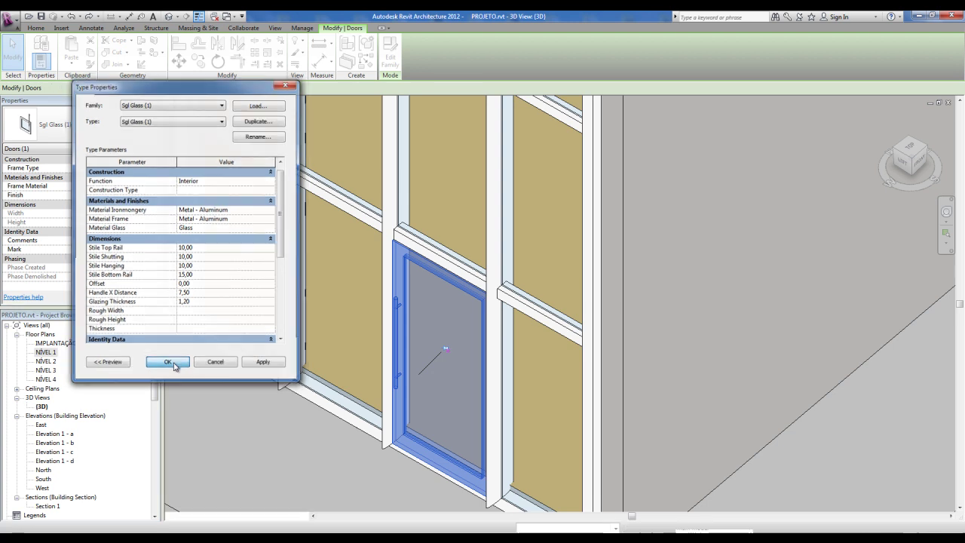
left_click(296, 486)
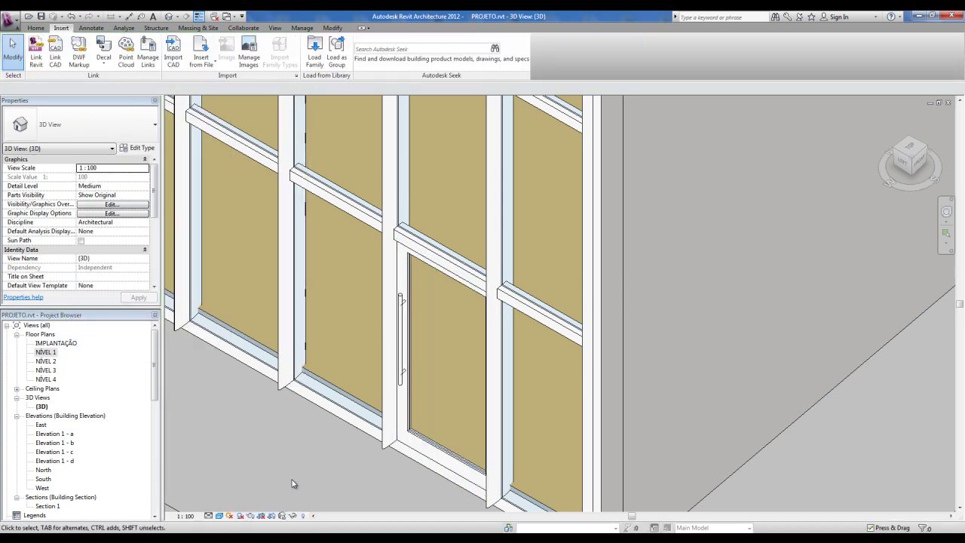
middle_click_drag(295, 482, 314, 442)
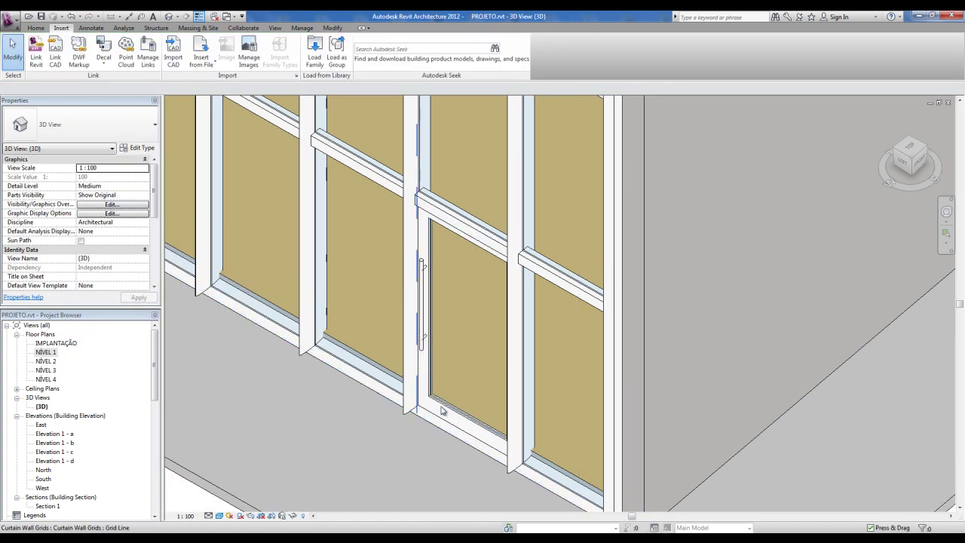
scroll(445, 422, "down", 2)
mouse_move(266, 417)
middle_mouse_down("shift")
mouse_move(373, 409)
mouse_move(452, 438)
mouse_move(491, 439)
mouse_move(491, 463)
mouse_move(481, 463)
middle_mouse_up("shift")
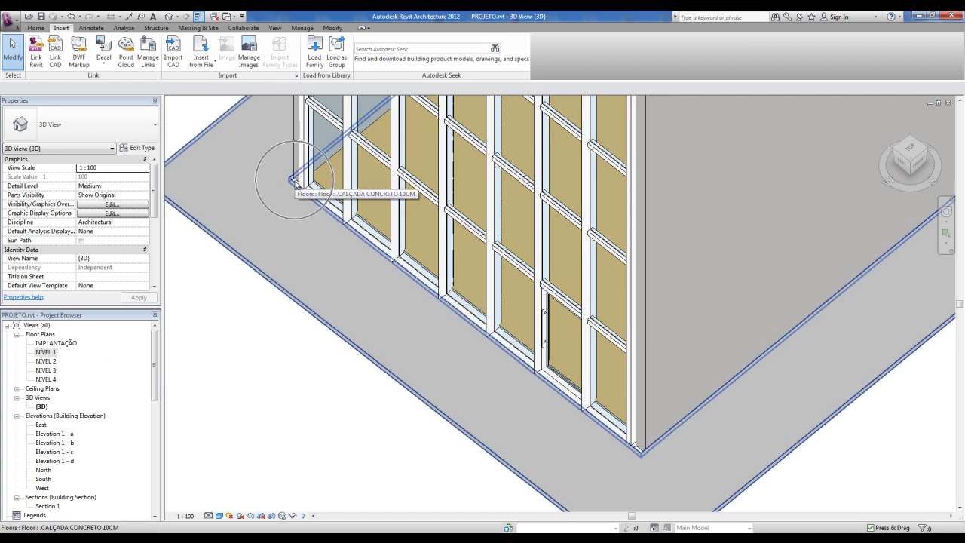
scroll(642, 457, "down", 2)
scroll(642, 370, "up", 1)
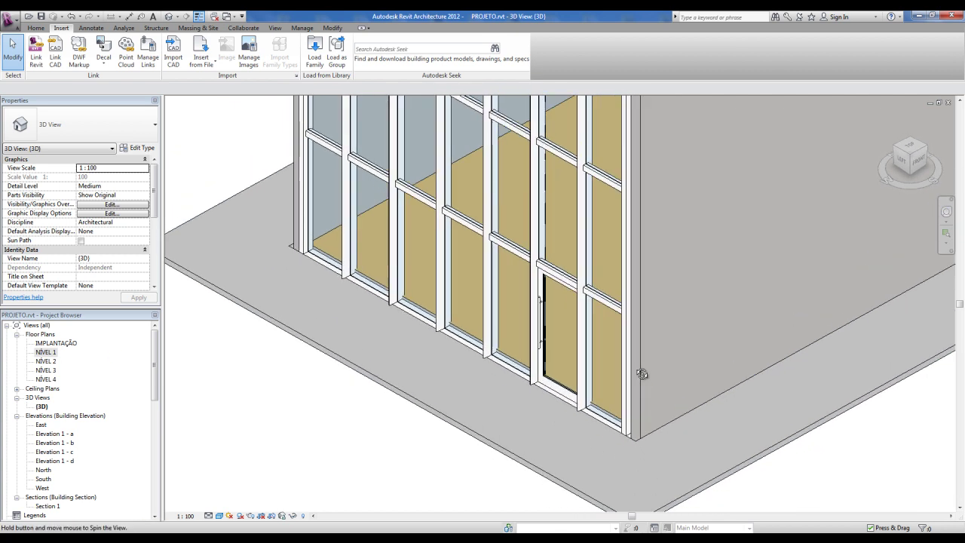
scroll(521, 463, "up", 2)
scroll(560, 389, "up", 3)
left_click(560, 389)
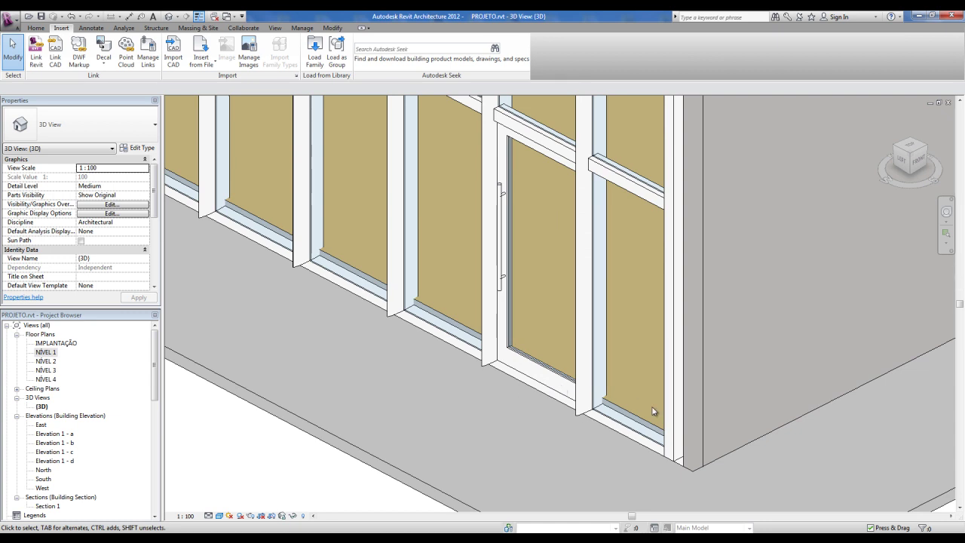
scroll(636, 412, "down", 1)
scroll(626, 415, "down", 1)
scroll(615, 417, "down", 1)
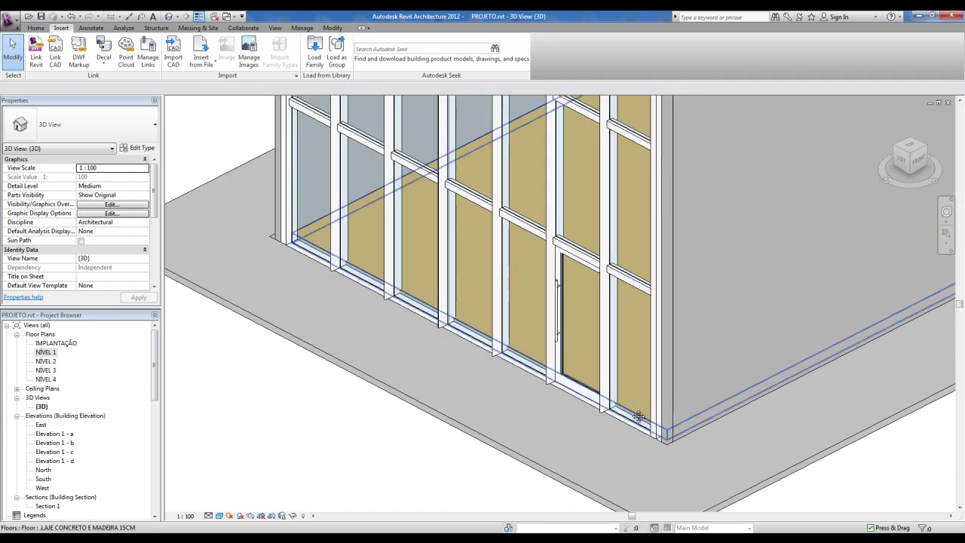
scroll(602, 421, "down", 2)
scroll(595, 439, "up", 1)
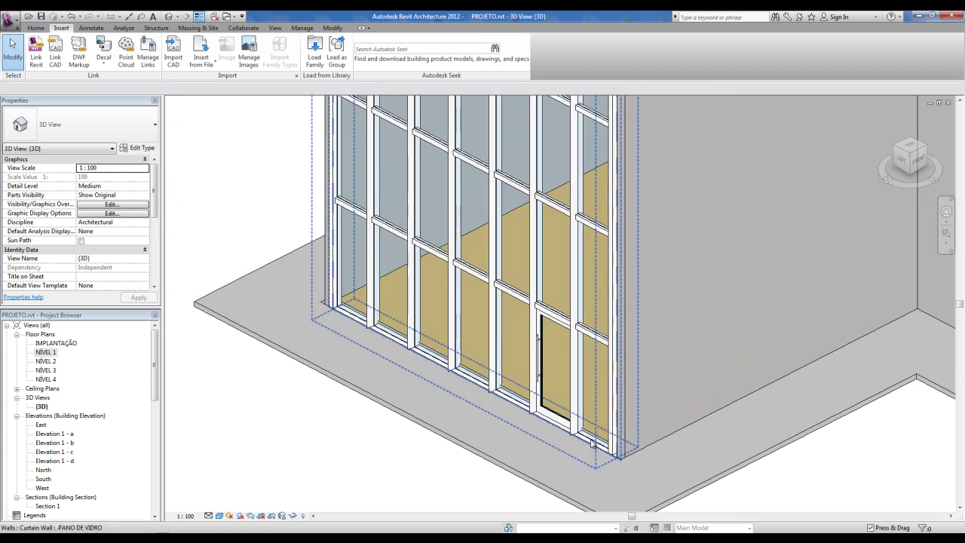
Change the PANO DE VIDRO curtain wall's Base Offset from -15 to 0 and apply it
left_click(593, 443)
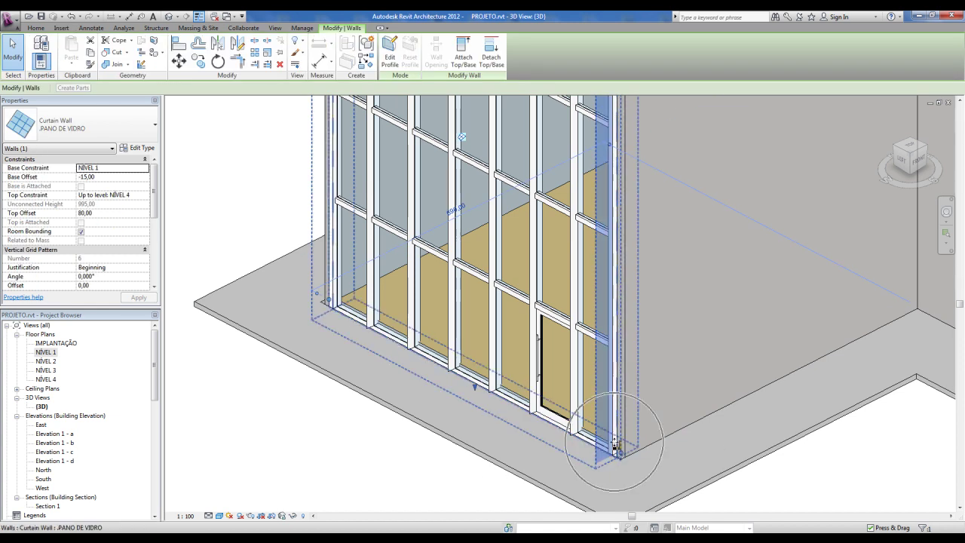
scroll(615, 445, "up", 1)
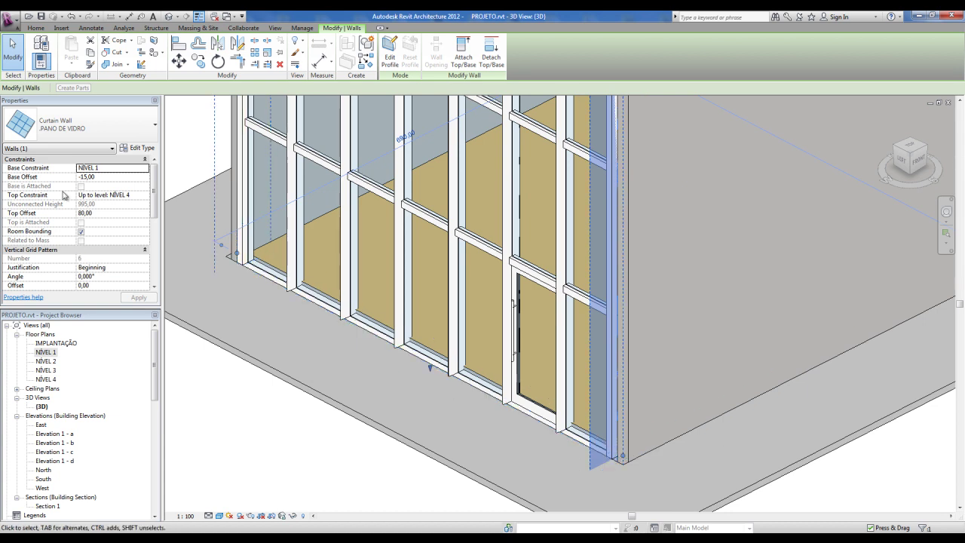
left_click(105, 178)
type("0")
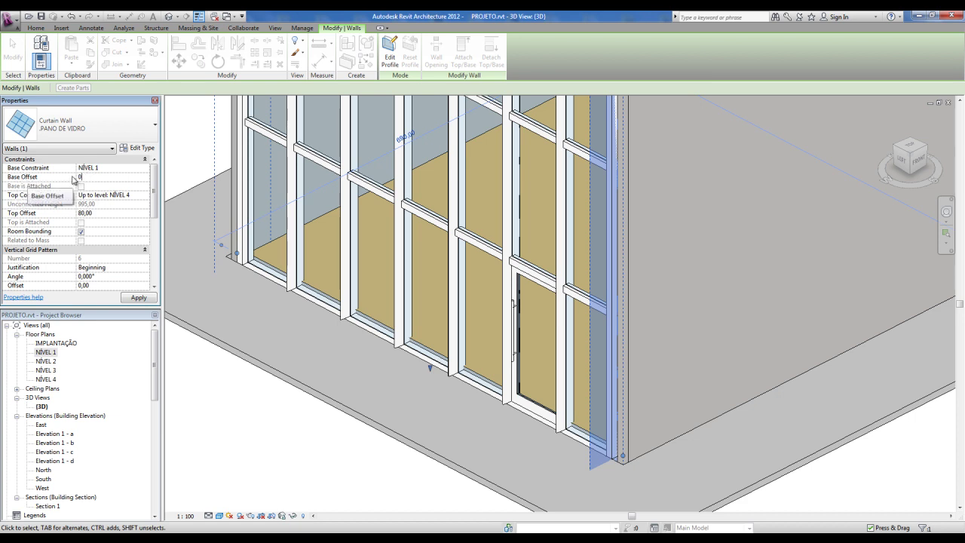
double_click(89, 178)
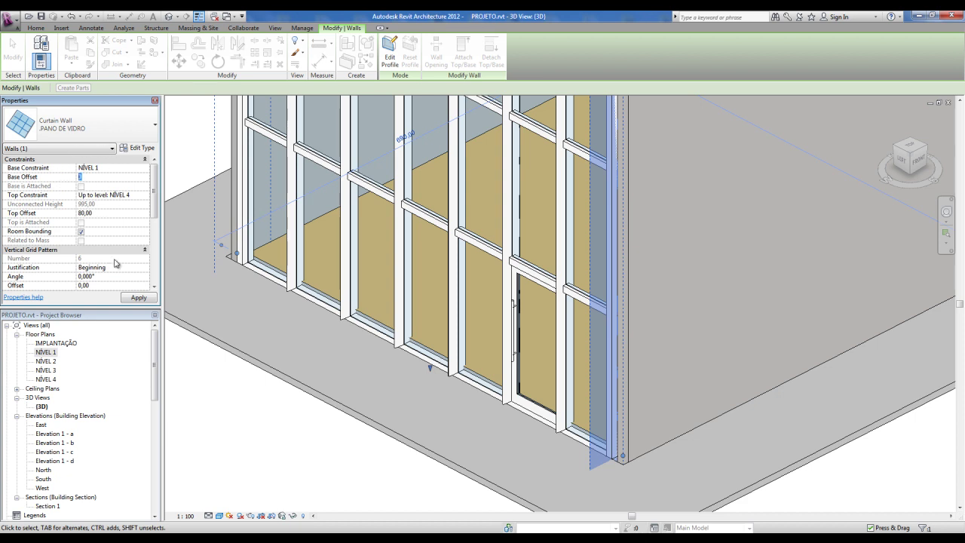
left_click(139, 299)
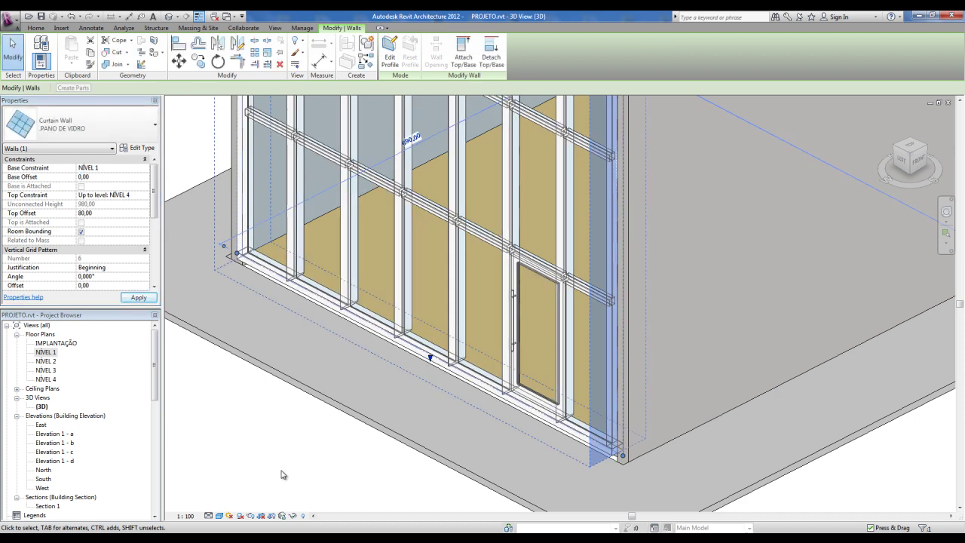
left_click(280, 469)
mouse_move(280, 469)
middle_mouse_down("shift")
mouse_move(639, 401)
mouse_move(638, 345)
mouse_move(599, 467)
mouse_move(614, 487)
mouse_move(620, 422)
middle_mouse_up("shift")
scroll(424, 435, "down", 3)
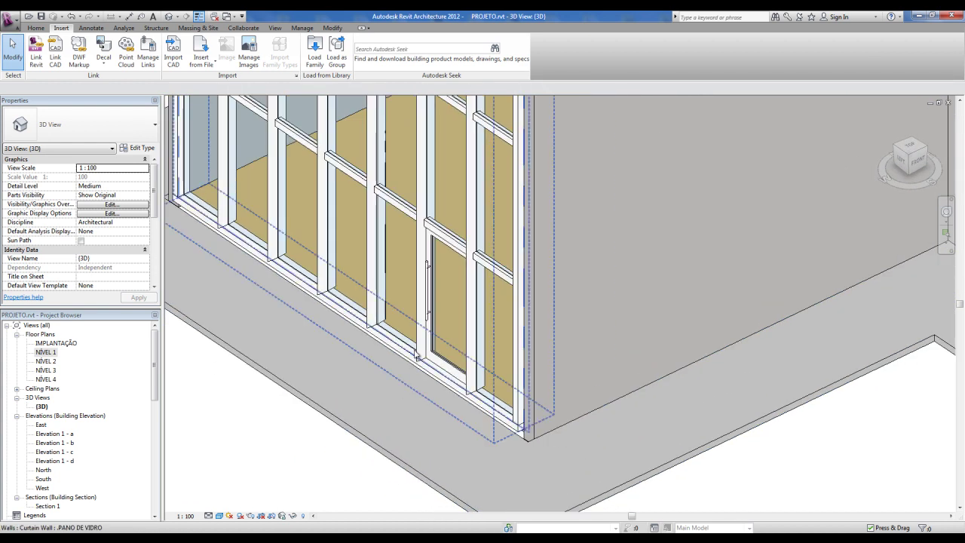
scroll(317, 215, "up", 2)
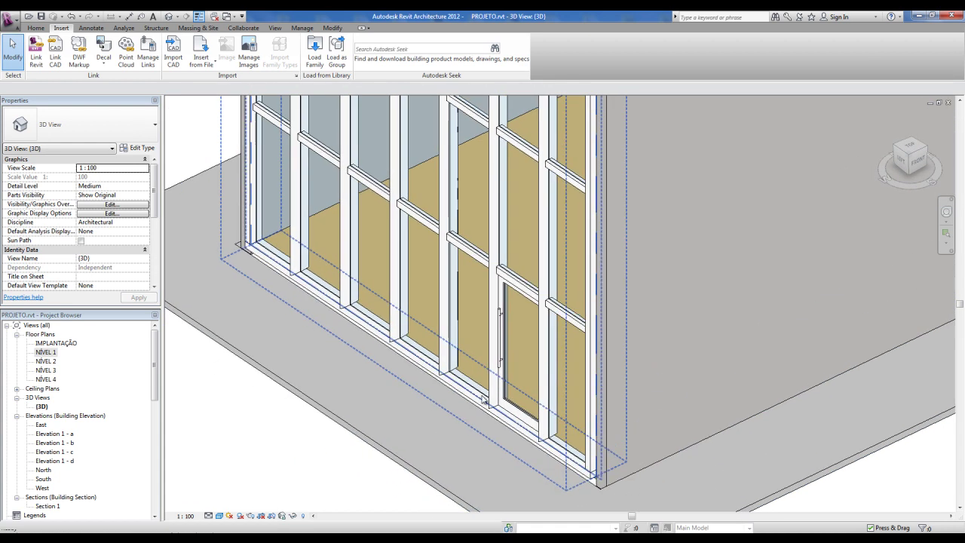
Open the LAJE CONCRETO E MADEIRA 15CM floor's boundary sketch in the NÍVEL 1 plan
left_click(325, 215)
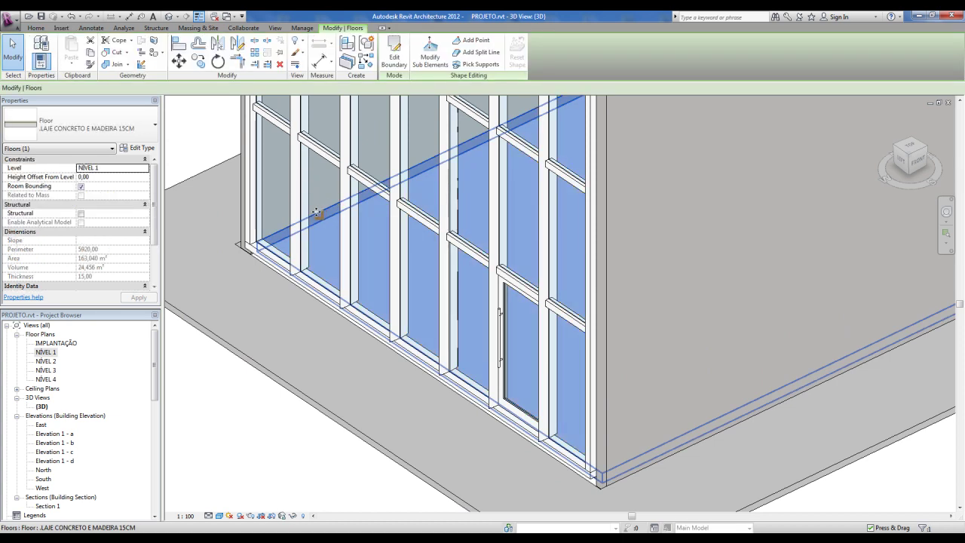
left_click(400, 64)
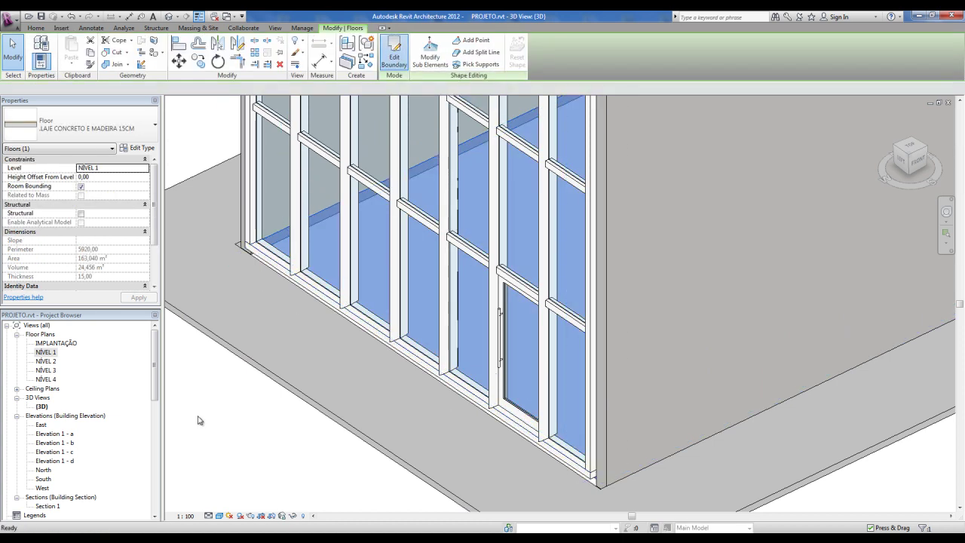
double_click(45, 352)
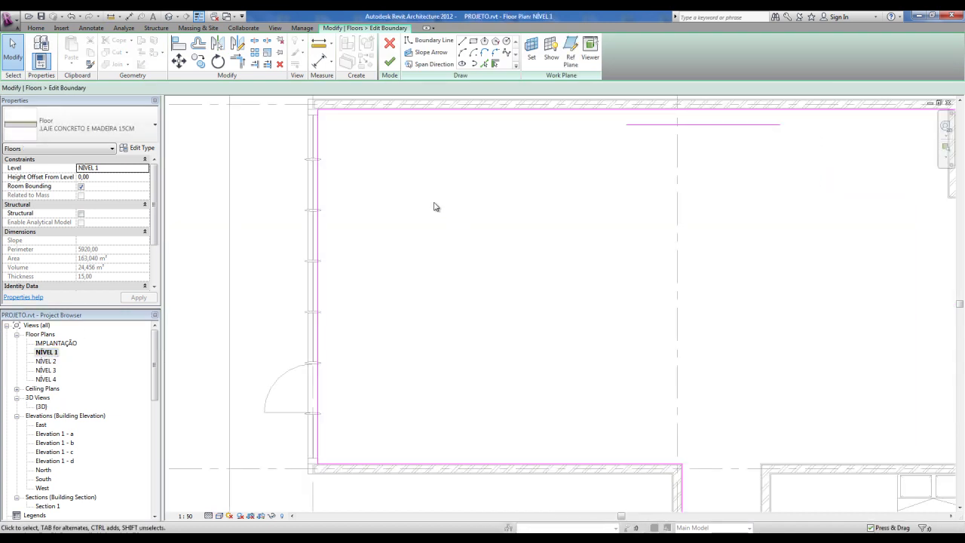
scroll(434, 207, "up", 3)
scroll(397, 312, "up", 2)
Align the left boundary line to the outer wall face with AL, then finish the sketch
key("a")
key("l")
scroll(329, 310, "up", 1)
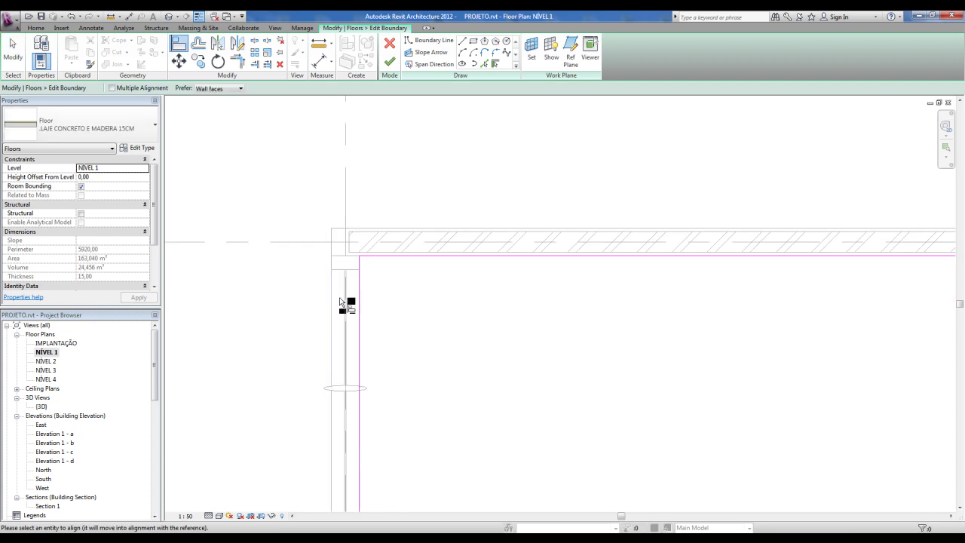
left_click(359, 300)
key("Escape")
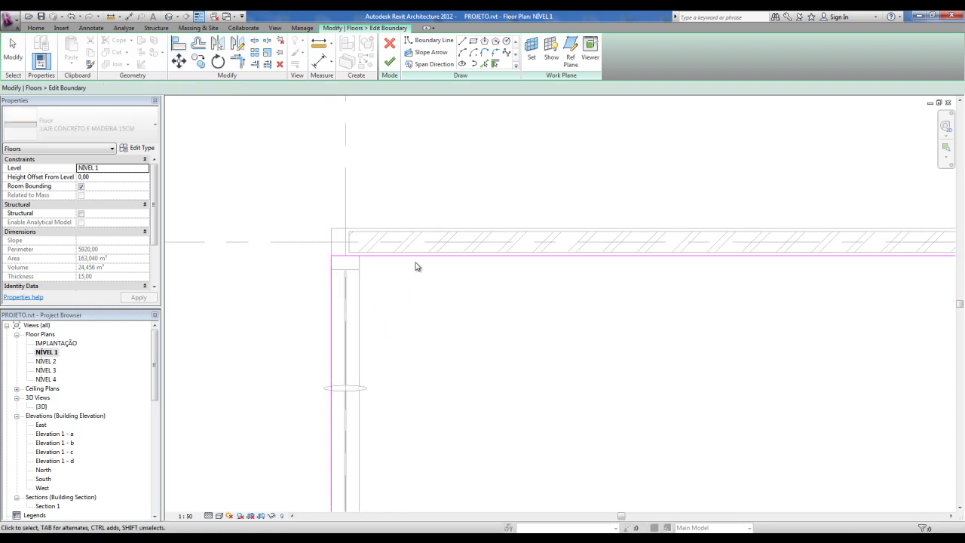
left_click(389, 62)
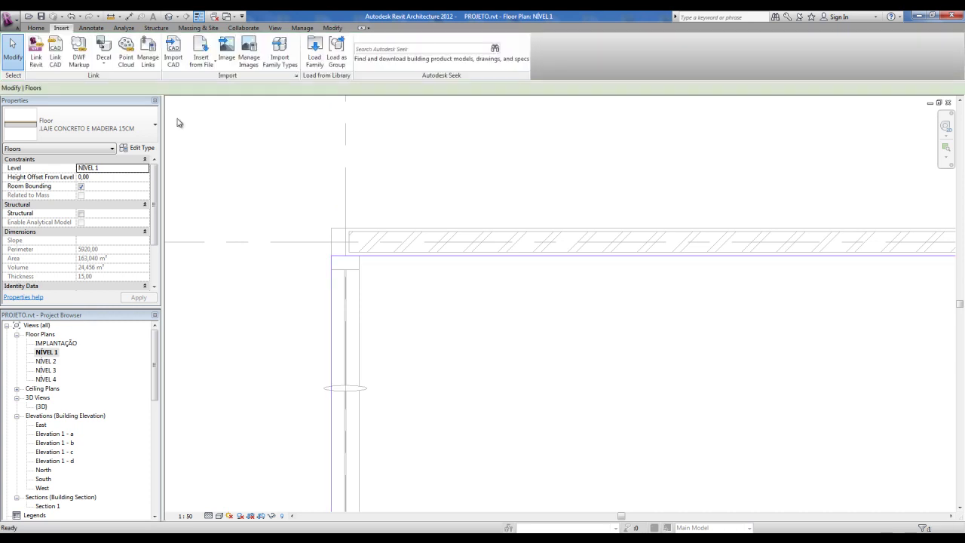
left_click(172, 16)
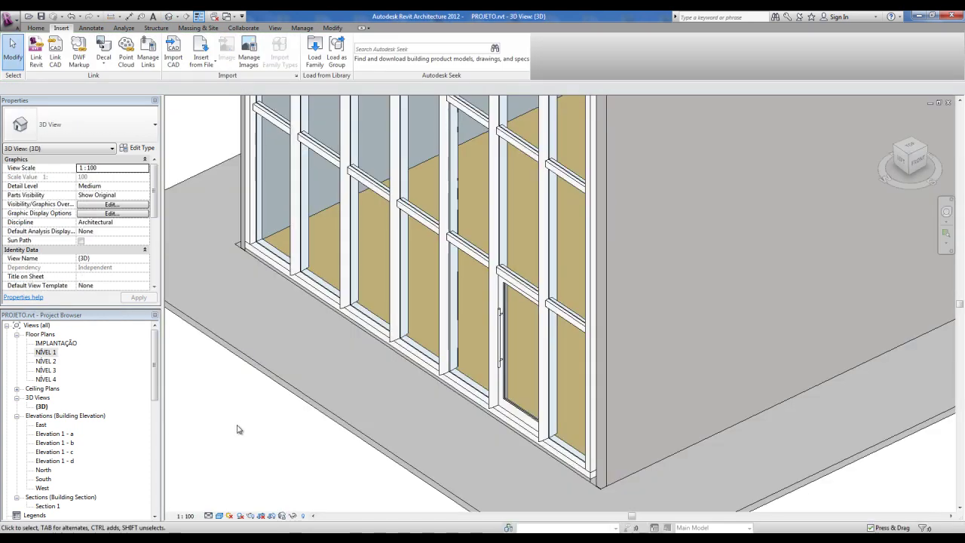
scroll(591, 499, "up", 2)
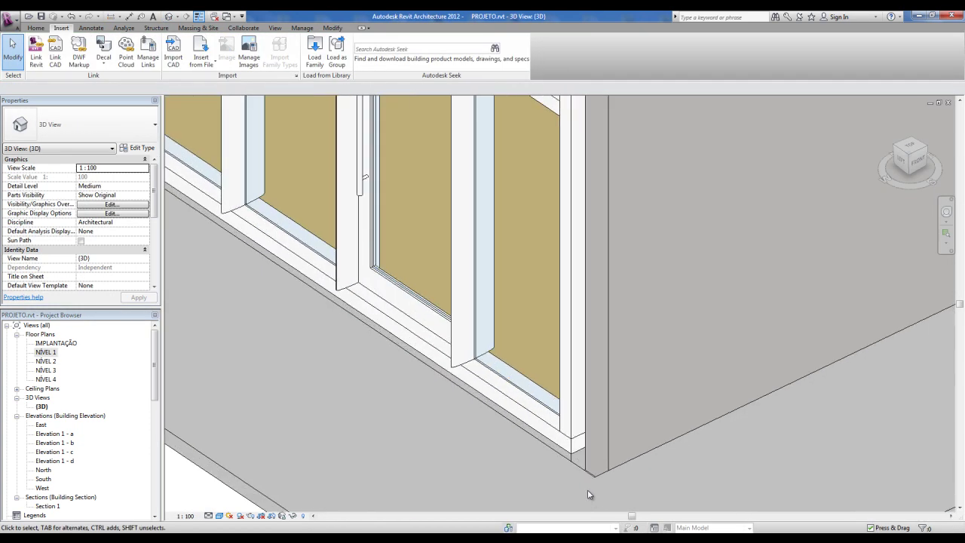
scroll(610, 452, "down", 2)
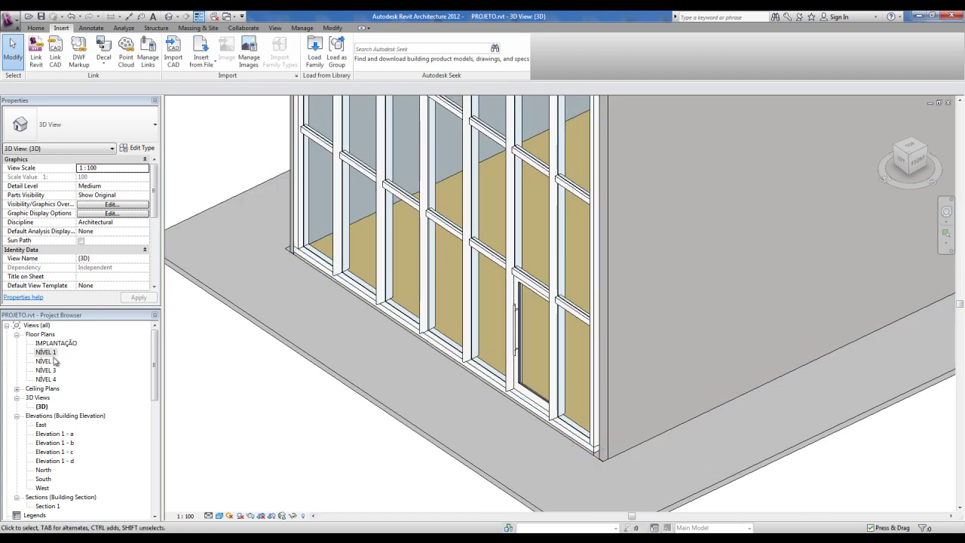
double_click(45, 352)
scroll(345, 247, "up", 2)
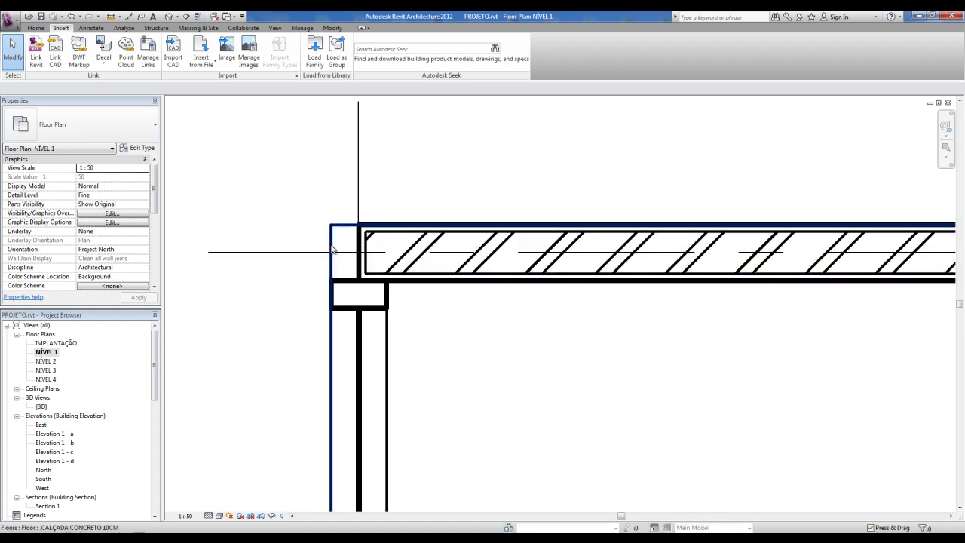
Align the PAREDE ALVENARIA BRANCA 20 CM wall end to the corner mullion's outer edge
key("l")
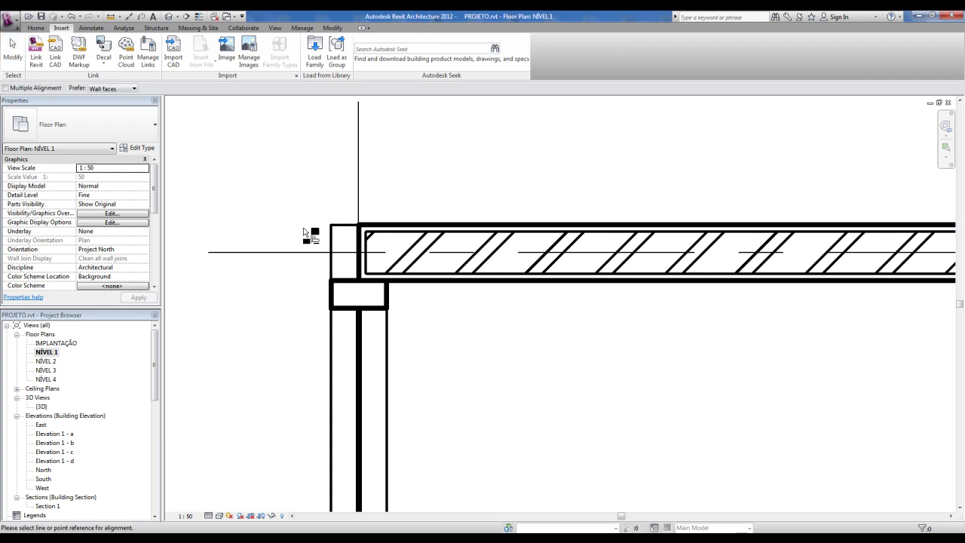
left_click(331, 245)
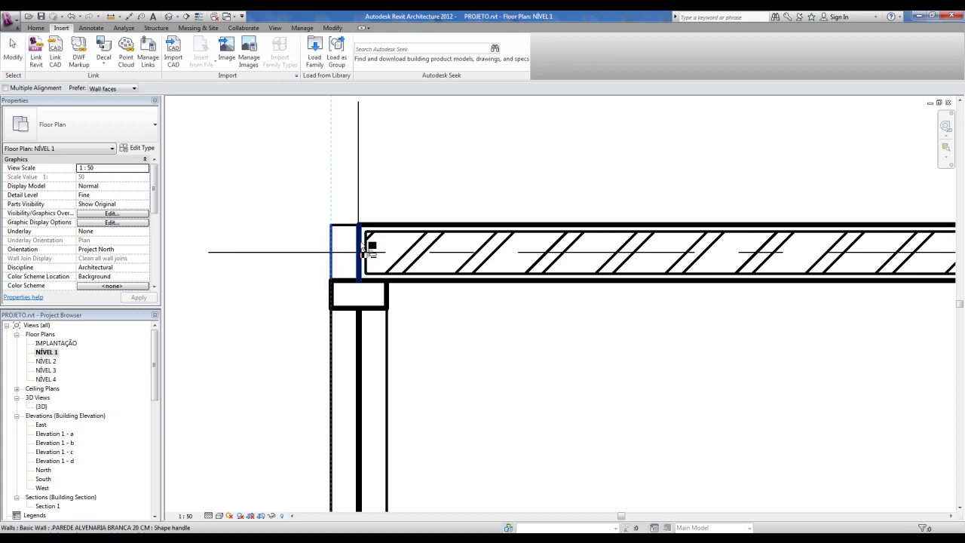
left_click(296, 251)
scroll(291, 256, "down", 3)
scroll(317, 378, "down", 2)
scroll(389, 273, "up", 2)
scroll(404, 305, "up", 1)
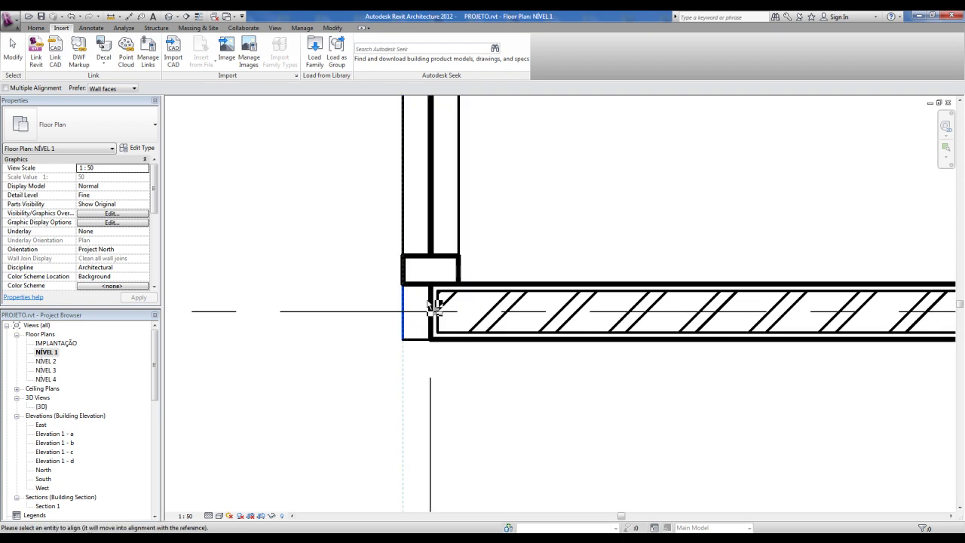
scroll(339, 354, "down", 3)
scroll(309, 373, "down", 3)
scroll(317, 362, "down", 2)
key("Escape")
scroll(381, 401, "up", 1)
scroll(301, 385, "up", 1)
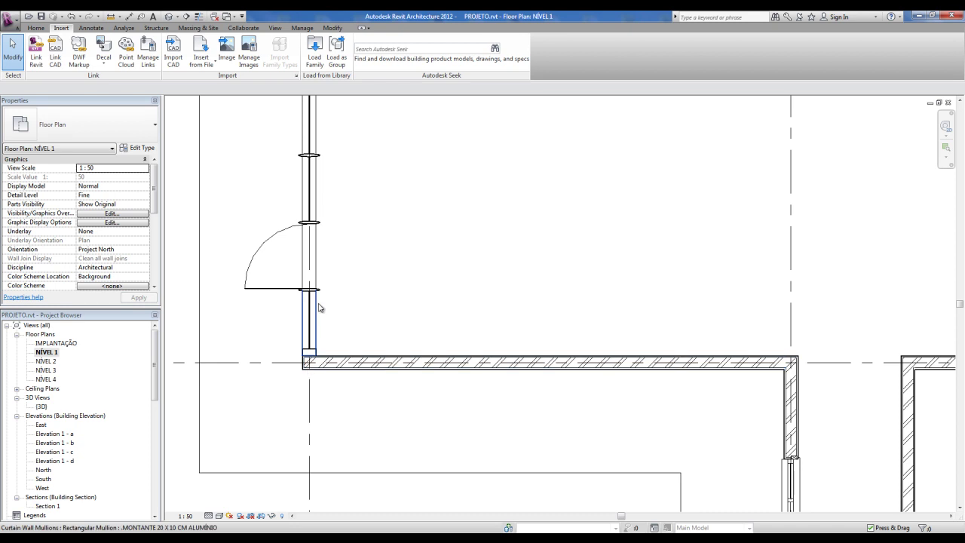
scroll(318, 266, "up", 1)
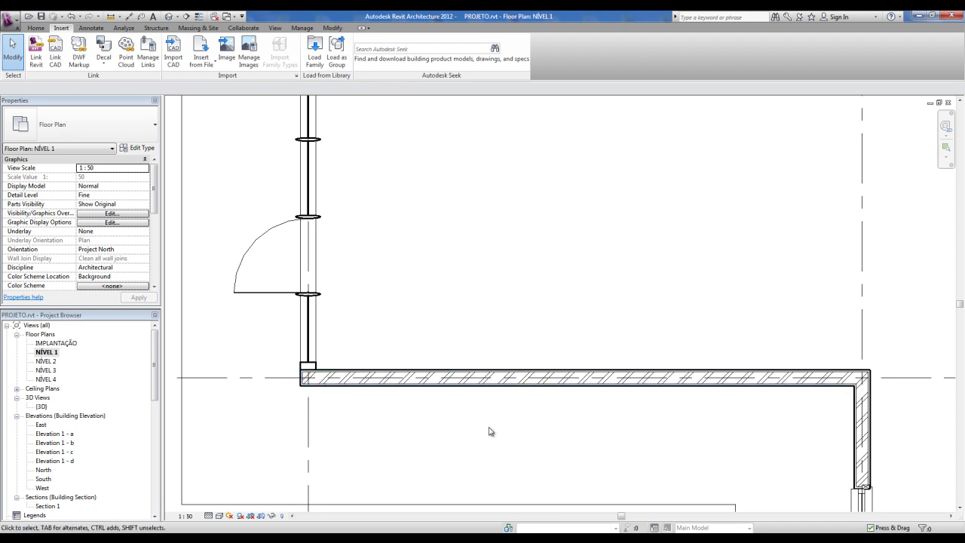
scroll(493, 425, "down", 2)
scroll(493, 426, "down", 2)
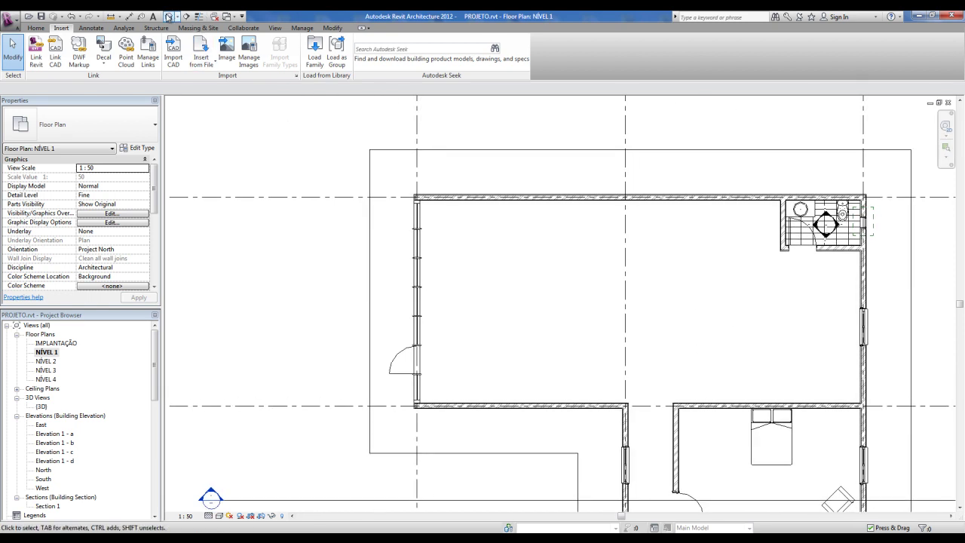
Switch to the default 3D view and zoom in on the curtain wall's bottom-right corner
left_click(169, 16)
scroll(453, 340, "up", 2)
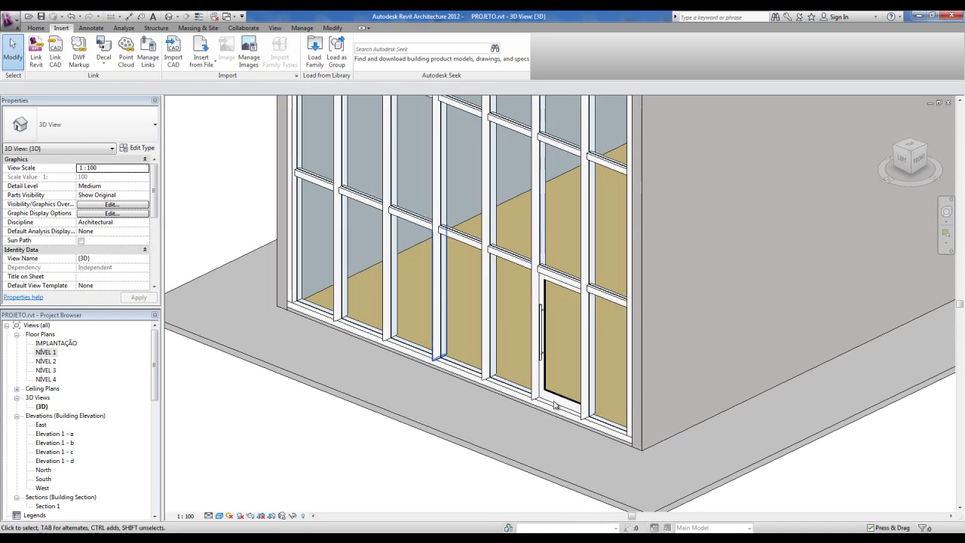
scroll(642, 470, "up", 1)
scroll(626, 460, "up", 1)
scroll(626, 461, "up", 1)
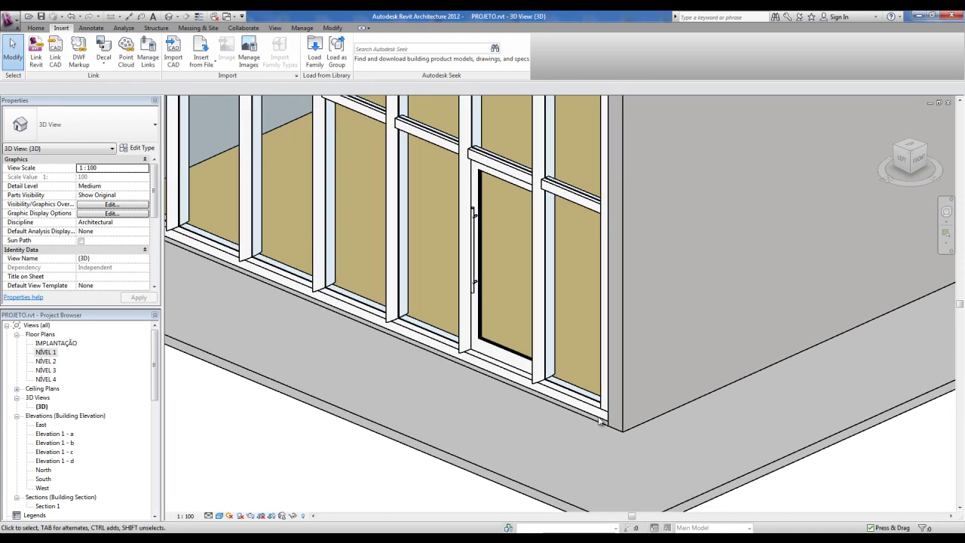
scroll(599, 420, "up", 1)
scroll(600, 419, "up", 1)
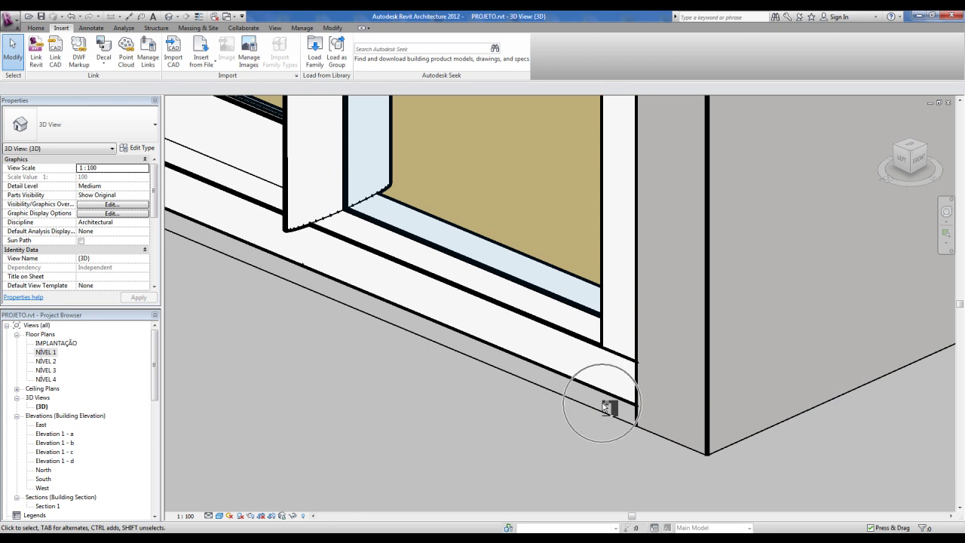
middle_click(687, 384)
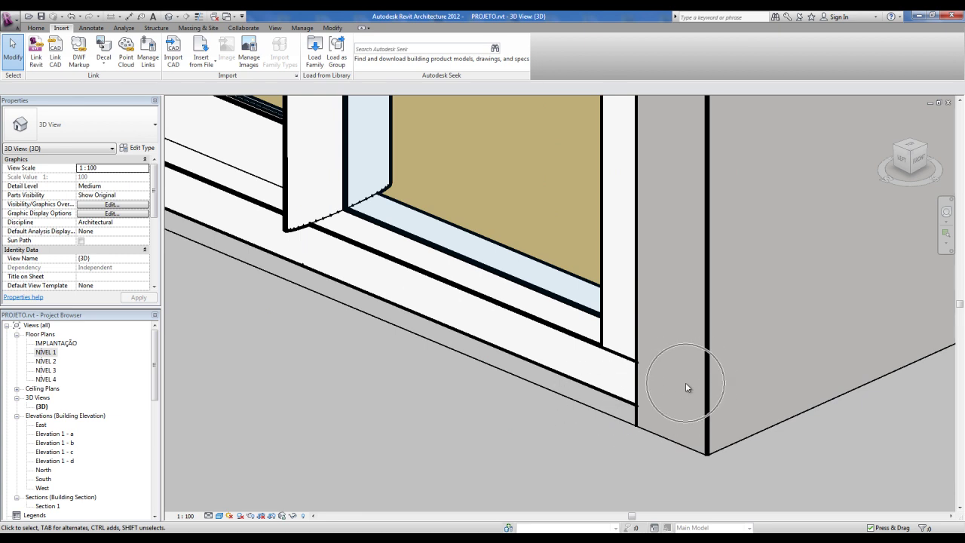
scroll(685, 387, "down", 2)
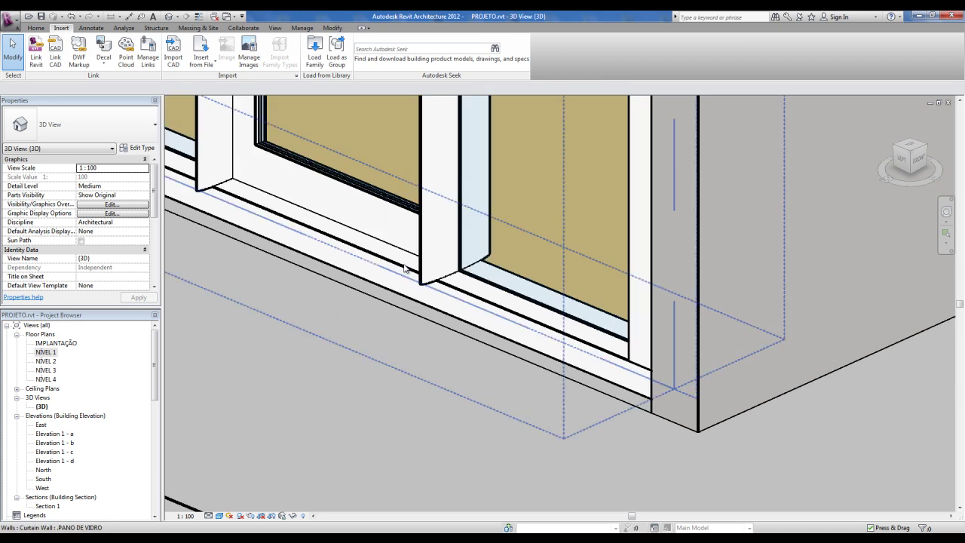
Give .REBOCO its own light green shading colour (RGB 170-199-160) instead of render appearance
left_click(302, 28)
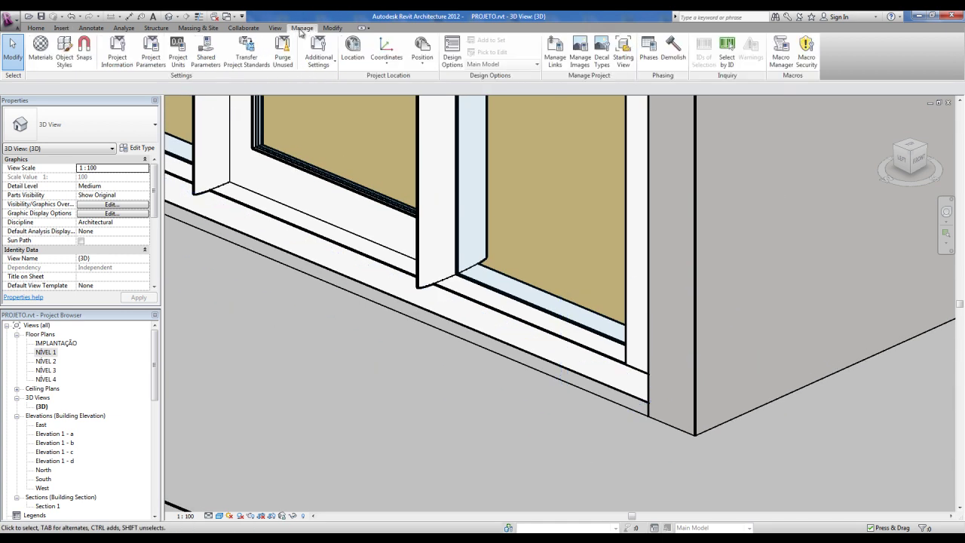
left_click(41, 49)
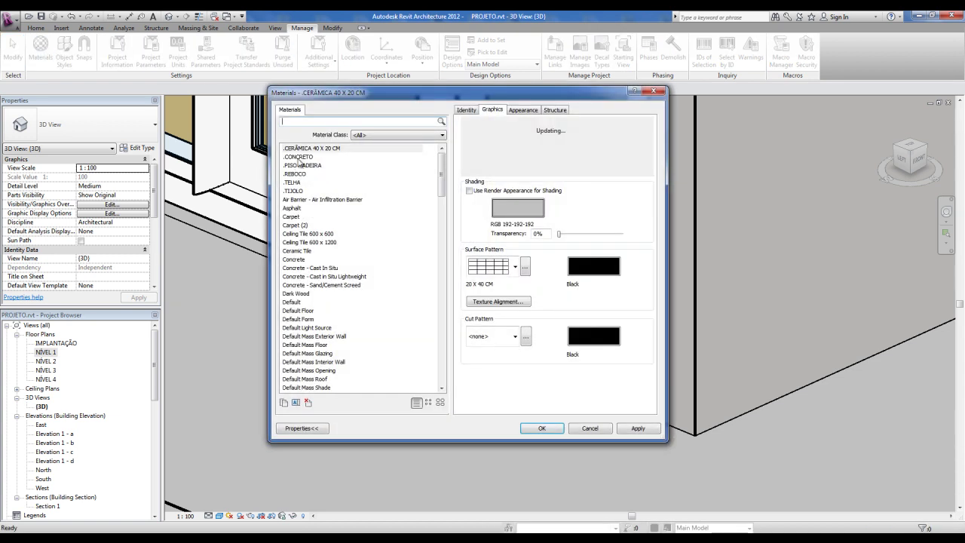
left_click(297, 174)
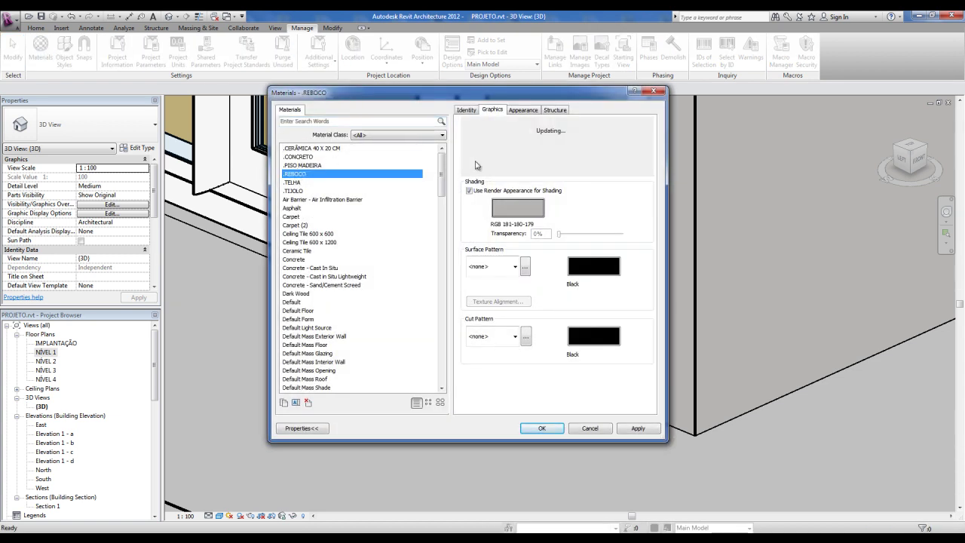
left_click(503, 208)
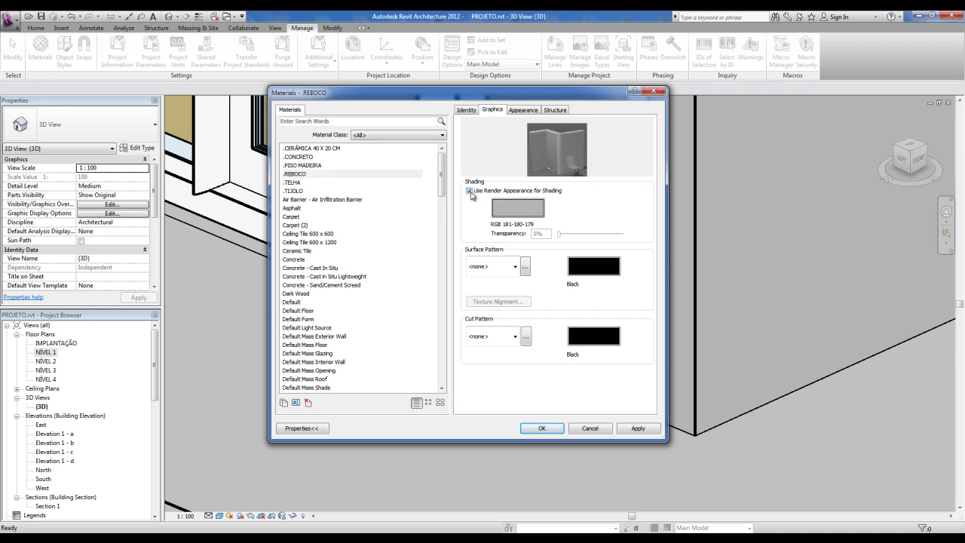
left_click(510, 215)
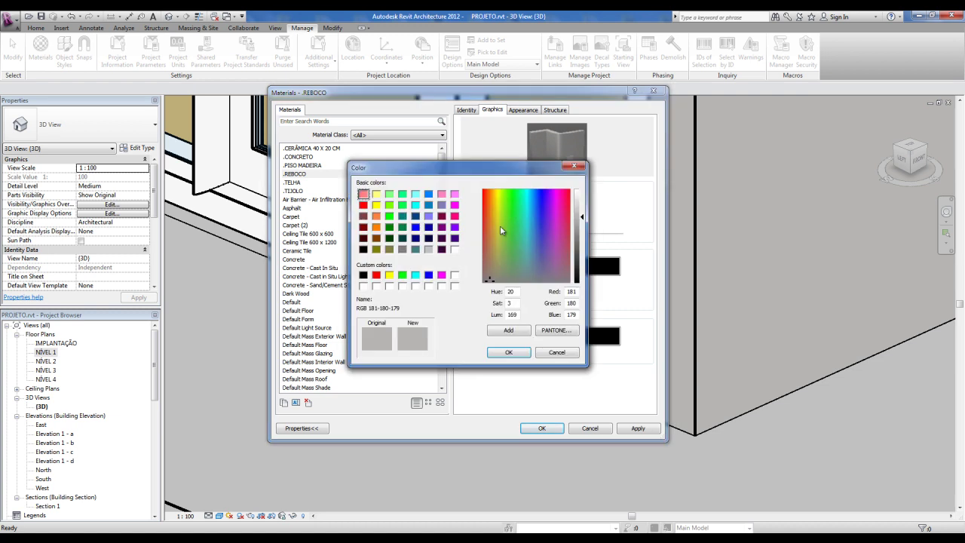
left_click(520, 254)
left_click(510, 353)
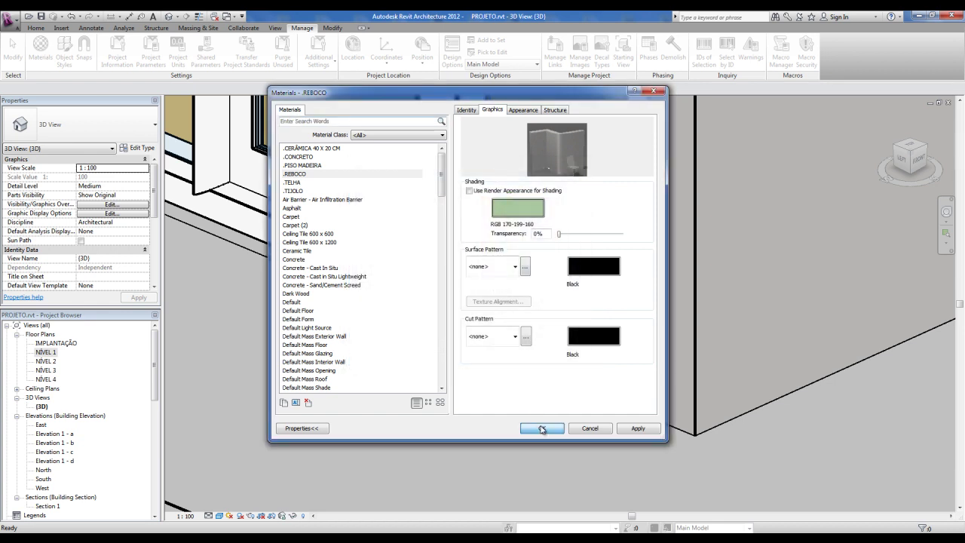
left_click(541, 428)
scroll(613, 412, "up", 2)
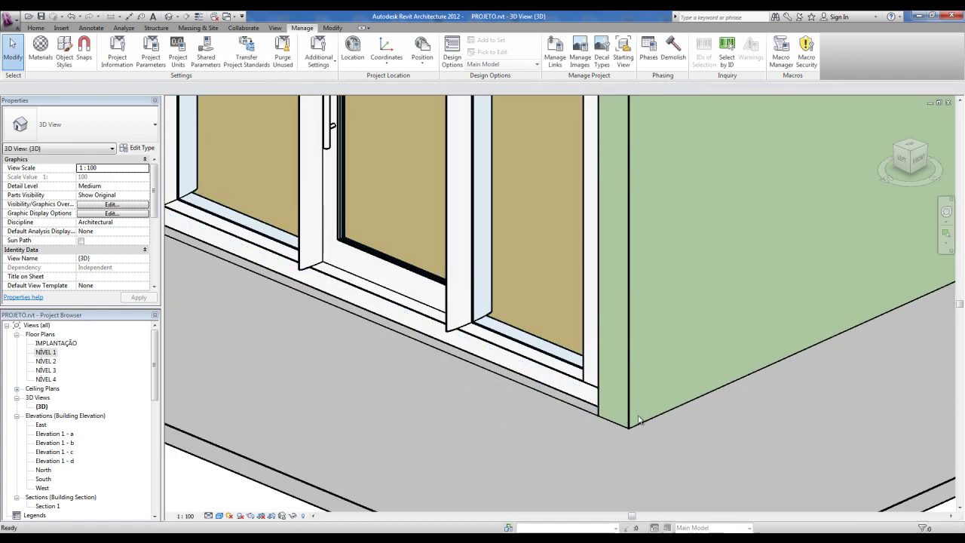
Paint the exposed floor slab edge under the curtain wall with the .REBOCO material
scroll(639, 420, "up", 2)
scroll(603, 415, "up", 2)
scroll(626, 415, "up", 2)
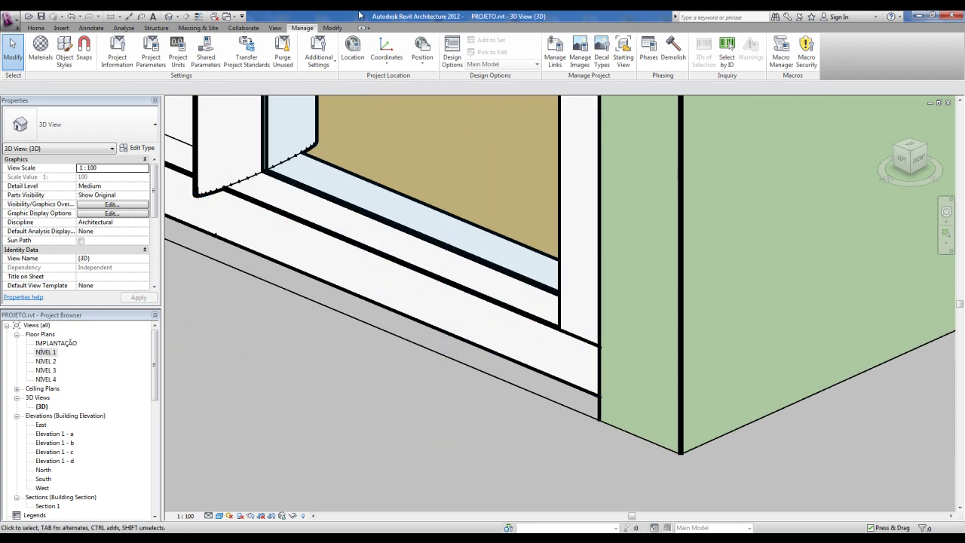
left_click(333, 28)
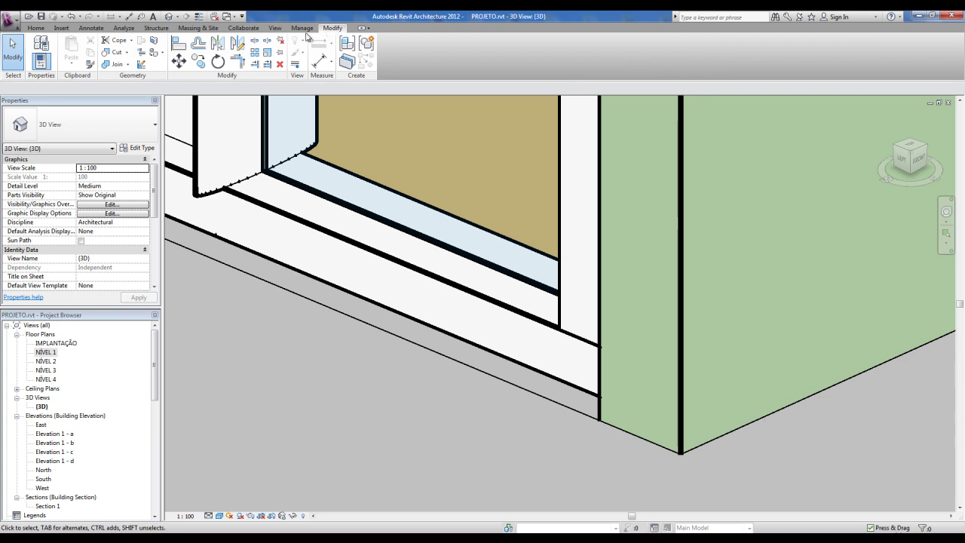
left_click(155, 54)
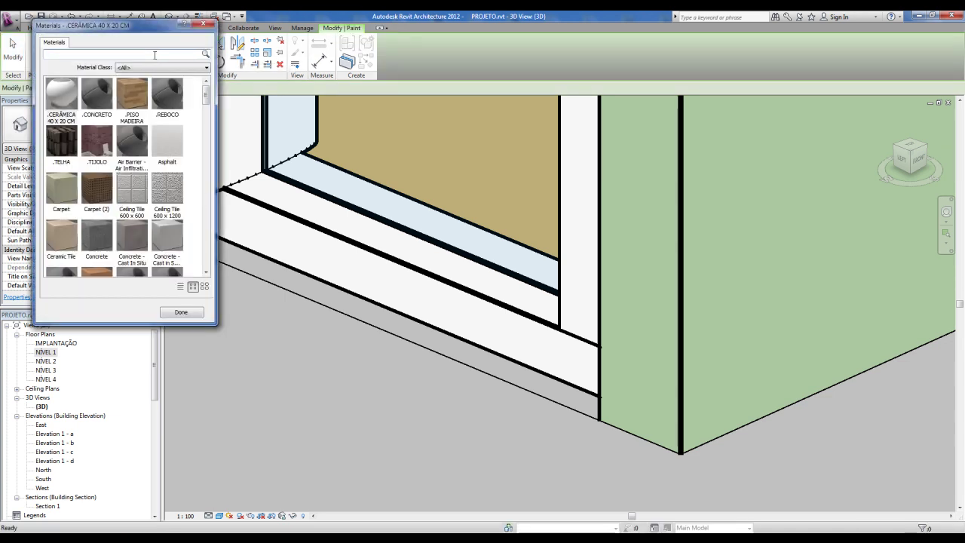
left_click(167, 90)
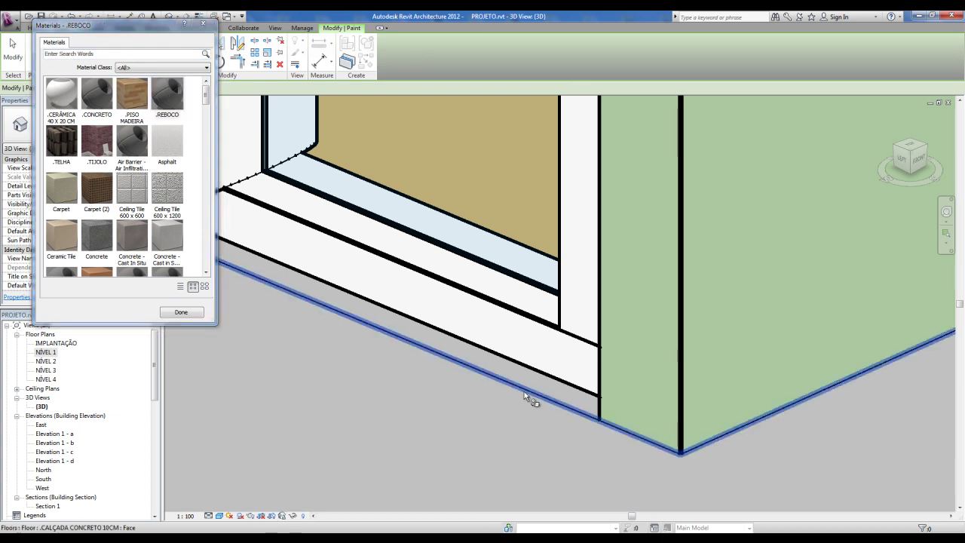
left_click(581, 397)
key("Escape")
scroll(539, 442, "down", 1)
scroll(528, 434, "down", 2)
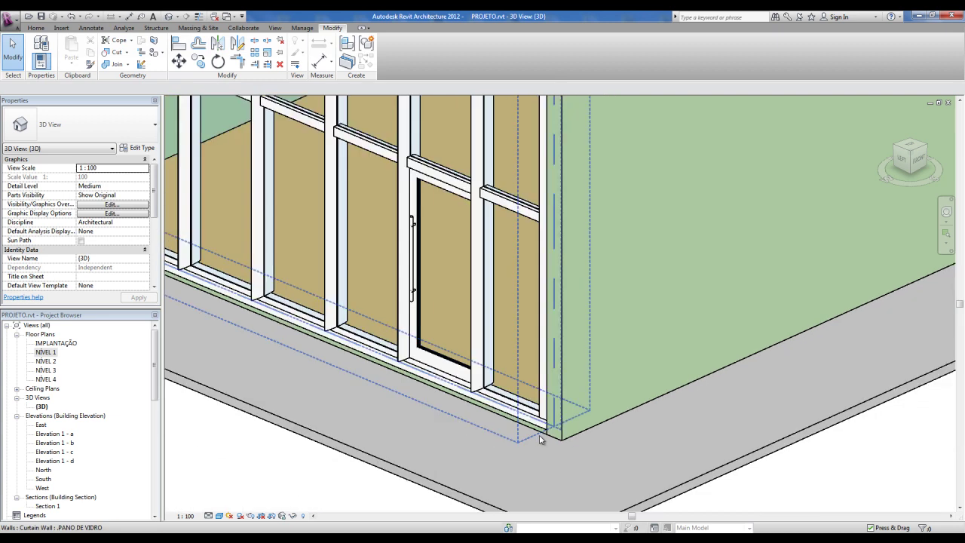
scroll(453, 399, "down", 2)
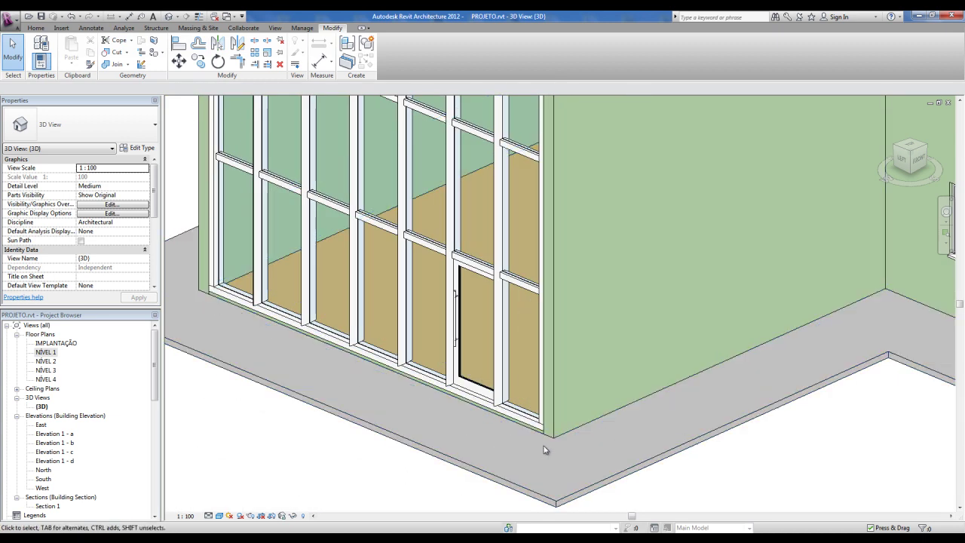
scroll(545, 448, "up", 3)
scroll(539, 423, "up", 2)
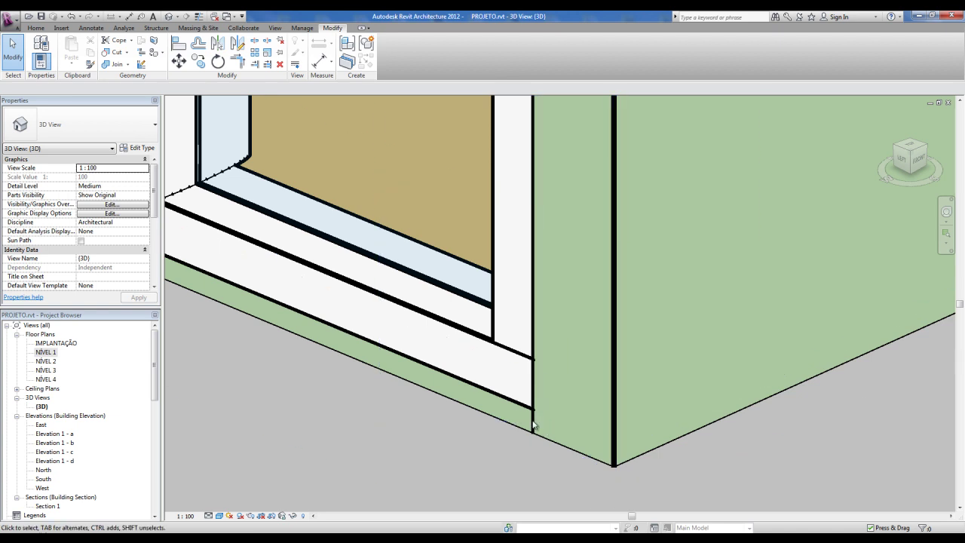
middle_click_drag(527, 421, 526, 398)
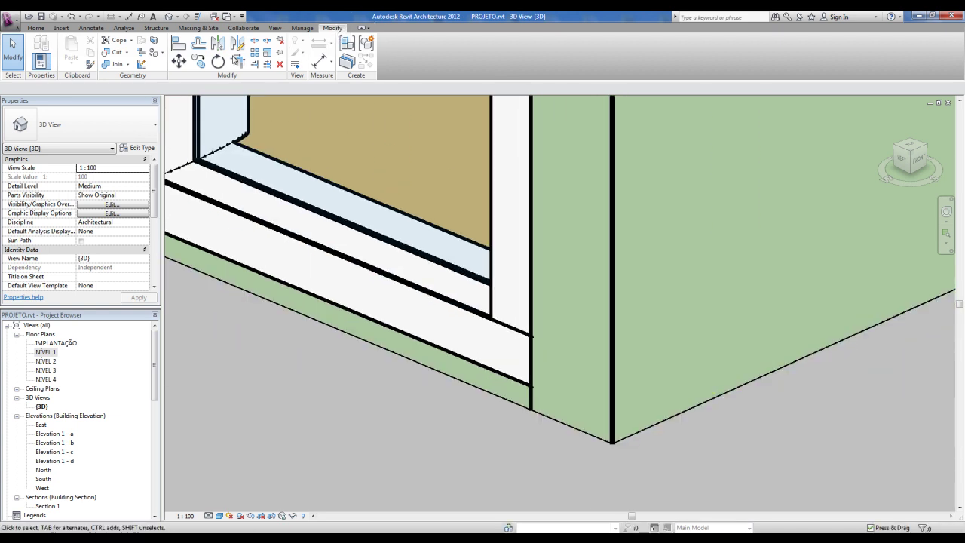
Join both green side walls beside the curtain wall to the floor slab with Join Geometry
left_click(117, 66)
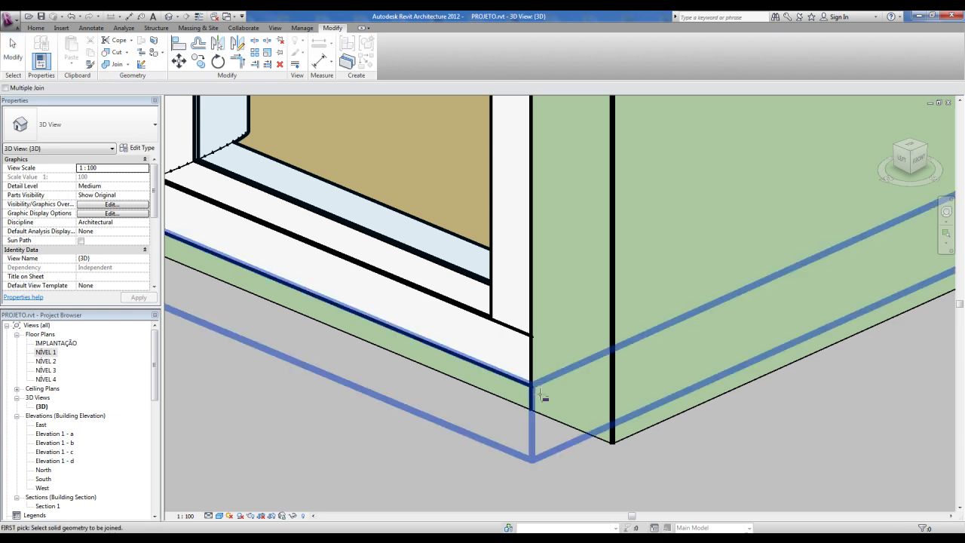
left_click(616, 412)
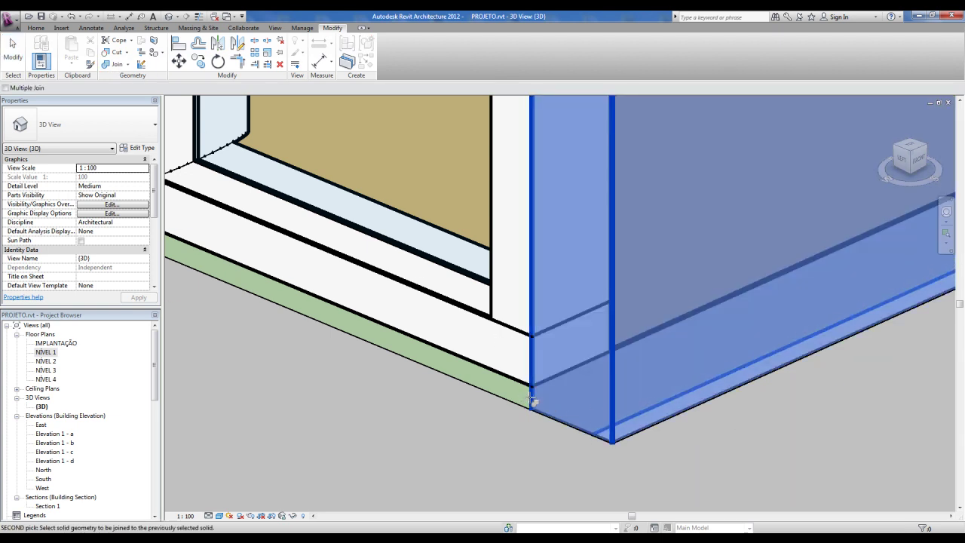
left_click(463, 453)
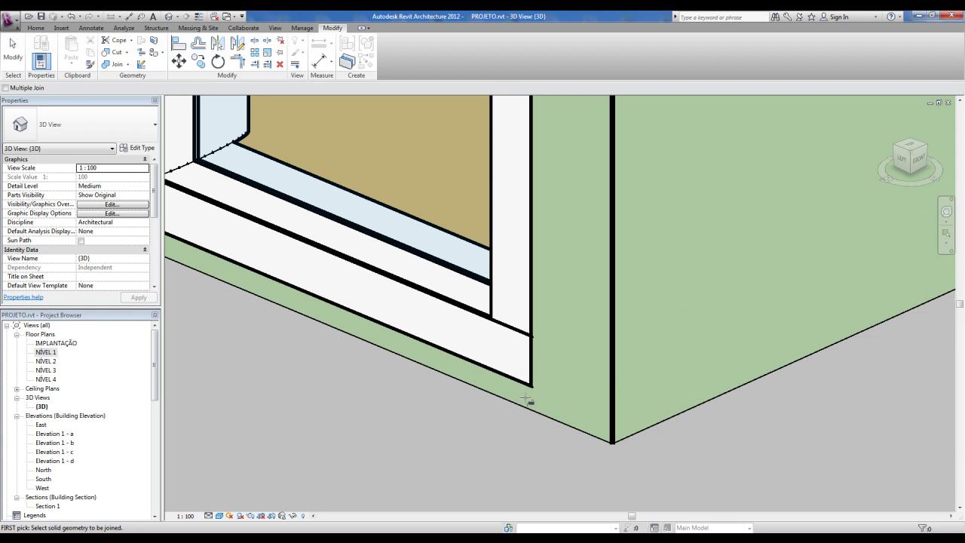
scroll(536, 400, "down", 5)
scroll(364, 337, "up", 5)
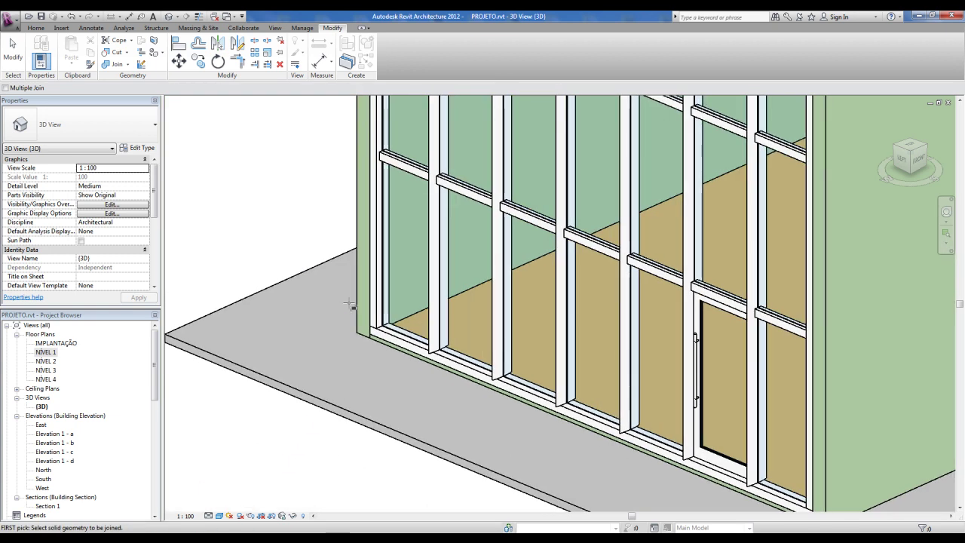
left_click(367, 340)
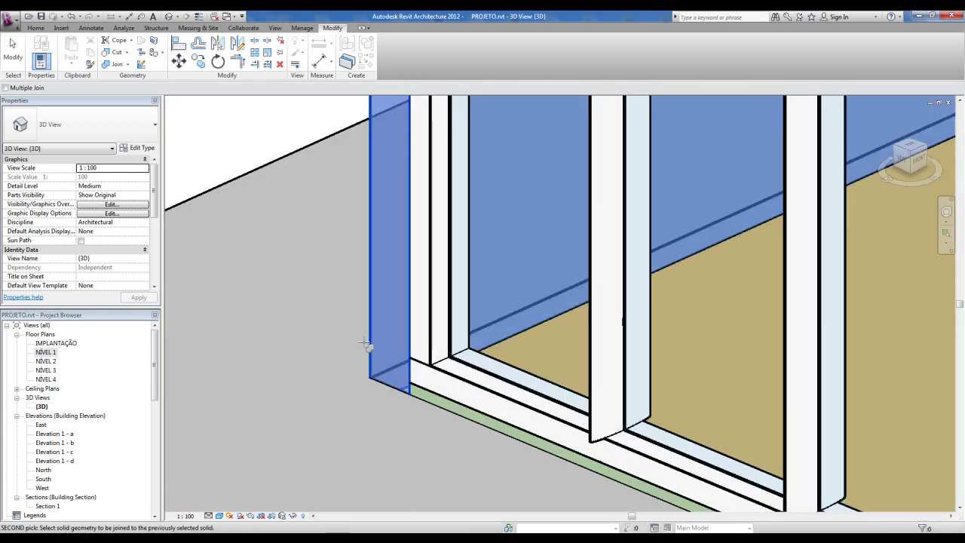
left_click(418, 385)
scroll(411, 381, "down", 3)
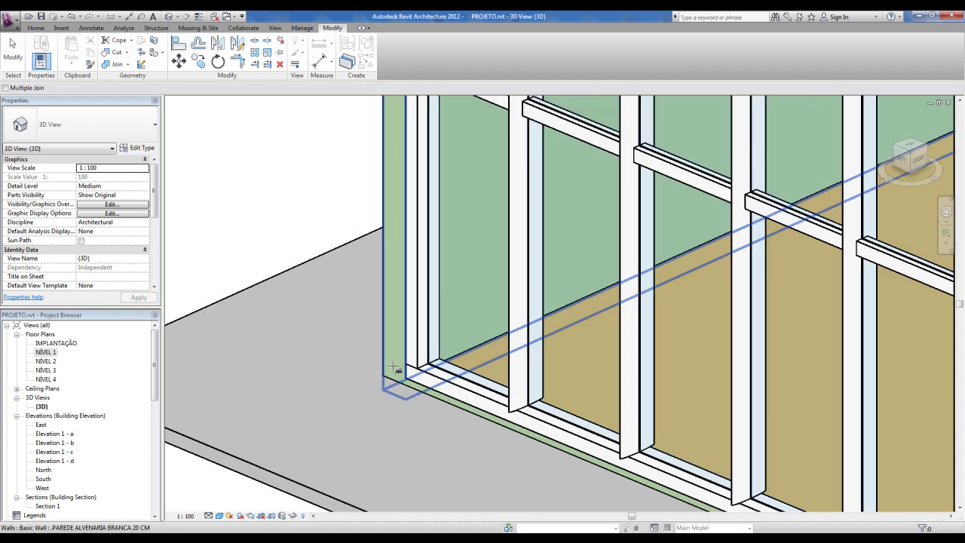
scroll(393, 369, "down", 3)
key("Escape")
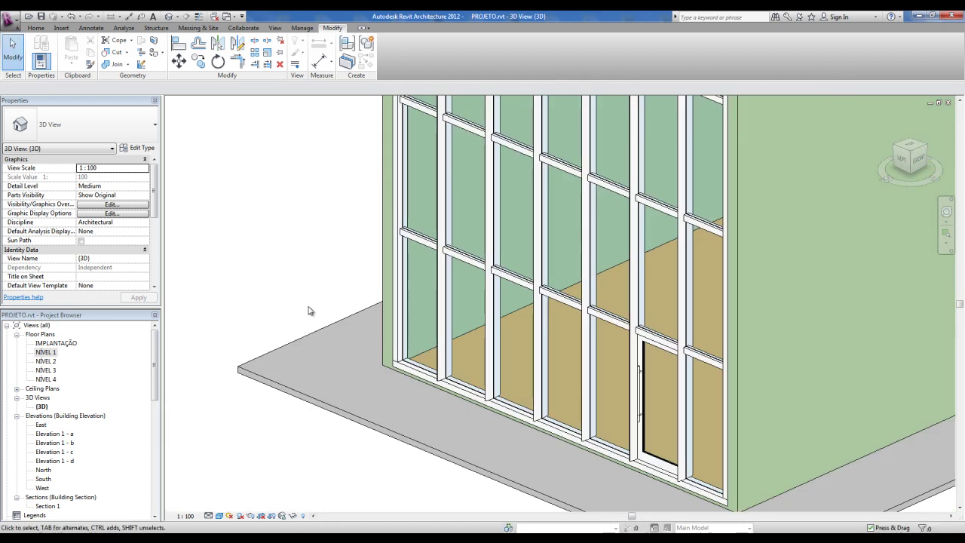
scroll(309, 311, "down", 2)
scroll(309, 310, "down", 2)
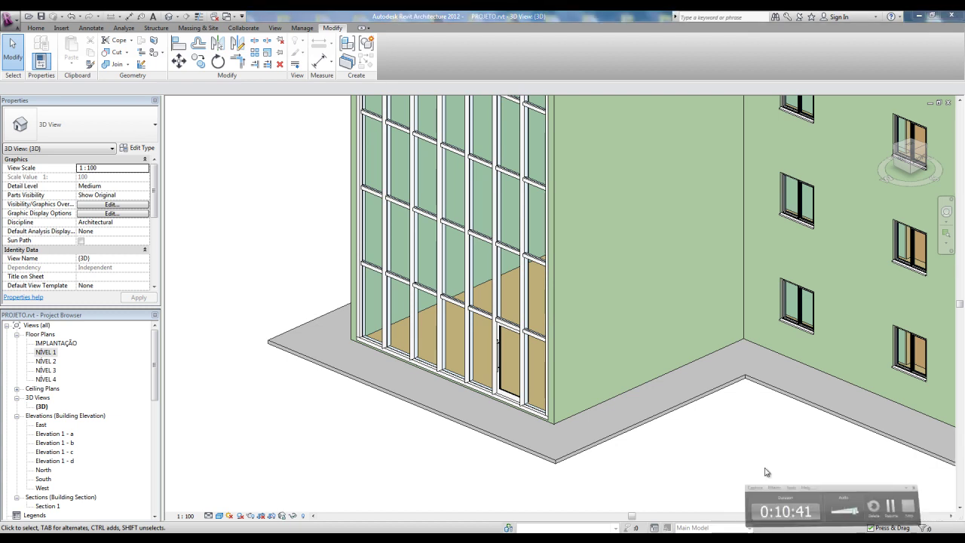
middle_click_drag(451, 434, 503, 400)
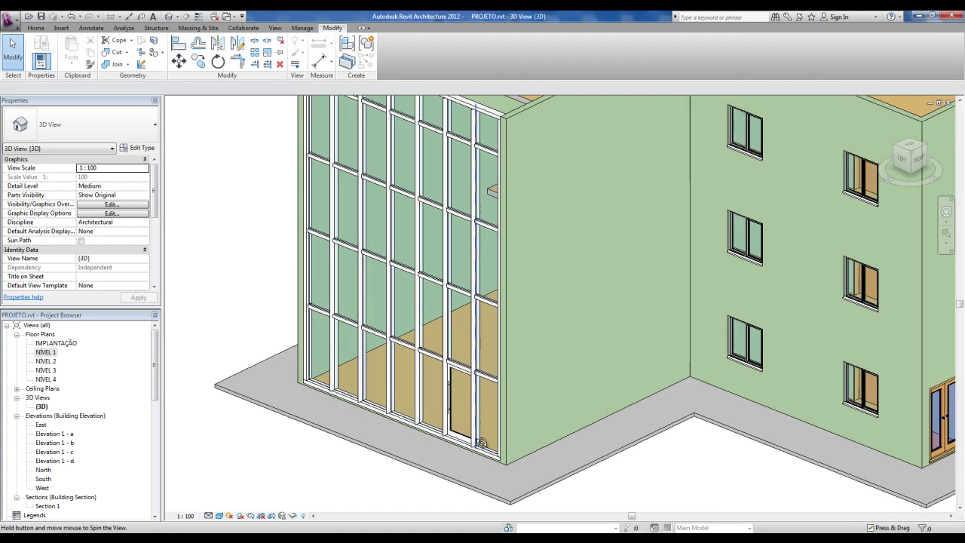
left_click(500, 372)
scroll(501, 373, "up", 2)
scroll(513, 403, "up", 2)
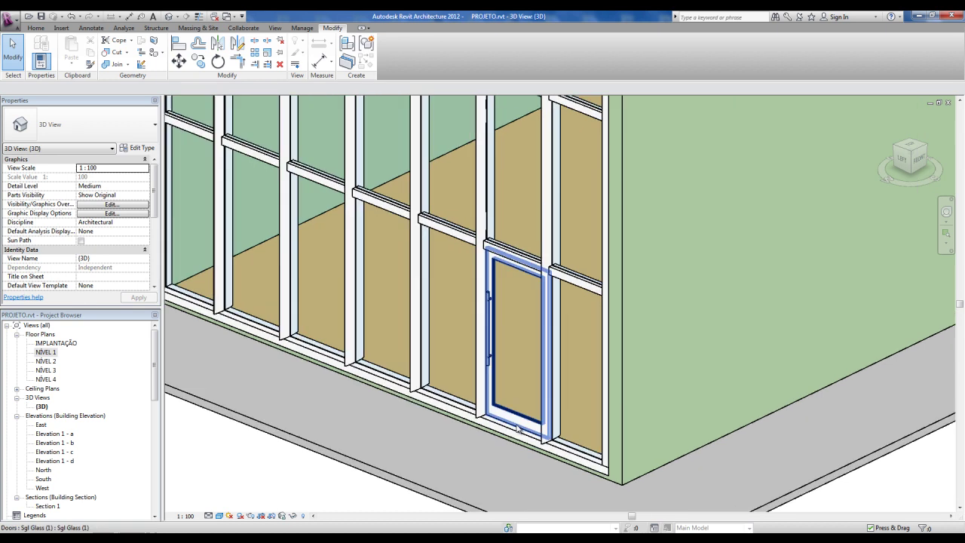
scroll(517, 438, "up", 1)
scroll(513, 434, "down", 2)
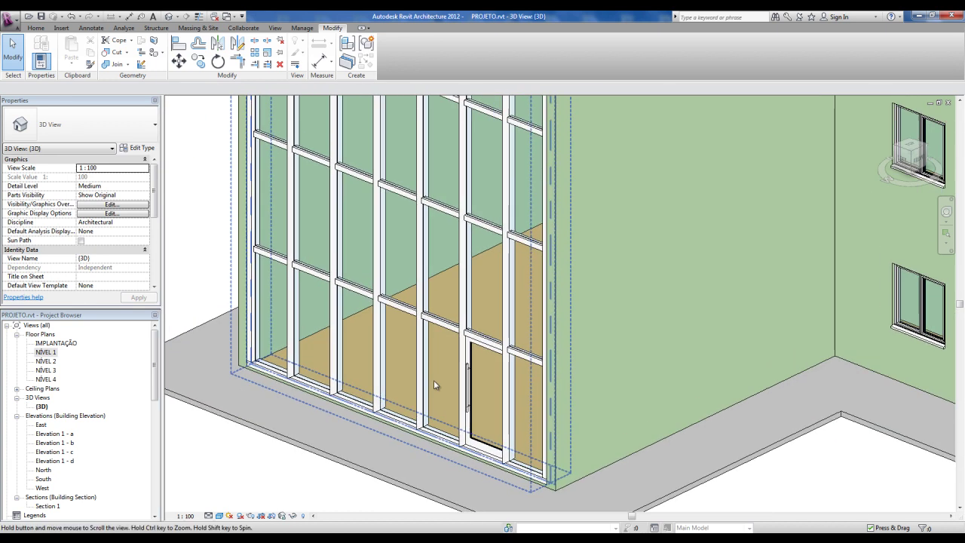
scroll(434, 382, "down", 2)
scroll(424, 281, "down", 1)
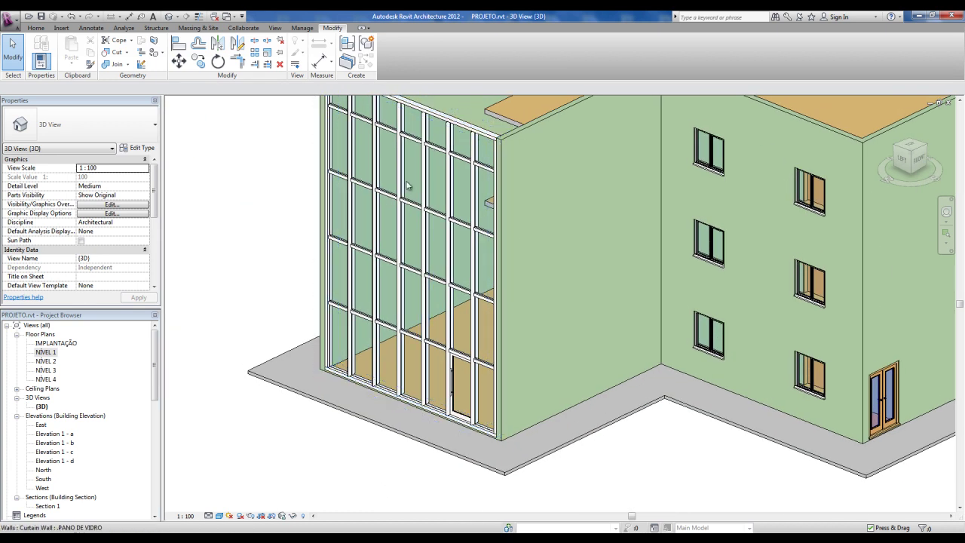
scroll(452, 377, "up", 1)
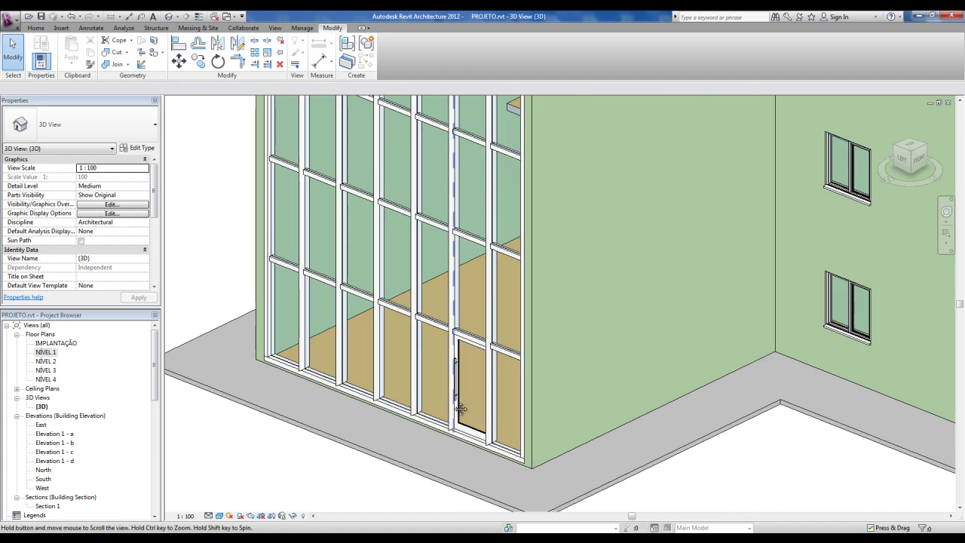
scroll(464, 411, "up", 1)
scroll(469, 438, "up", 1)
scroll(469, 437, "up", 1)
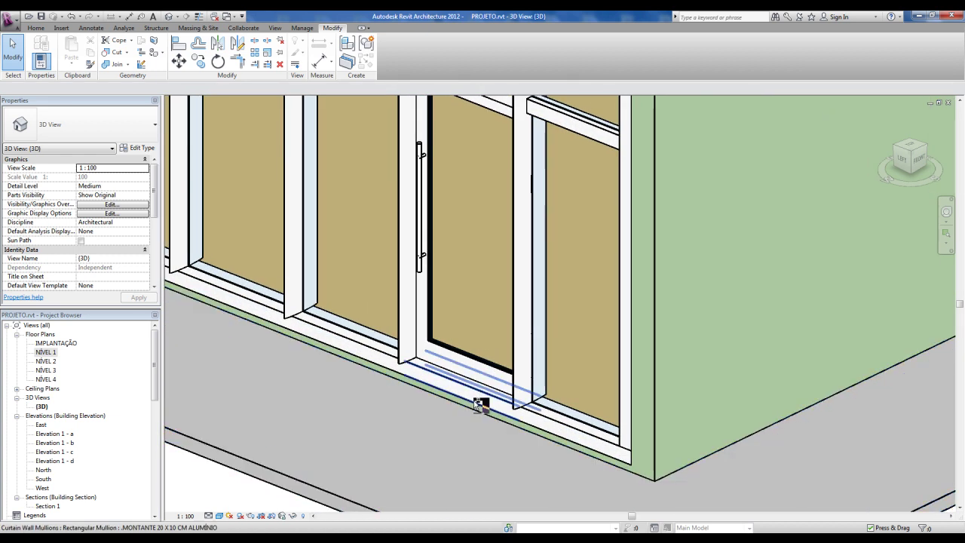
Unpin and delete the mullion running along the bottom of the door
left_click(475, 405)
left_click(476, 405)
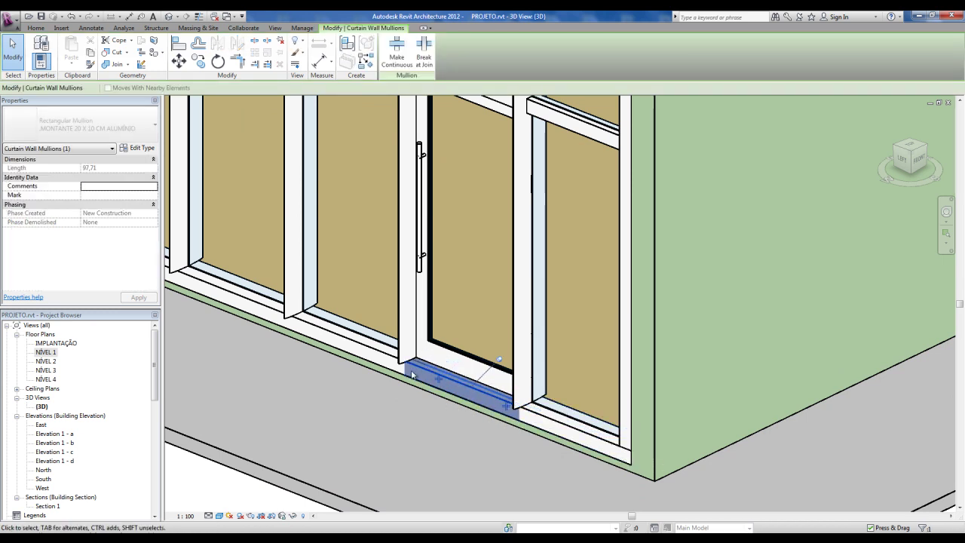
left_click(499, 362)
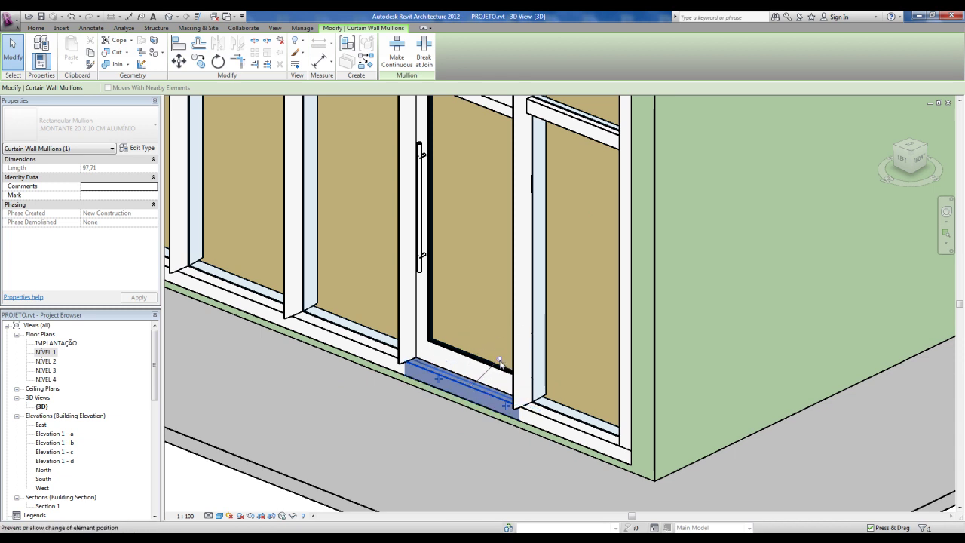
key("Delete")
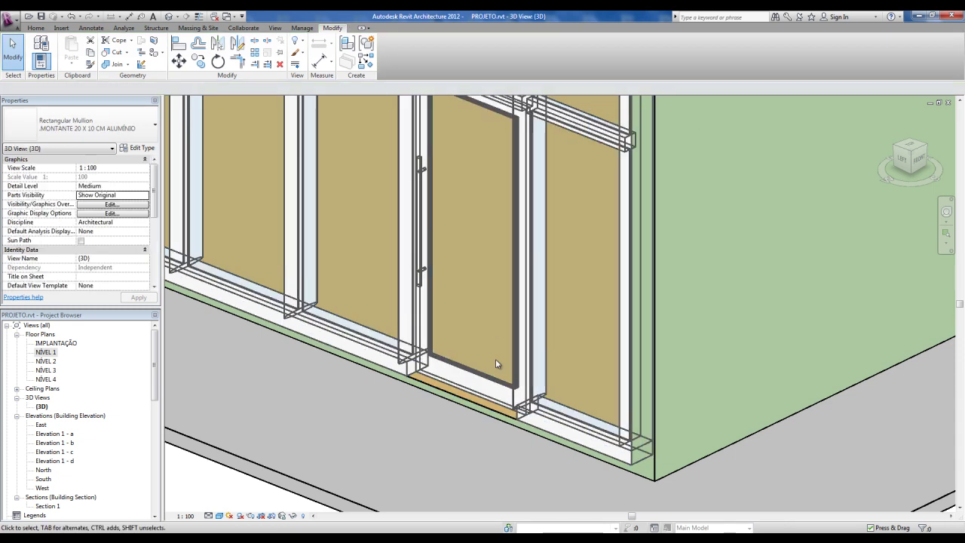
Select the horizontal mullion above the door, cycling the pick past the curtain wall
scroll(315, 453, "down", 1)
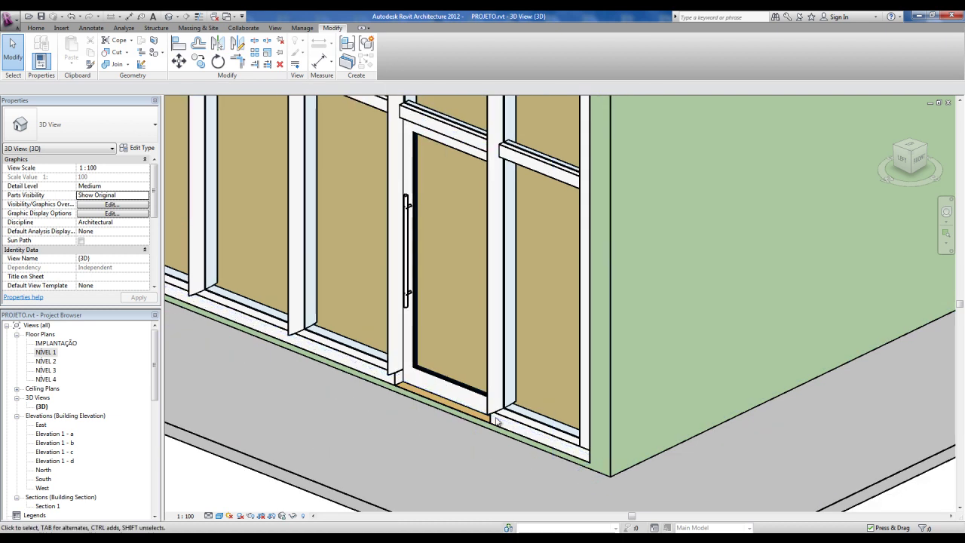
scroll(448, 355, "down", 2)
mouse_move(448, 355)
middle_mouse_down("shift")
mouse_move(433, 296)
mouse_move(465, 220)
middle_mouse_up("shift")
scroll(433, 296, "up", 2)
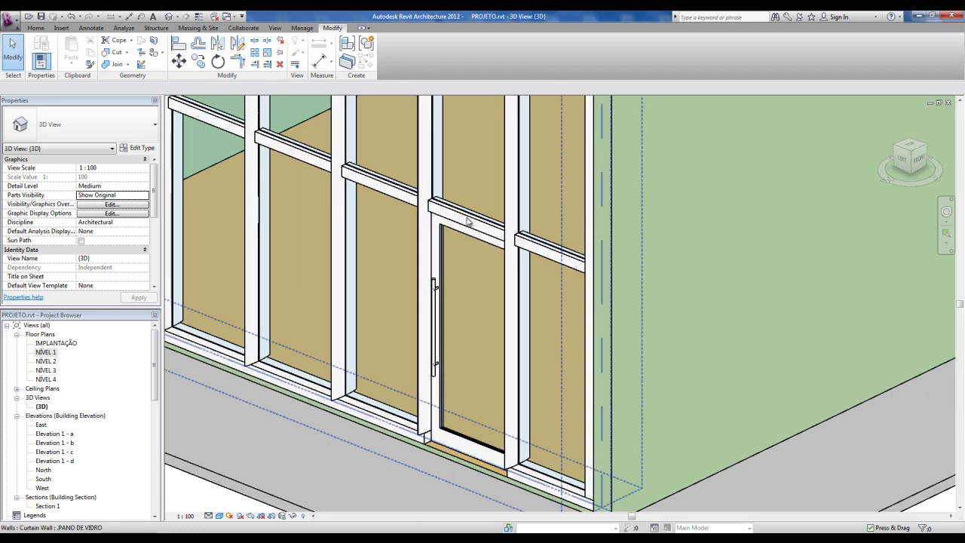
scroll(468, 221, "up", 1)
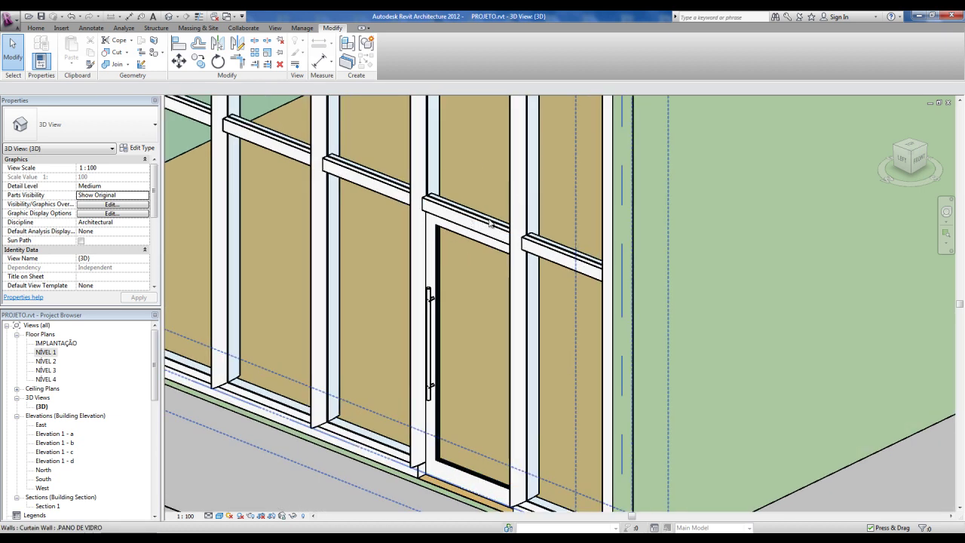
left_click(513, 212)
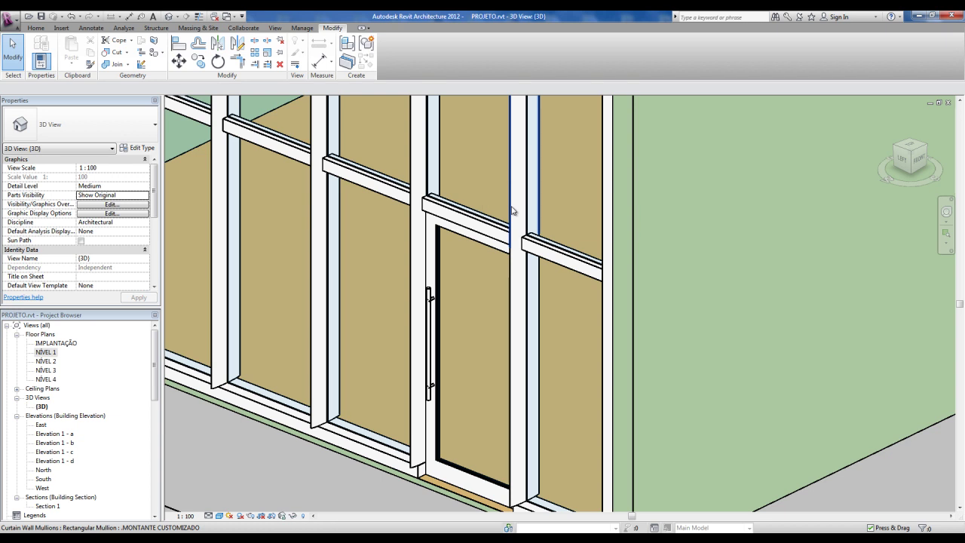
left_click(504, 224)
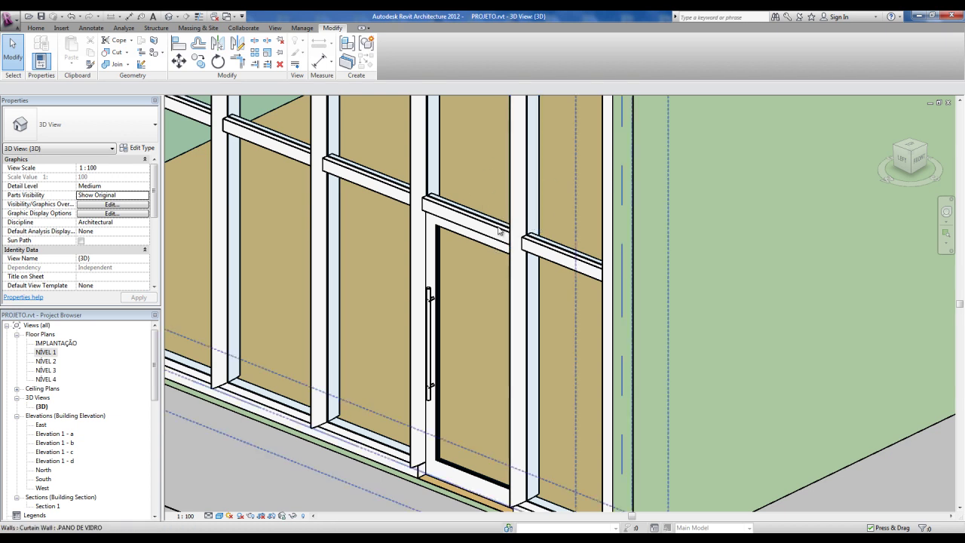
key("Tab")
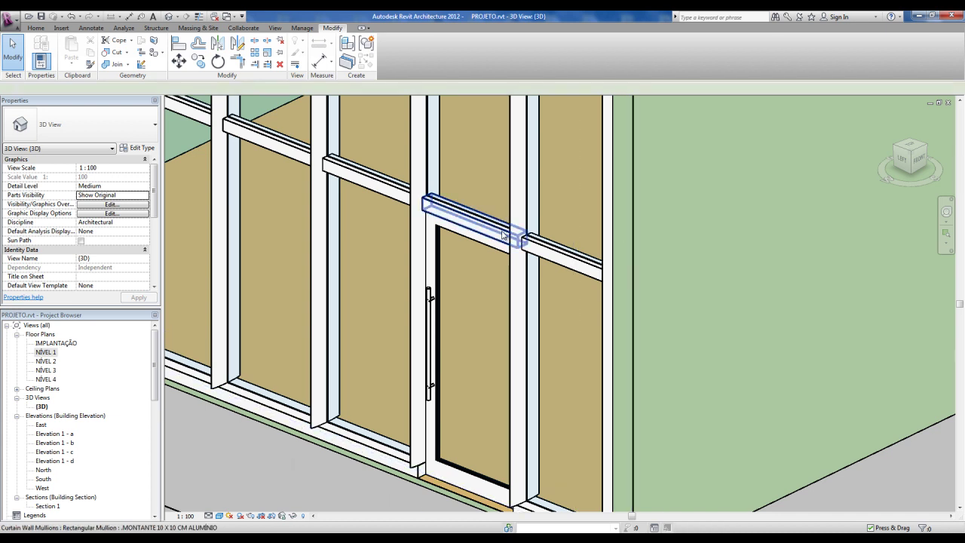
Change the mullion above the door to the MONTANTE CUSTOMIZADO type
left_click(502, 234)
left_click(501, 197)
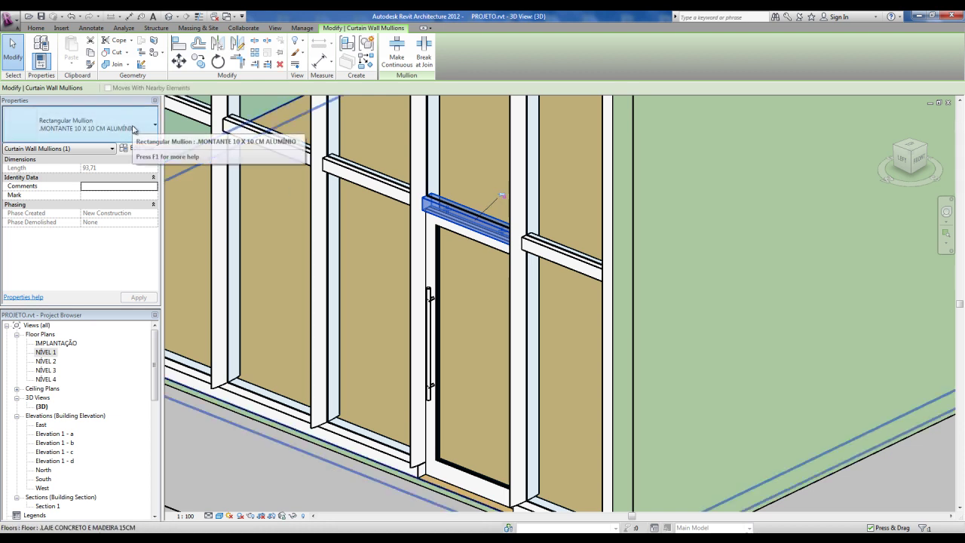
left_click(133, 129)
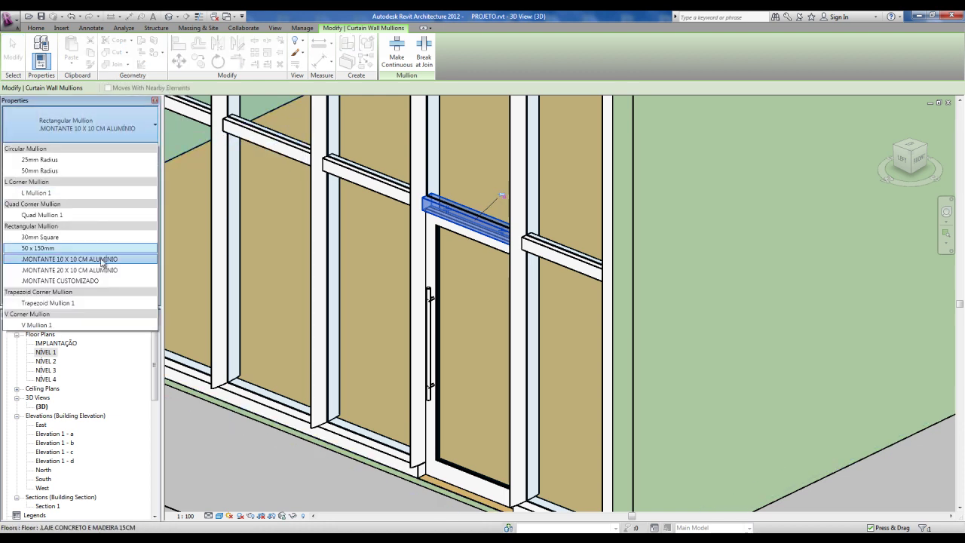
left_click(85, 280)
scroll(227, 465, "down", 3)
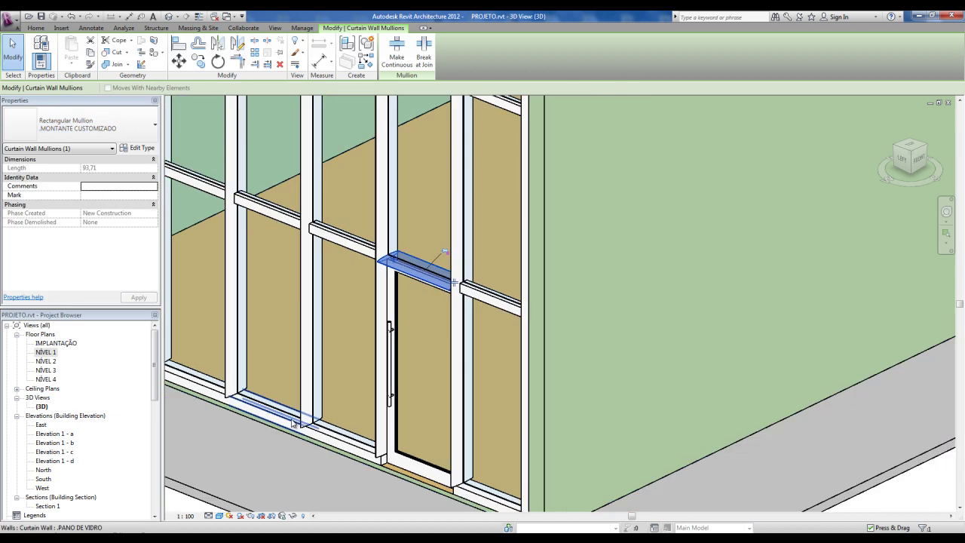
key("Escape")
Delete one vertical mullion piece from the curtain wall just left of the glass door
left_click(398, 440)
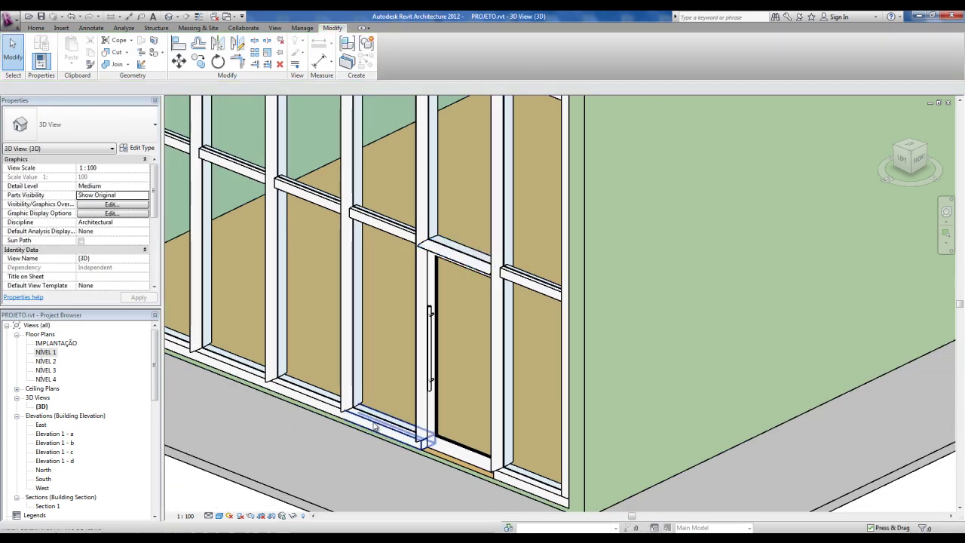
scroll(377, 393, "down", 3)
scroll(363, 370, "up", 1)
scroll(363, 370, "down", 2)
middle_click_drag(364, 370, 455, 301, "shift")
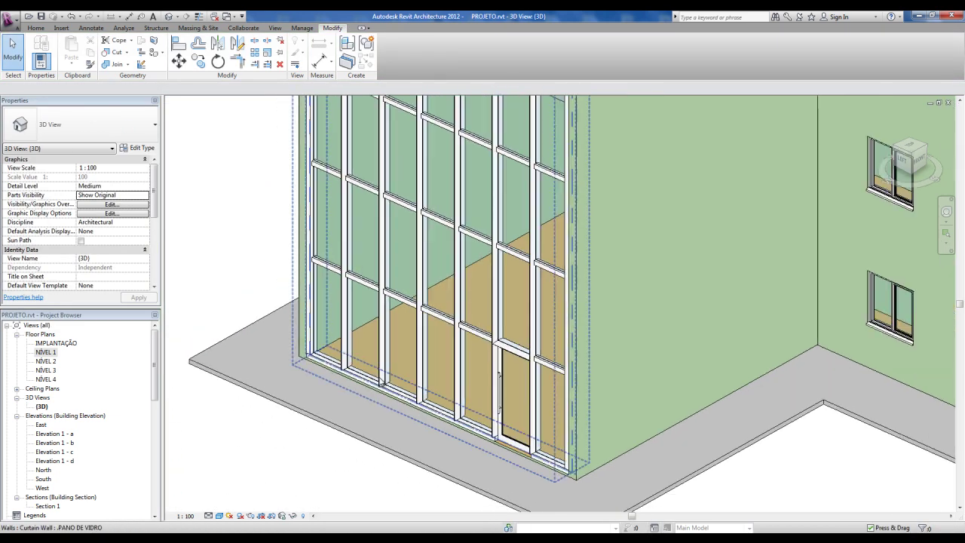
scroll(456, 300, "up", 3)
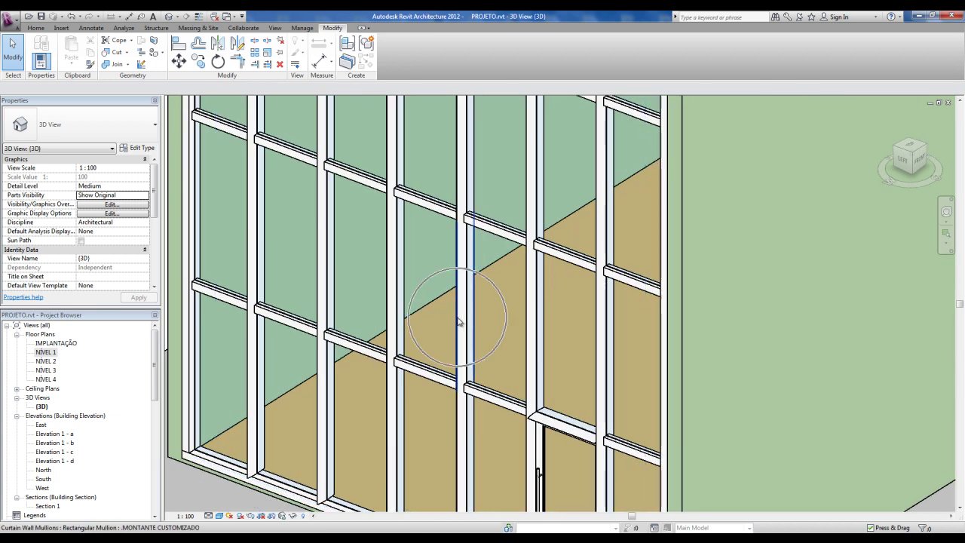
left_click(458, 320)
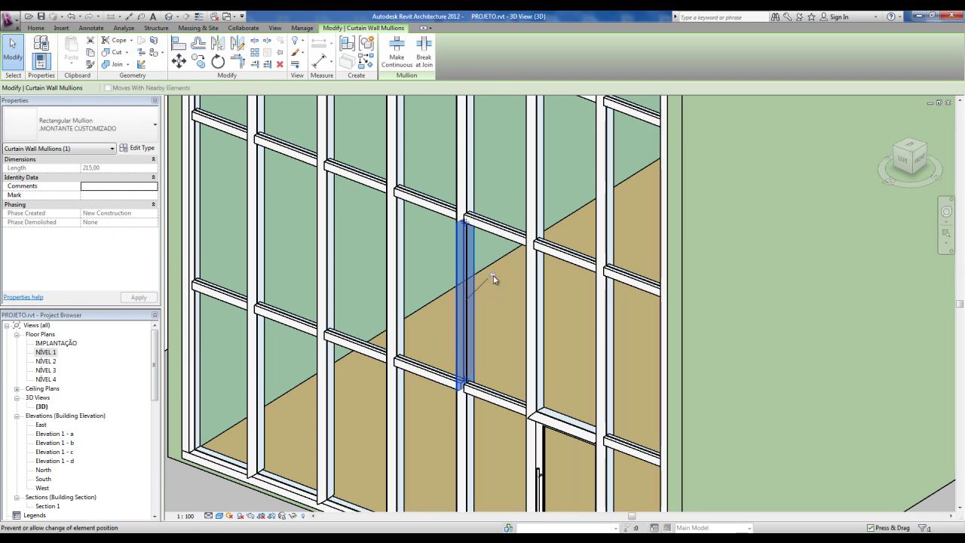
key("Delete")
scroll(451, 320, "down", 3)
middle_click_drag(276, 457, 273, 398, "shift")
scroll(413, 343, "up", 3)
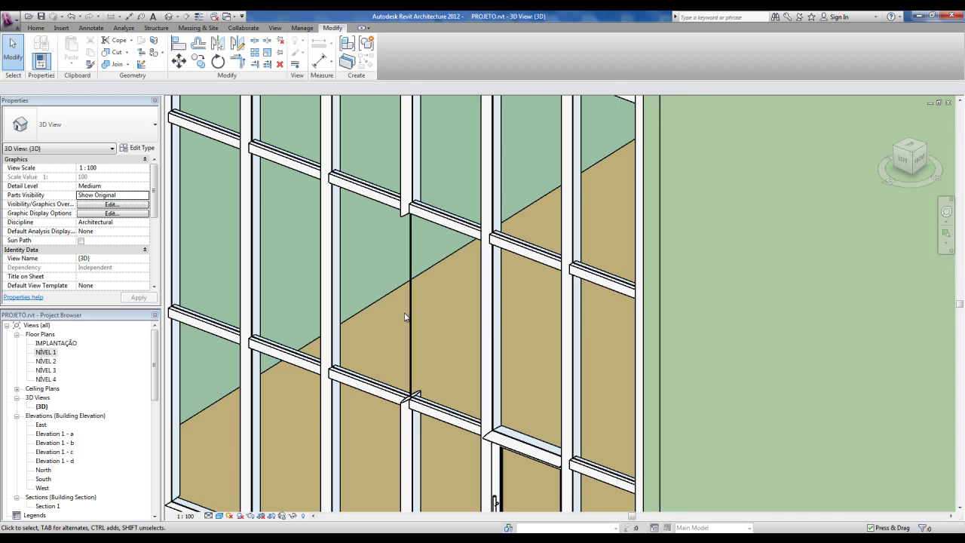
scroll(405, 317, "down", 2)
scroll(405, 325, "up", 1)
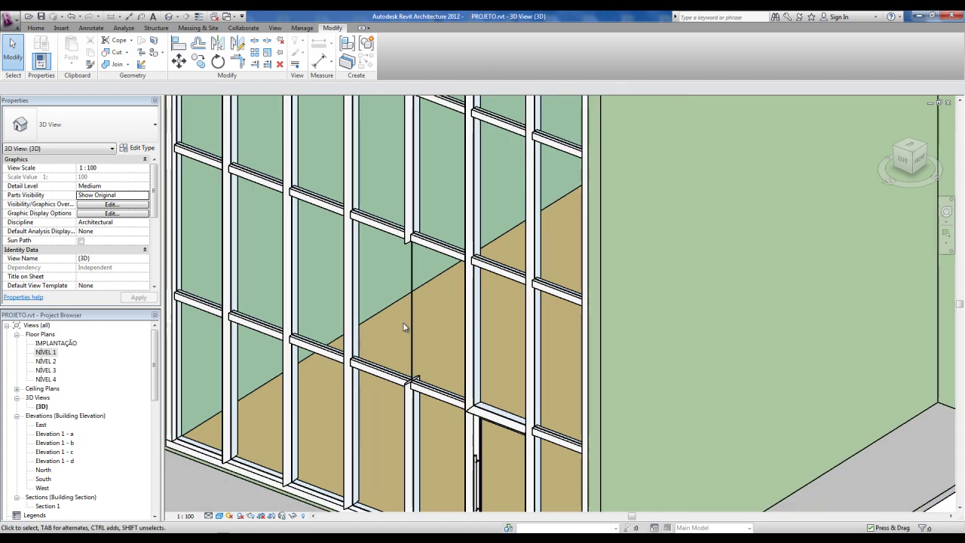
scroll(404, 323, "down", 3)
scroll(411, 326, "up", 2)
scroll(421, 331, "up", 1)
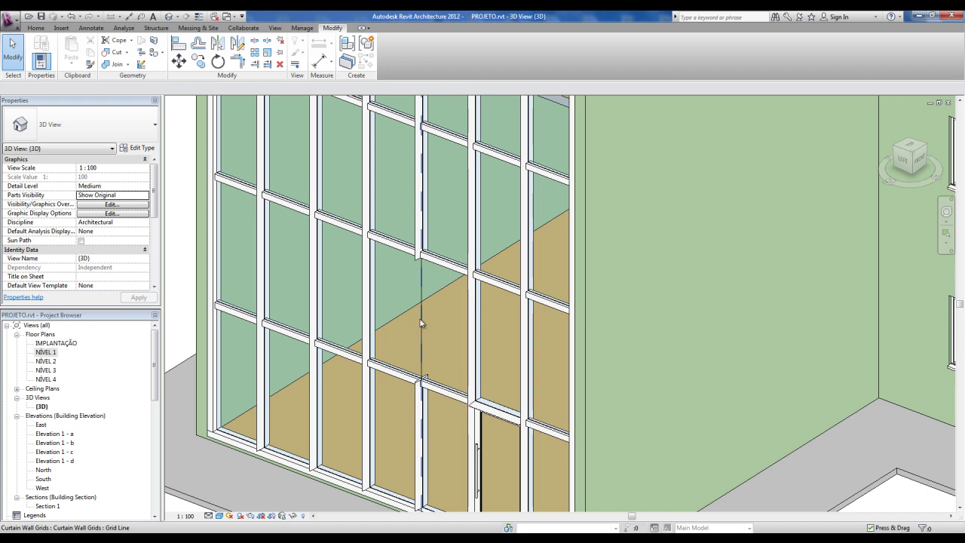
Remove the curtain grid segment where the mullion was deleted, merging the two glass panels
left_click(423, 323)
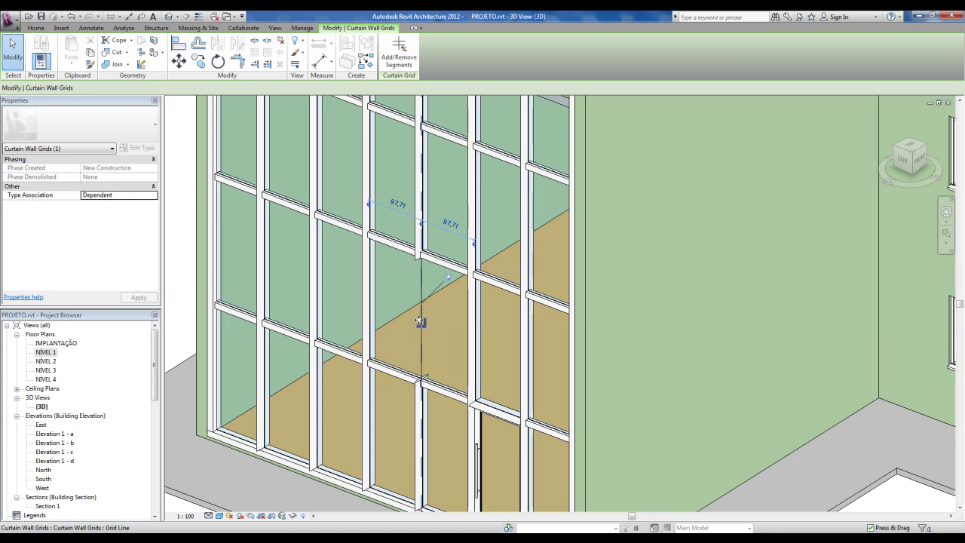
left_click(398, 59)
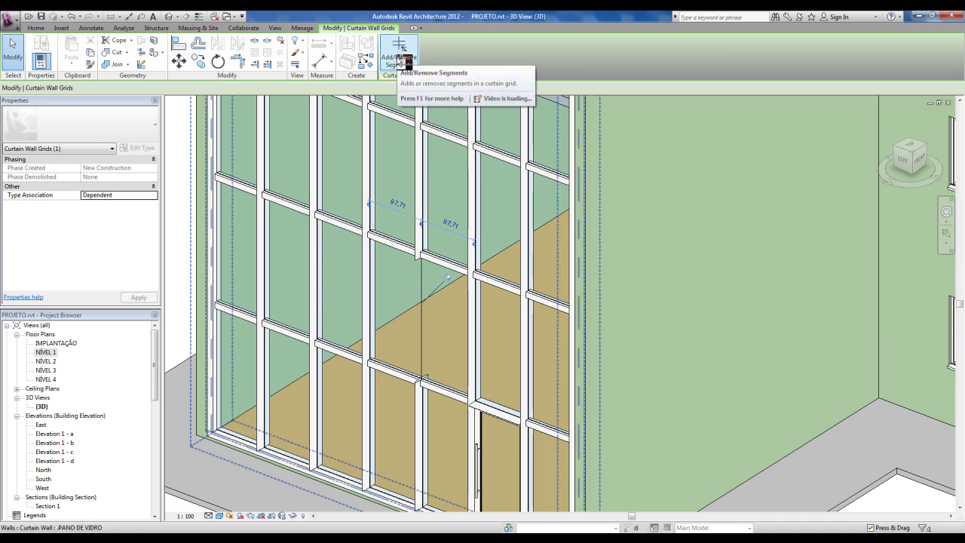
left_click(399, 60)
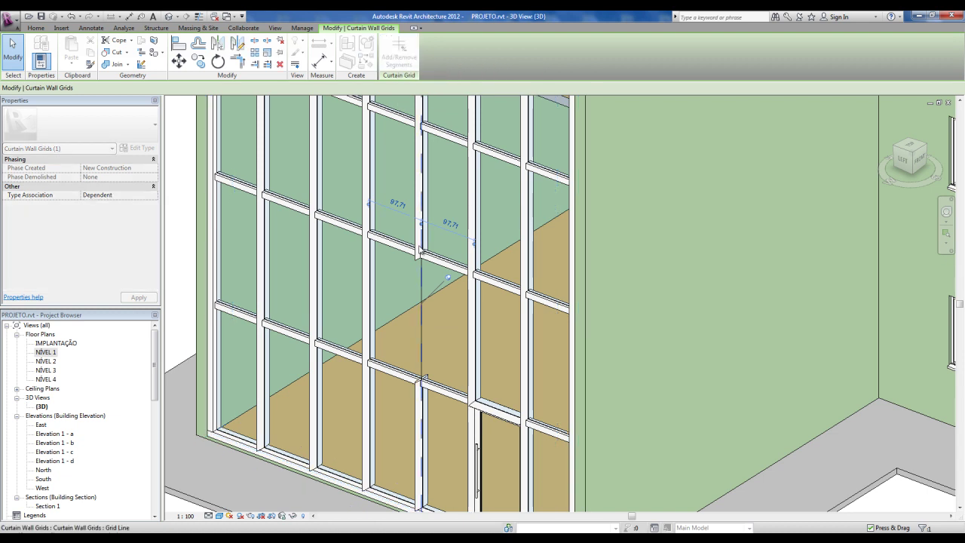
scroll(422, 324, "down", 3)
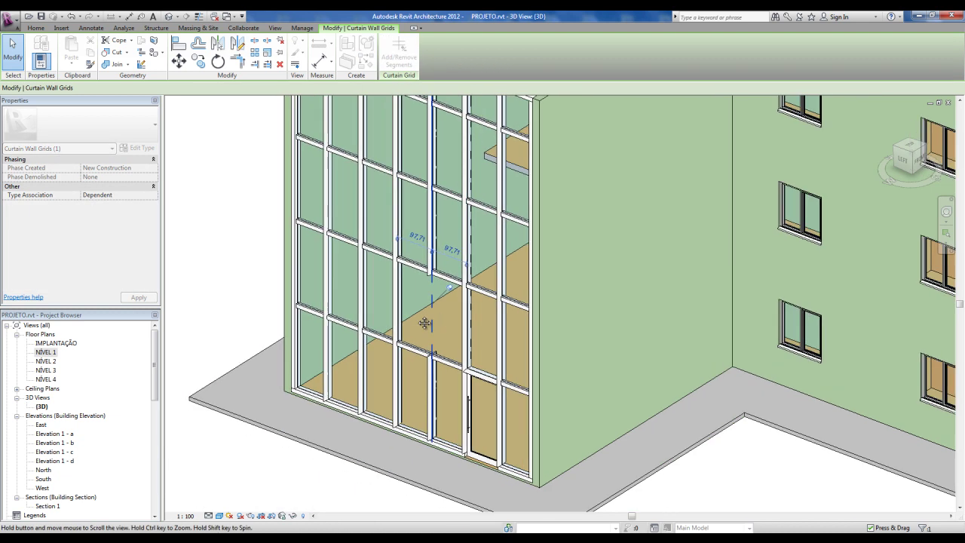
key("Escape")
key("Escape")
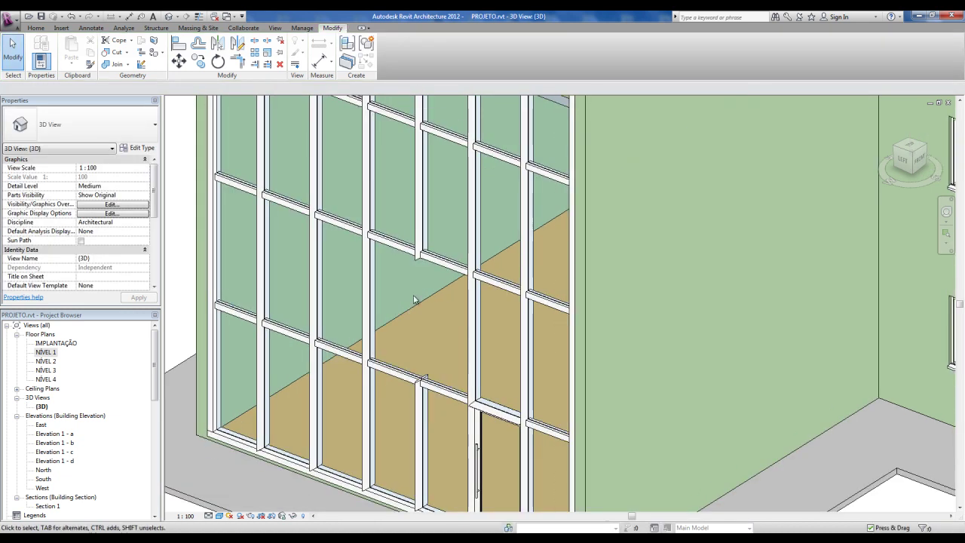
scroll(407, 302, "down", 3)
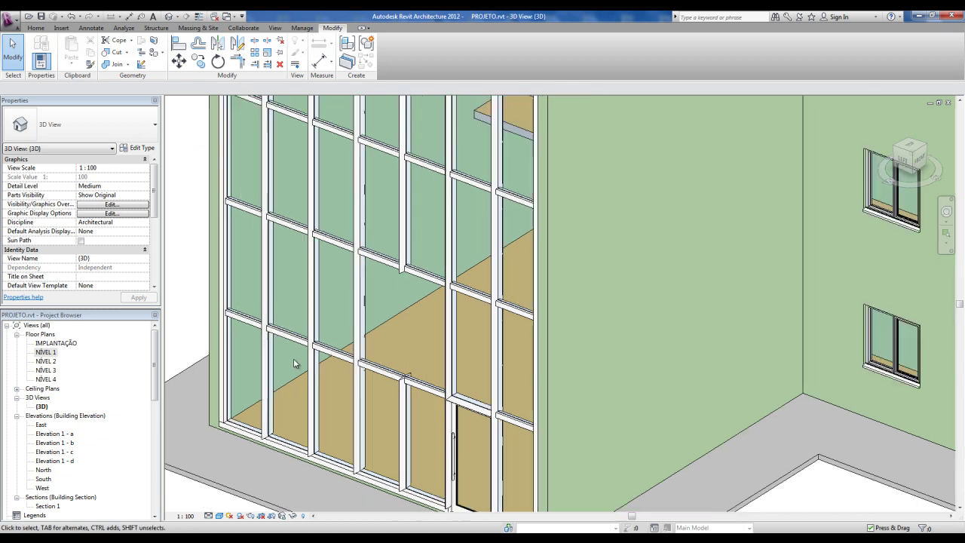
scroll(392, 317, "up", 2)
scroll(398, 307, "up", 1)
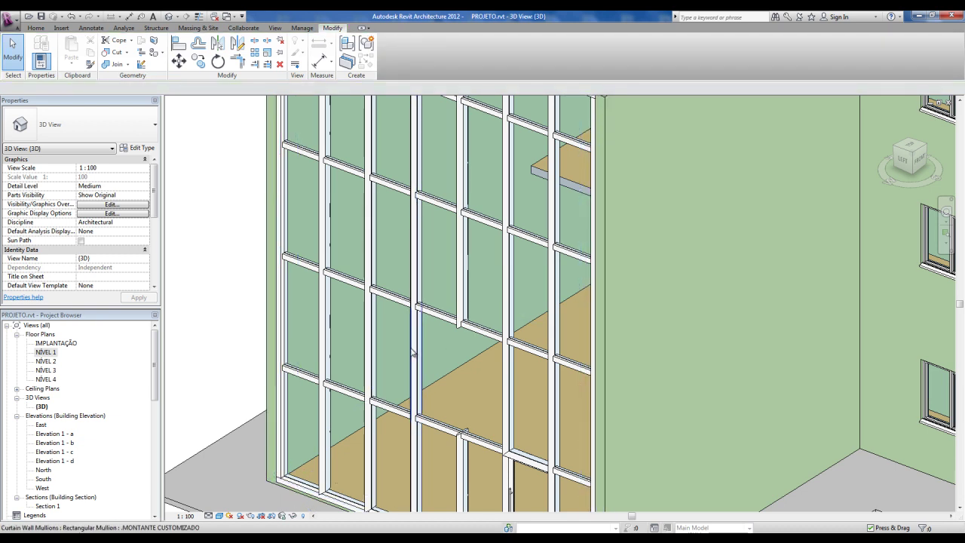
Select a vertical mullion and start a Move (MV), then cancel without moving it
left_click(413, 353)
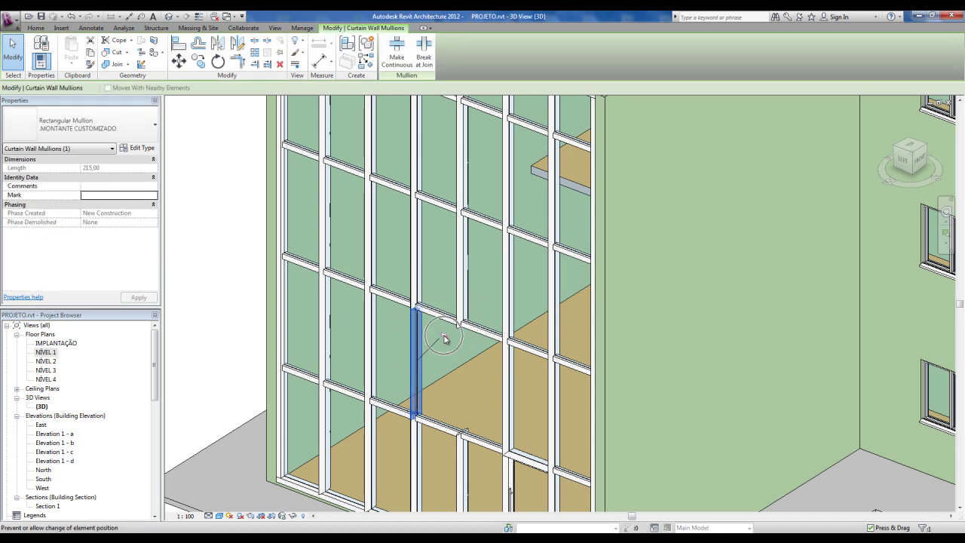
key("m")
key("v")
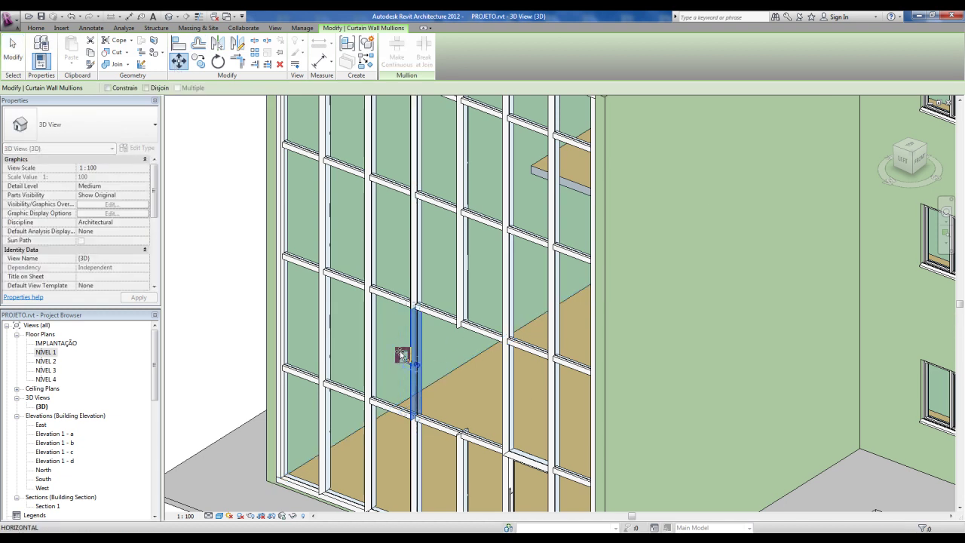
left_click(393, 352)
key("Escape")
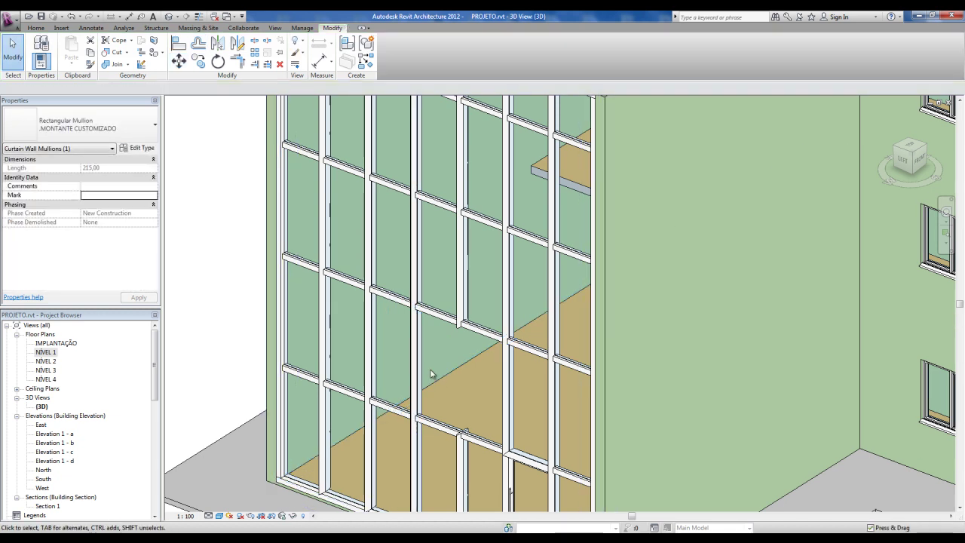
scroll(424, 365, "up", 1)
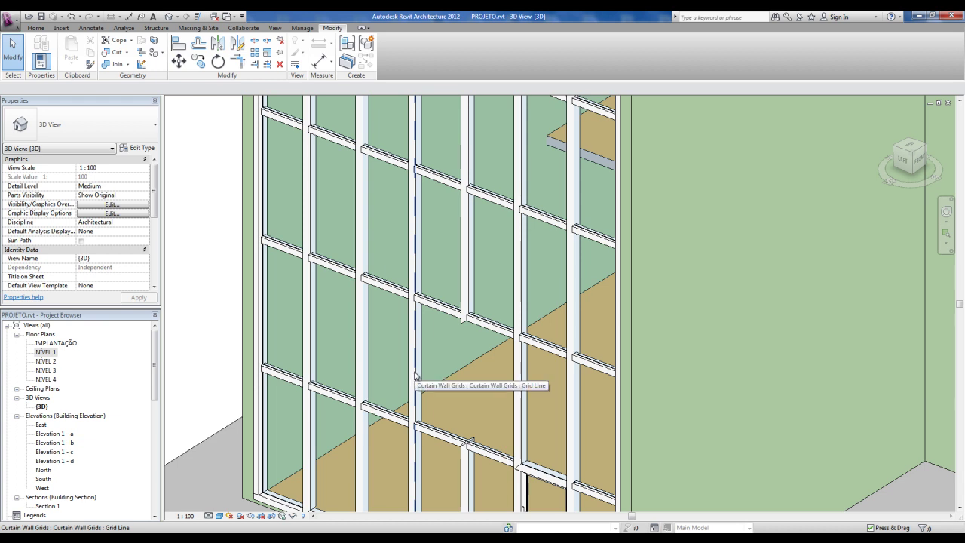
Move the vertical curtain grid line to sit 50 from its neighbouring grid line
left_click(414, 374)
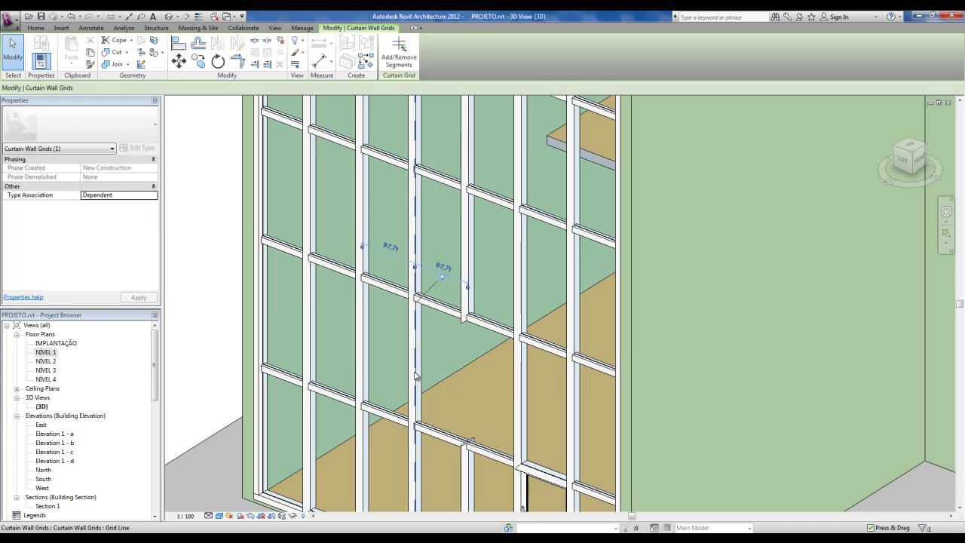
left_click(444, 282)
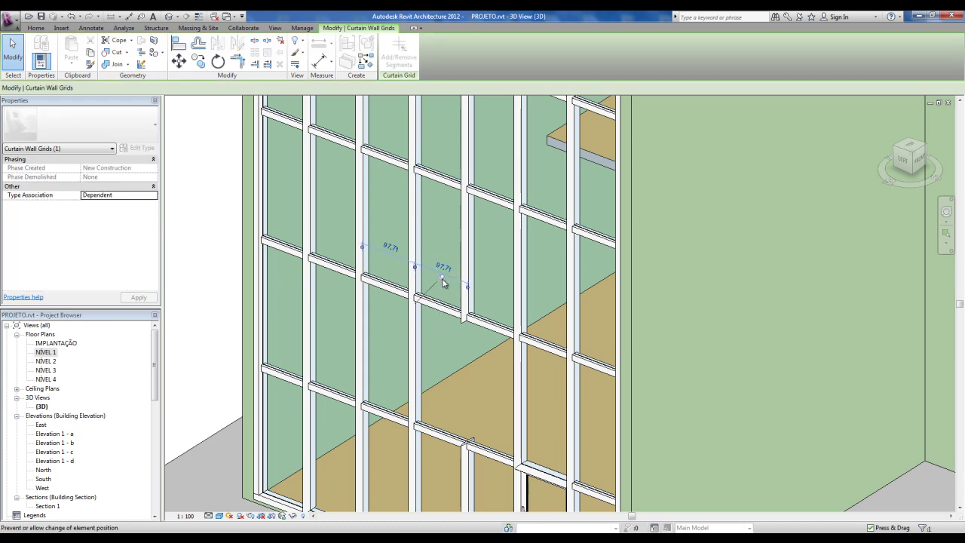
left_click(394, 250)
type("5")
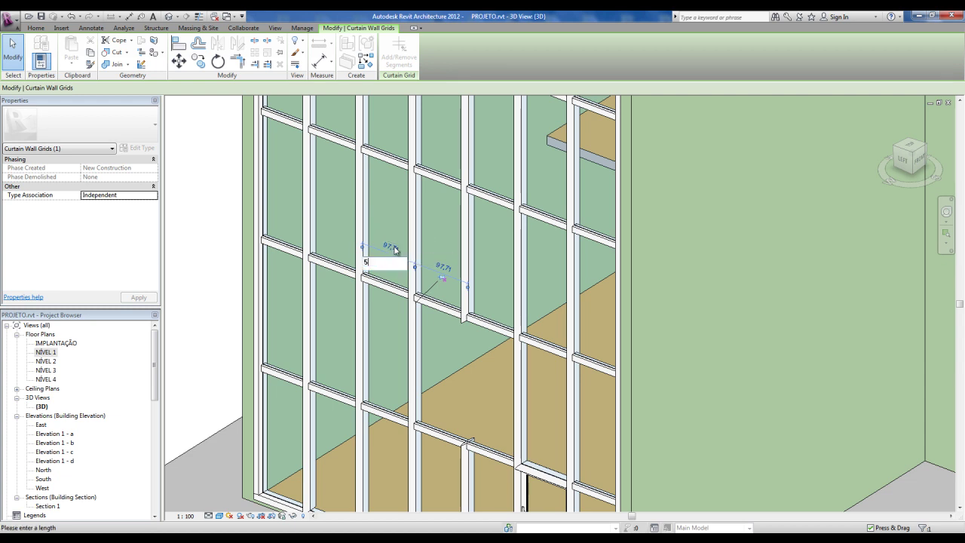
key("Return")
Zoom out, select the glass curtain wall, and zoom back in on it
left_click(203, 272)
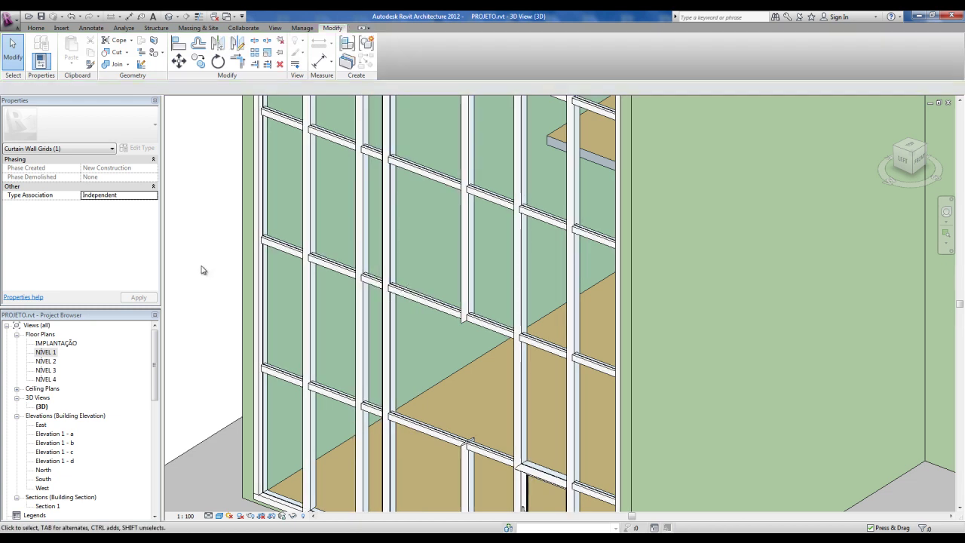
scroll(202, 271, "down", 2)
scroll(202, 271, "down", 1)
scroll(462, 285, "down", 1)
left_click(466, 285)
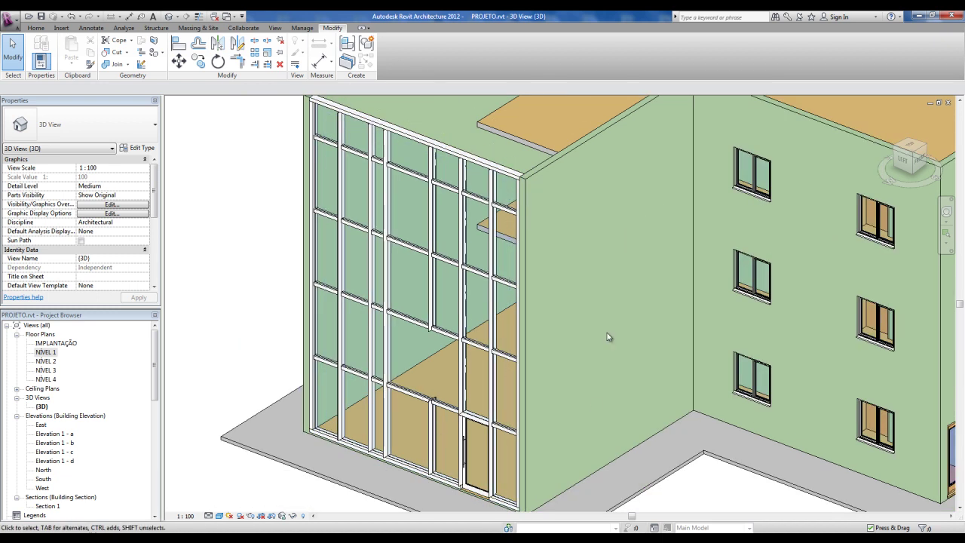
scroll(434, 323, "up", 1)
scroll(435, 294, "up", 1)
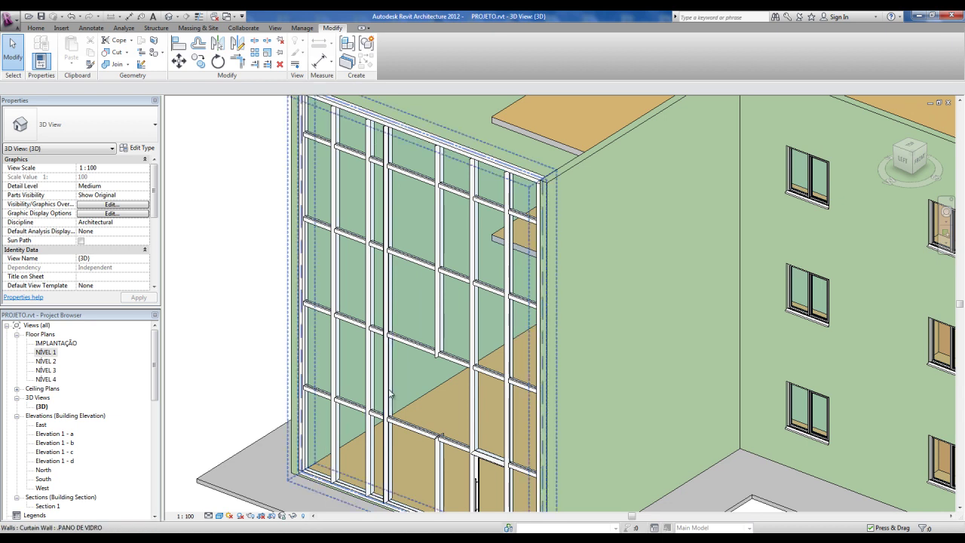
scroll(376, 283, "up", 1)
scroll(350, 287, "up", 1)
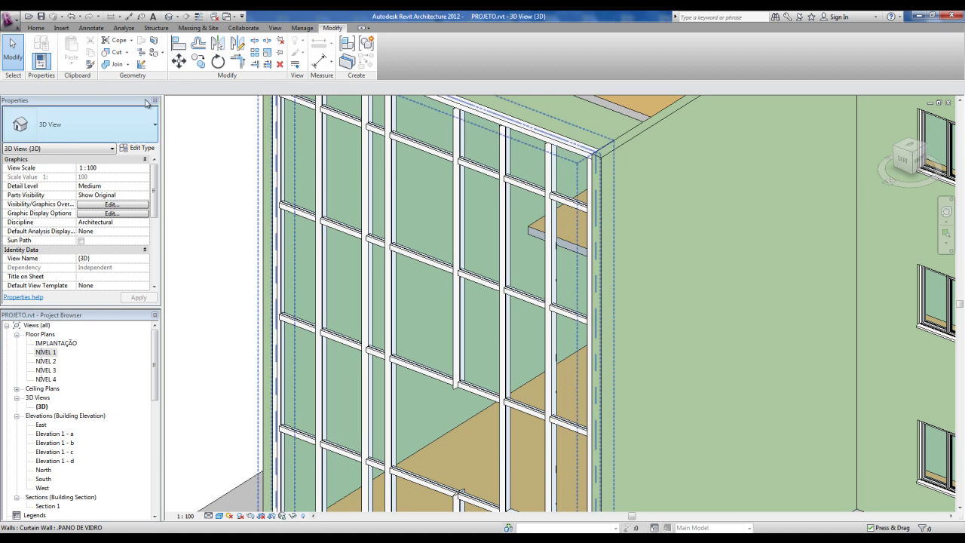
left_click(36, 28)
left_click(41, 28)
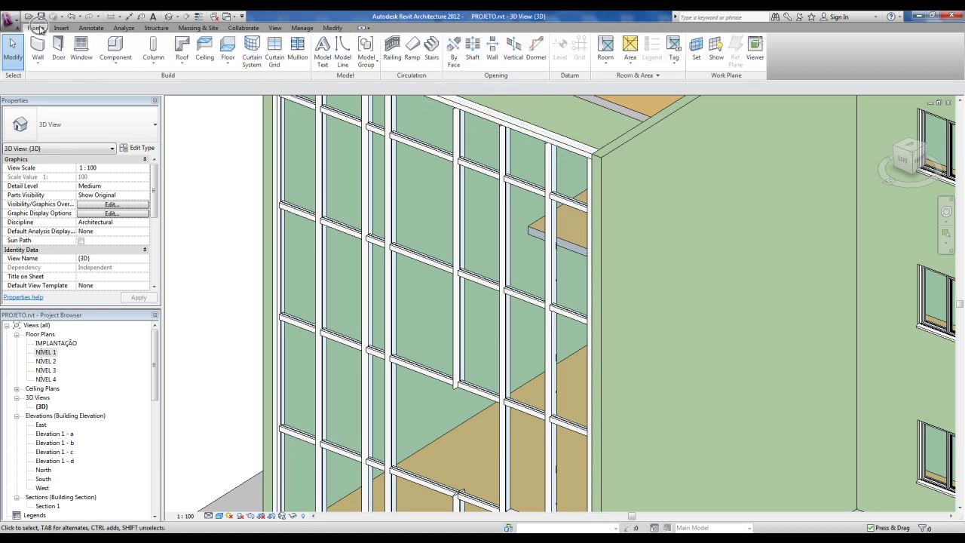
Add a One Segment horizontal curtain grid line within a single glass panel
left_click(276, 61)
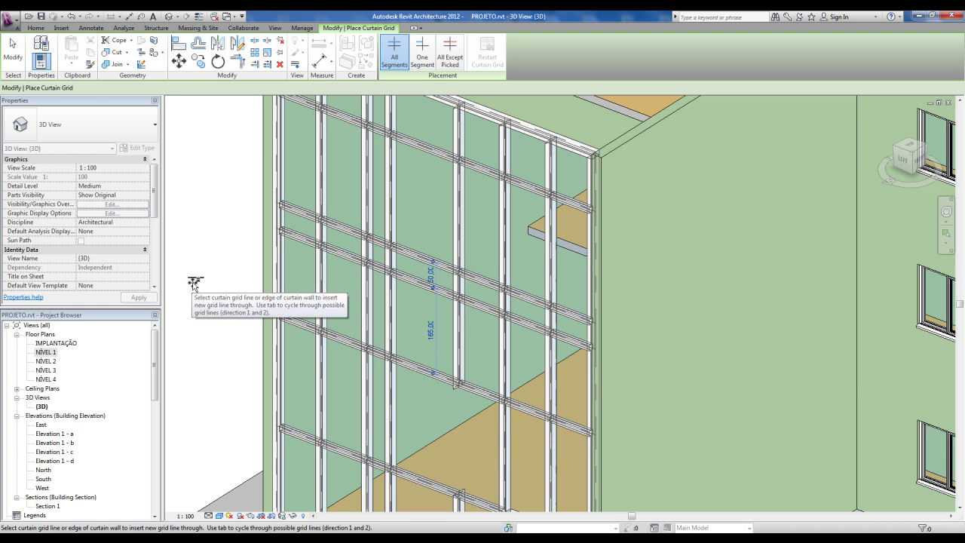
left_click(422, 60)
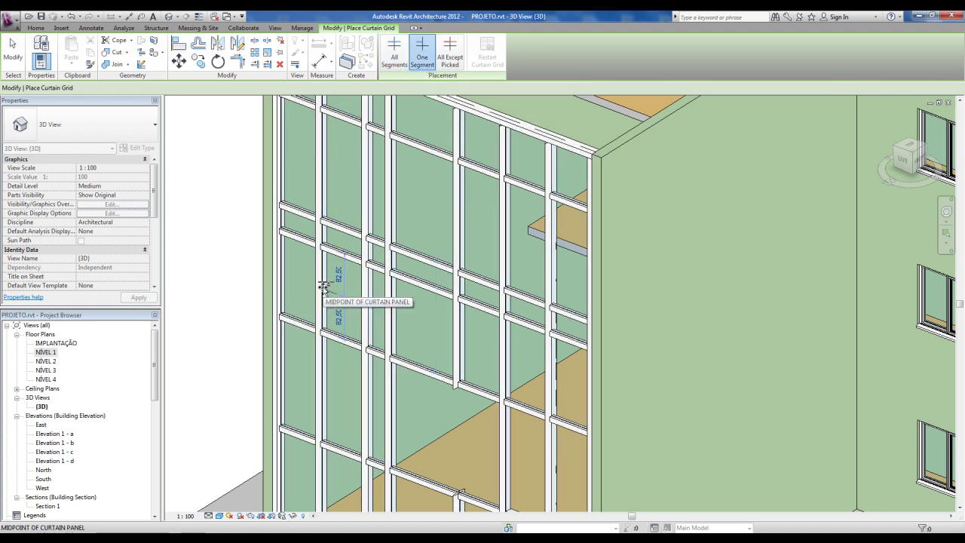
left_click(251, 299)
Add an All Except Picked horizontal grid line across the upper glazing, then orbit to view the building
left_click(451, 61)
left_click(453, 65)
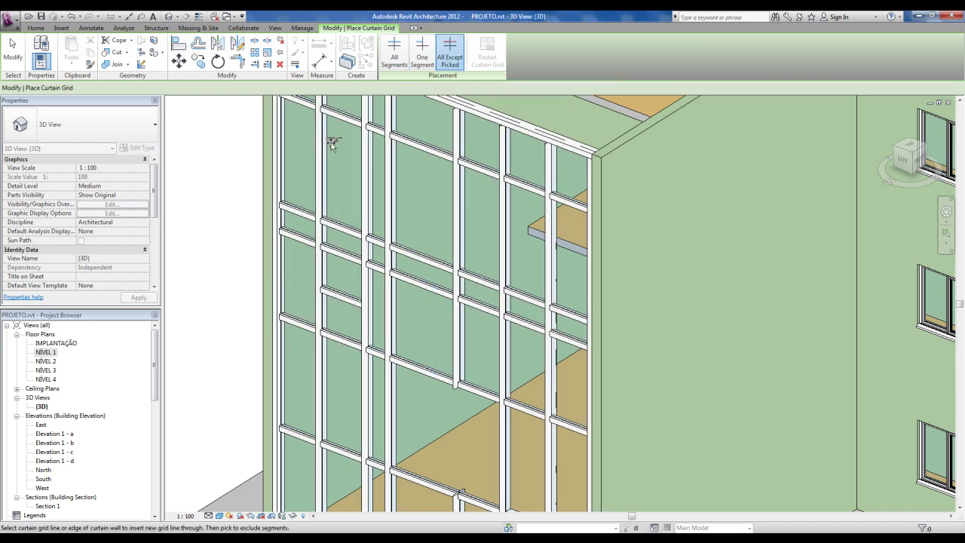
left_click(283, 142)
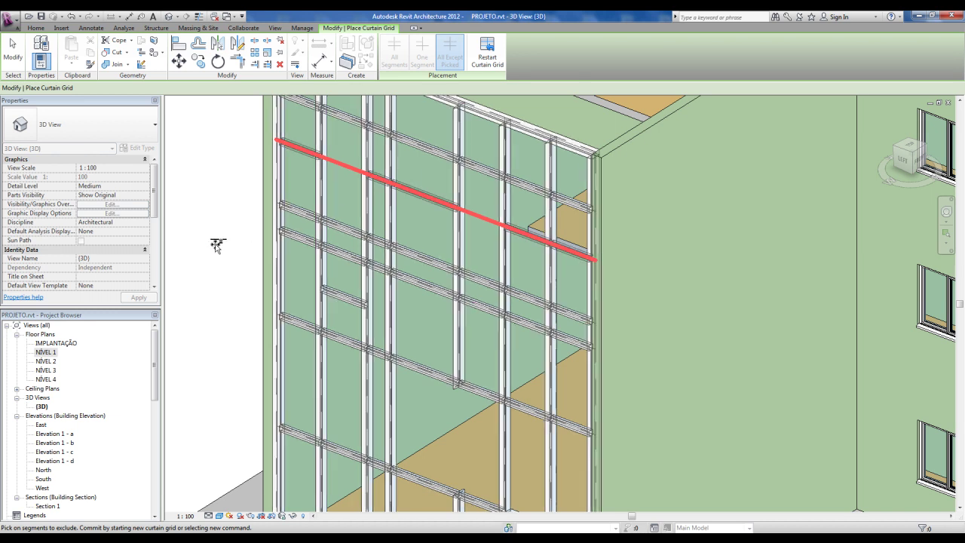
key("Escape")
scroll(194, 254, "down", 3)
mouse_move(196, 256)
middle_mouse_down("shift")
mouse_move(269, 296)
mouse_move(334, 254)
mouse_move(276, 250)
mouse_move(267, 269)
mouse_move(302, 253)
middle_mouse_up("shift")
mouse_move(209, 303)
middle_mouse_down("shift")
mouse_move(254, 287)
mouse_move(300, 297)
middle_mouse_up("shift")
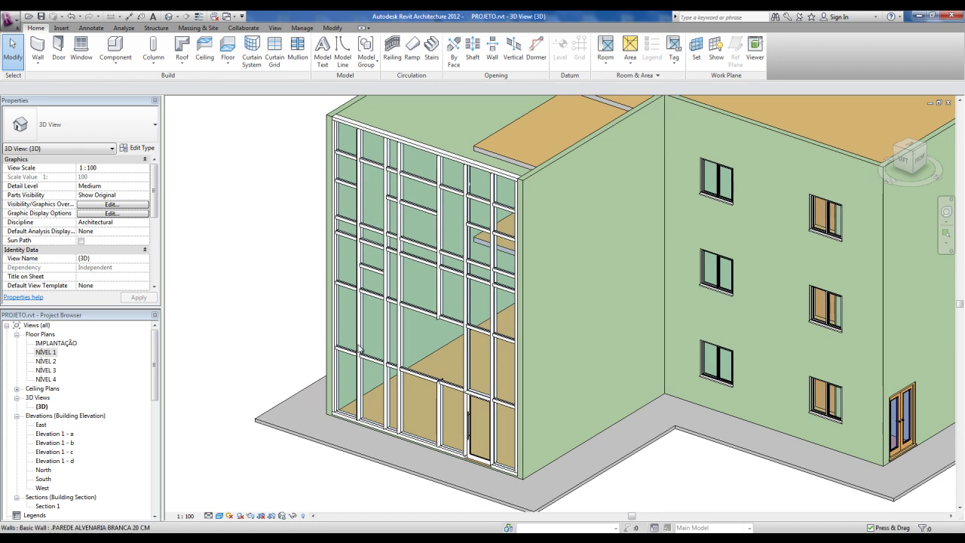